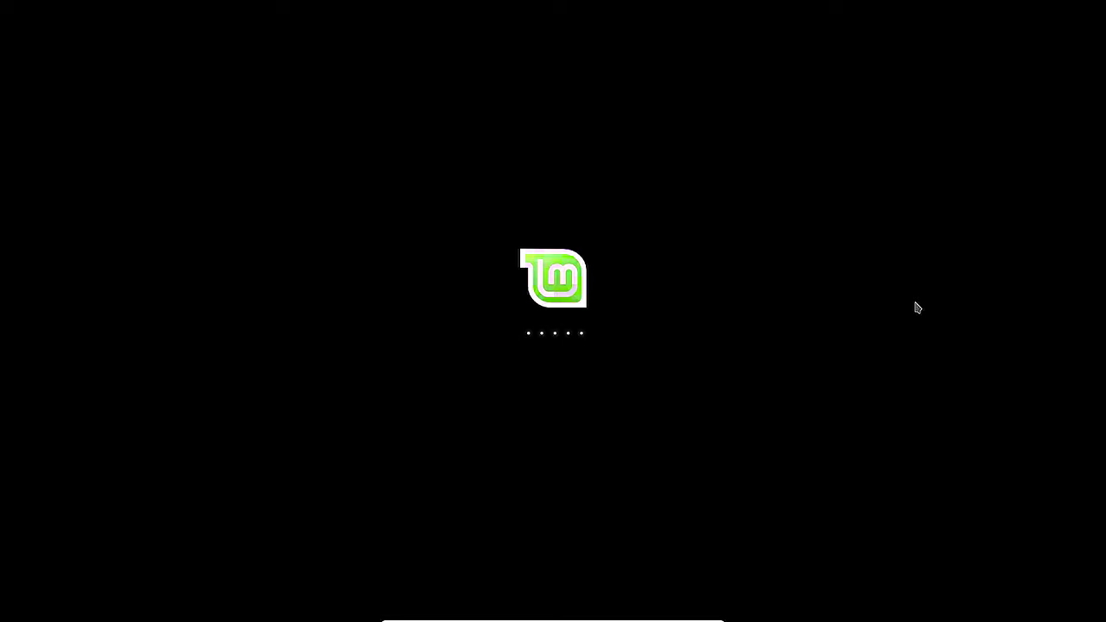
Check the virtual machine's optical drives for the linuxmint-18-xfce-64bit.iso installation image and continue the reboot into the installed system
key(ctrl+f)
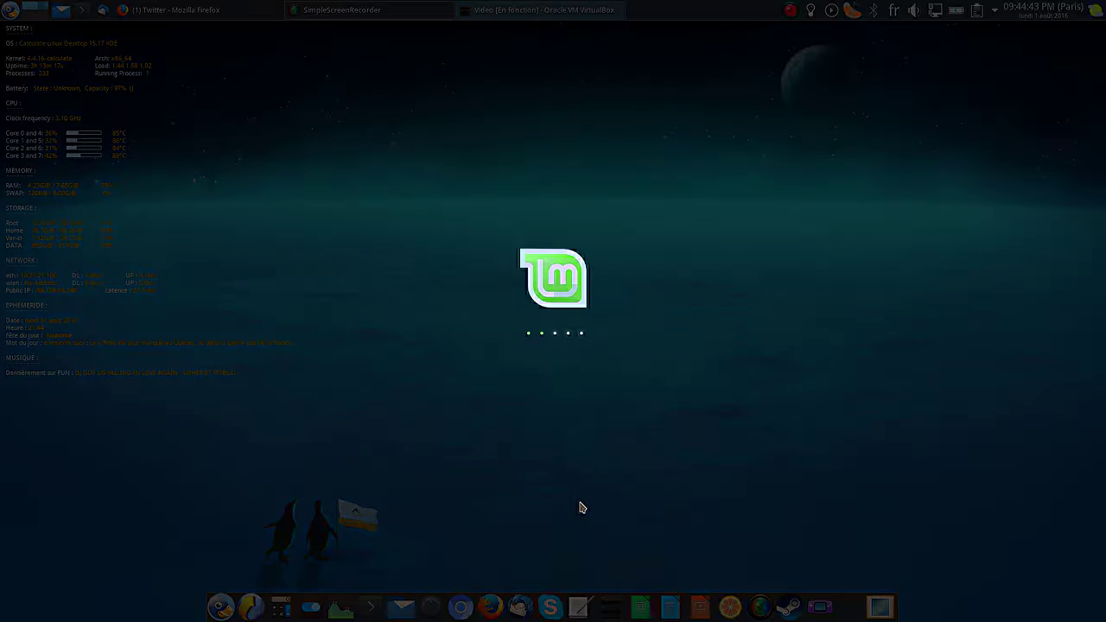
click(168, 45)
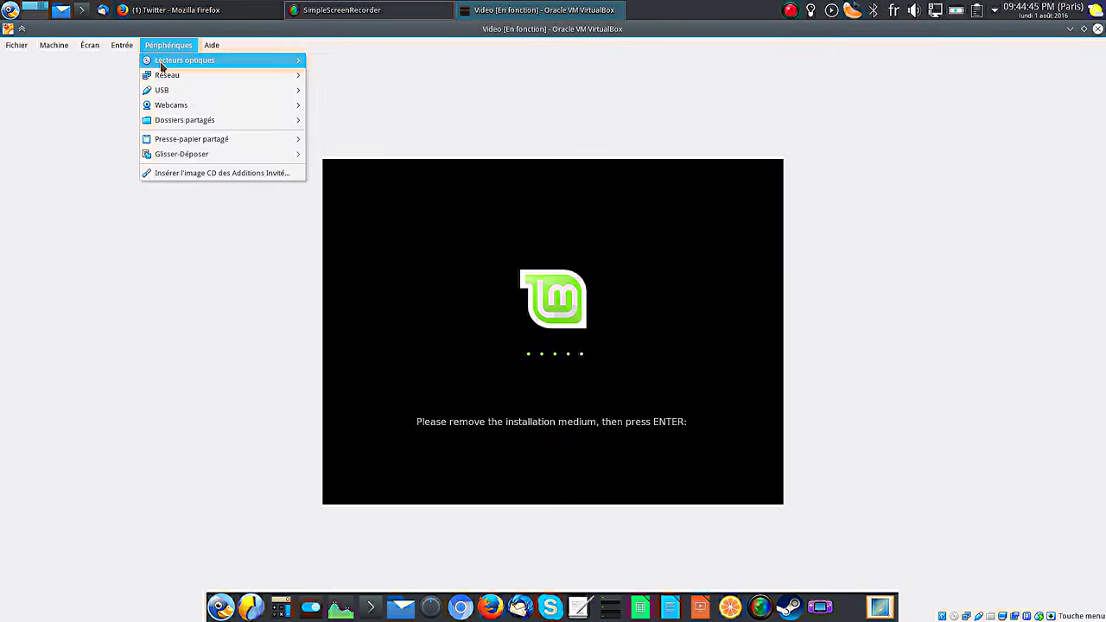
mouse_move(173, 61)
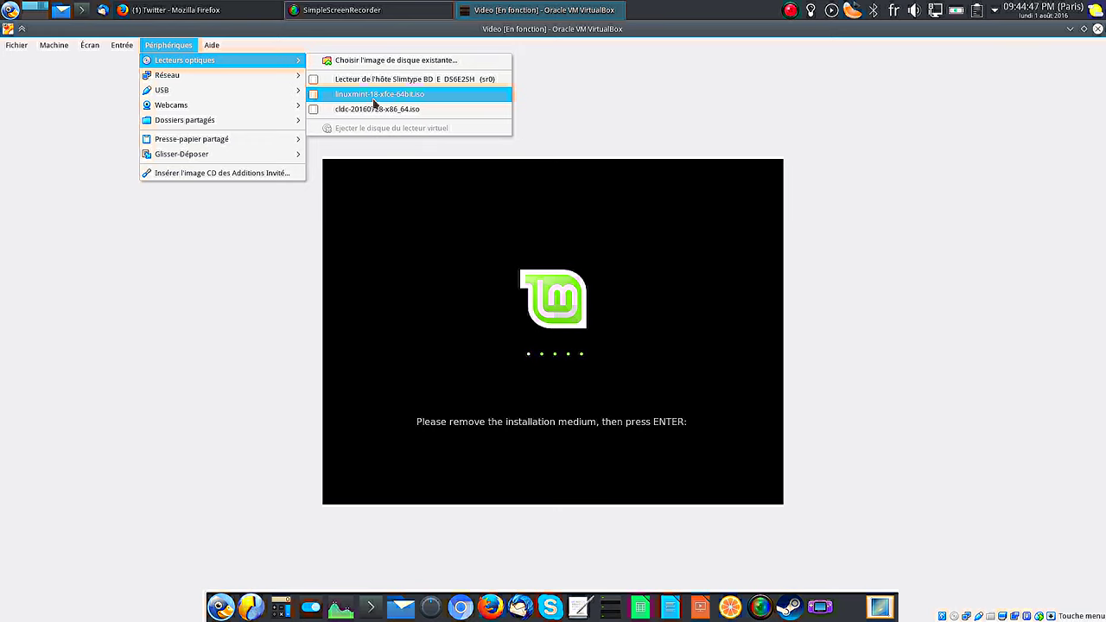
click(424, 98)
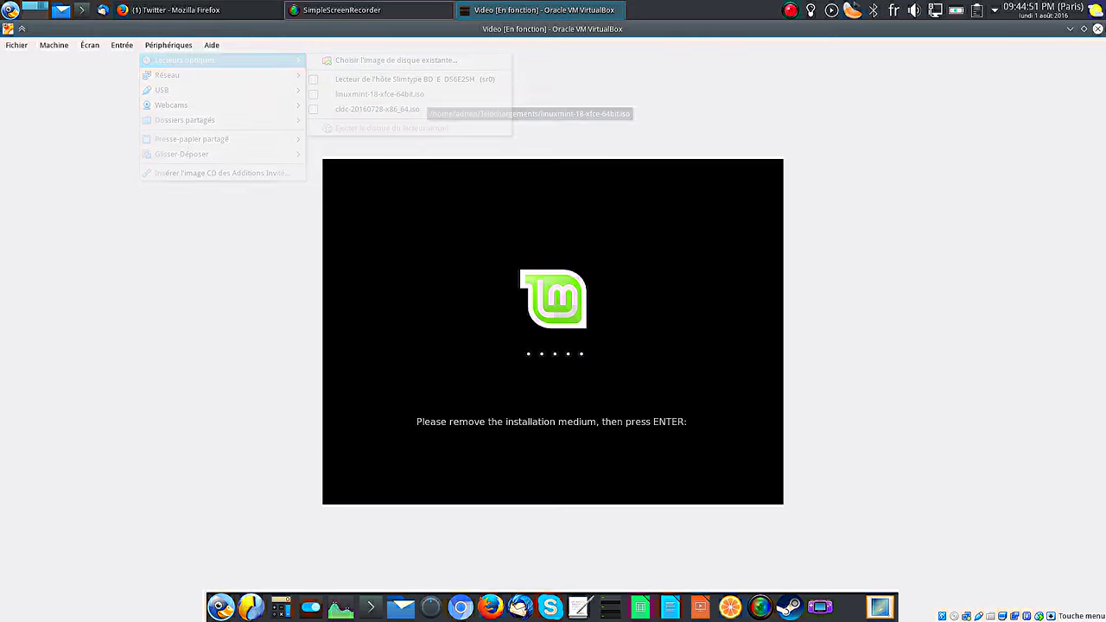
key(Return)
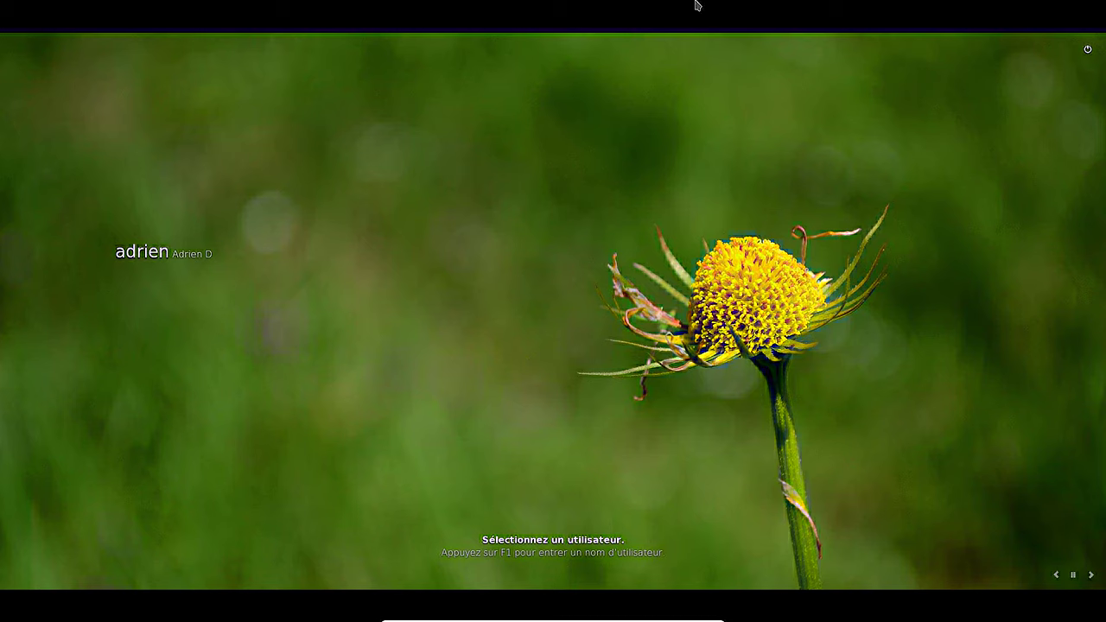
Log in to the listed user account by entering the account password
click(168, 259)
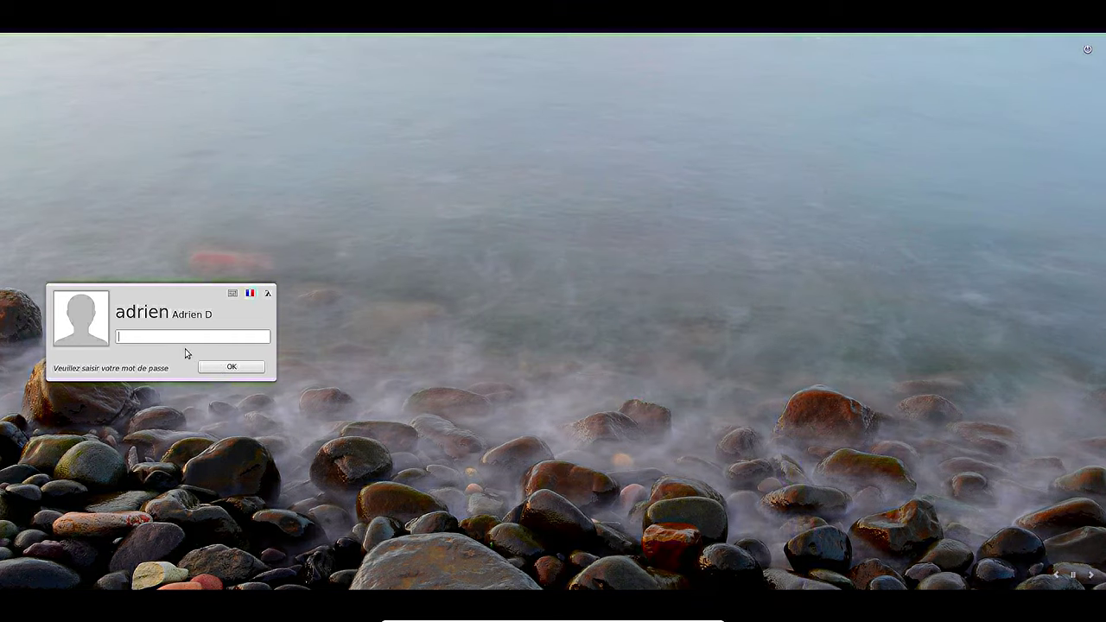
text(********)
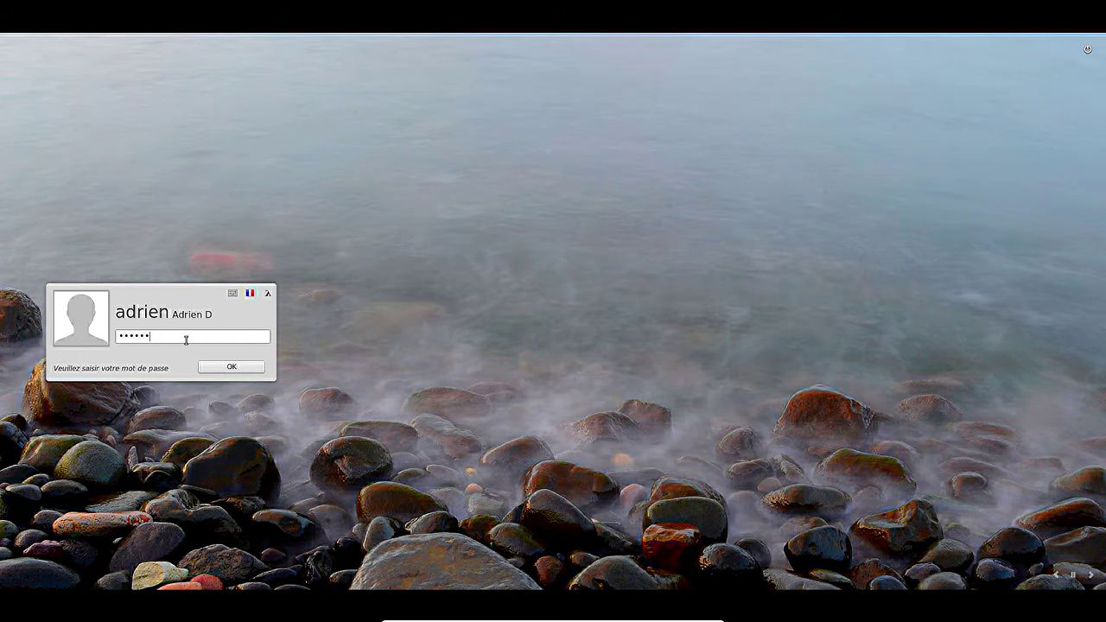
key(Return)
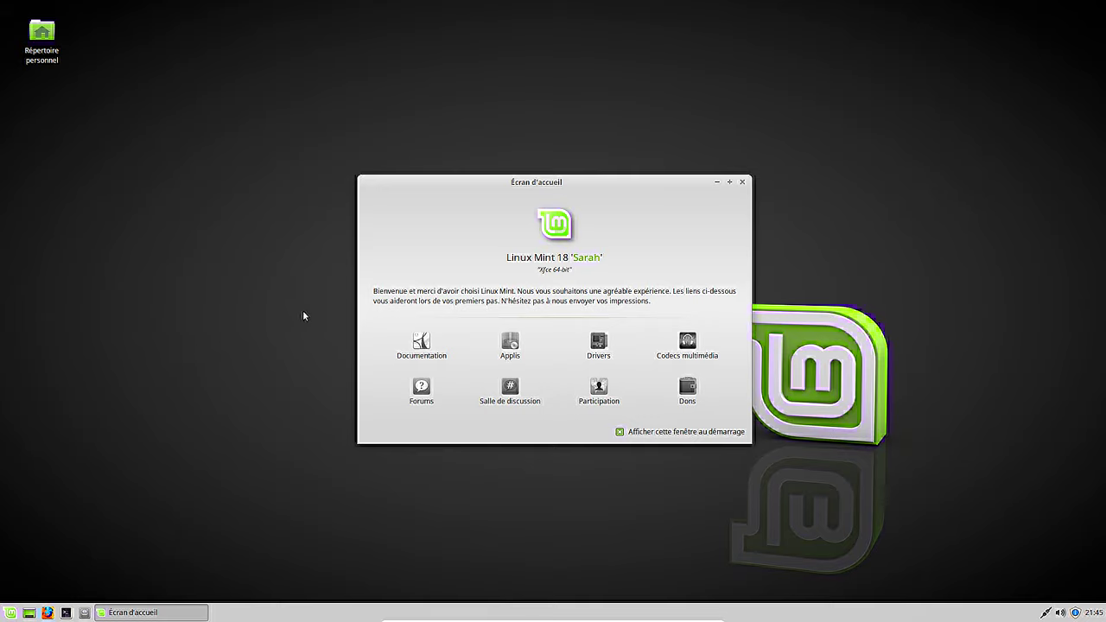
Look up the version of the Whisker menu plugin in its about information
click(689, 343)
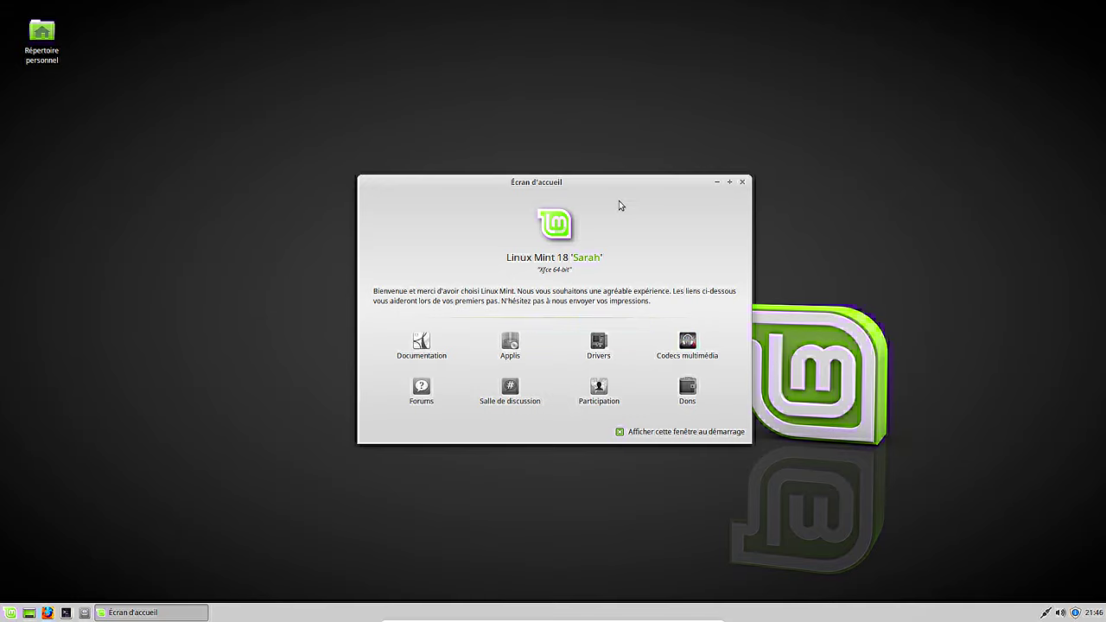
click(10, 614)
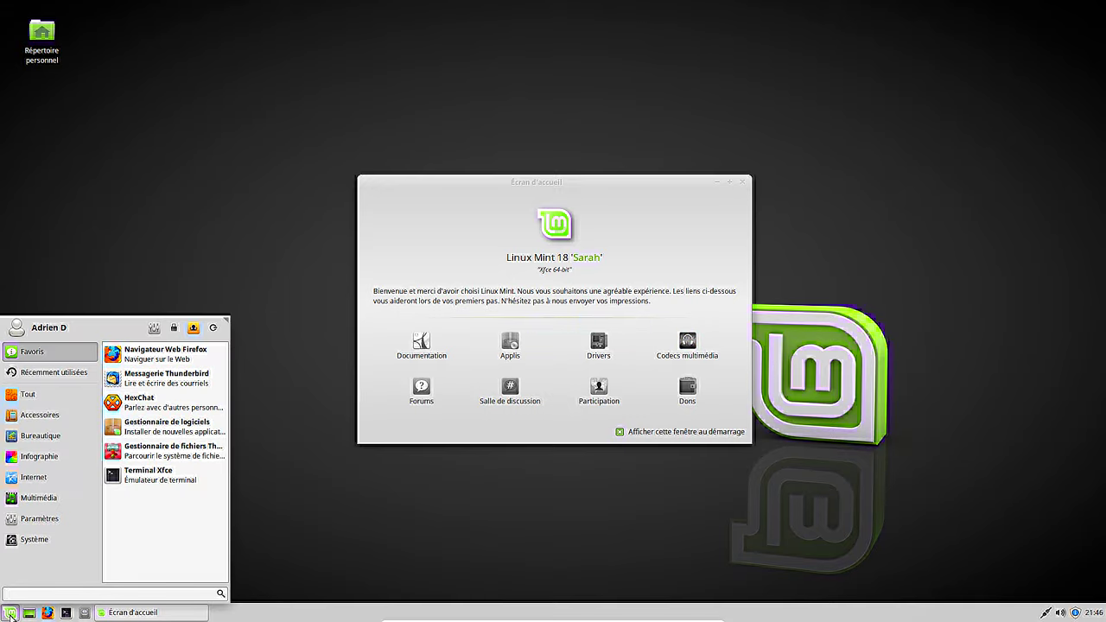
click(11, 614)
right_click(10, 614)
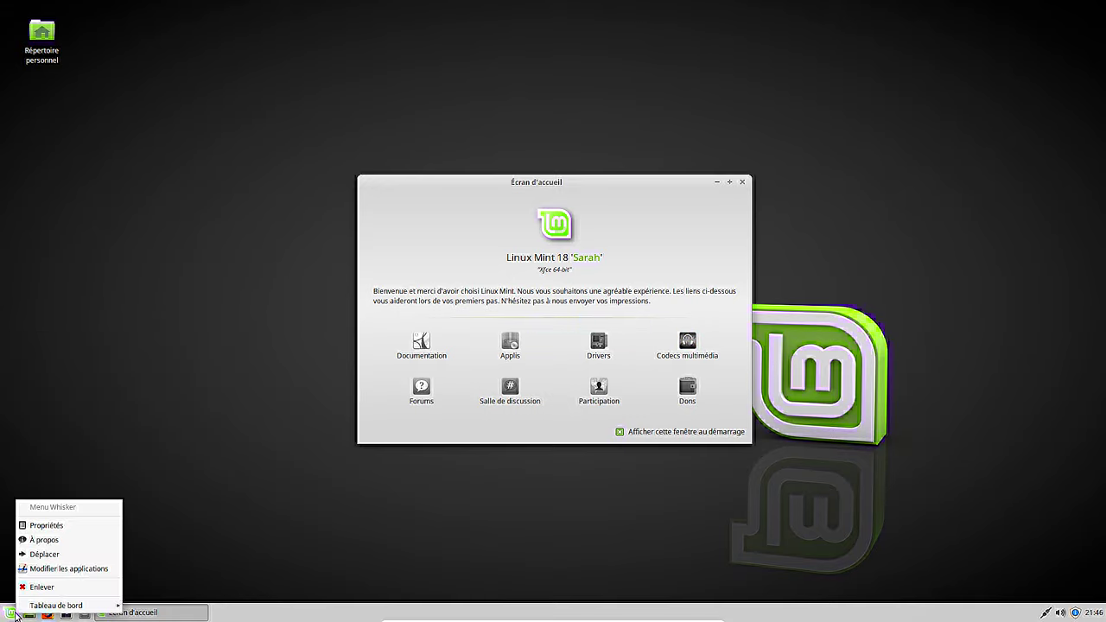
click(85, 537)
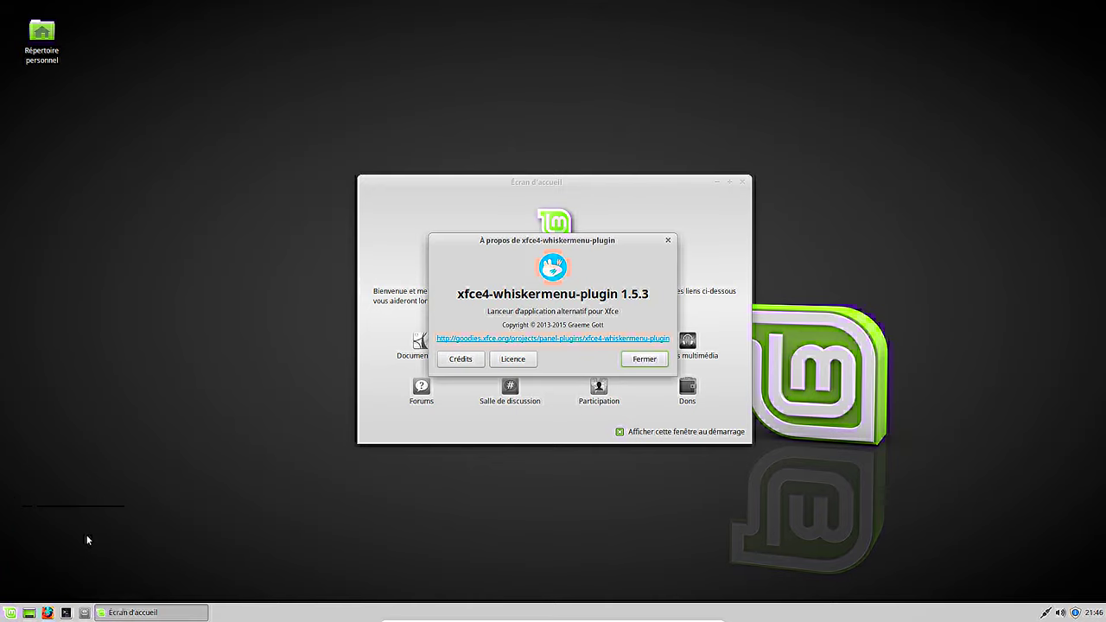
click(647, 360)
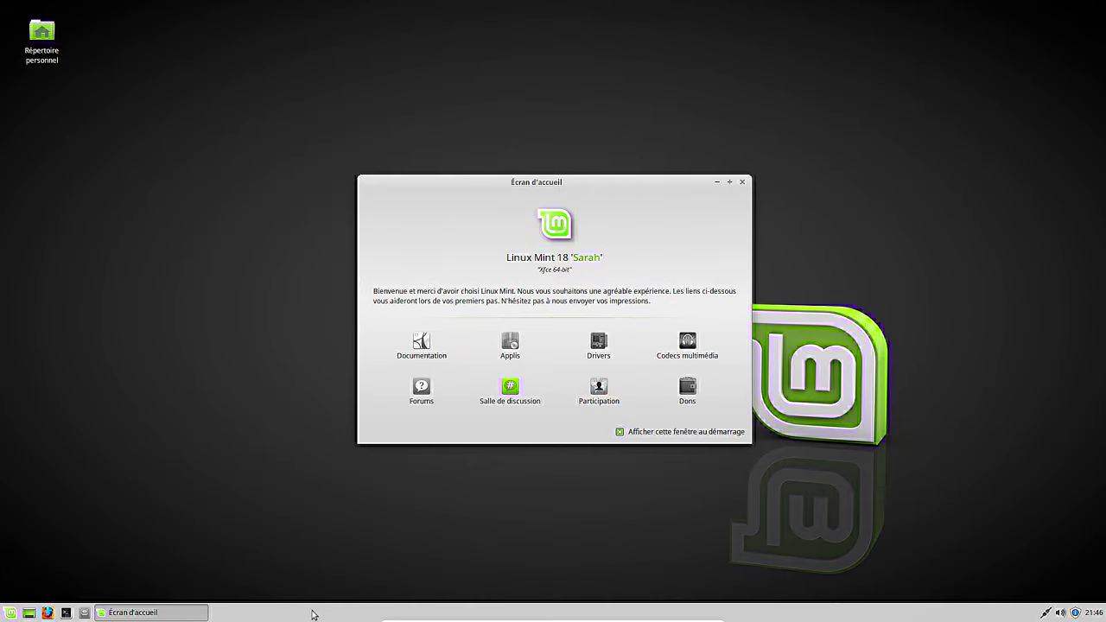
right_click(313, 612)
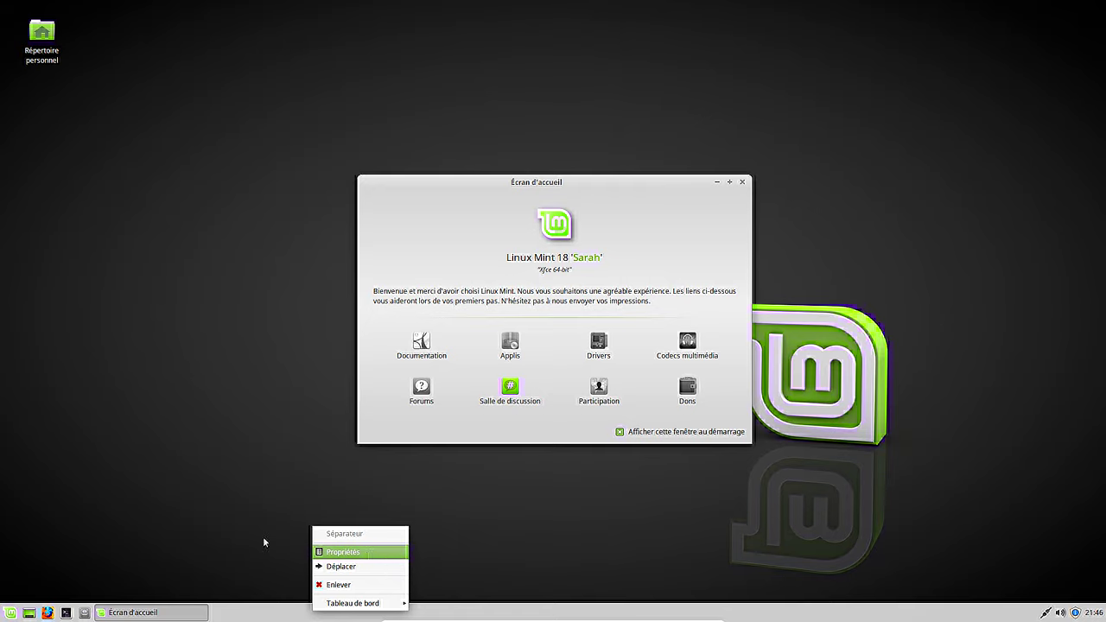
Browse the desktop settings manager's categories, dismiss its online manual offer, and close it
click(7, 613)
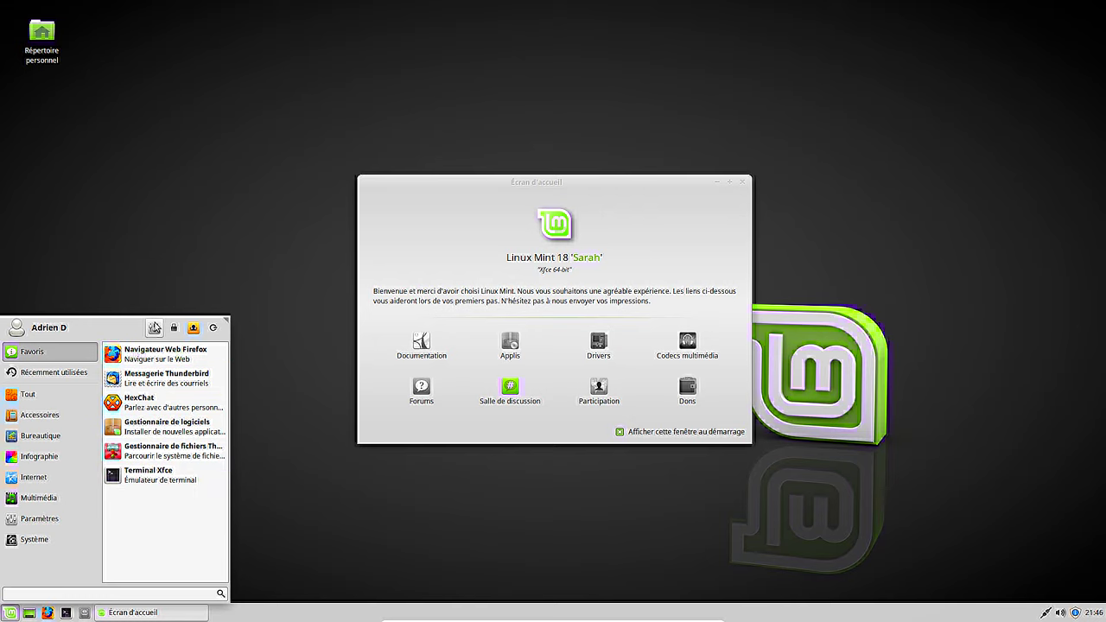
click(154, 328)
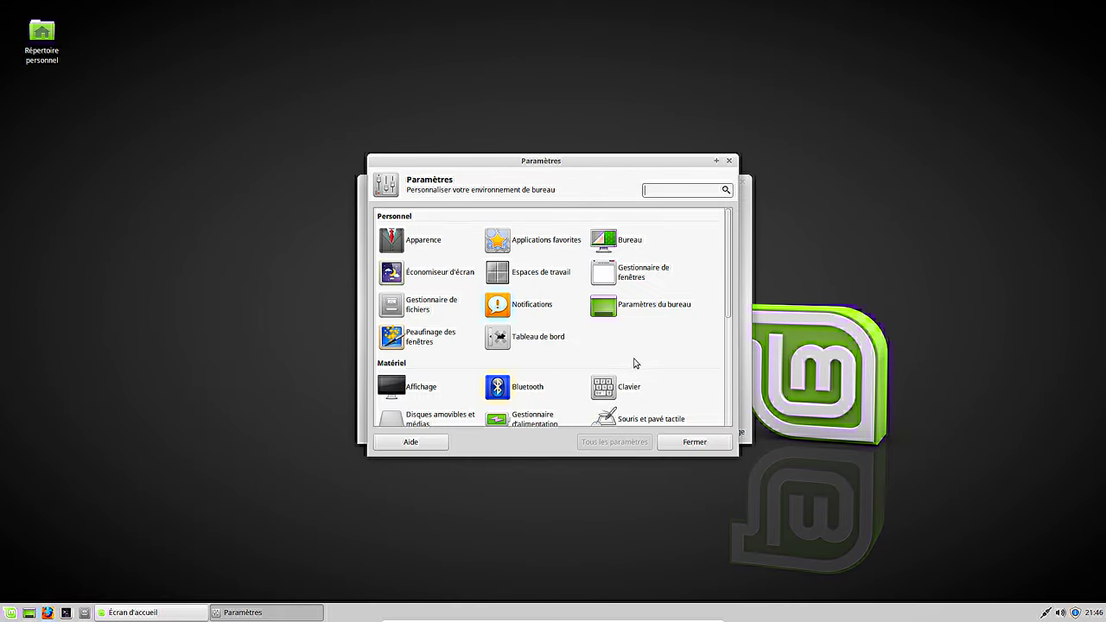
scroll(536, 325, down, 5)
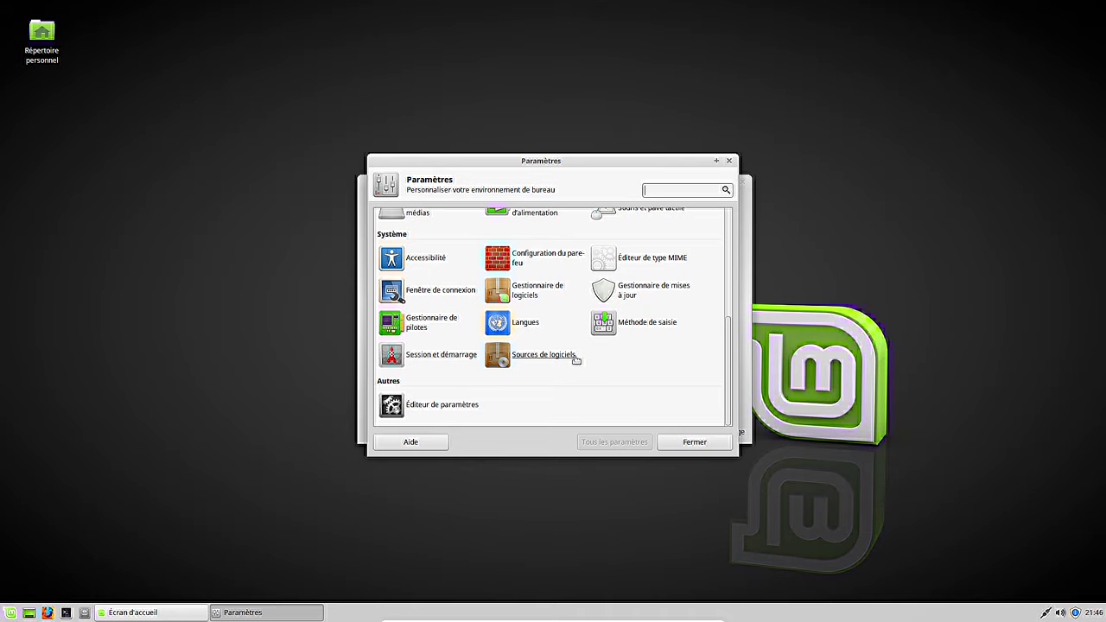
scroll(618, 349, up, 3)
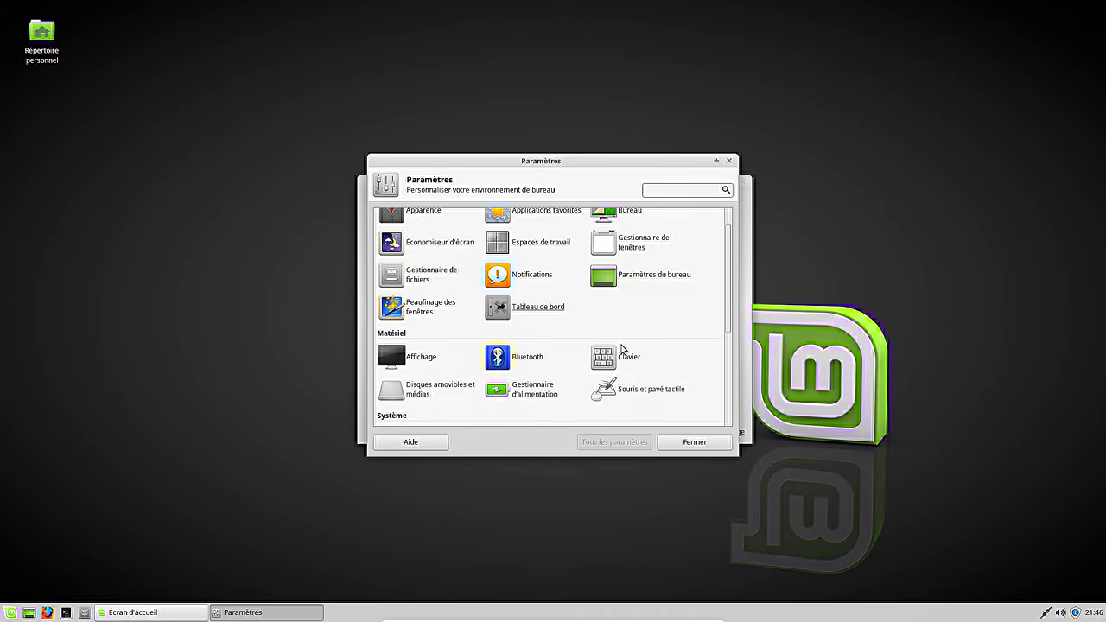
scroll(622, 348, down, 3)
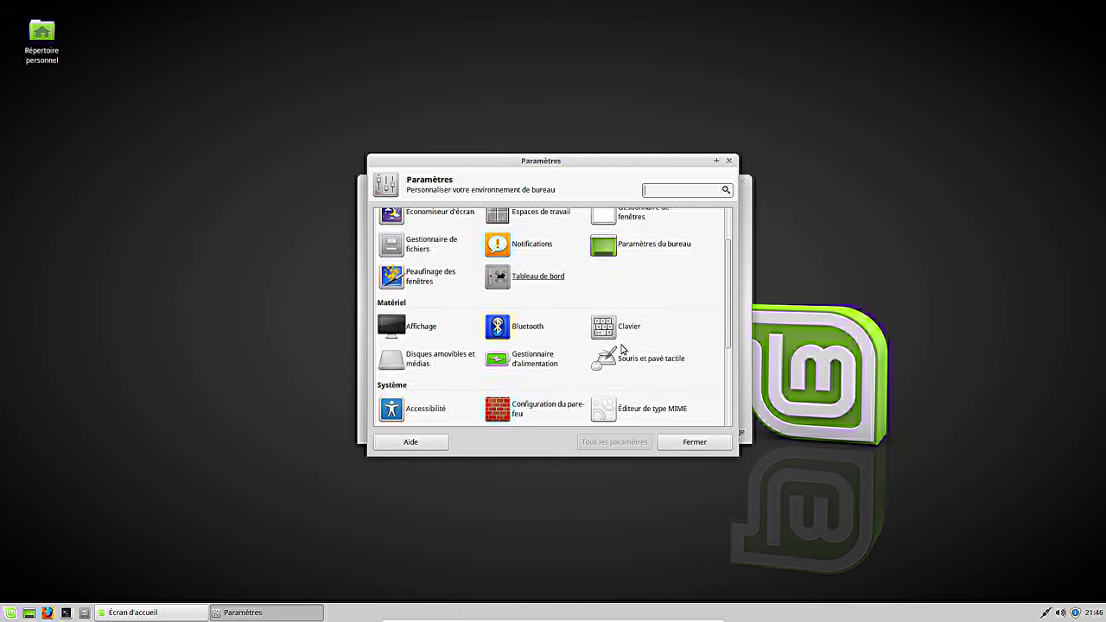
click(445, 442)
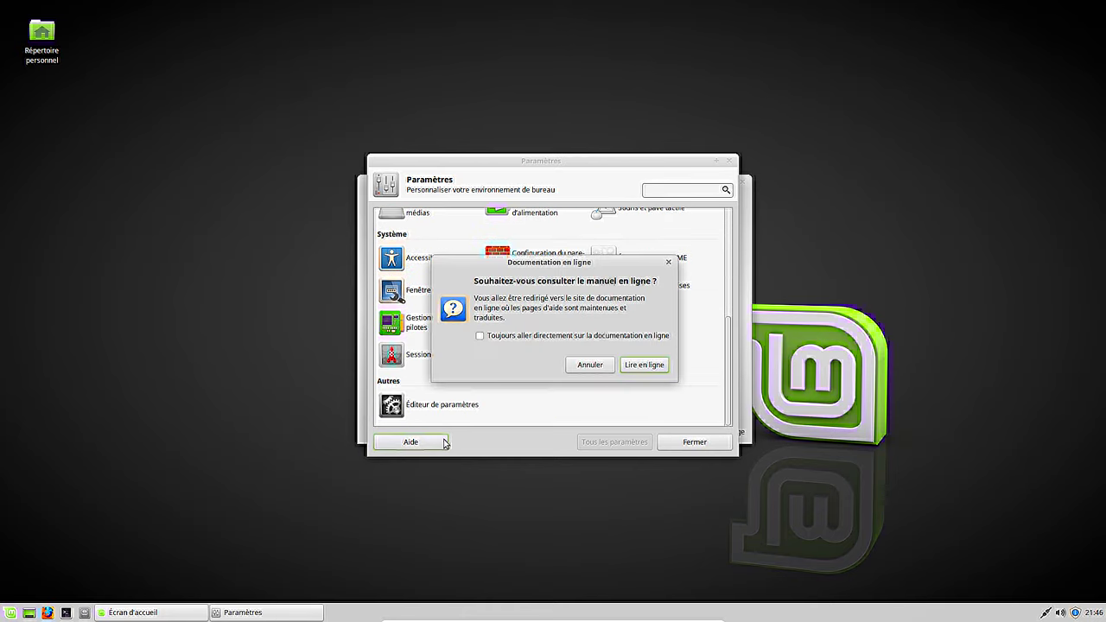
click(598, 366)
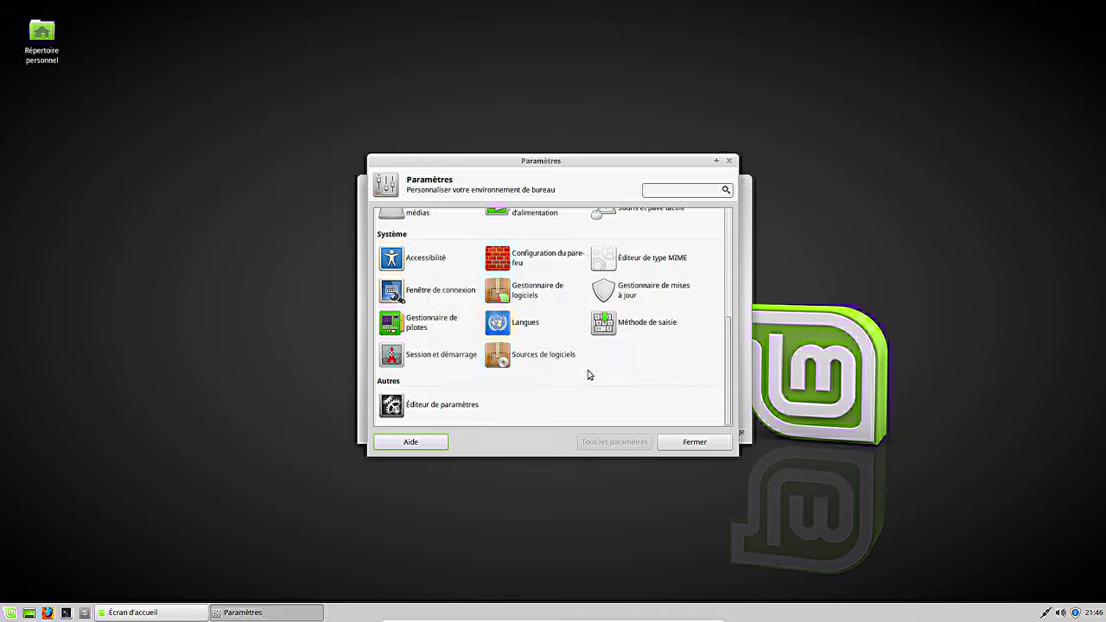
click(729, 160)
Open the Xfce terminal, look up its version in the about information, and close it
click(10, 613)
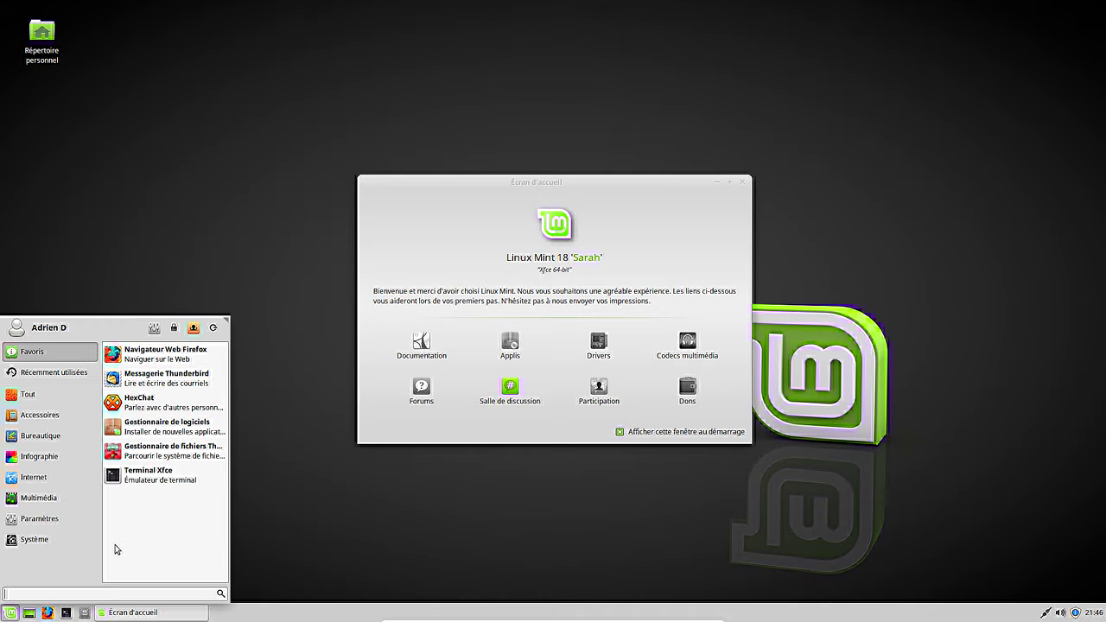
click(160, 475)
click(535, 204)
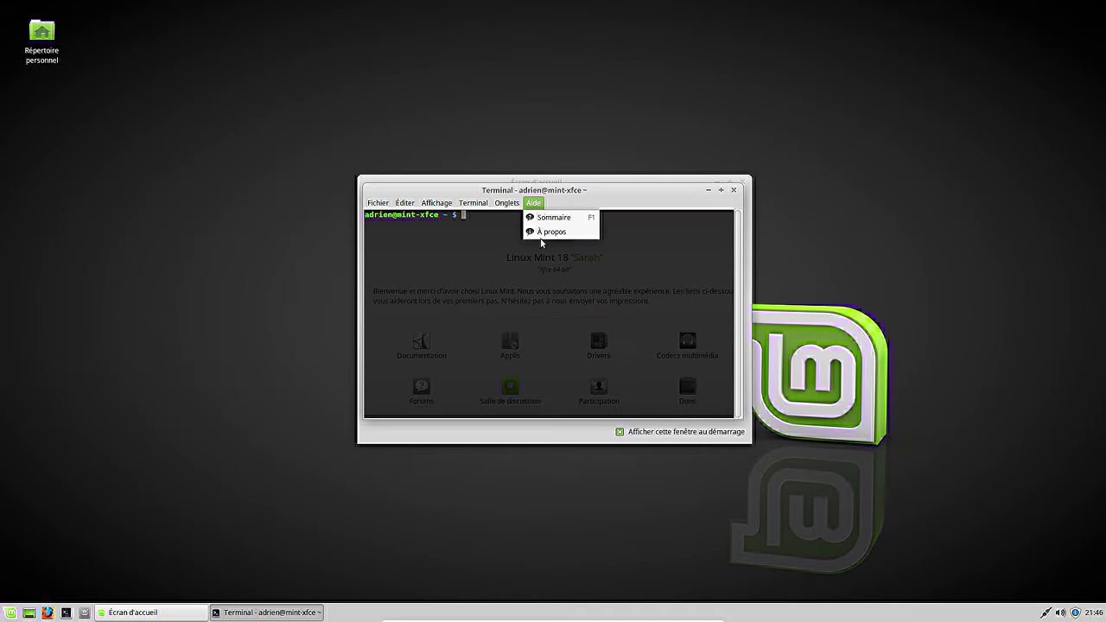
click(544, 233)
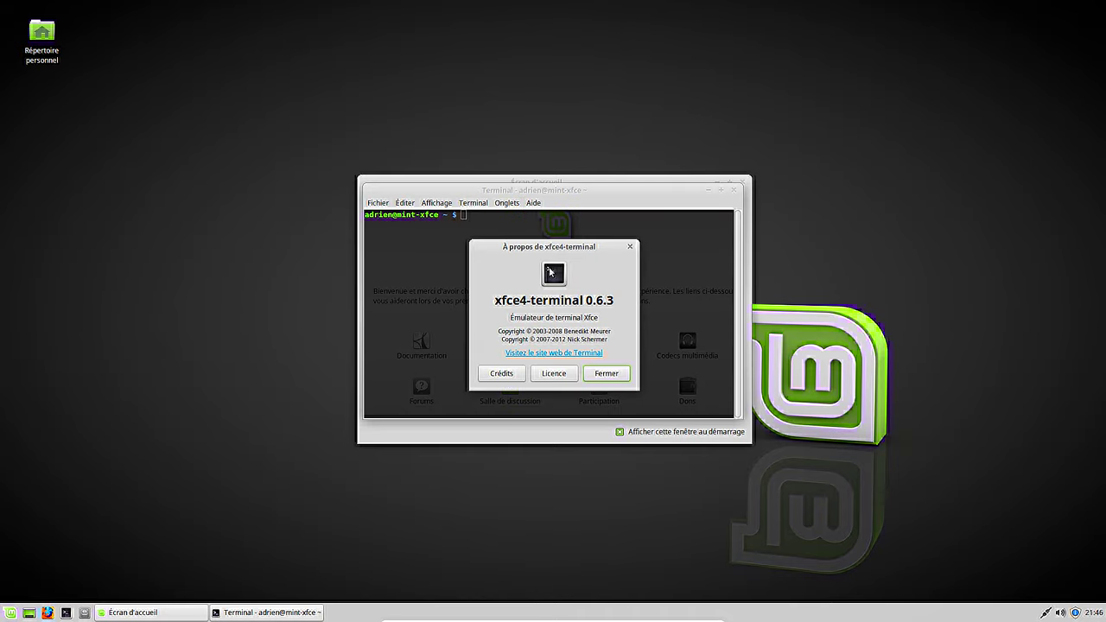
click(605, 374)
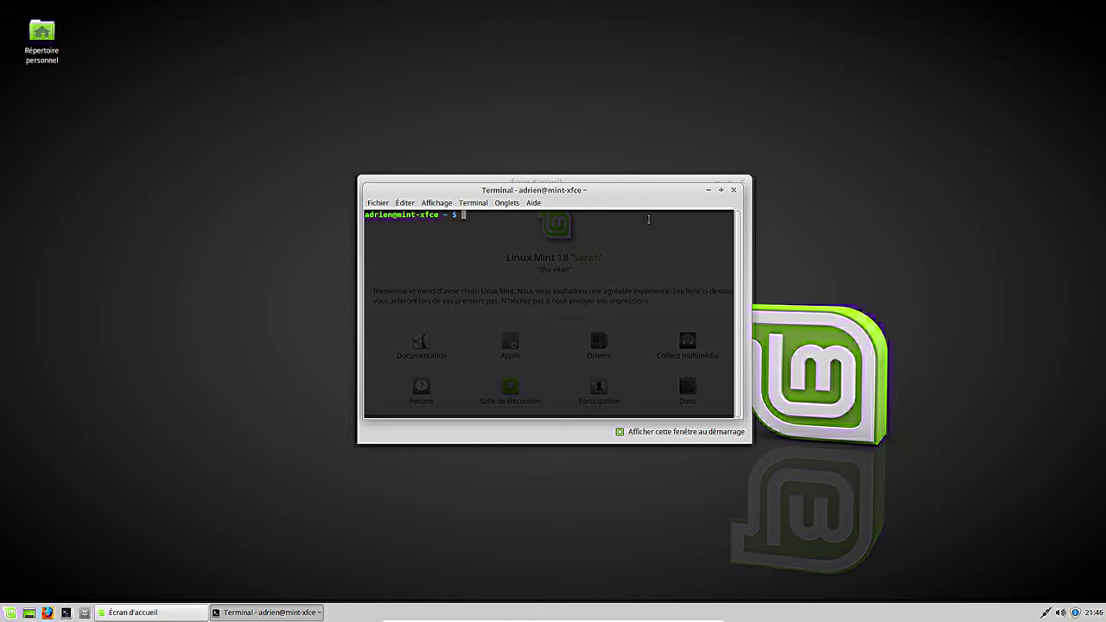
click(736, 191)
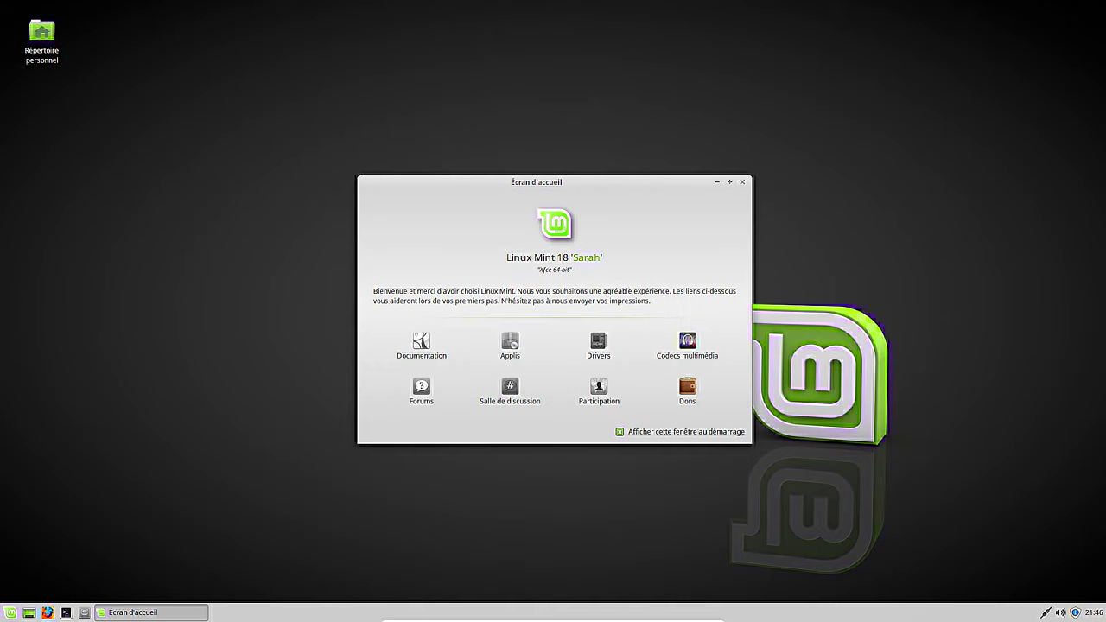
Inspect the properties of the desktop panel's separator and close them
right_click(632, 615)
mouse_move(637, 610)
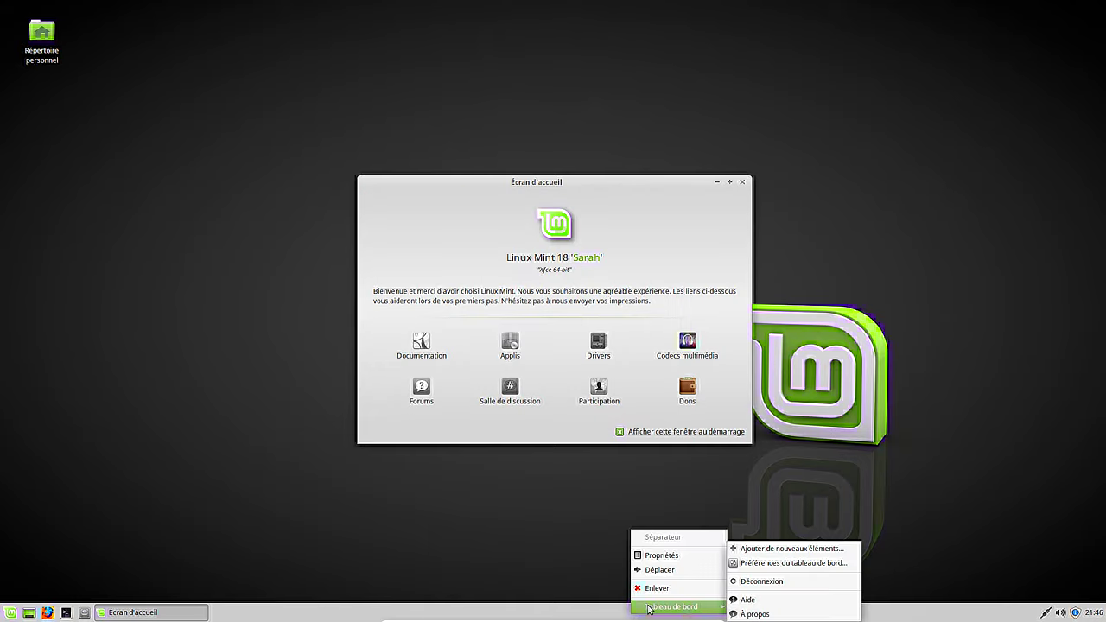
click(664, 555)
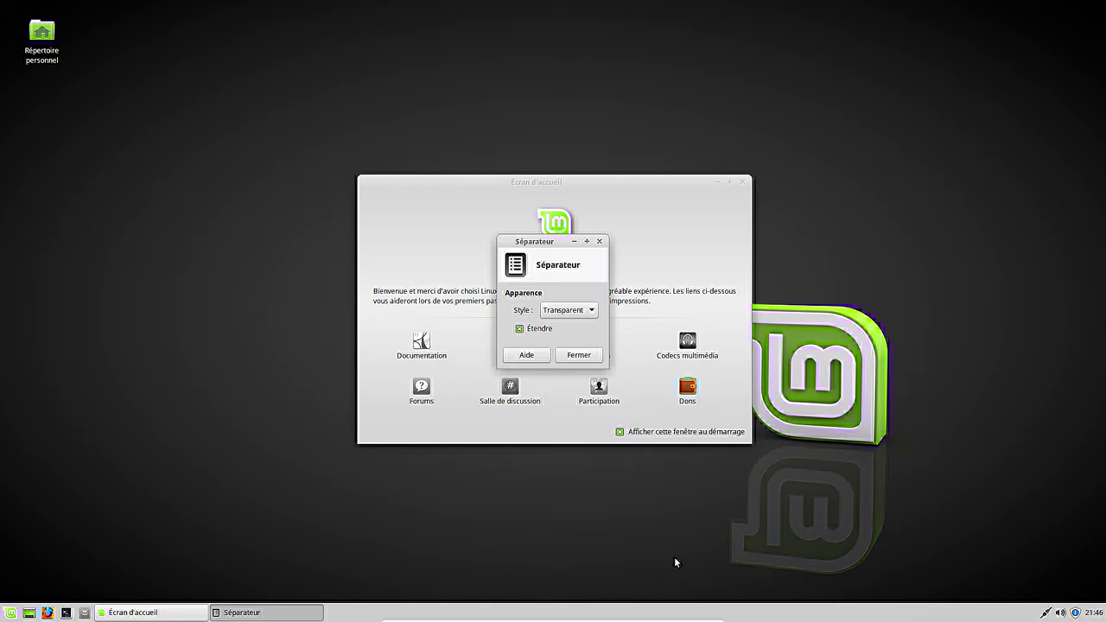
click(547, 355)
click(587, 363)
click(584, 354)
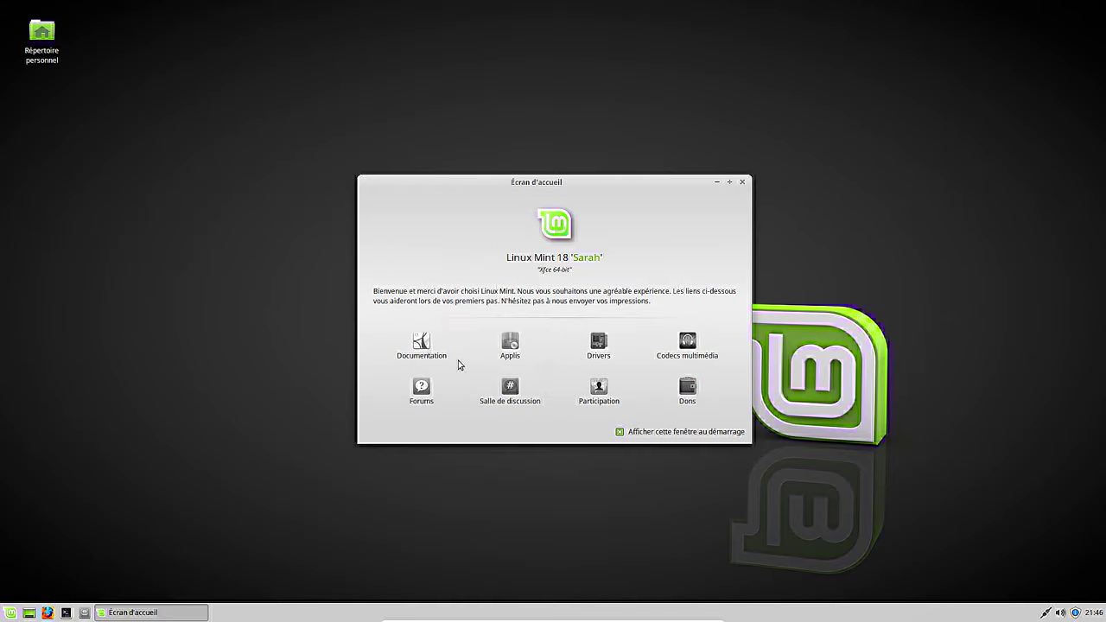
List the installed Xfce packages in a terminal with "dpkg -l | grep xfce4" and examine the xfce4-settings version
click(66, 613)
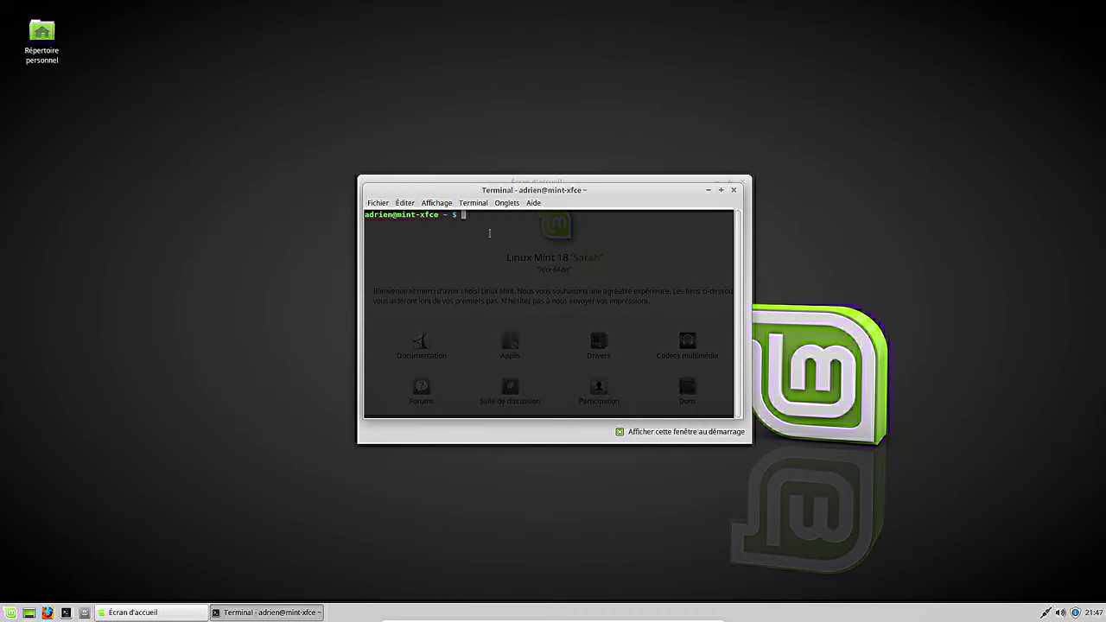
text(dpkg -l | grep xfce4)
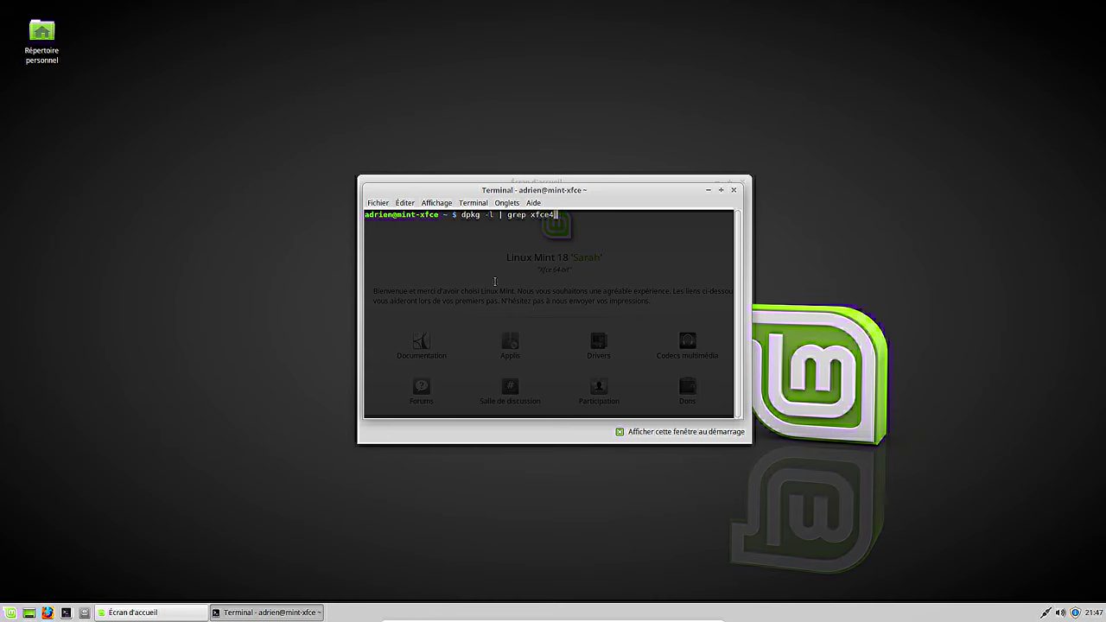
key(Return)
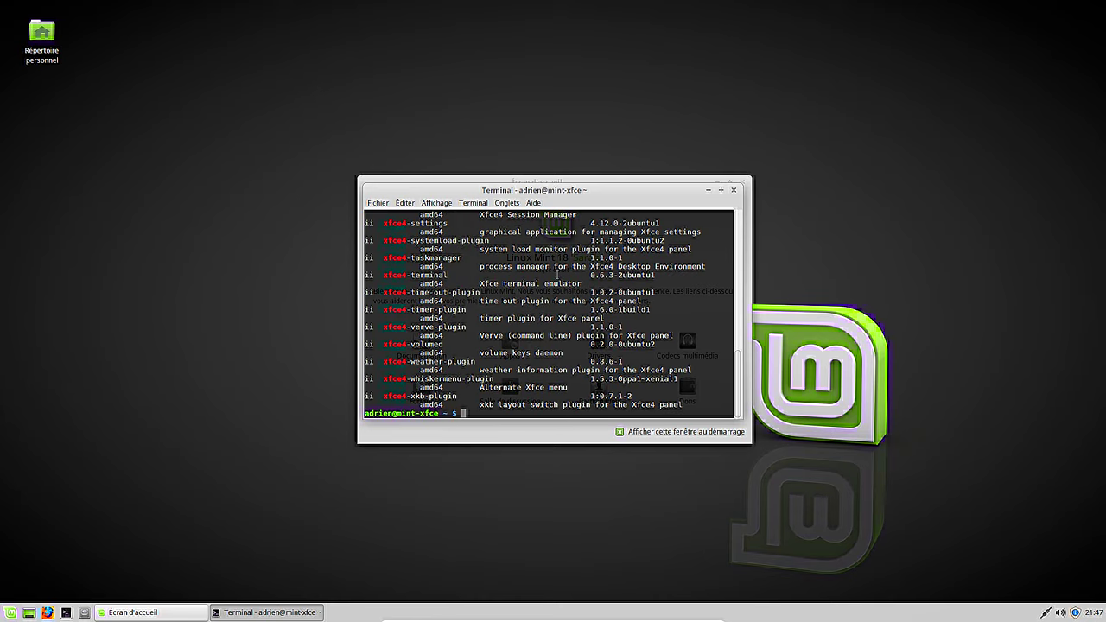
double_click(597, 223)
scroll(579, 263, up, 5)
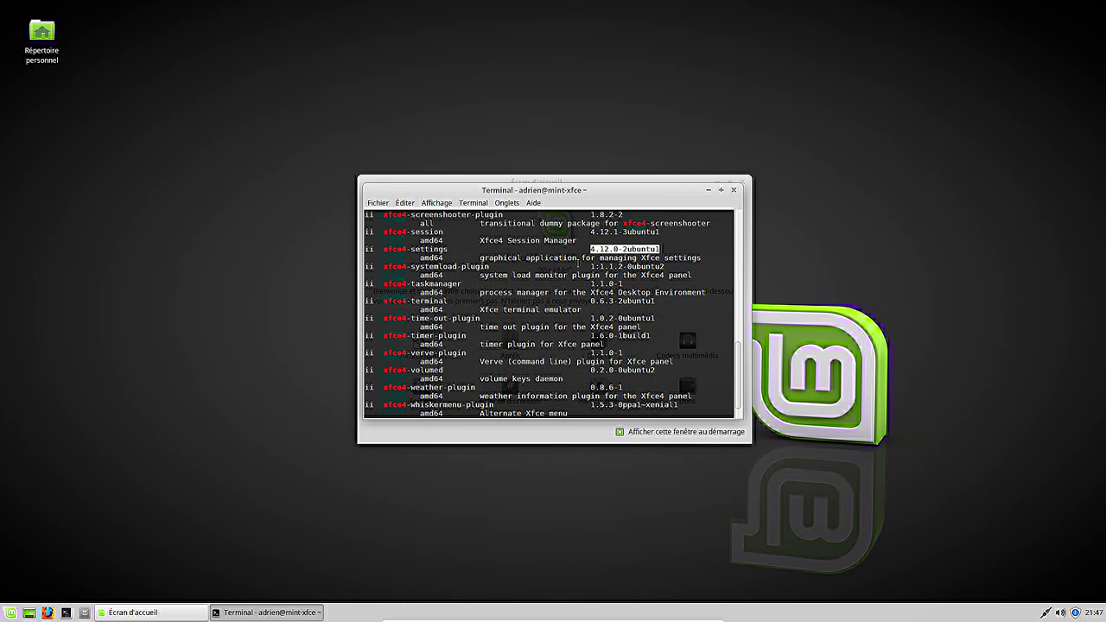
Clear the desktop by closing the terminal and minimizing the welcome screen
click(733, 191)
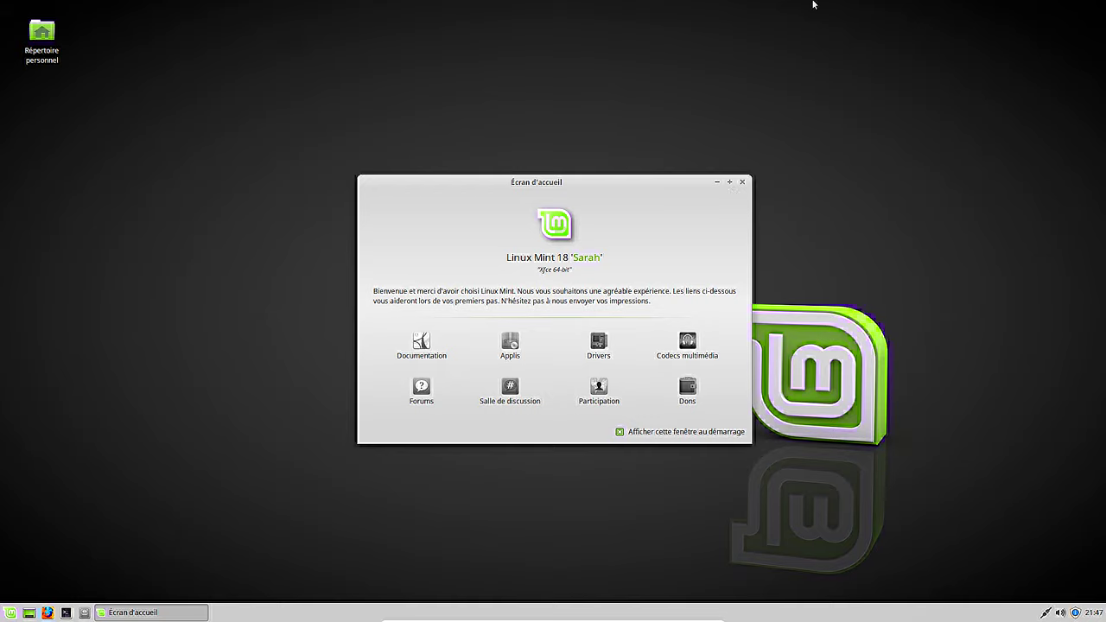
click(717, 182)
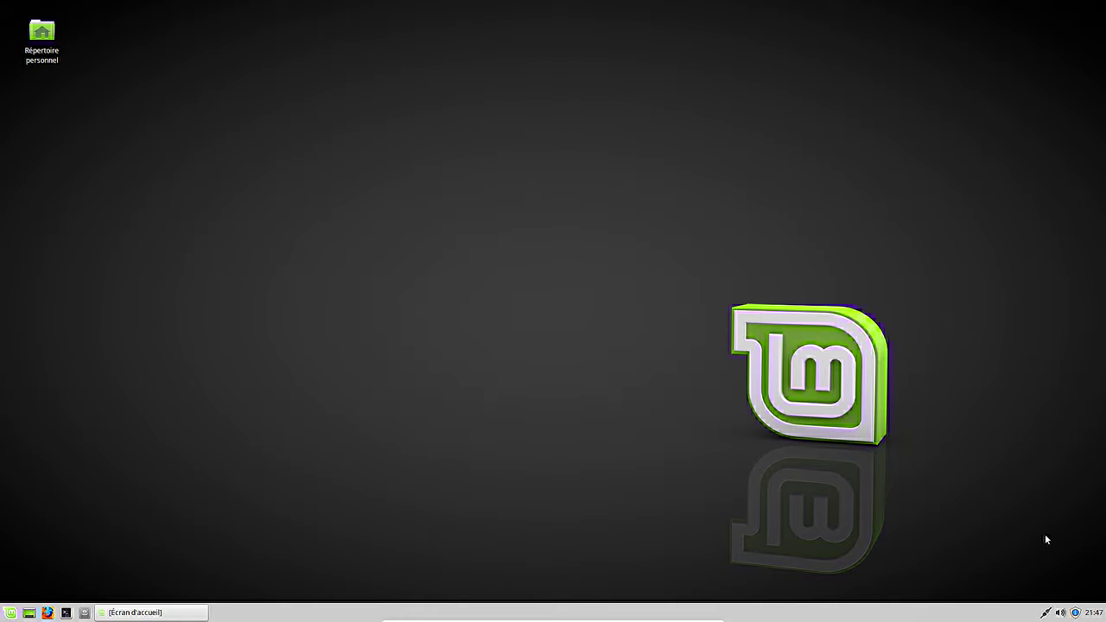
Open the update manager, compare its update policies, and apply "Toujours tout mettre à jour"
click(1077, 613)
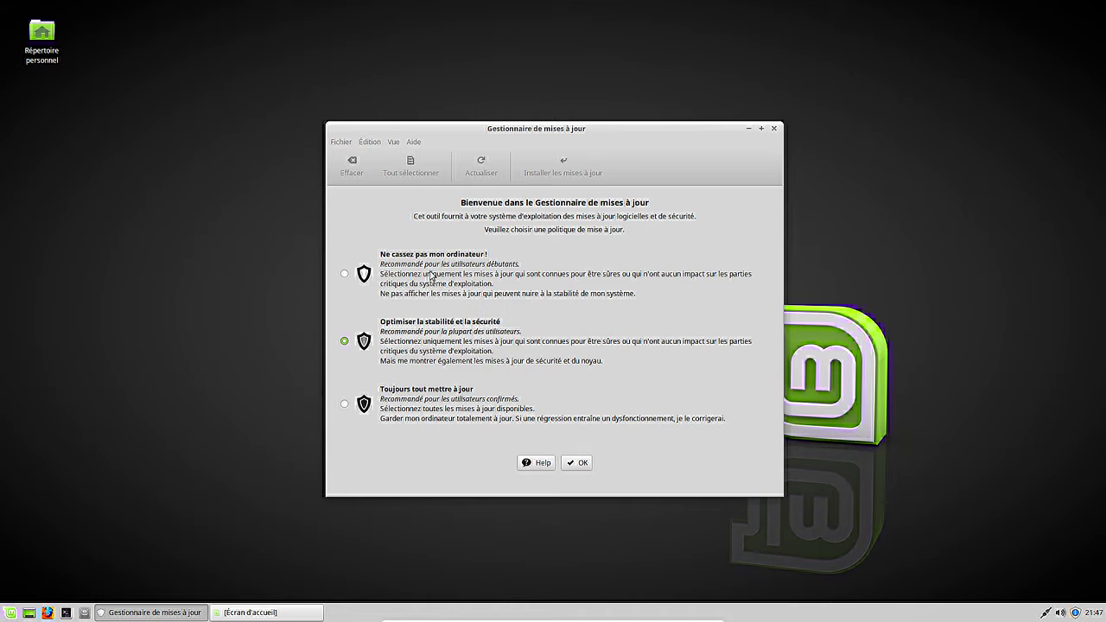
click(432, 274)
click(414, 349)
click(439, 414)
click(582, 464)
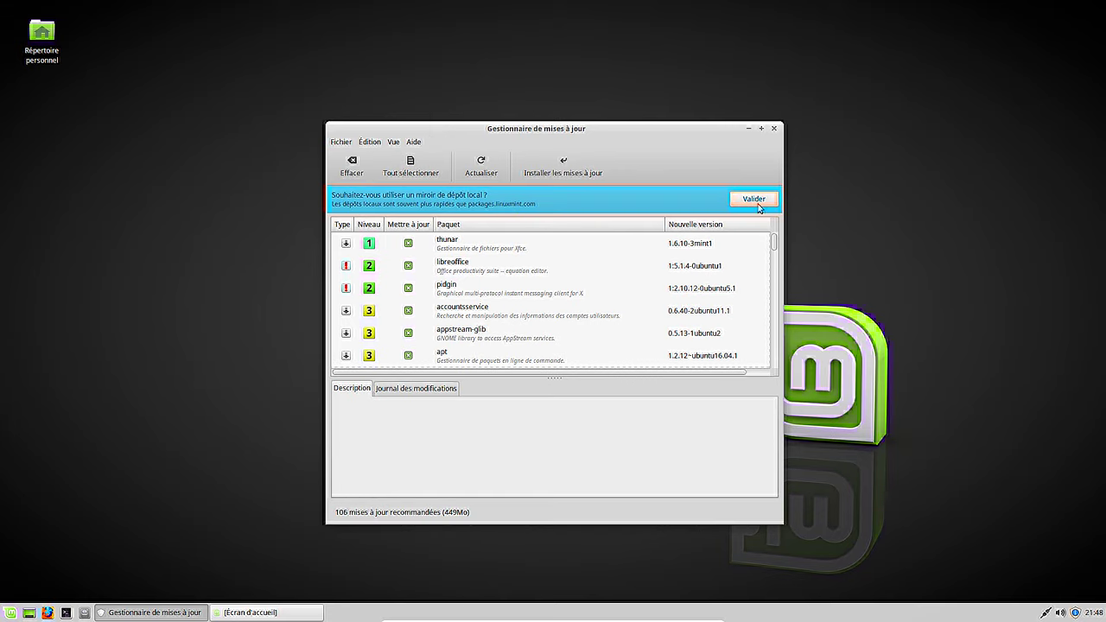
Accept the suggestion to use a local mirror and authenticate with the account password to open the software sources
click(755, 199)
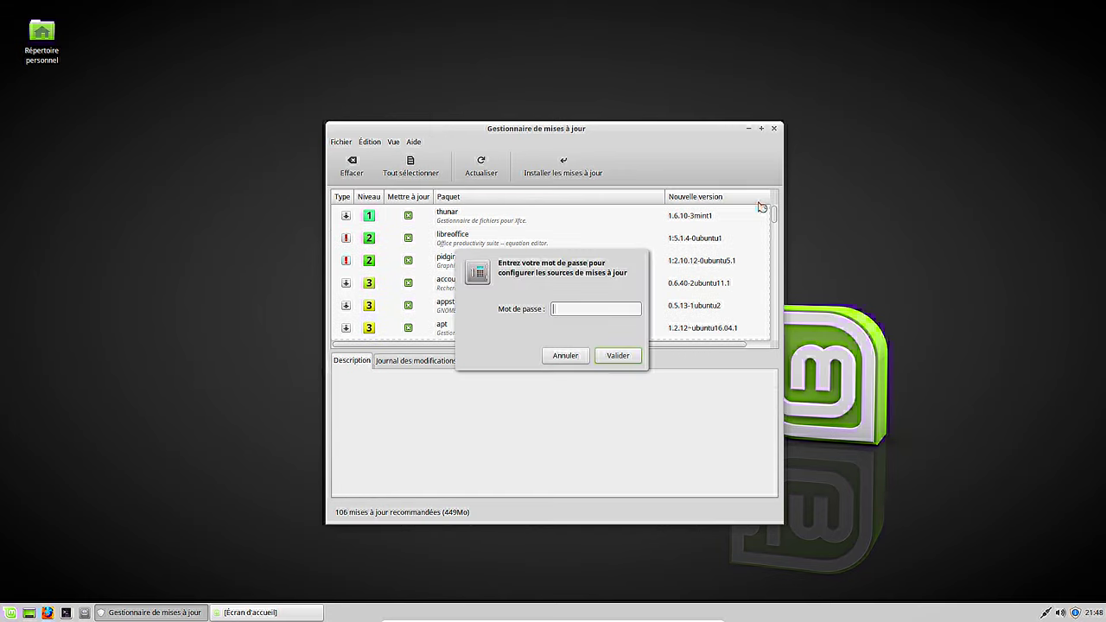
text(••••••••••)
key(Return)
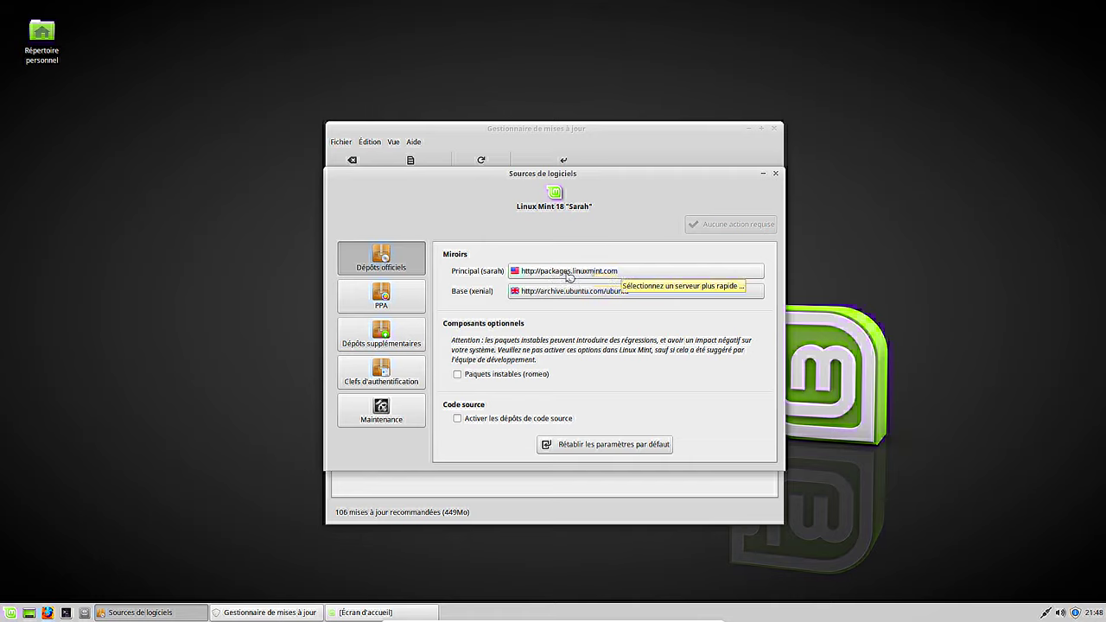
Change the main (sarah) repository mirror to the French IRCAM server
click(571, 273)
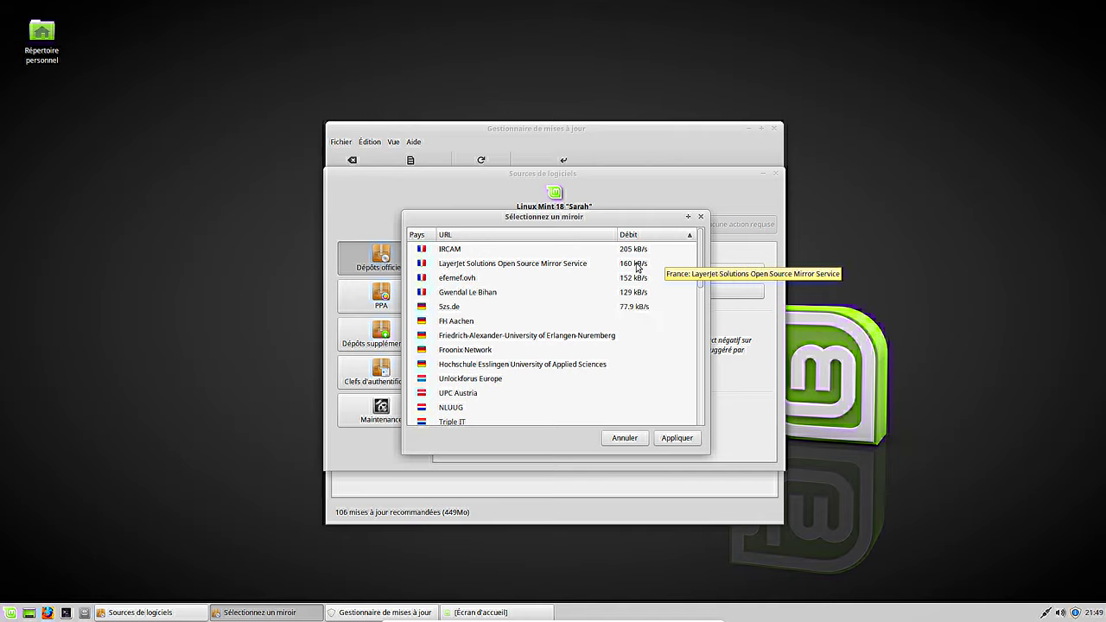
click(643, 251)
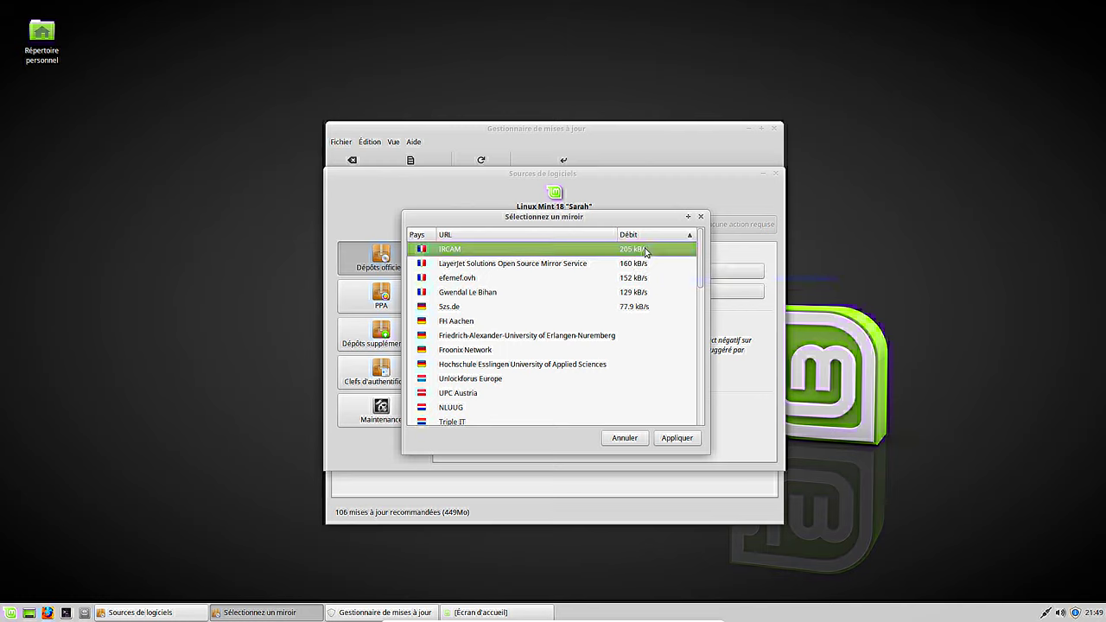
click(673, 439)
click(565, 294)
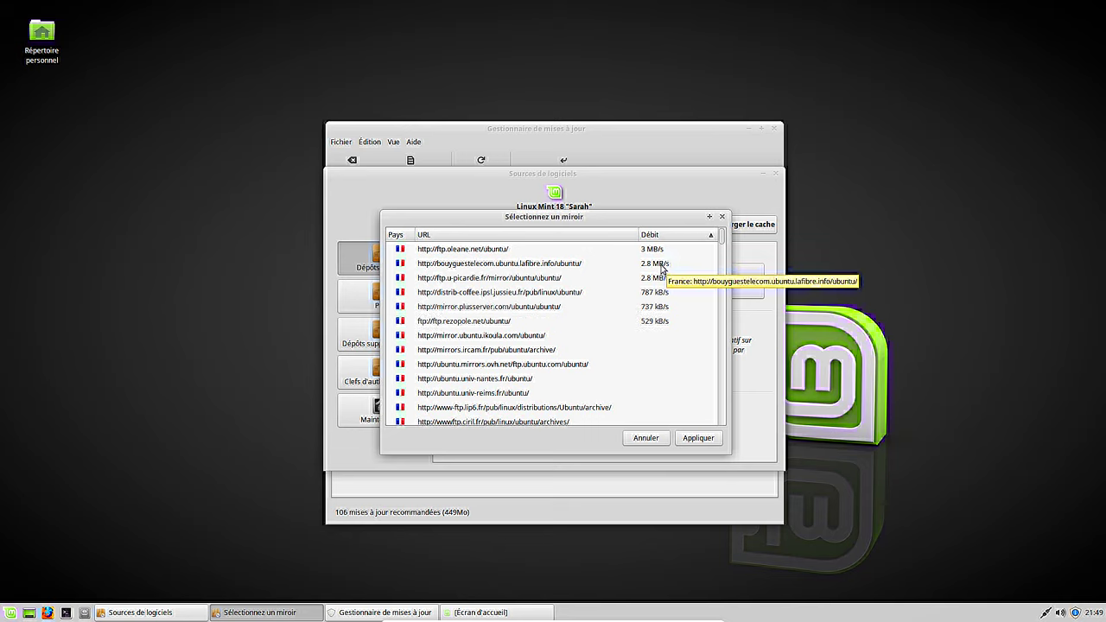
click(500, 250)
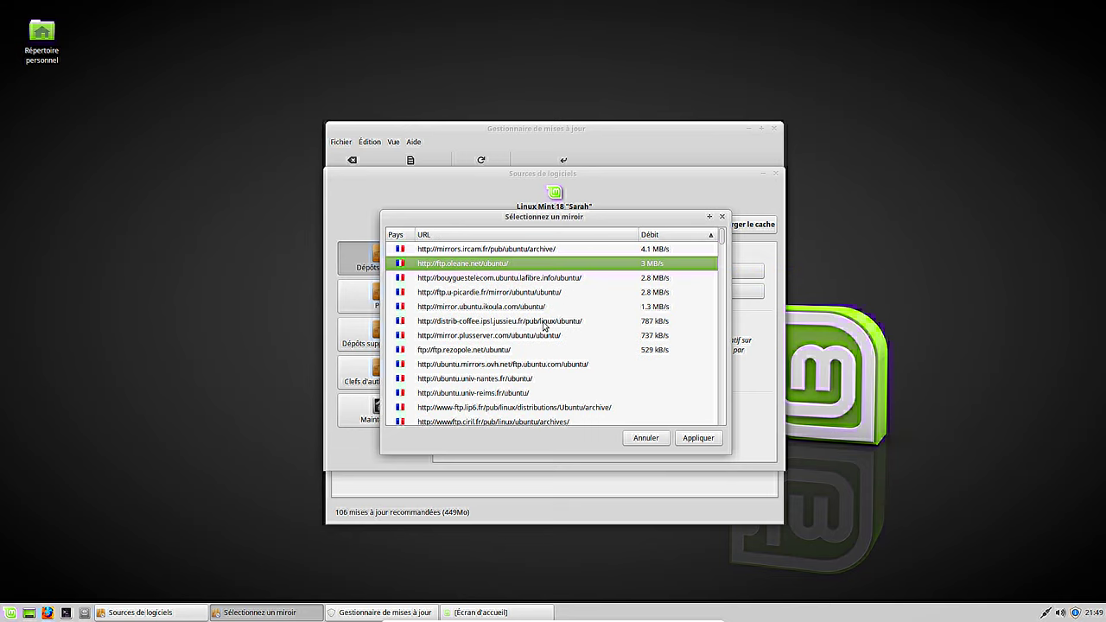
click(502, 250)
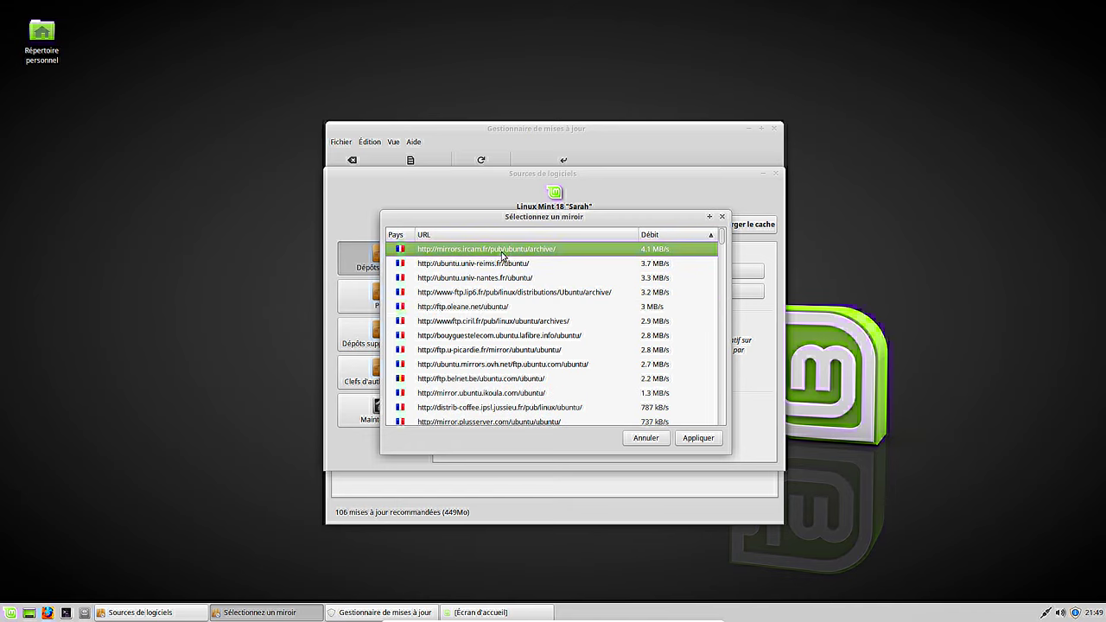
click(696, 438)
click(729, 225)
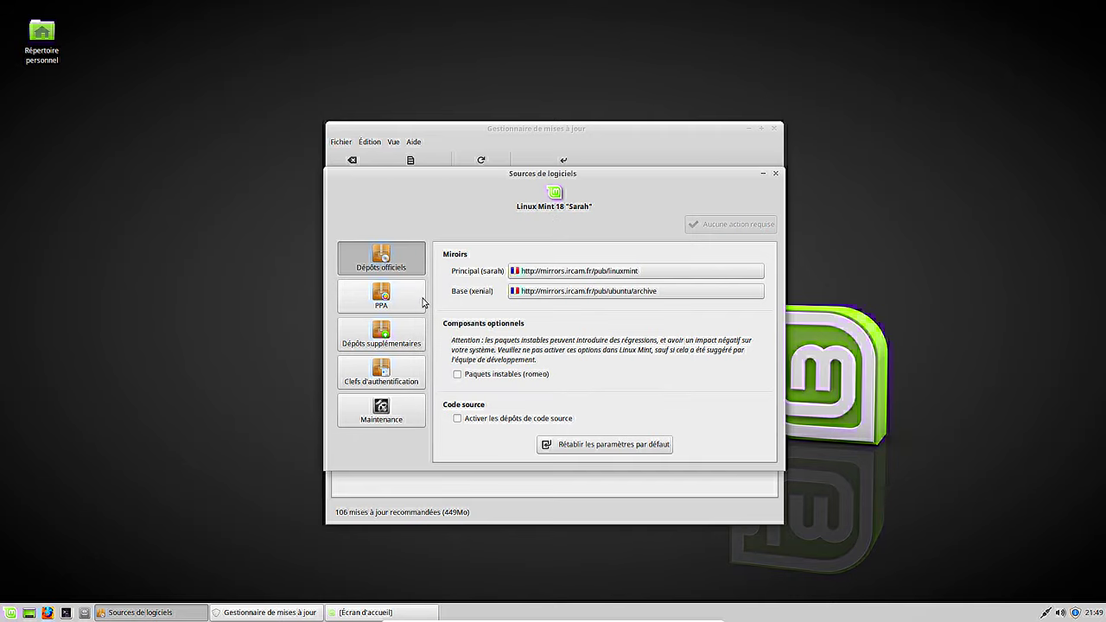
Inspect the PPA and additional repository lists, and close the software sources
click(422, 301)
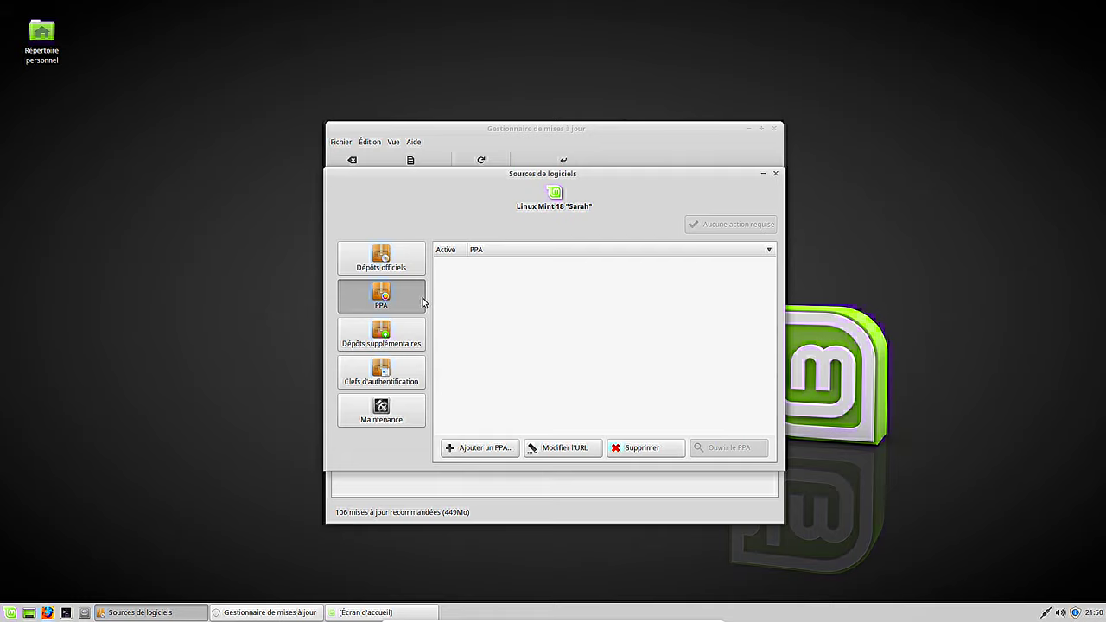
click(394, 338)
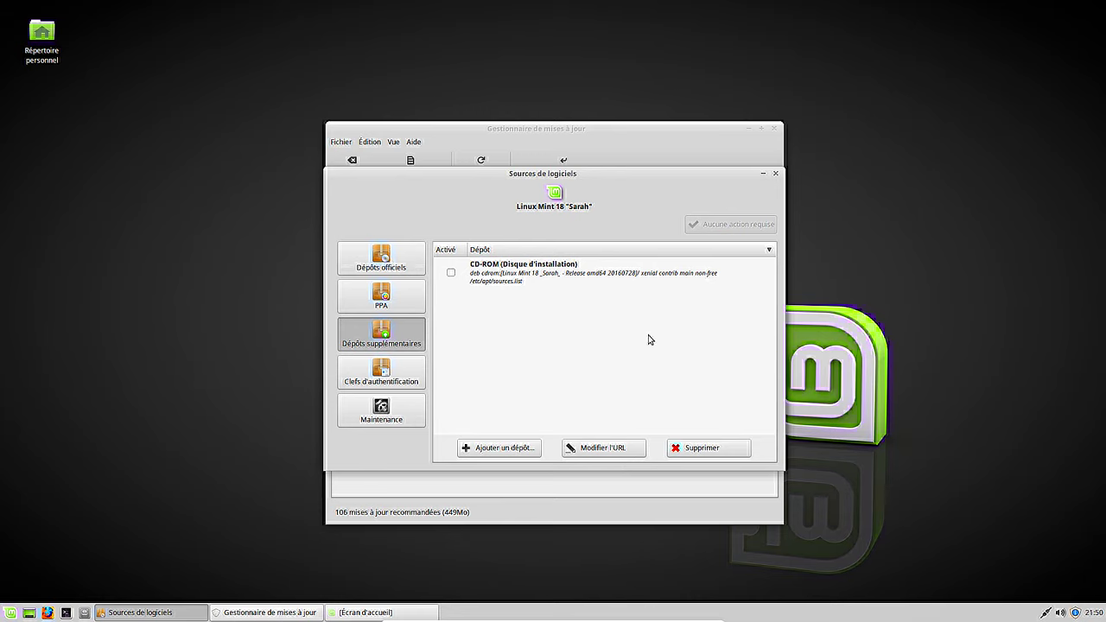
click(775, 173)
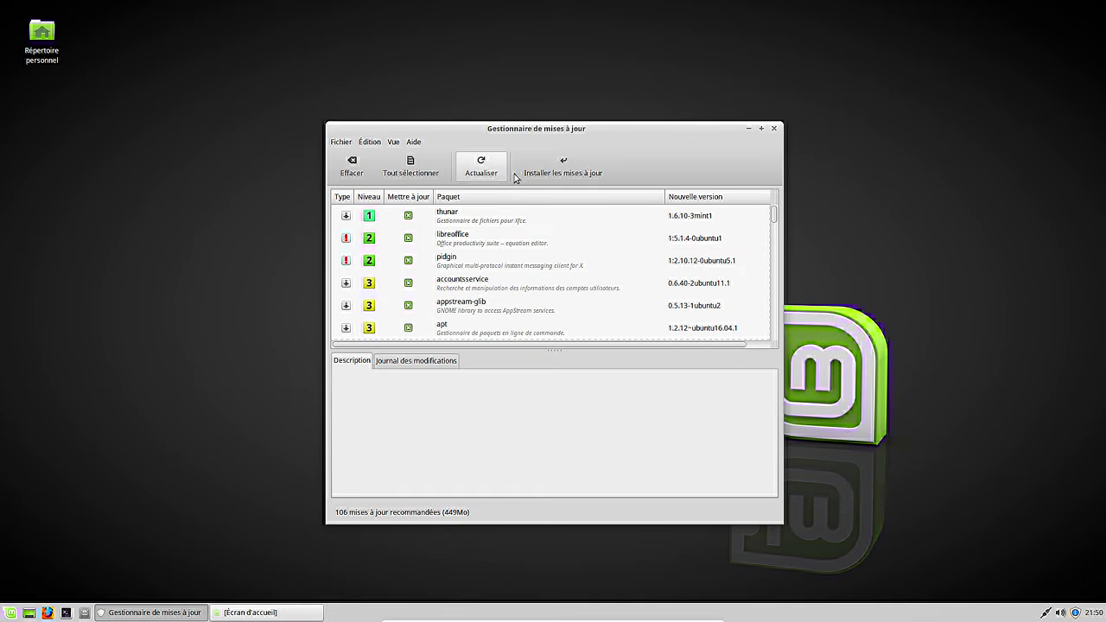
Cancel the authentication request for the updates and reconfirm the "Toujours tout mettre à jour" update policy
click(490, 173)
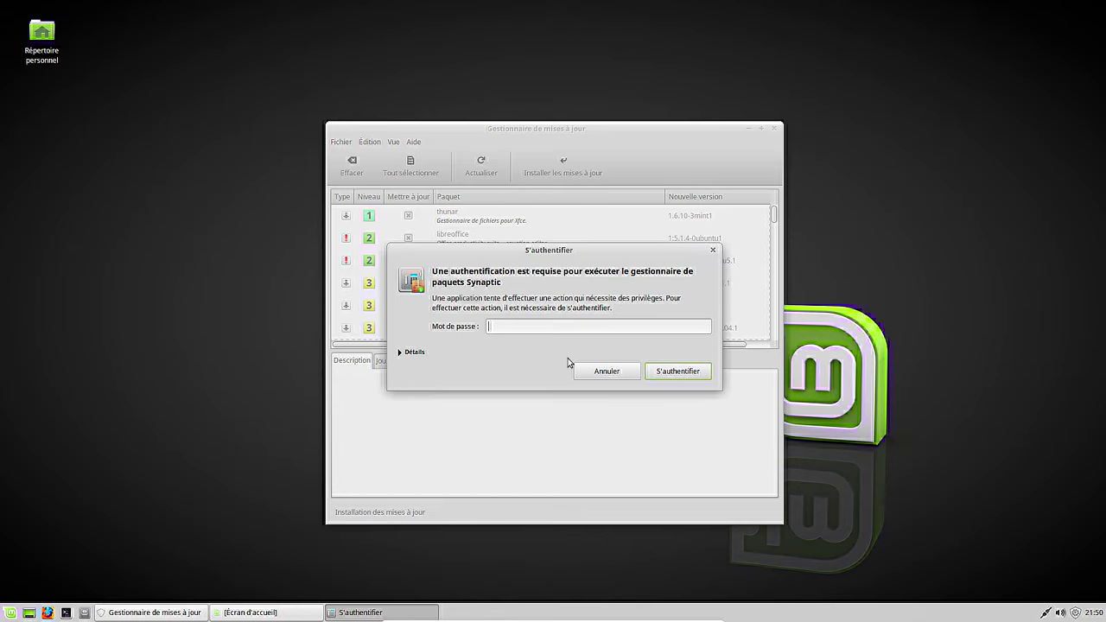
click(603, 377)
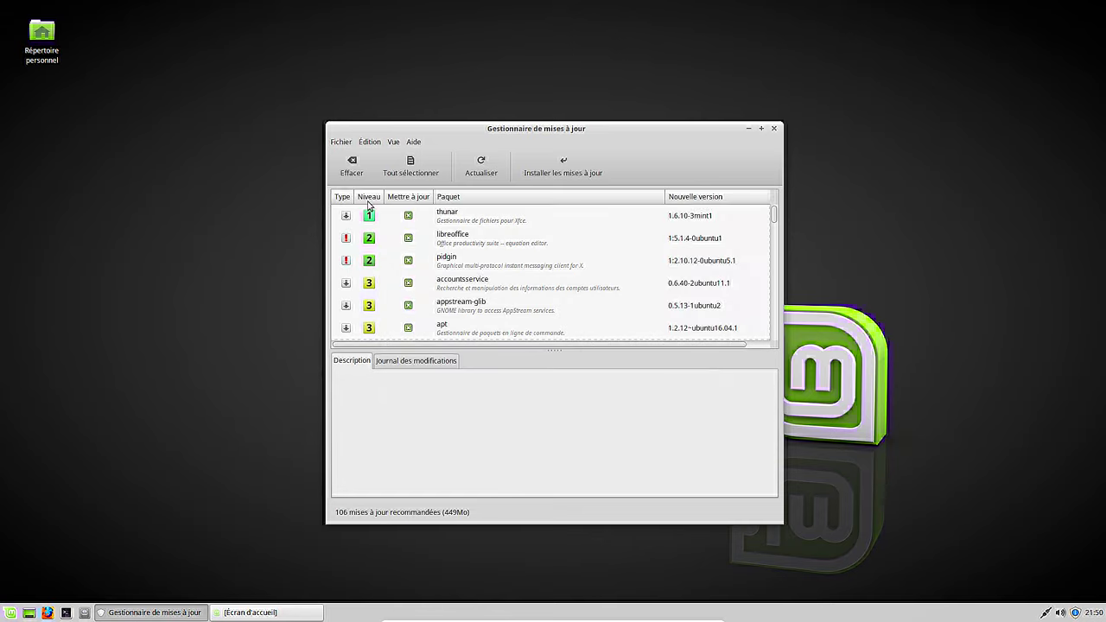
click(377, 145)
click(406, 185)
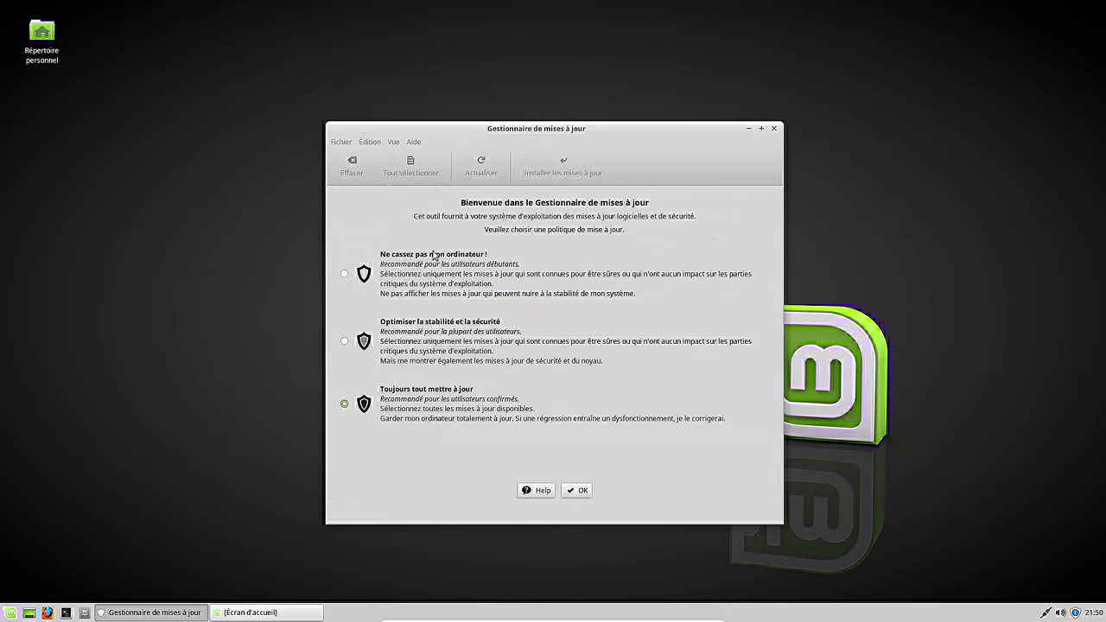
click(577, 491)
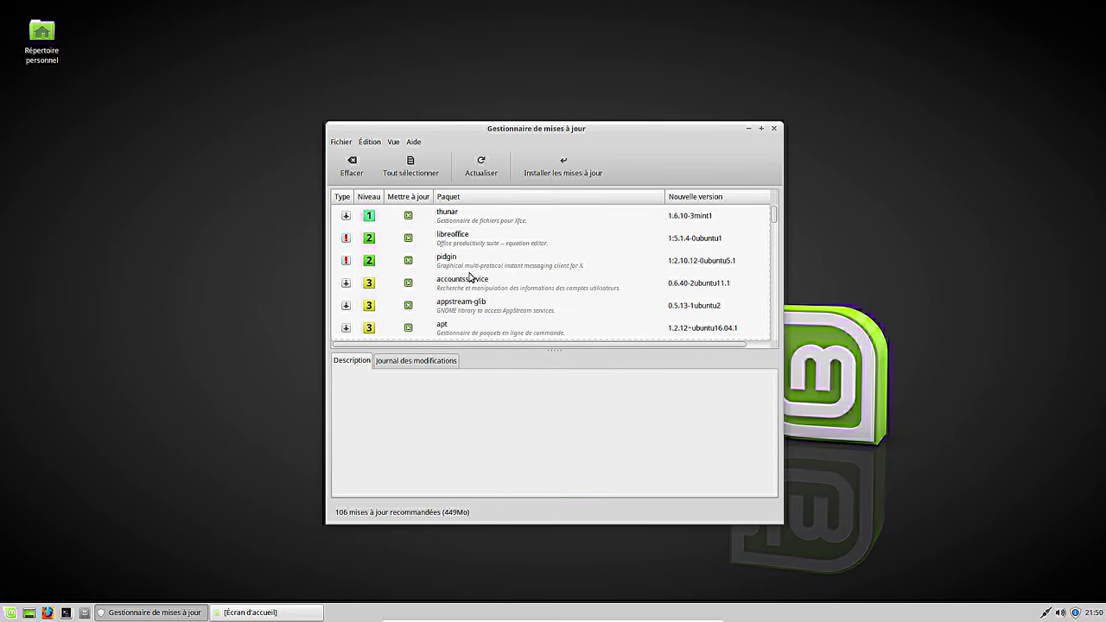
Review the available updates down to the level 5 kernel packages and install them all, authenticating with the account password
scroll(507, 292, down, 10)
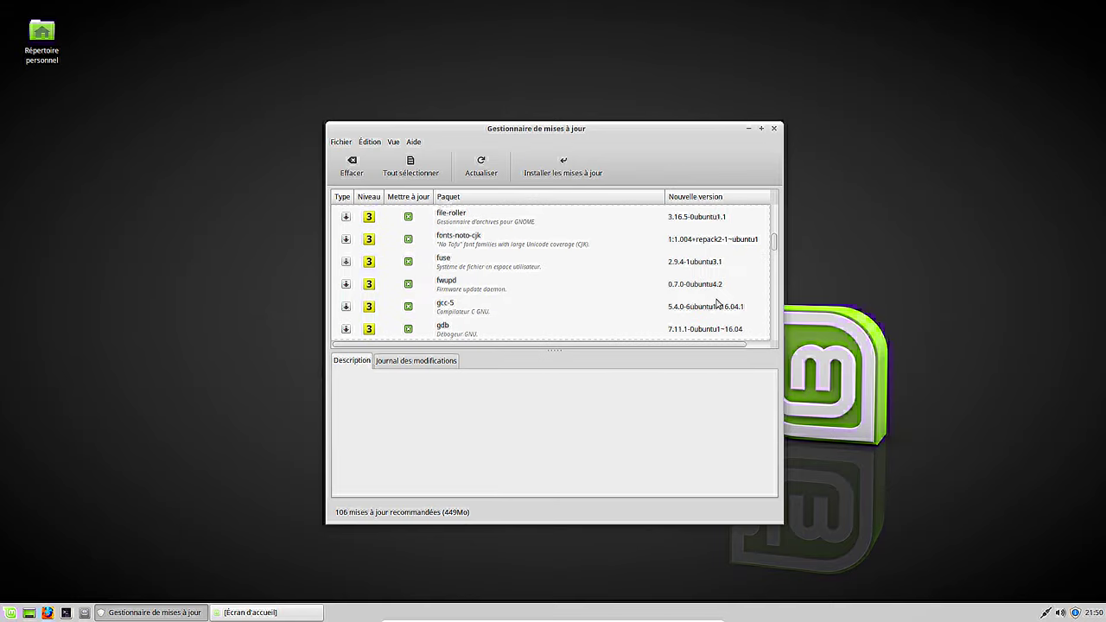
drag(776, 246, 776, 341)
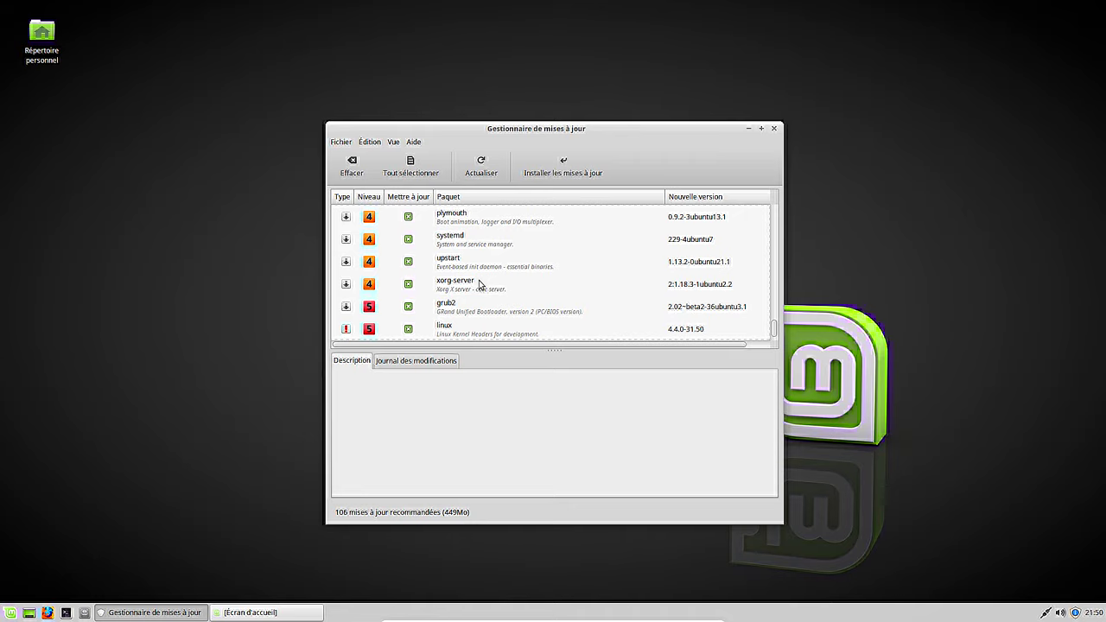
scroll(478, 287, down, 1)
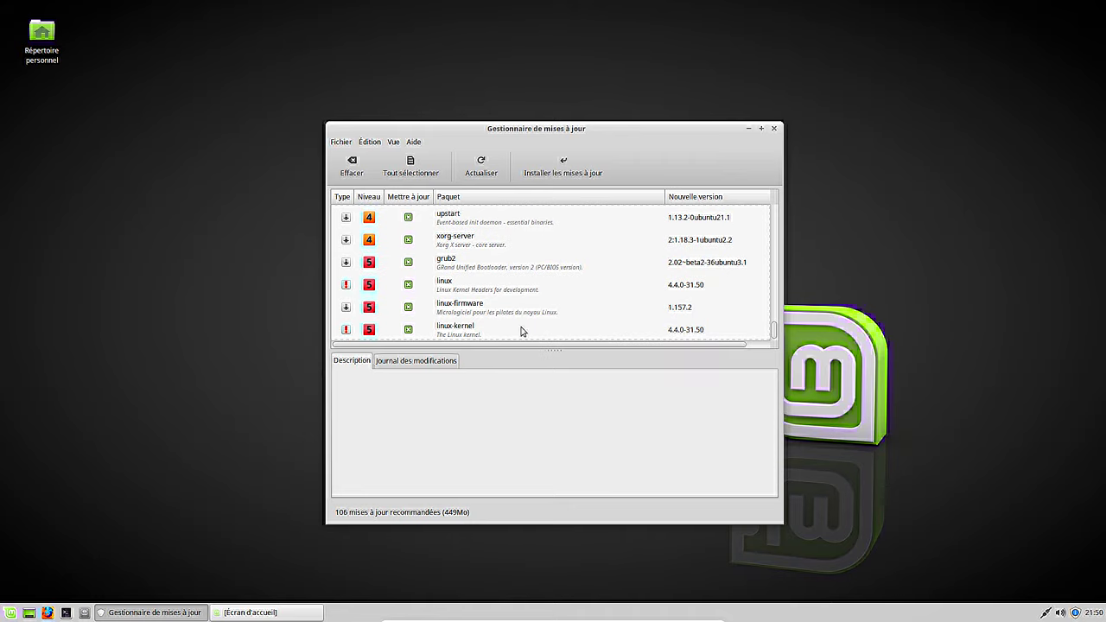
click(527, 172)
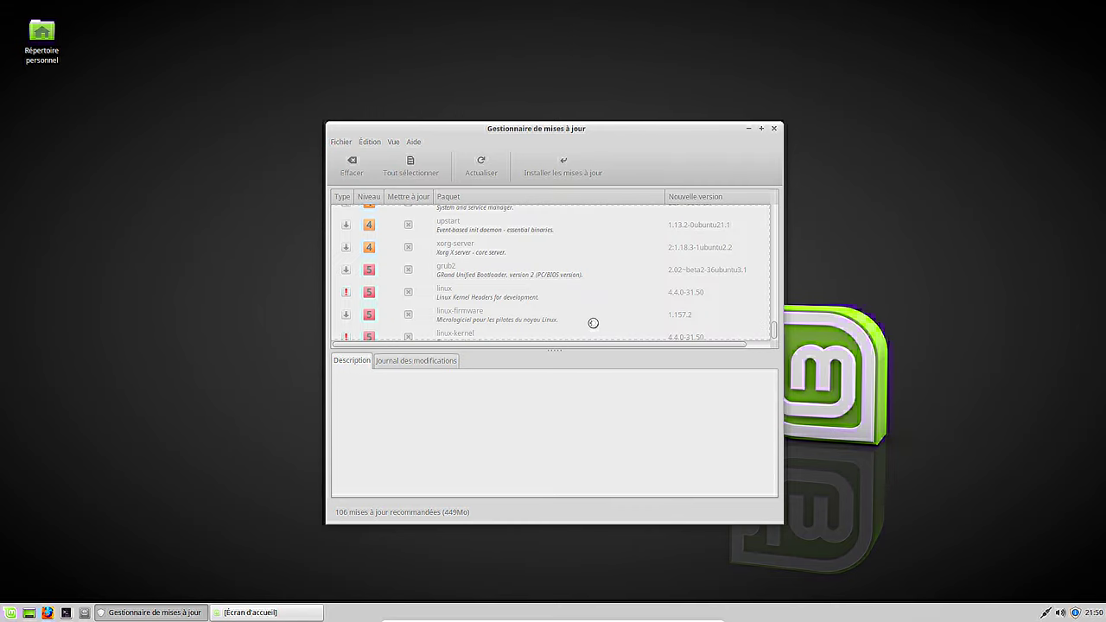
text(********)
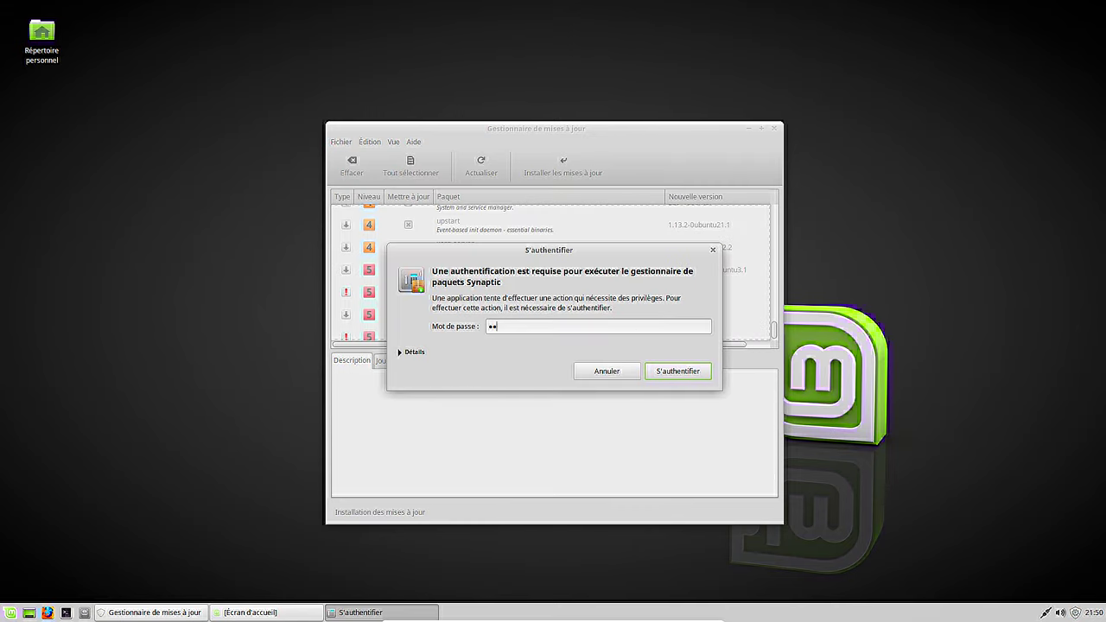
key(Return)
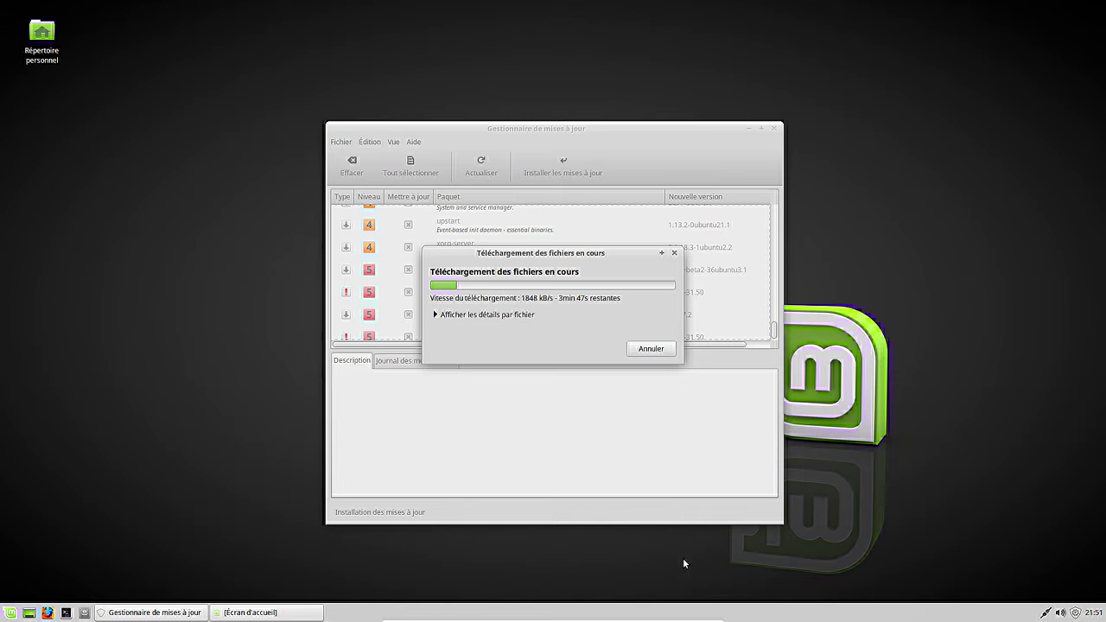
Browse the Accessoires category of the applications menu while the updates download
click(10, 613)
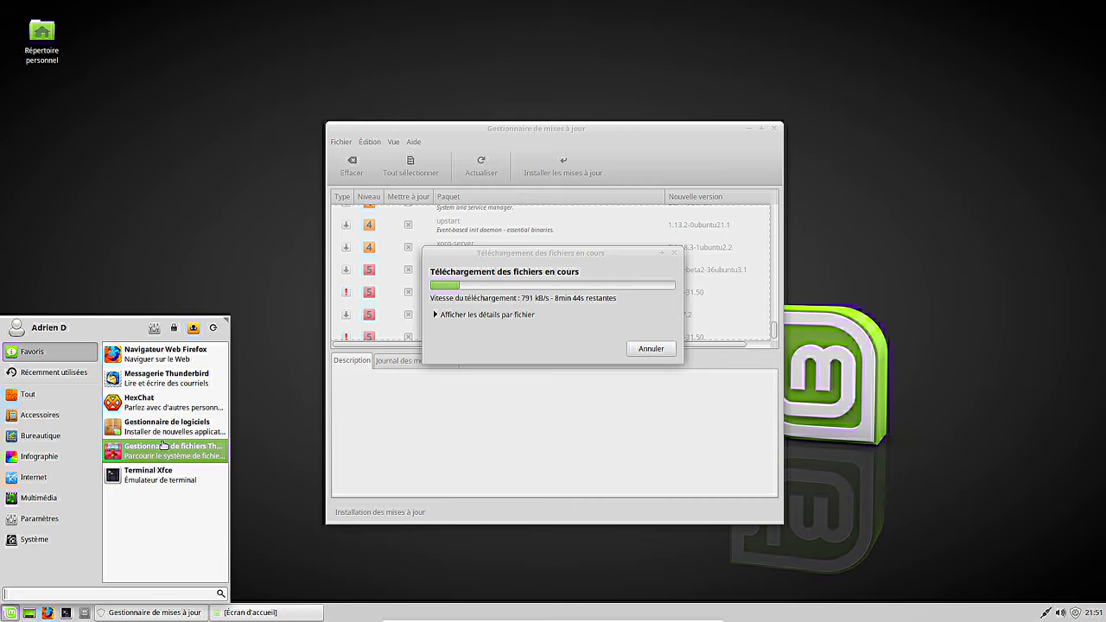
click(29, 416)
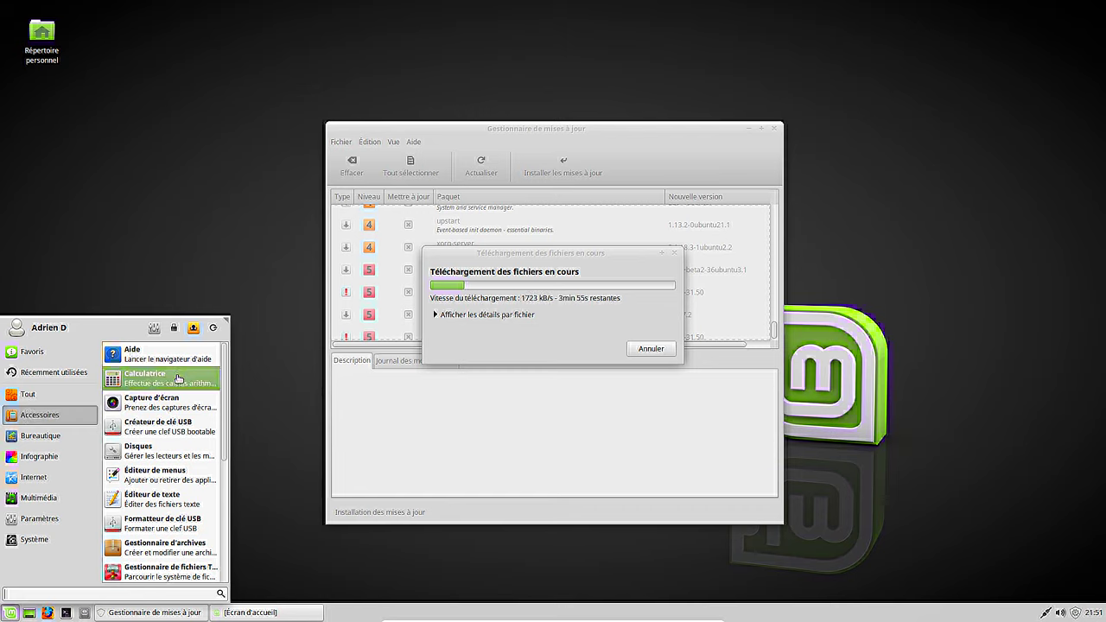
scroll(181, 391, down, 3)
scroll(181, 393, down, 3)
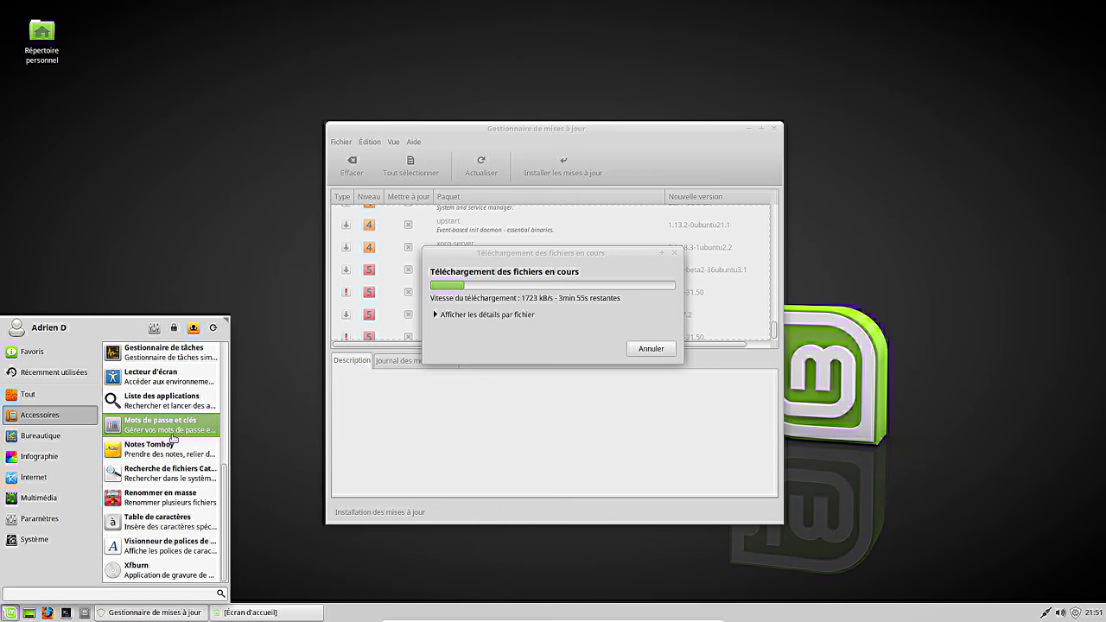
scroll(173, 433, up, 6)
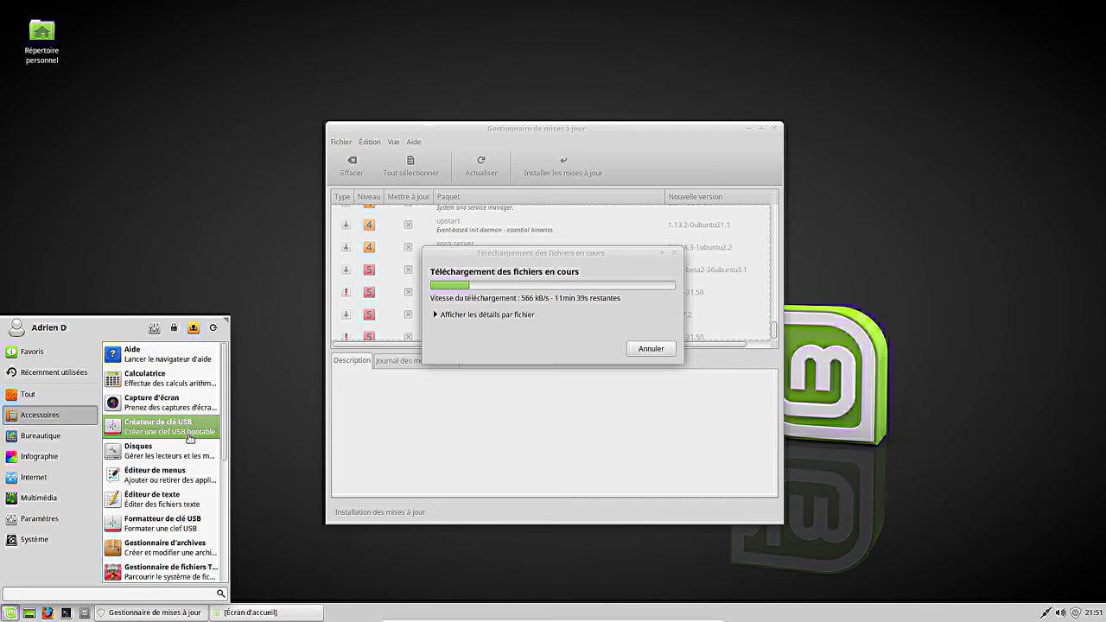
scroll(175, 458, down, 1)
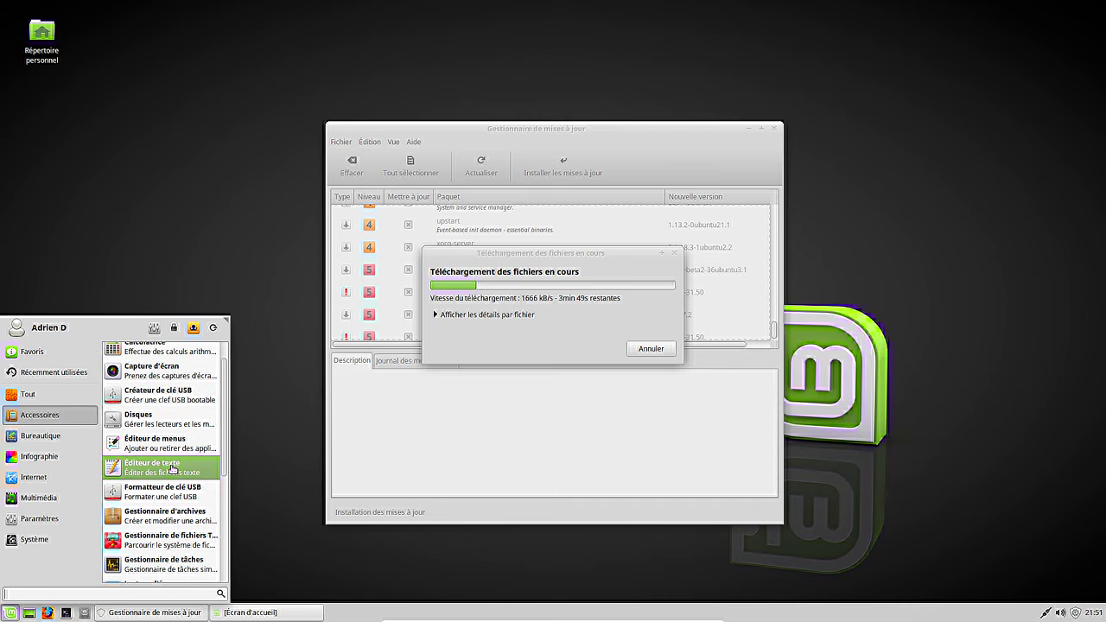
Open the text editor from the accessories, look up its name and version in the about information, and close it
click(173, 469)
click(584, 171)
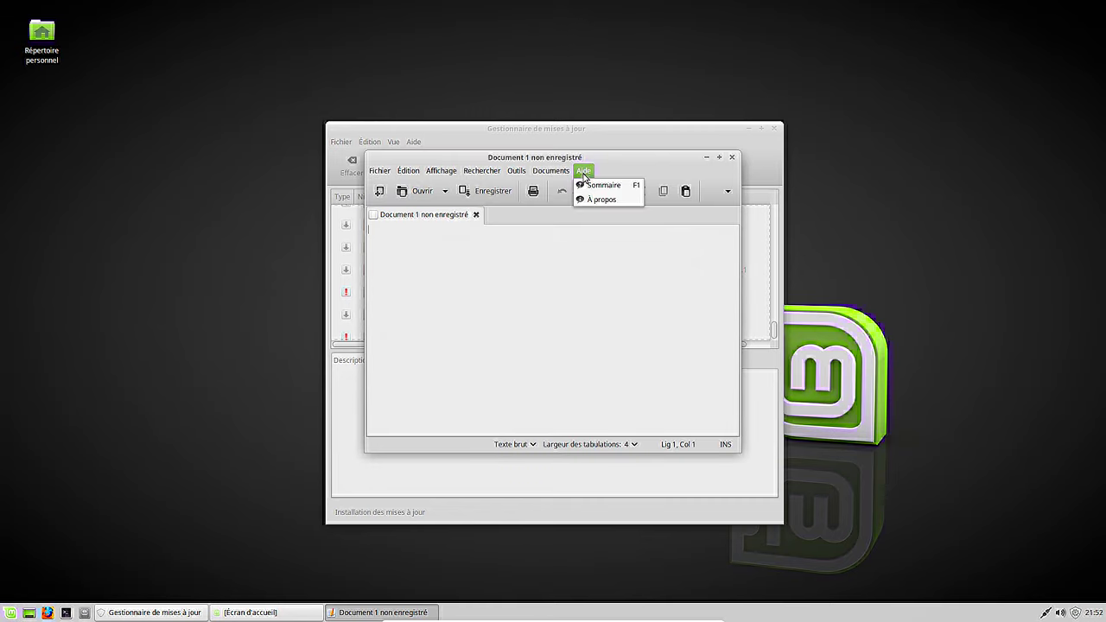
click(598, 200)
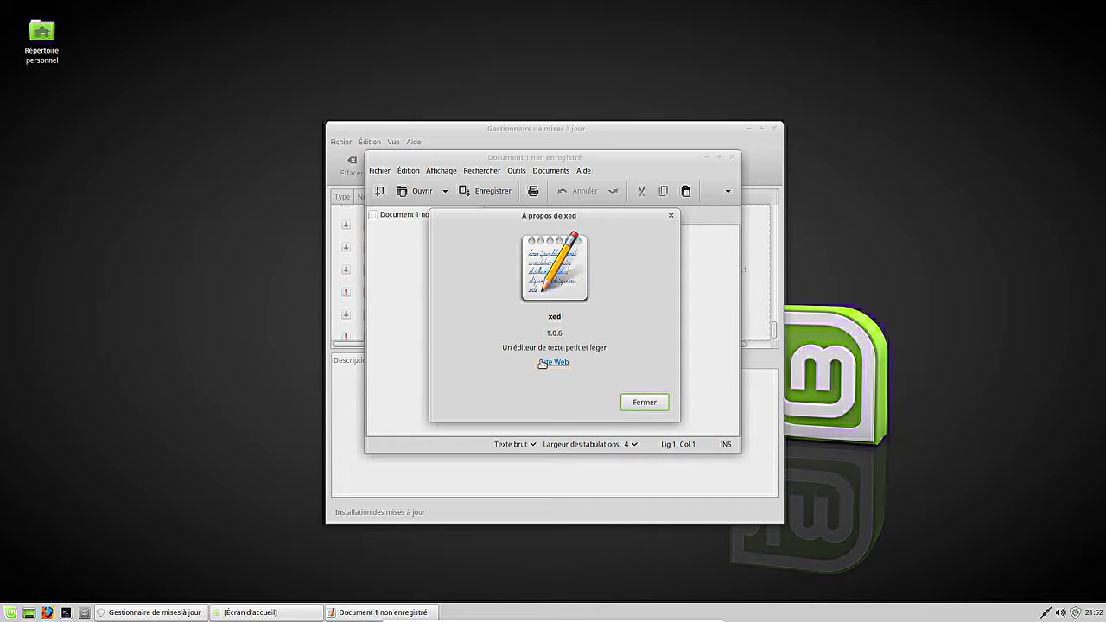
click(639, 403)
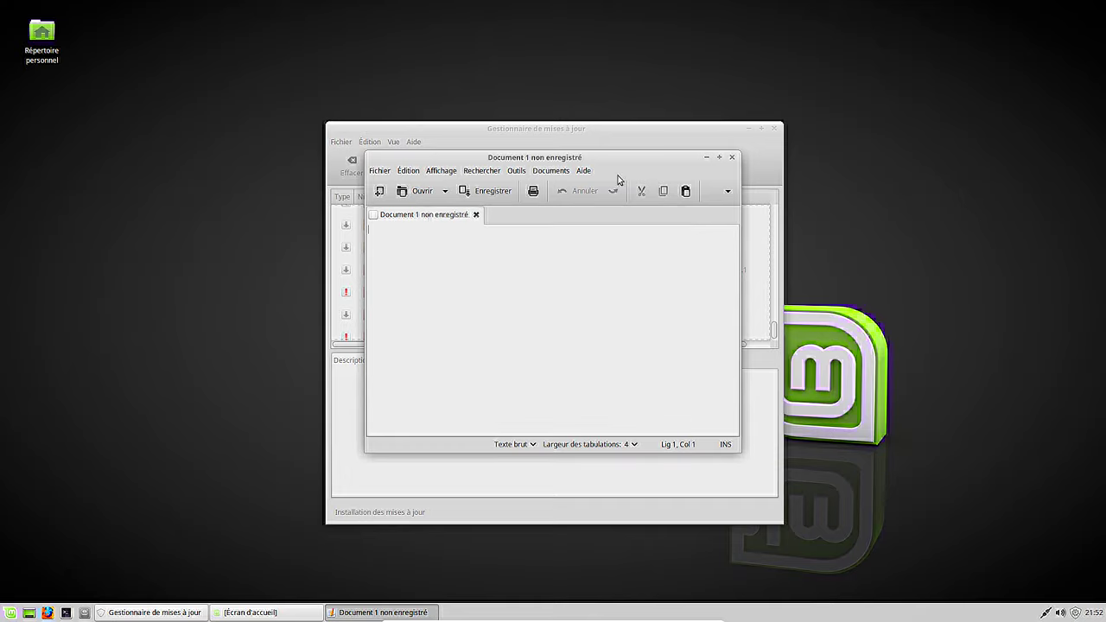
click(732, 157)
Browse the Accessoires category of the applications menu down to its last entry, Xfburn
key(super)
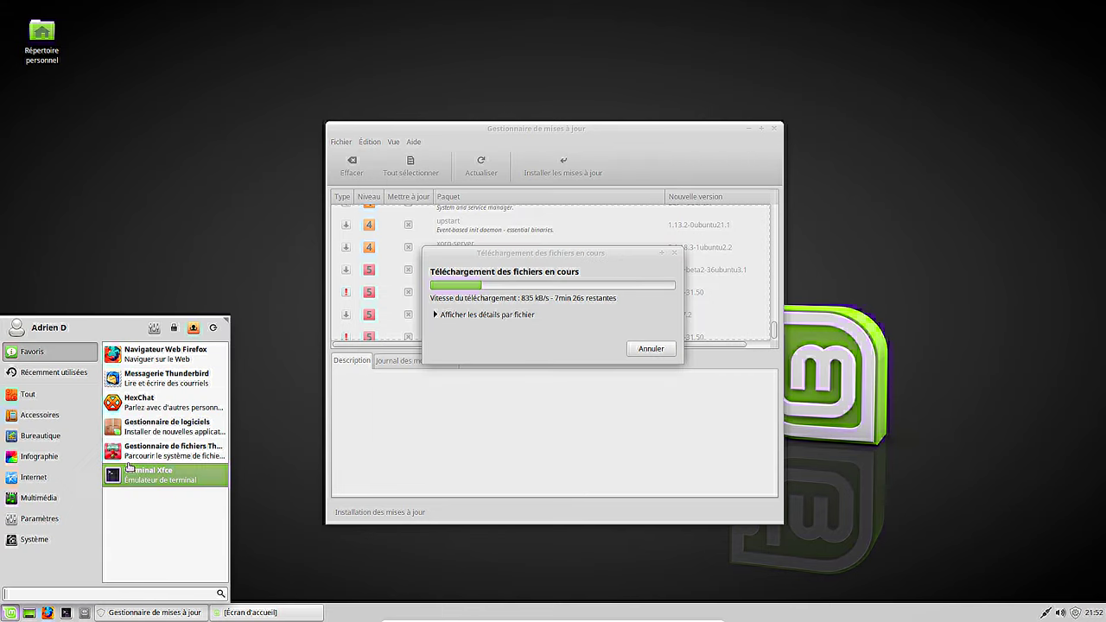
click(40, 415)
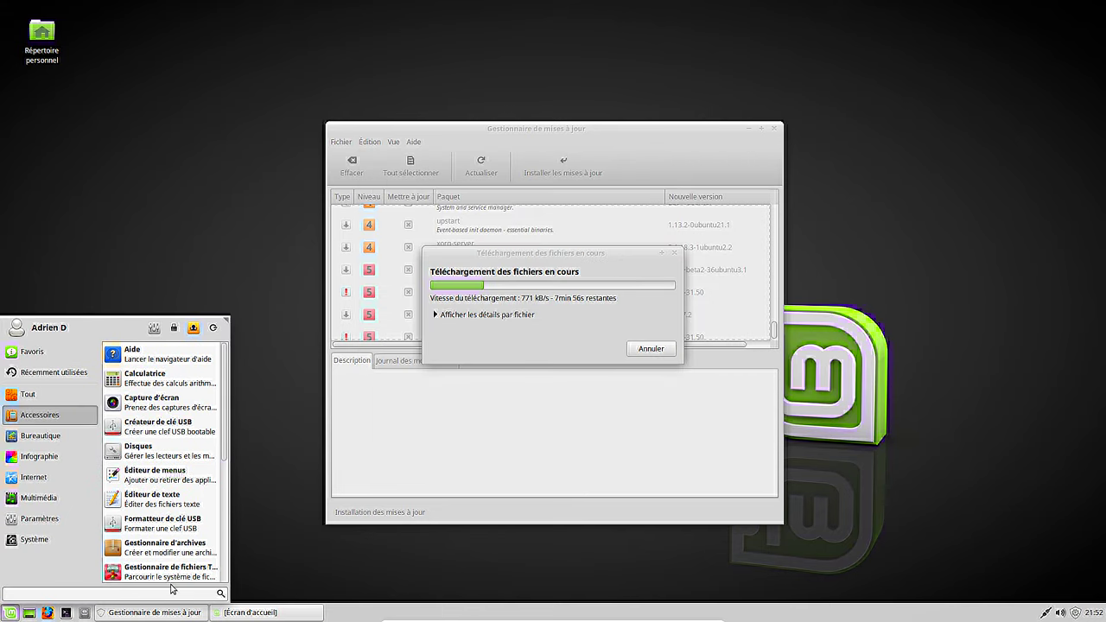
scroll(175, 570, down, 3)
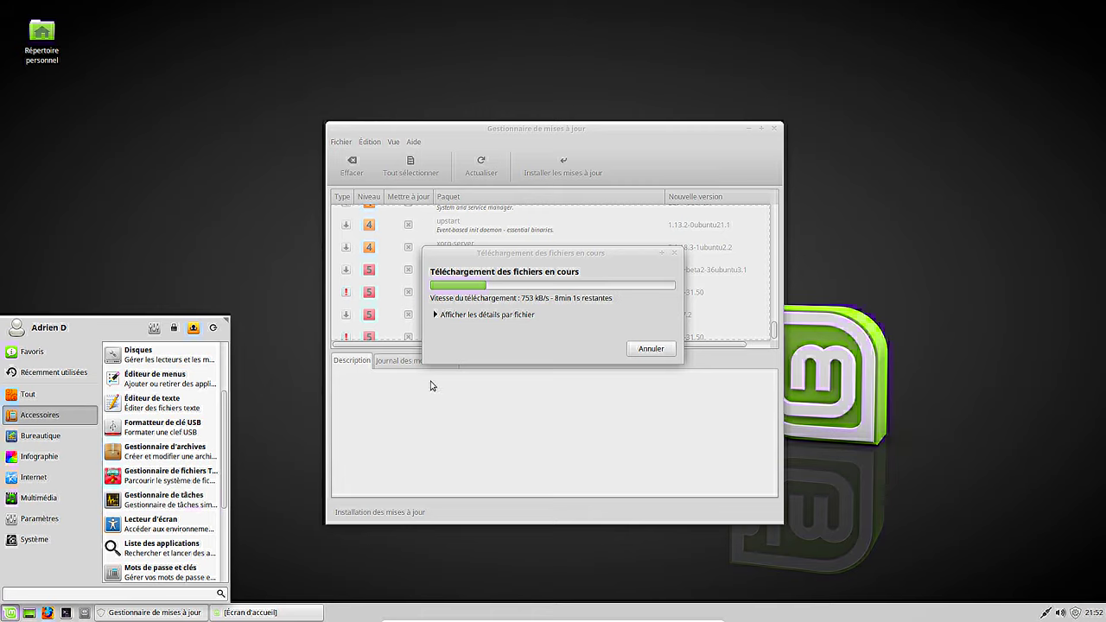
mouse_move(34, 540)
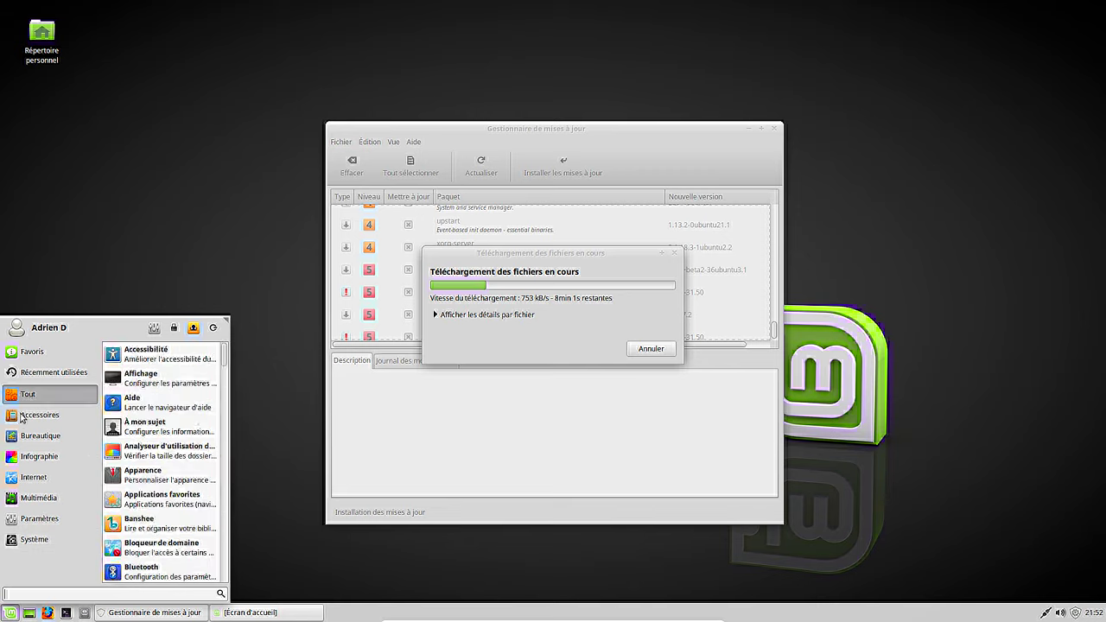
mouse_move(69, 417)
scroll(191, 543, down, 1)
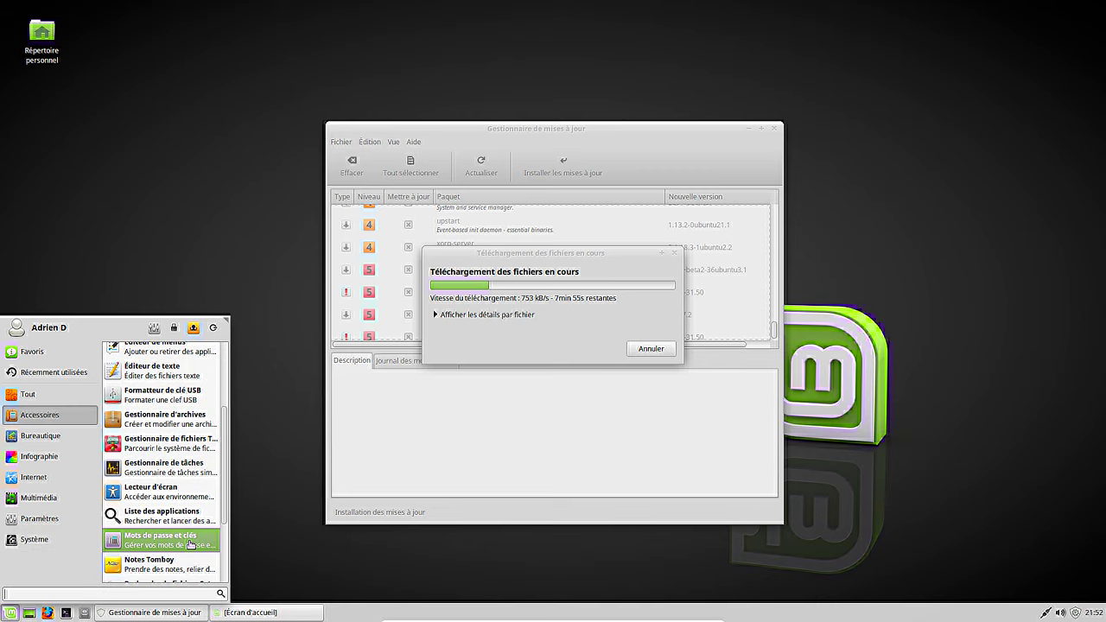
scroll(191, 543, down, 4)
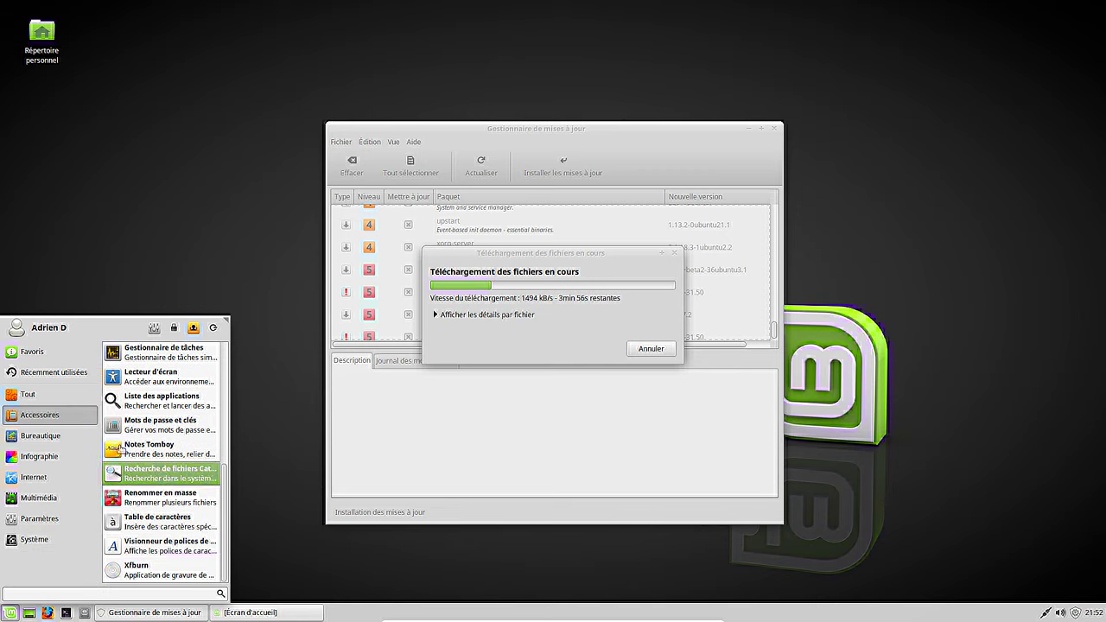
Open the document viewer from the Bureautique category and look up its name and version in the about information
click(89, 443)
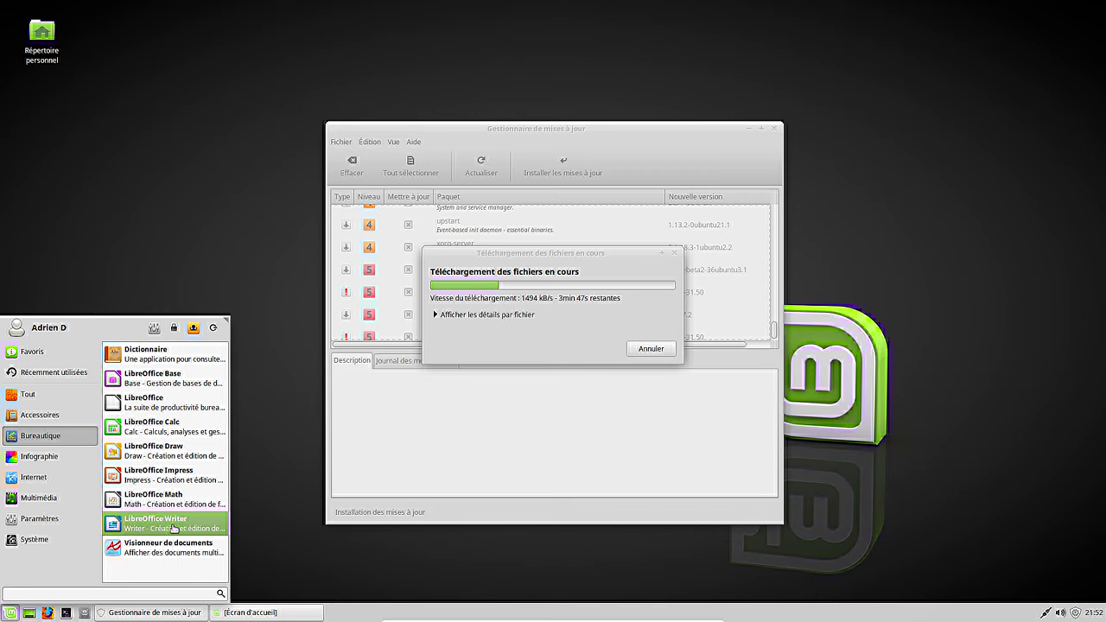
click(168, 553)
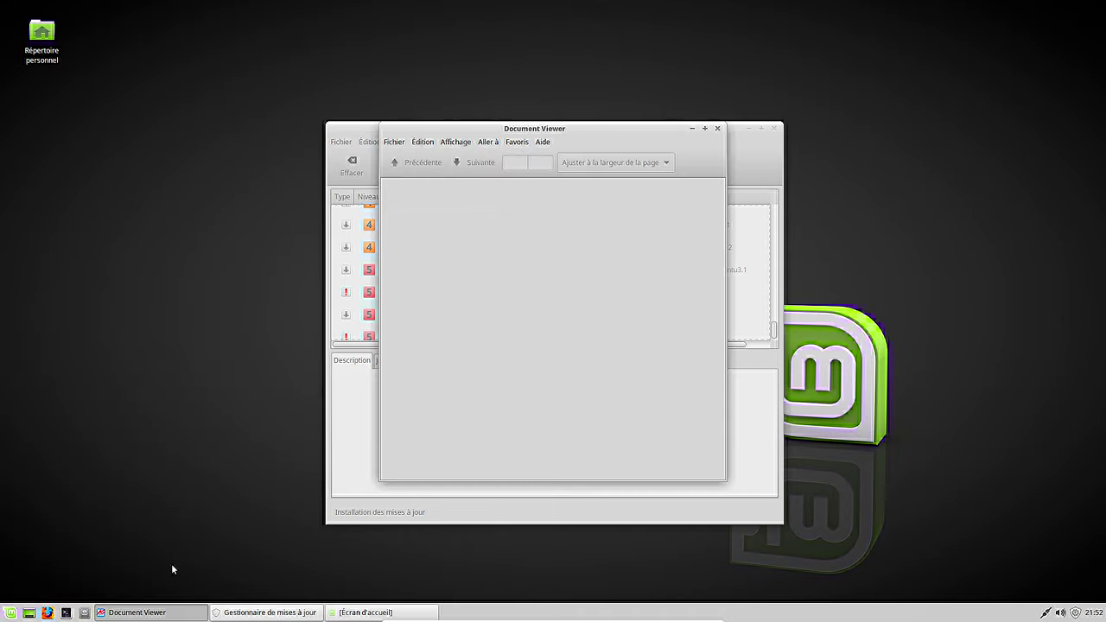
click(543, 142)
click(545, 172)
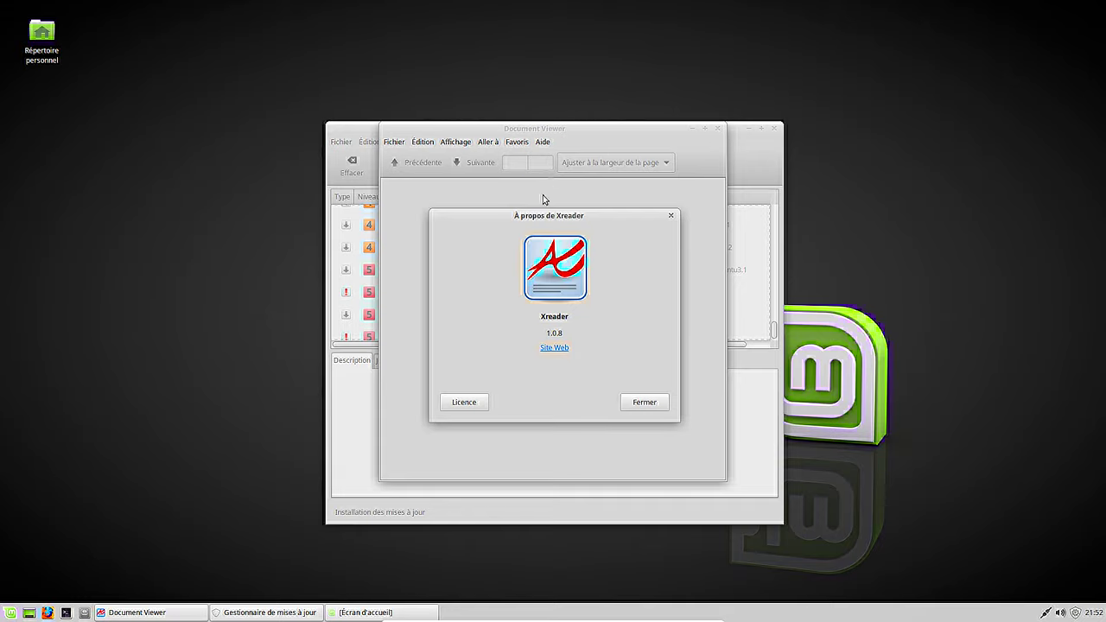
Visit Xreader's website and go from its GitHub repository to the linuxmint organization page
click(550, 348)
click(549, 349)
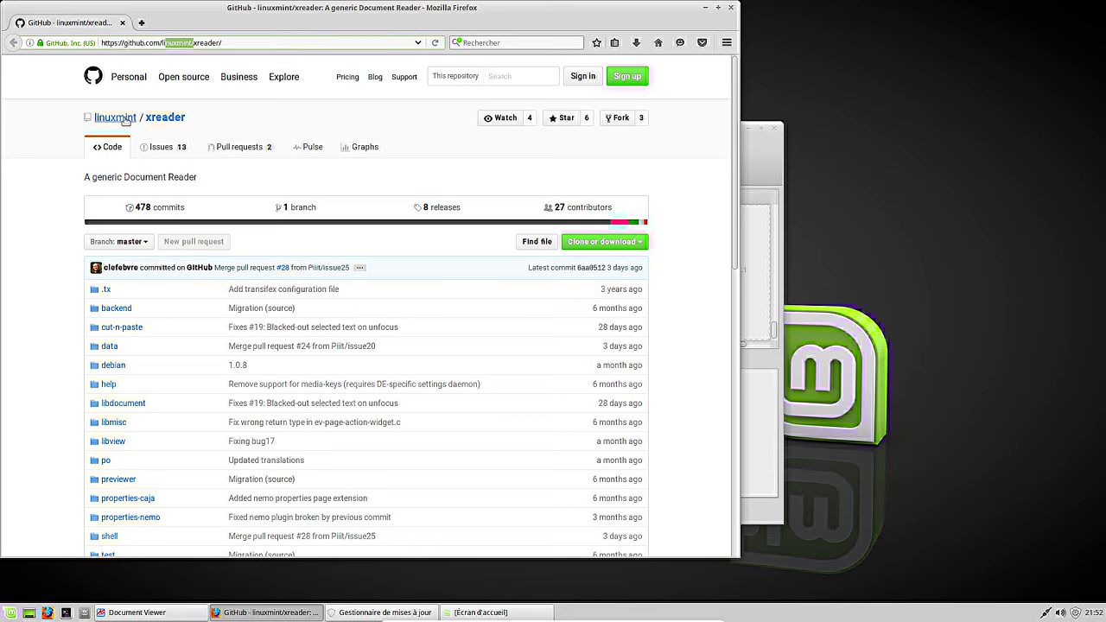
click(124, 120)
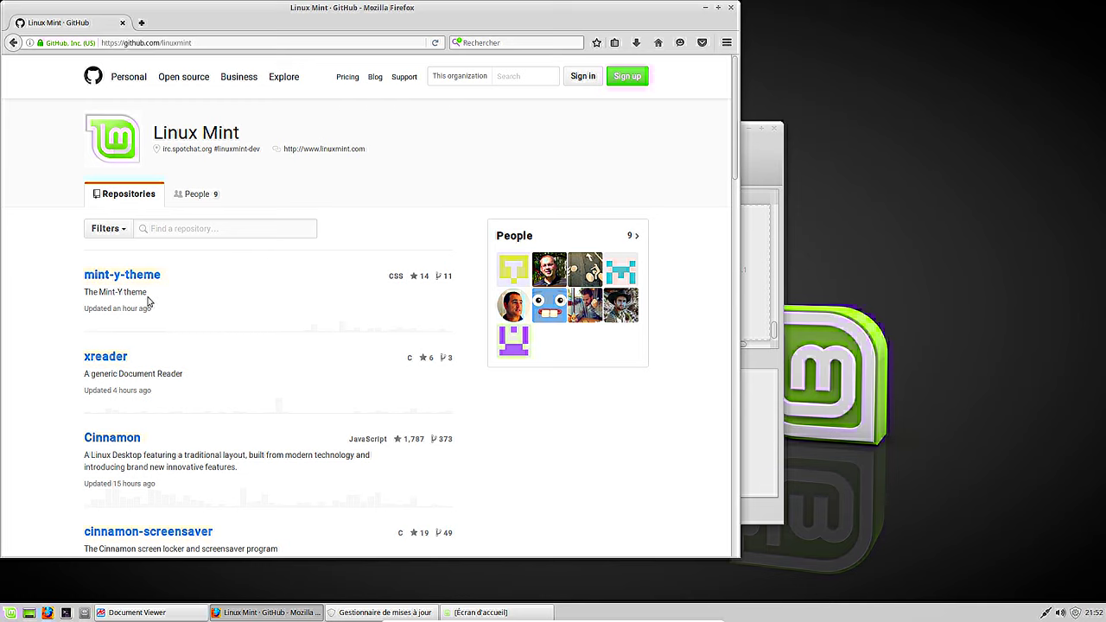
Examine the Linux Mint repositories on GitHub, from the first page on to the X-Apps projects on page 2
scroll(156, 298, down, 4)
scroll(166, 319, down, 5)
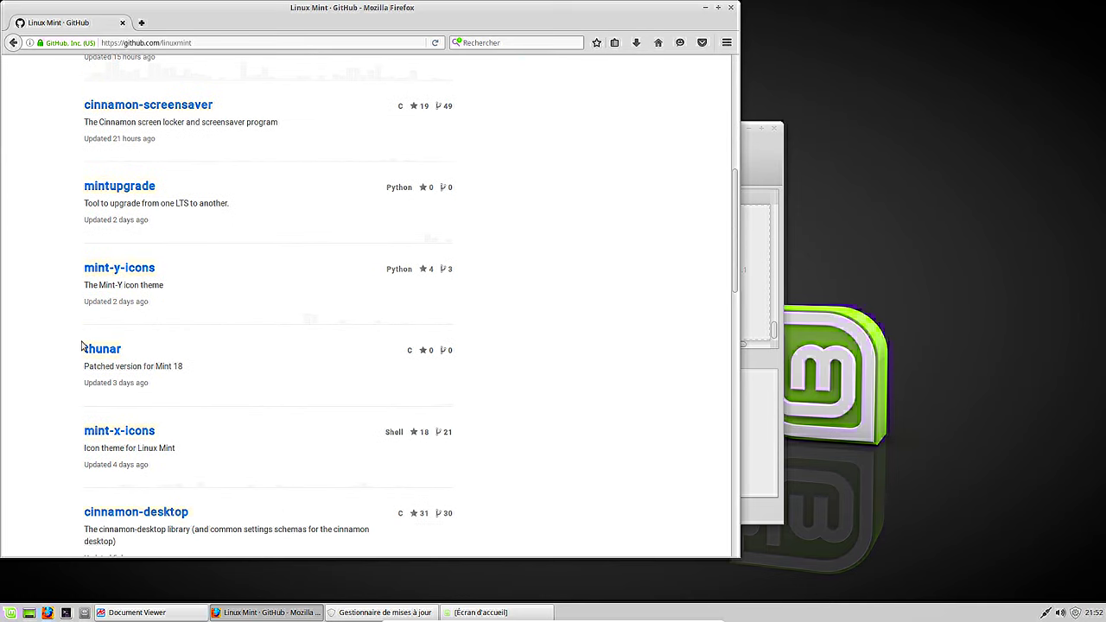
scroll(138, 346, down, 3)
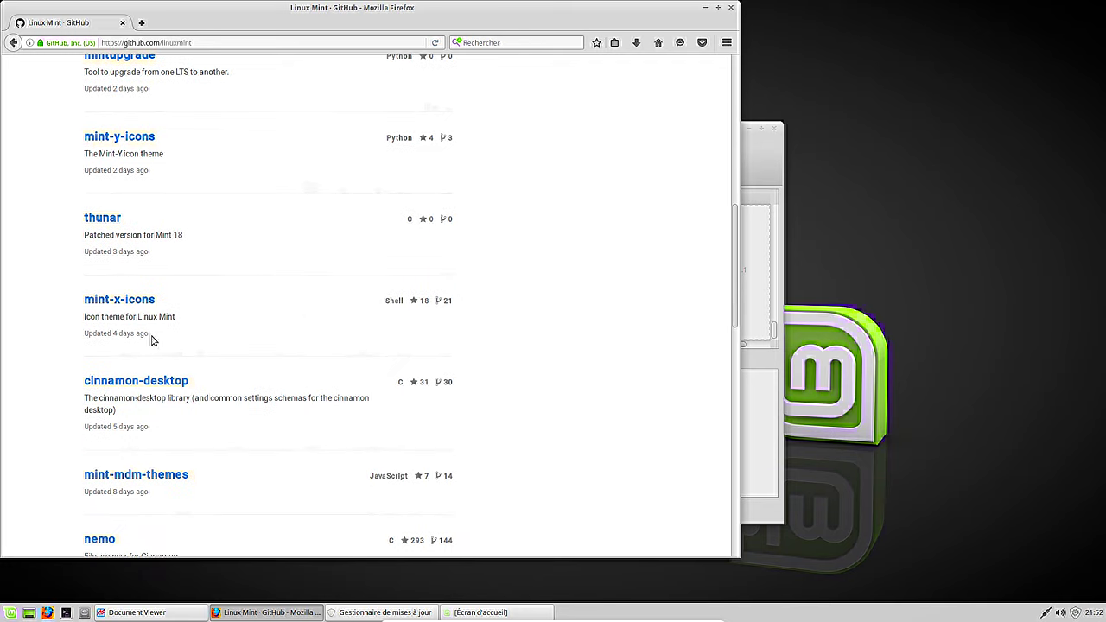
scroll(151, 340, down, 4)
scroll(151, 340, down, 6)
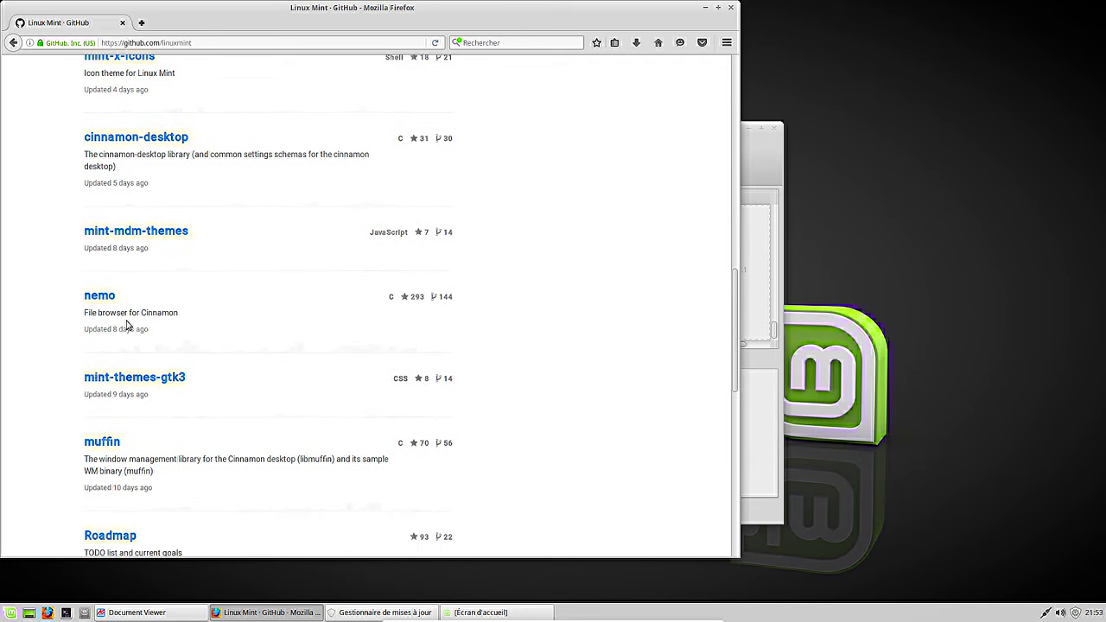
scroll(114, 309, down, 3)
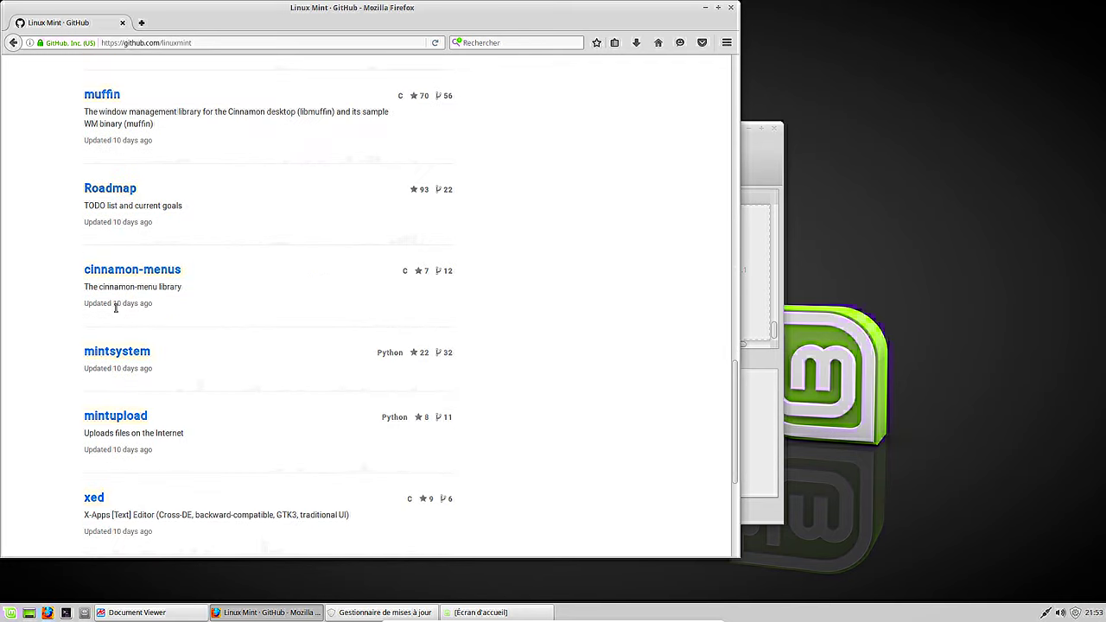
scroll(120, 321, down, 5)
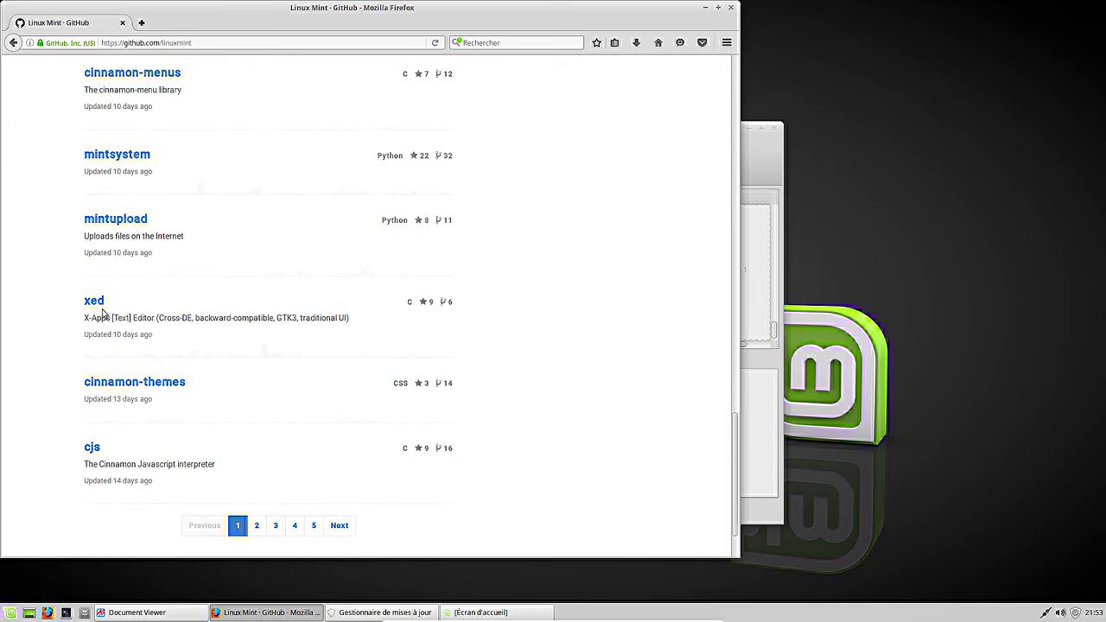
click(253, 526)
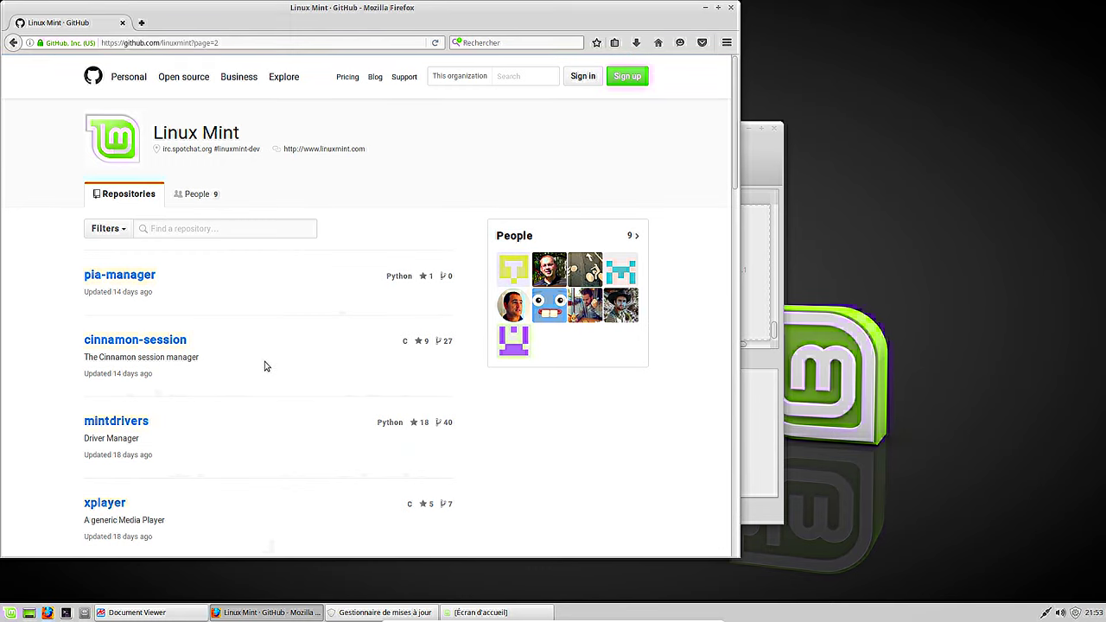
scroll(266, 364, down, 2)
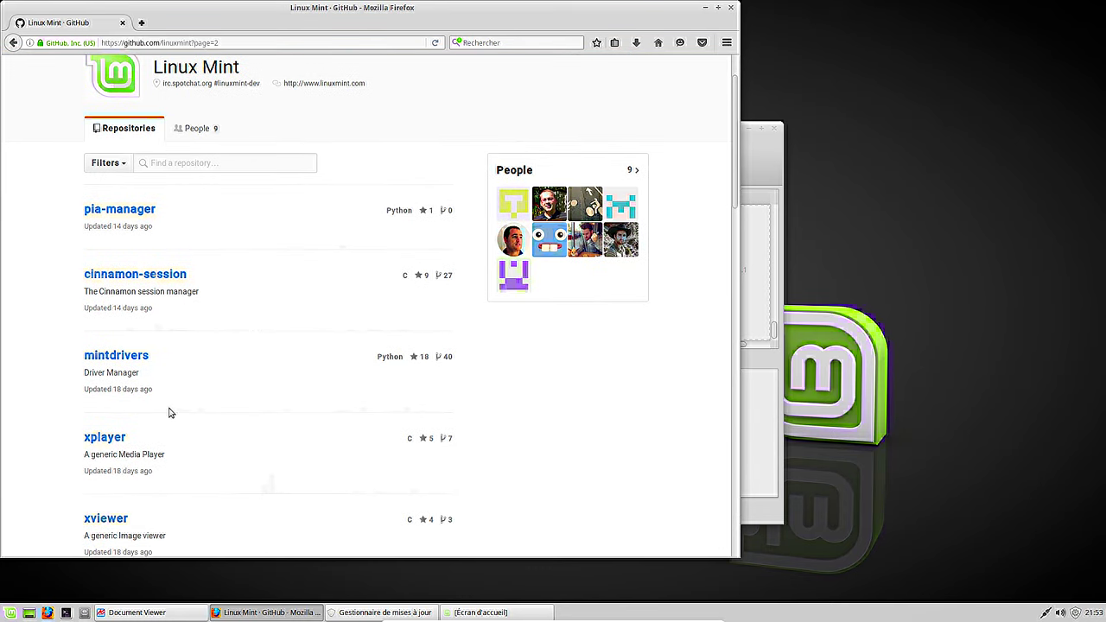
scroll(168, 413, down, 2)
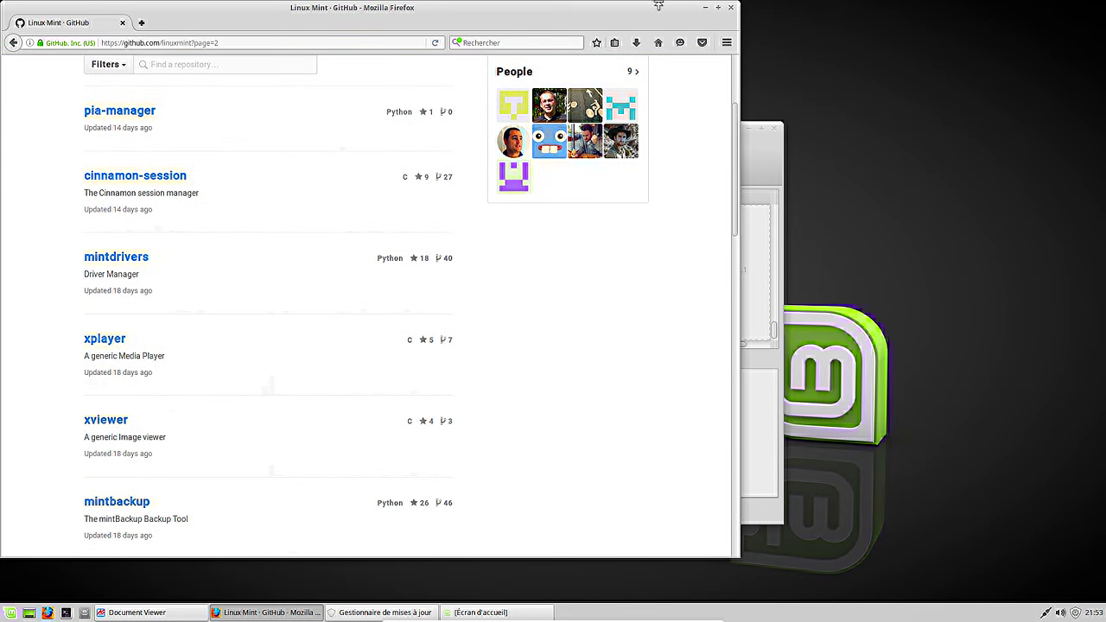
Minimize the browser, then close the document viewer together with its about information
click(705, 8)
click(651, 405)
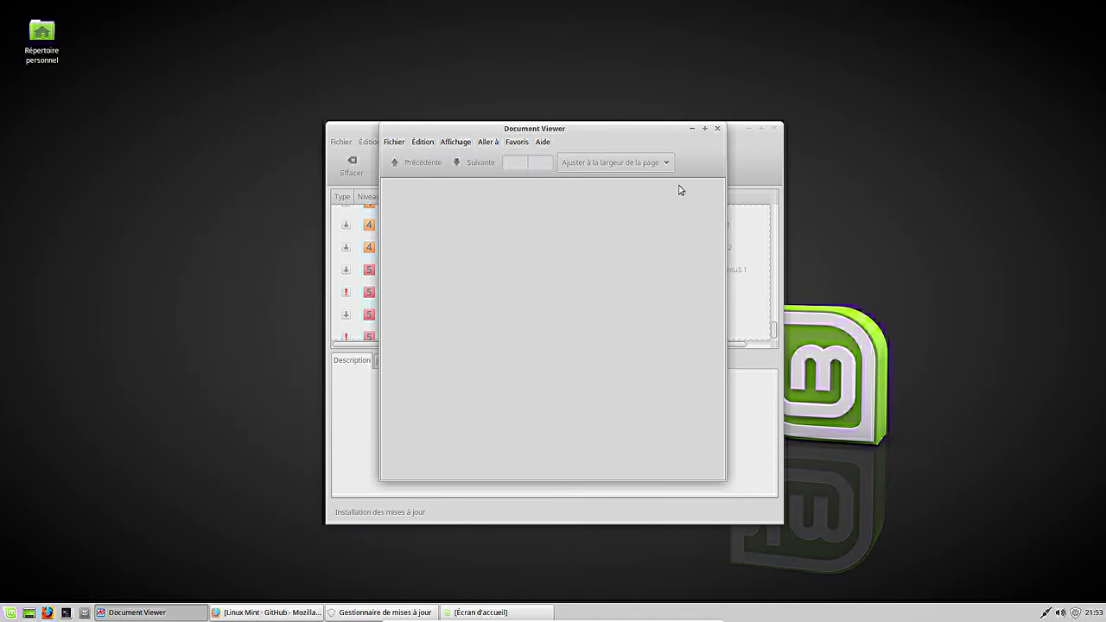
click(718, 130)
Open LibreOffice Impress from the Bureautique category and look up the LibreOffice version in the about information
click(10, 613)
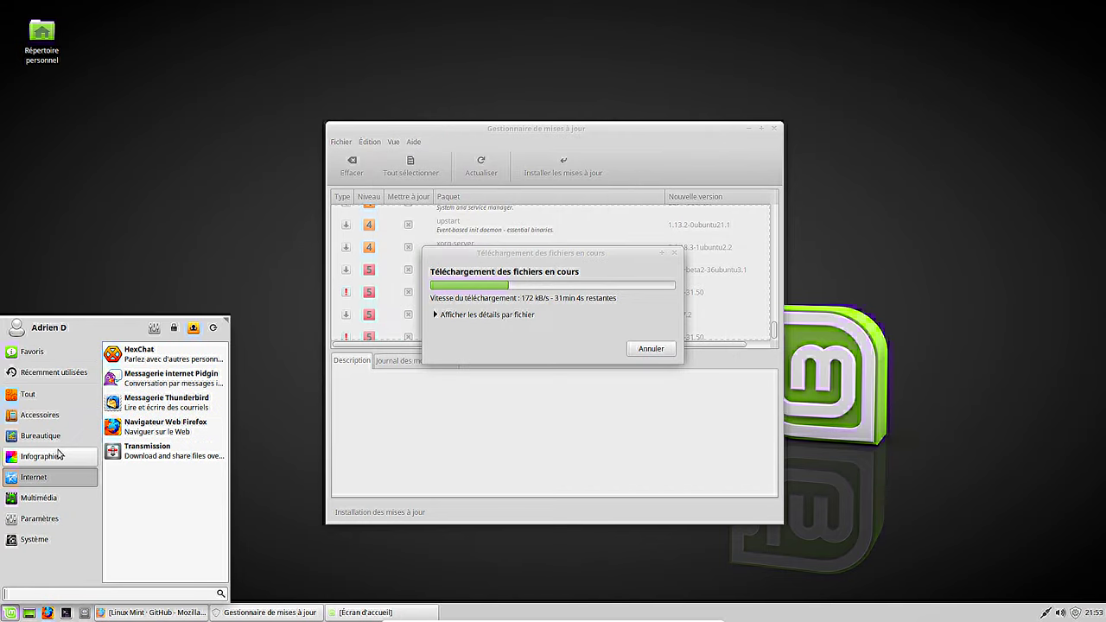
mouse_move(44, 435)
click(168, 481)
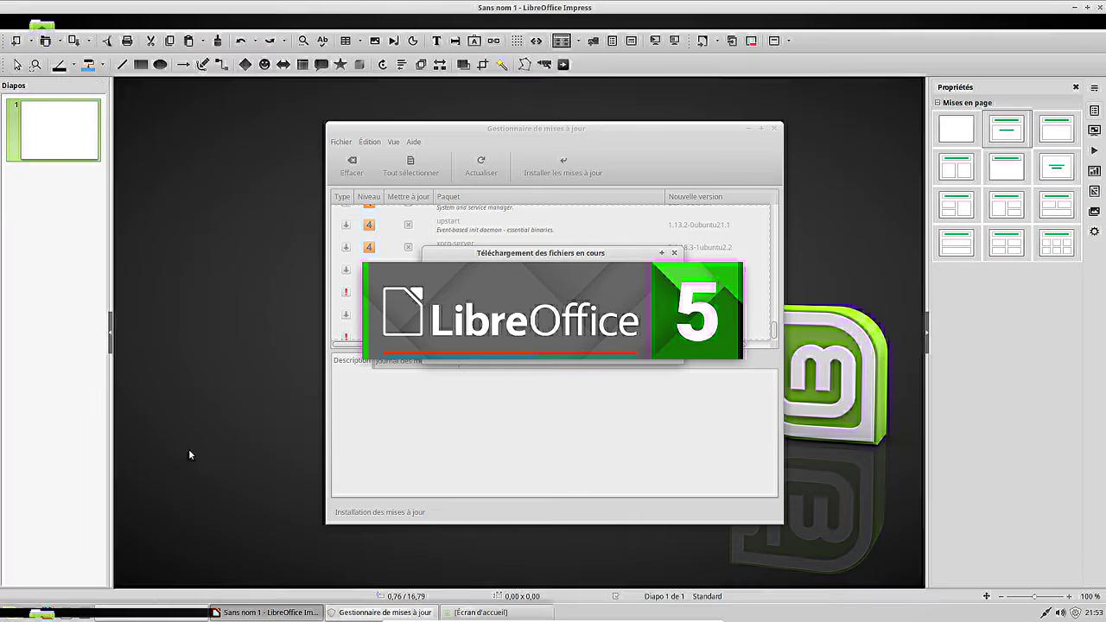
click(318, 21)
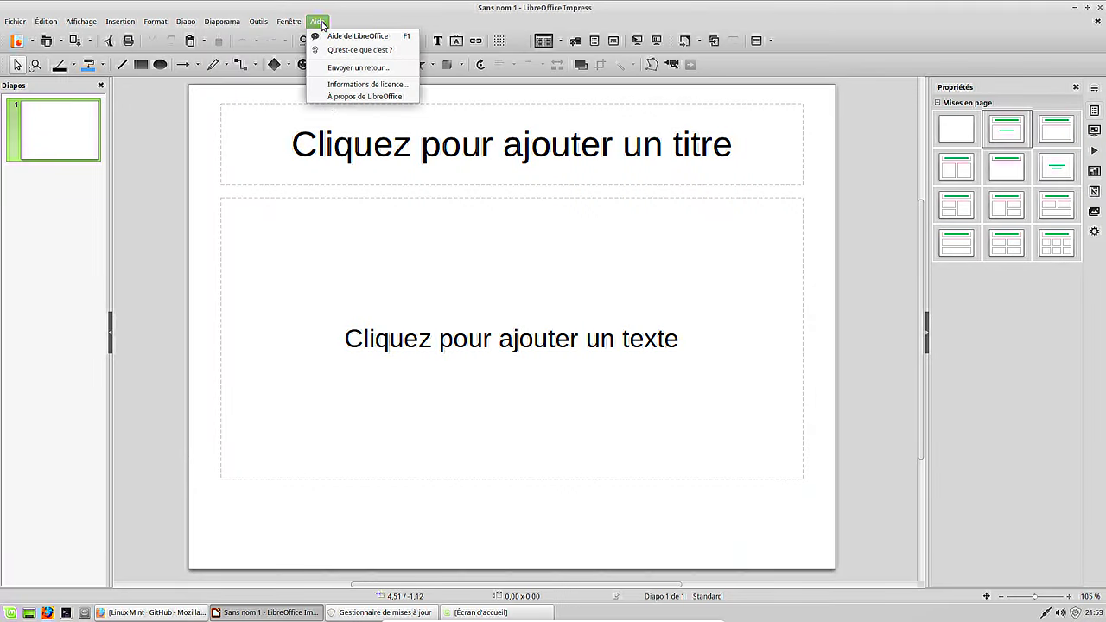
click(338, 107)
click(318, 22)
click(324, 99)
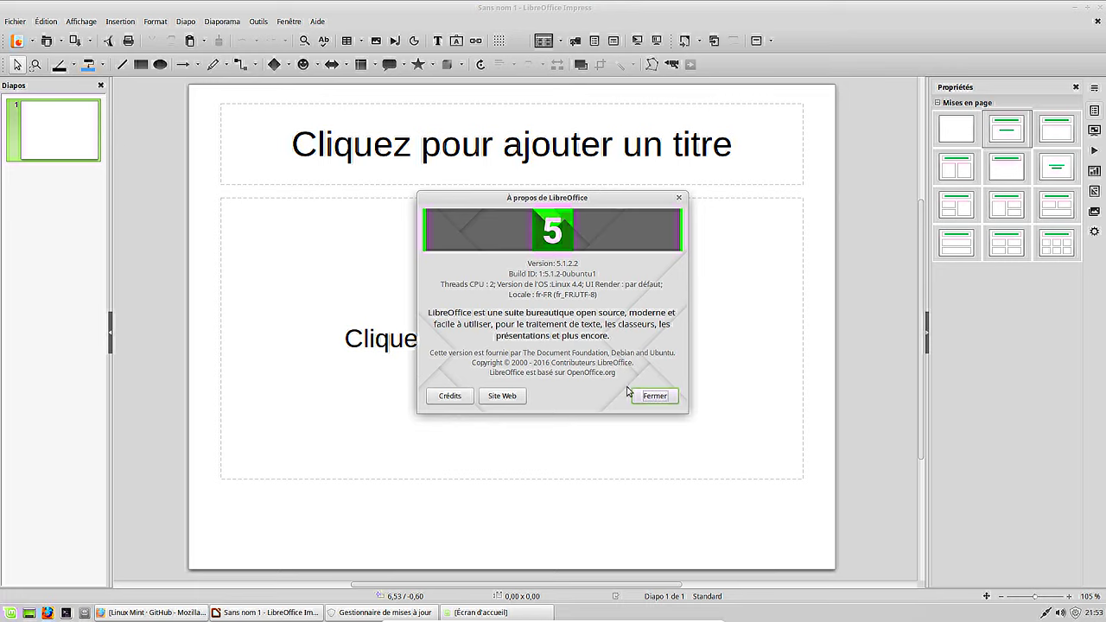
click(654, 397)
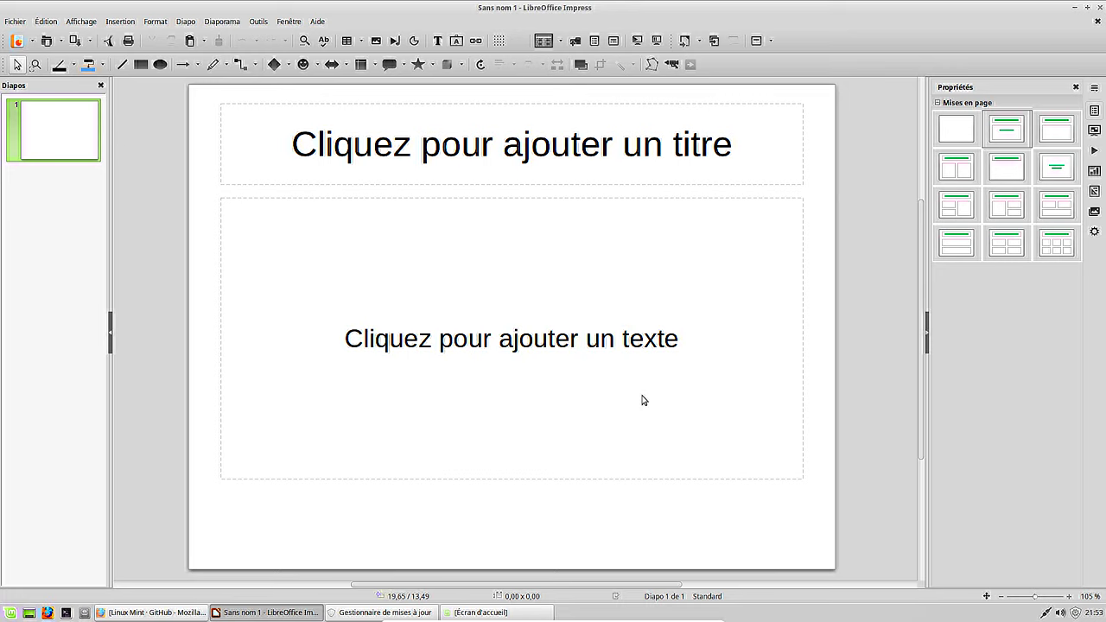
Look over the slide show commands in LibreOffice Impress and close the program
click(26, 24)
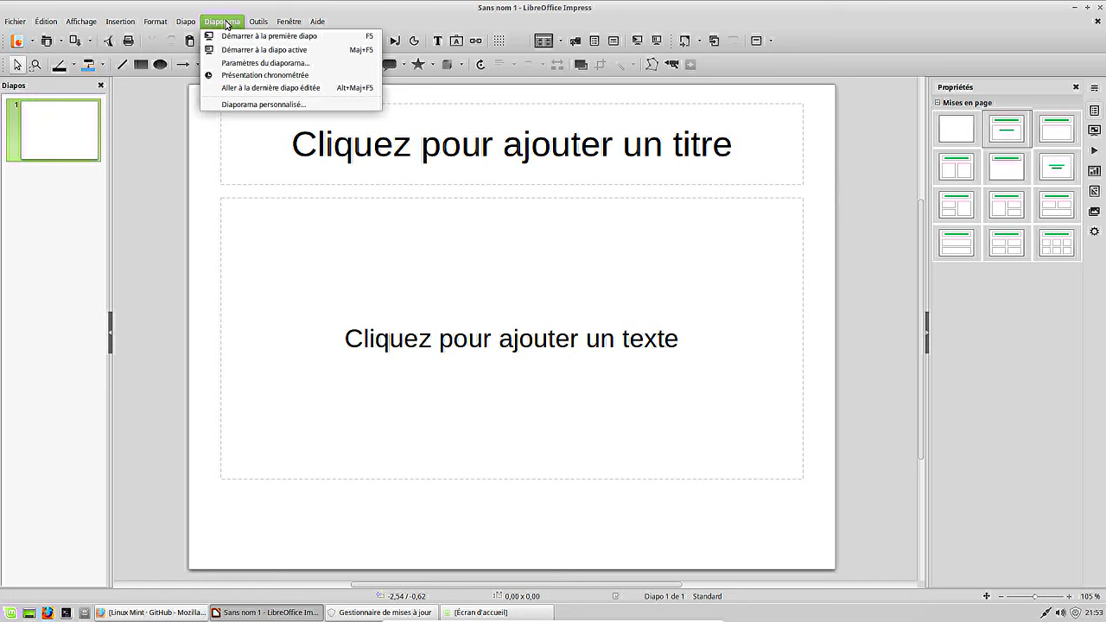
click(228, 25)
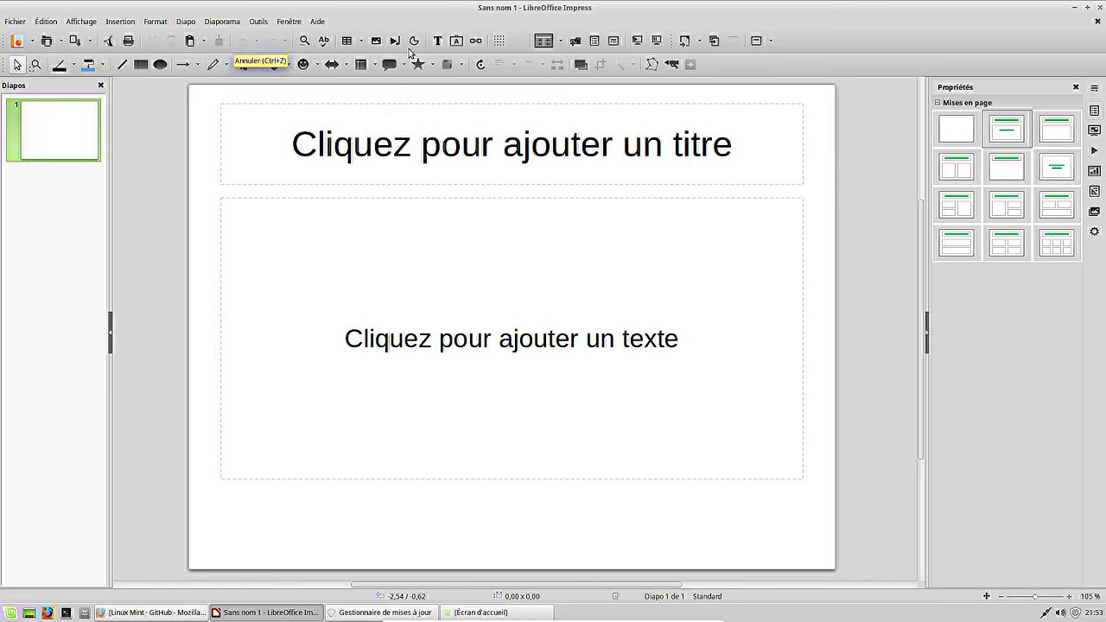
click(1098, 9)
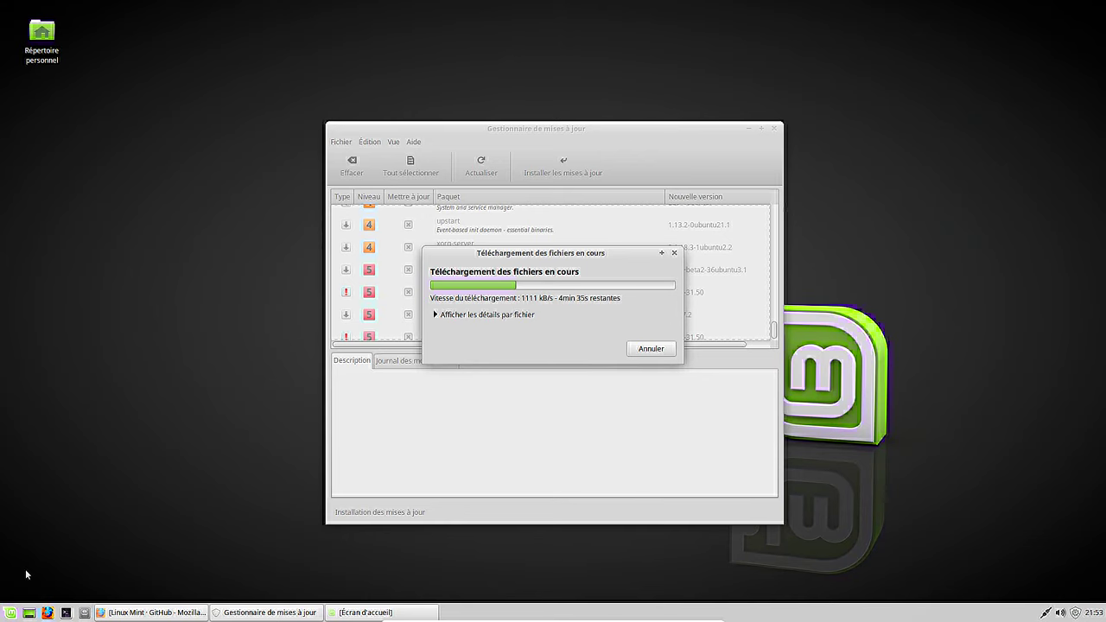
Launch the GIMP image editor from the Infographie category
click(10, 612)
mouse_move(39, 456)
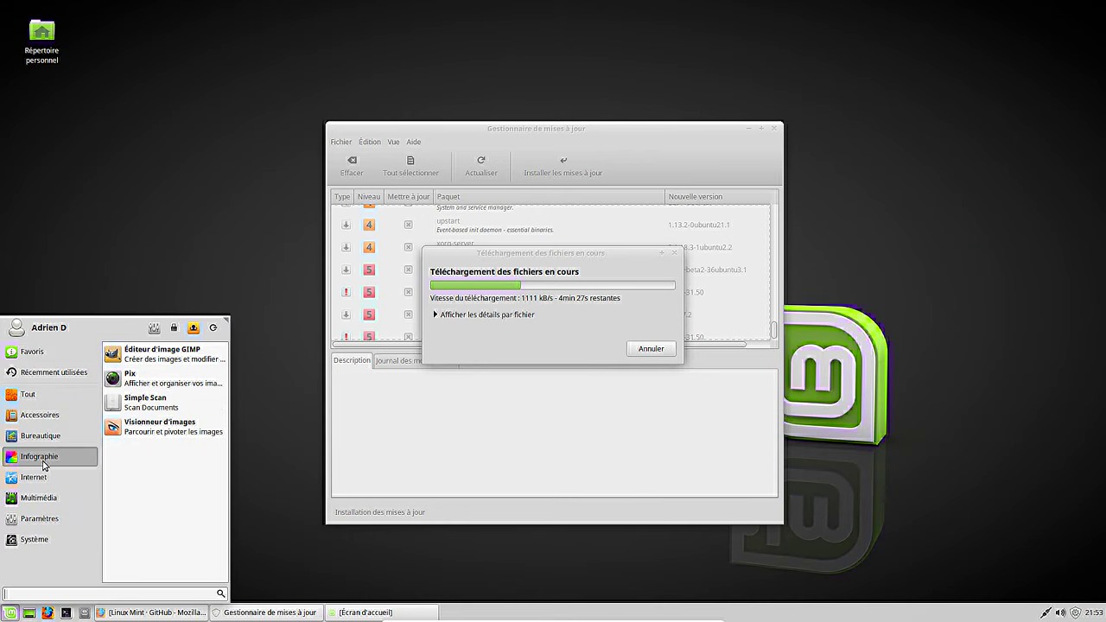
click(195, 358)
Open the image viewer from the Infographie category and look up its name and version in the about information
click(10, 613)
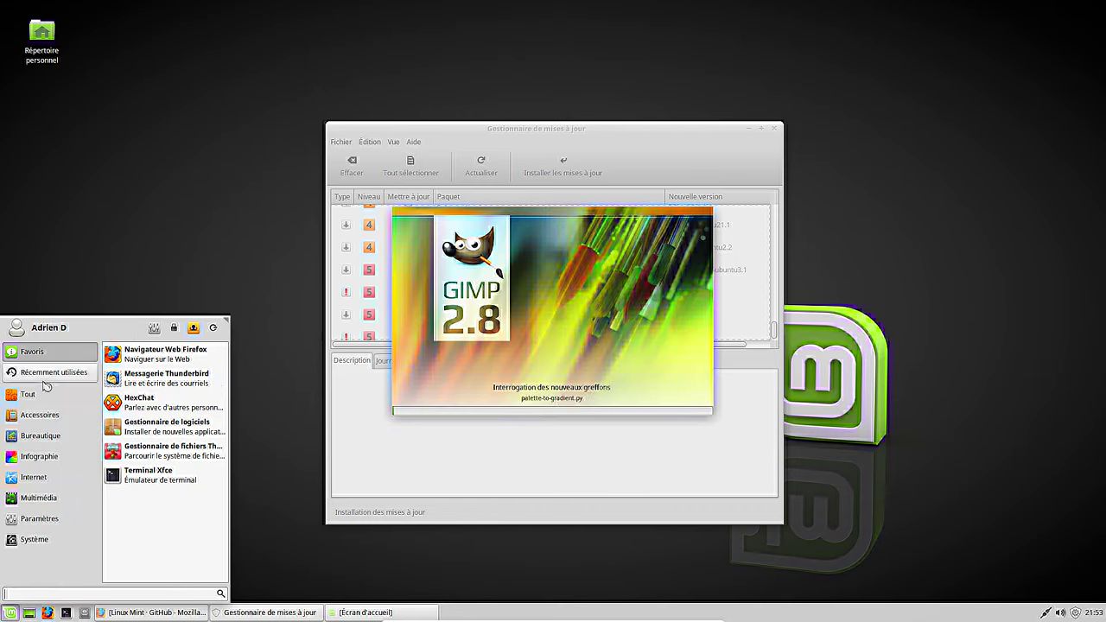
mouse_move(24, 458)
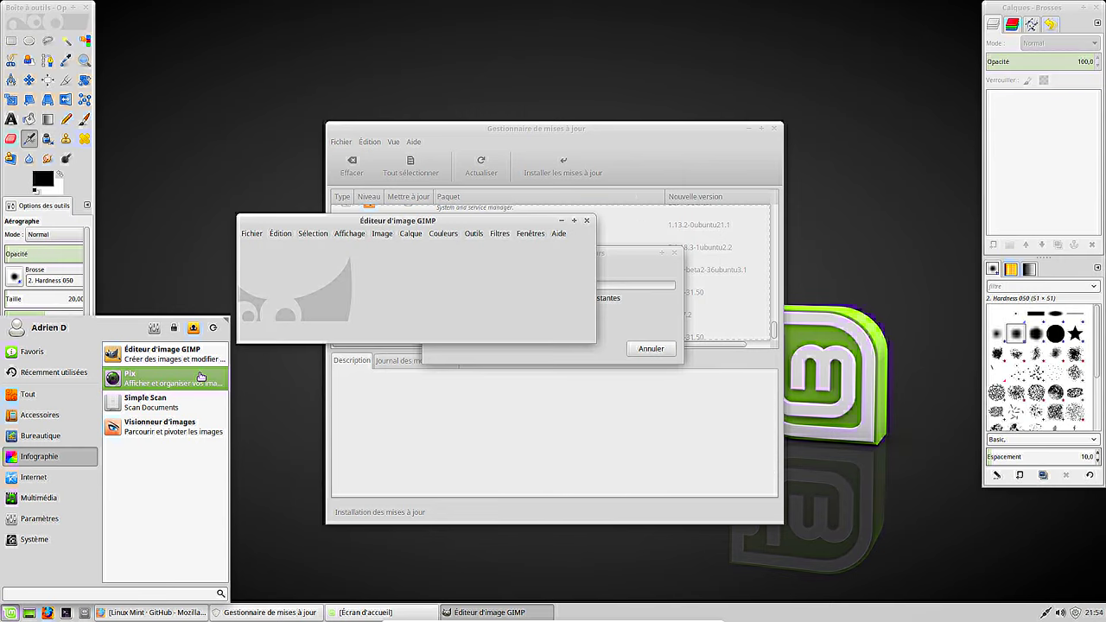
click(184, 432)
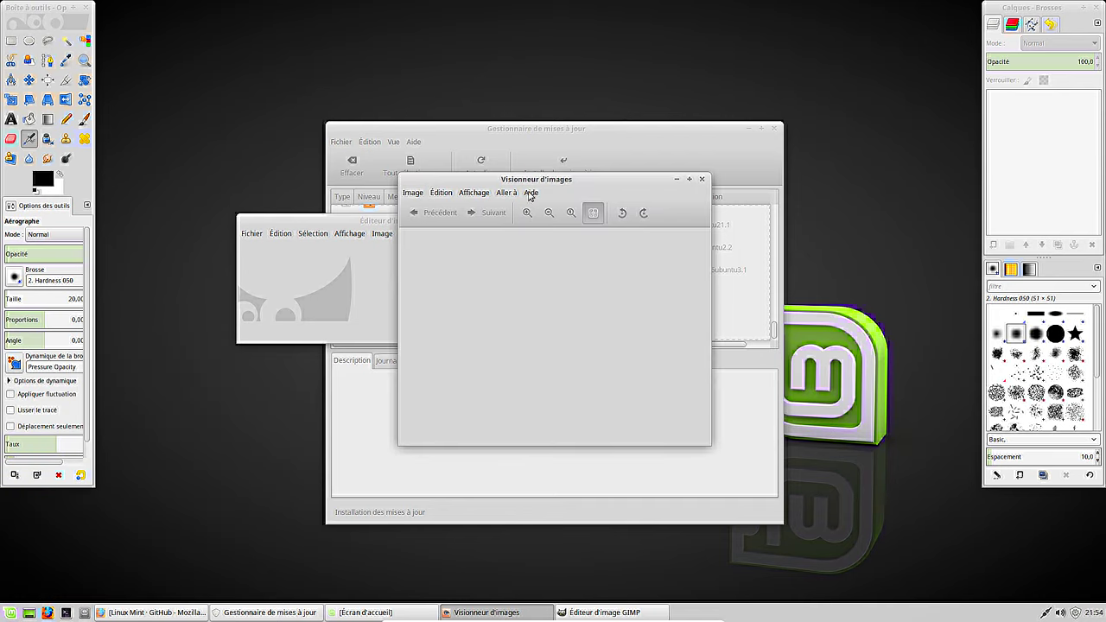
click(530, 193)
click(534, 223)
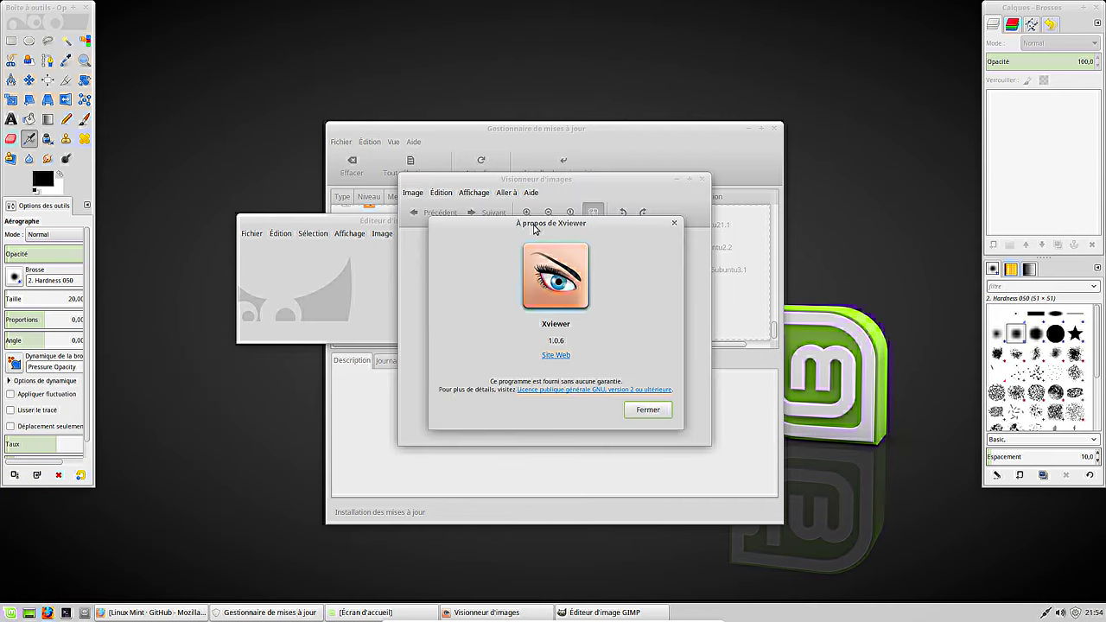
click(647, 412)
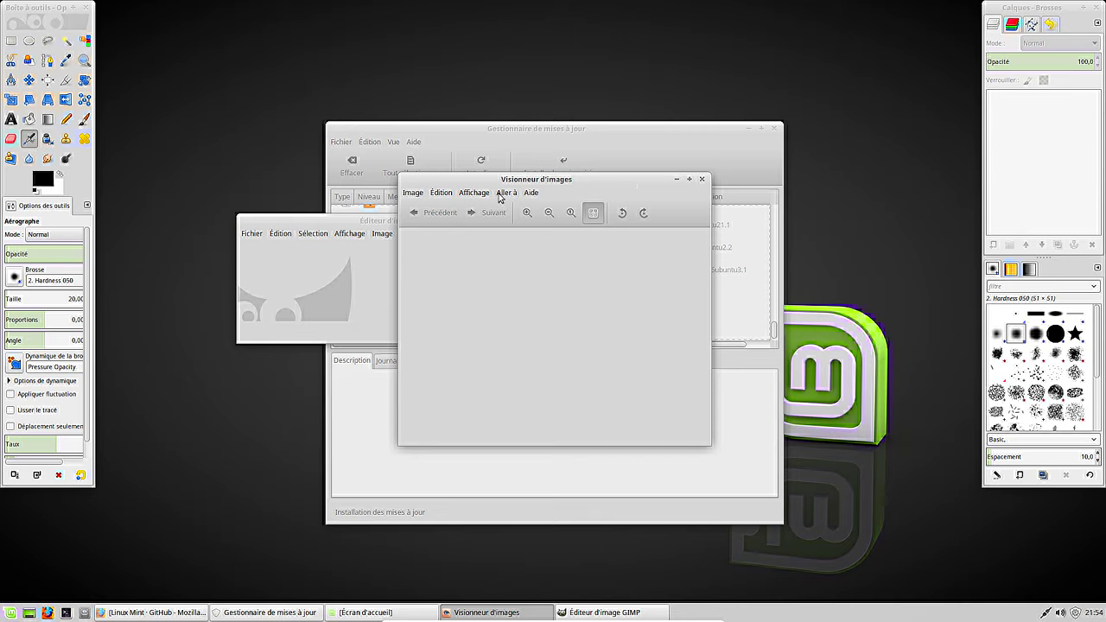
Look over the image, navigation and help commands in the image viewer, and close the viewer
click(414, 192)
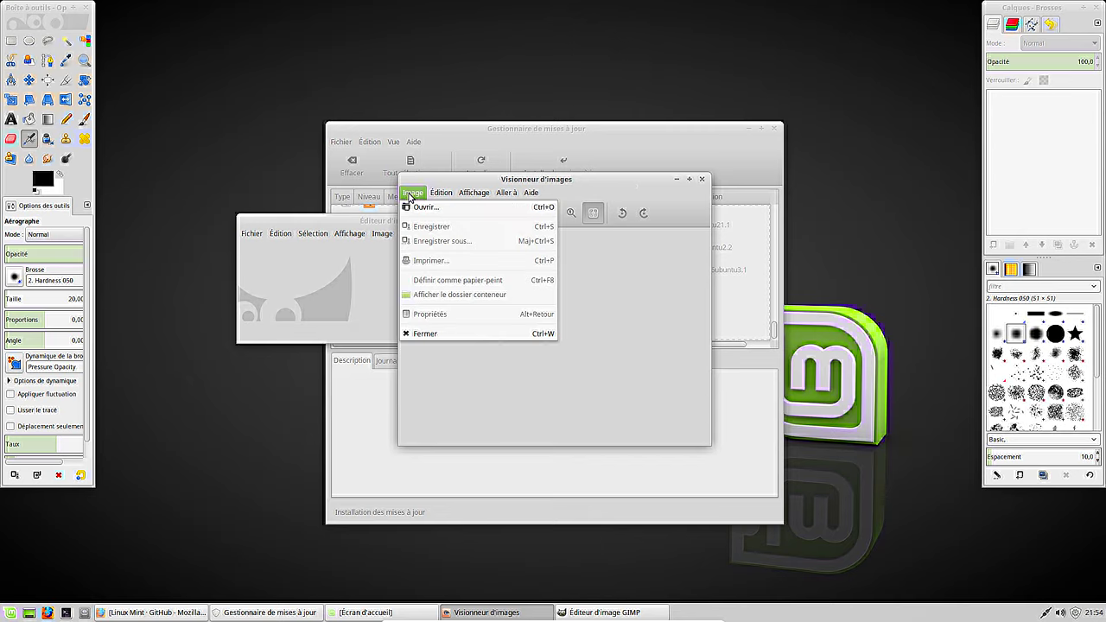
mouse_move(459, 195)
mouse_move(522, 196)
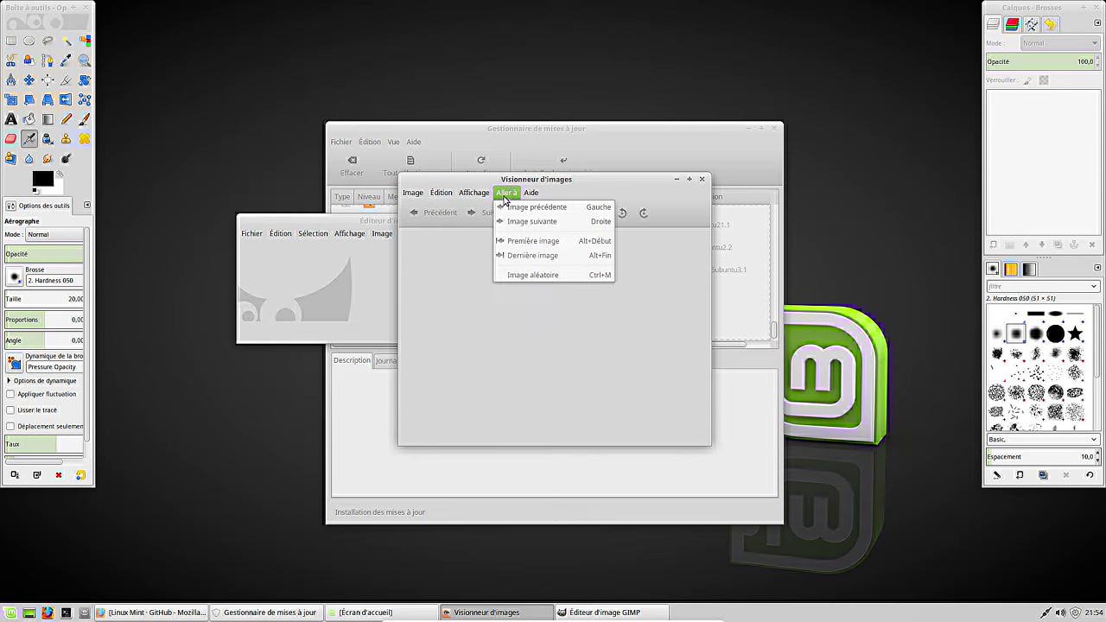
click(692, 203)
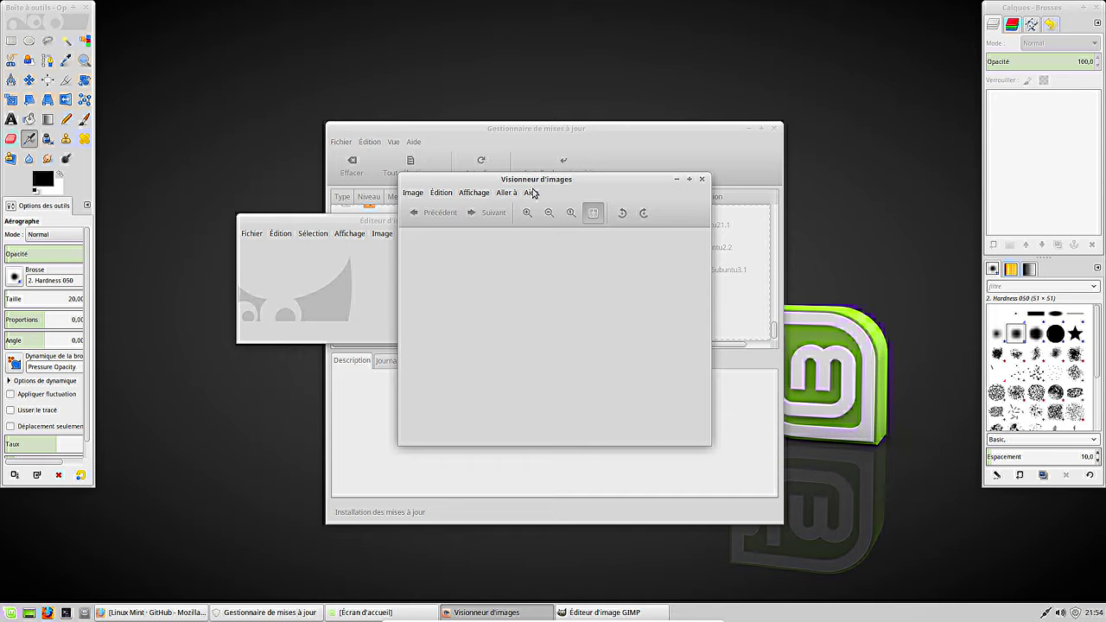
click(413, 192)
mouse_move(545, 194)
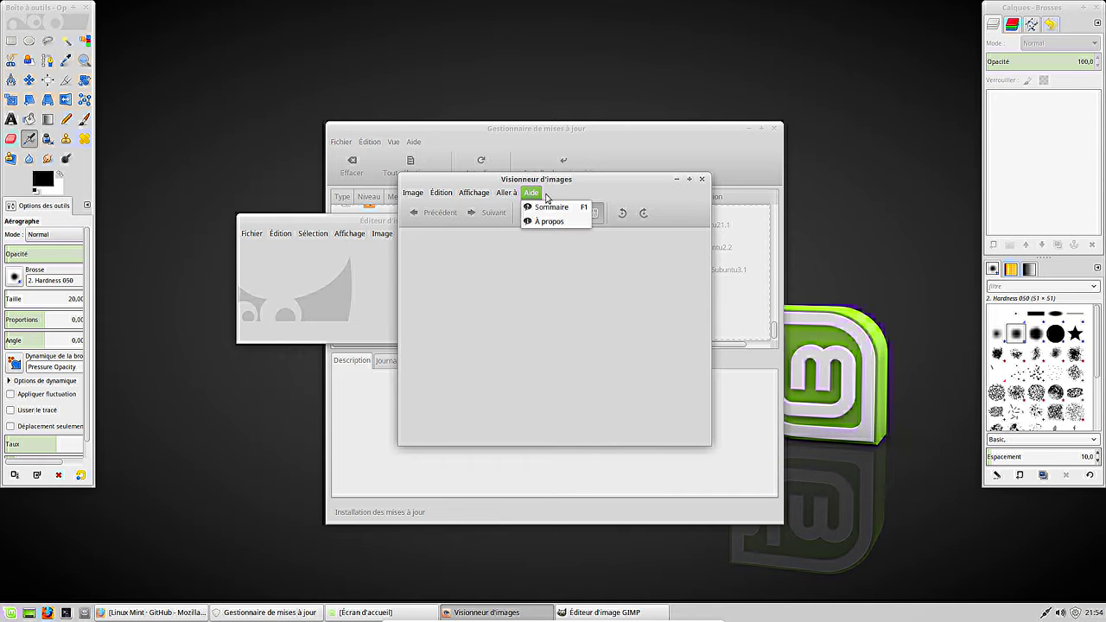
click(698, 181)
click(702, 179)
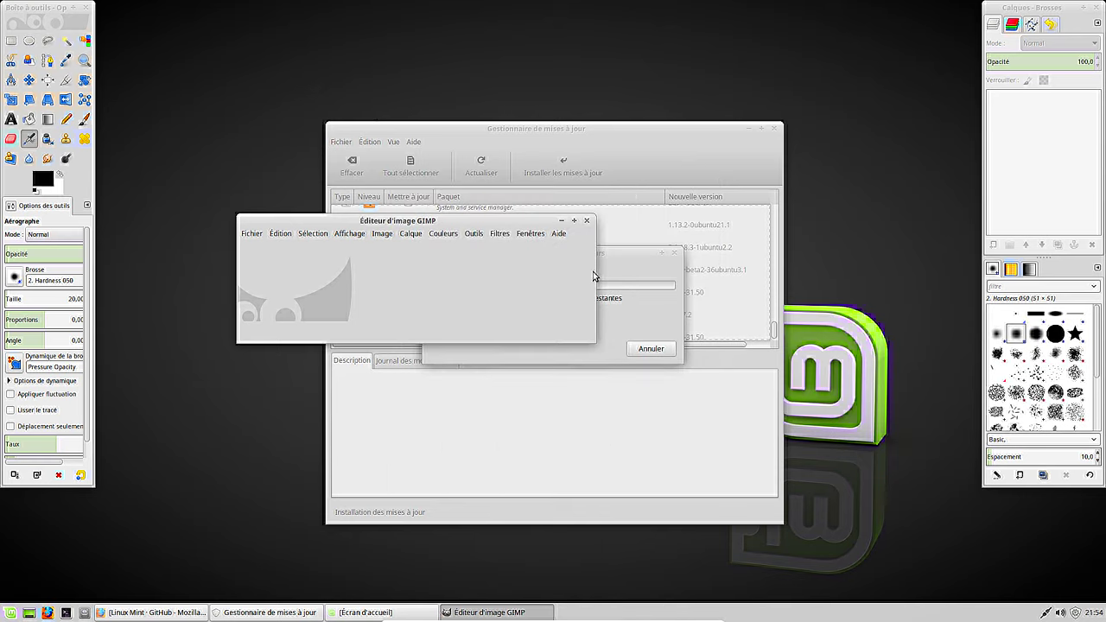
Switch GIMP to single-window mode
click(533, 236)
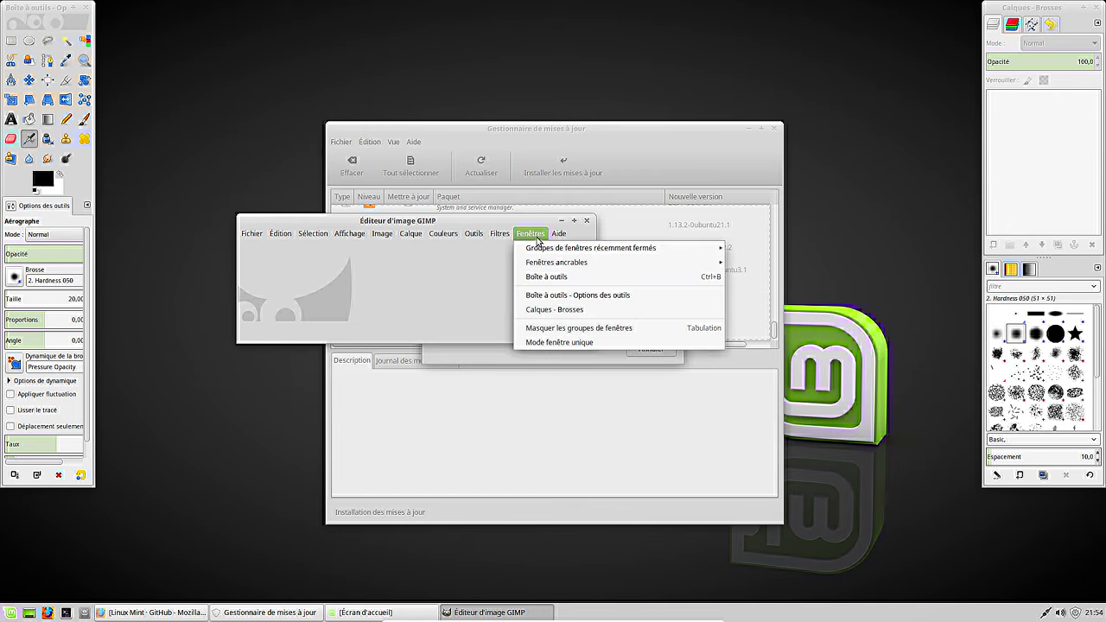
click(561, 343)
Look up the GIMP version in the about information and close the program
click(559, 159)
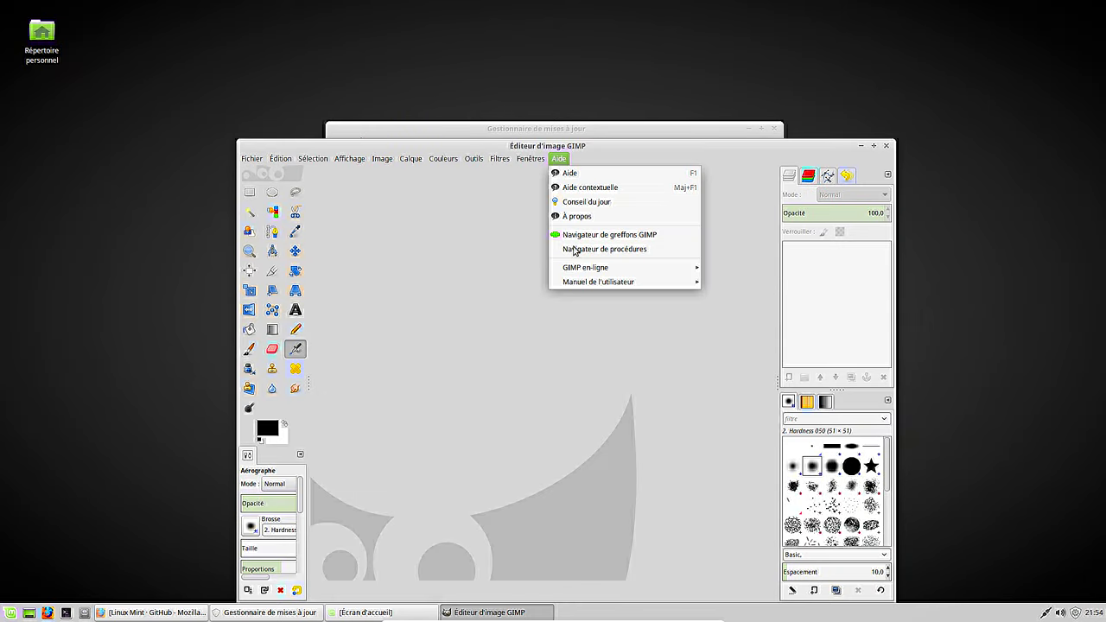
click(584, 217)
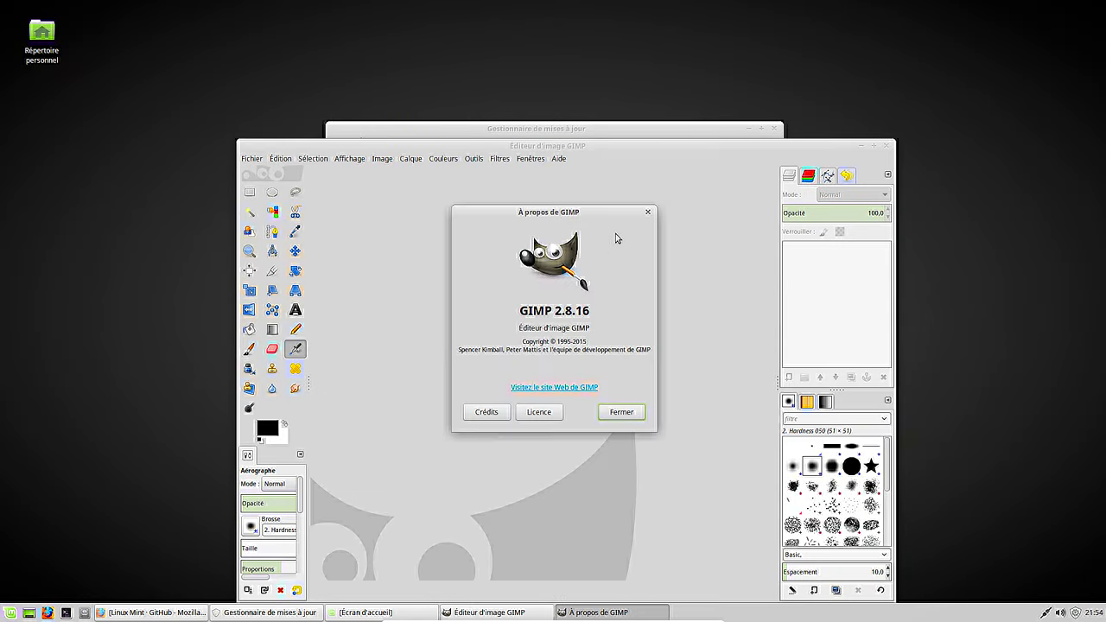
click(644, 213)
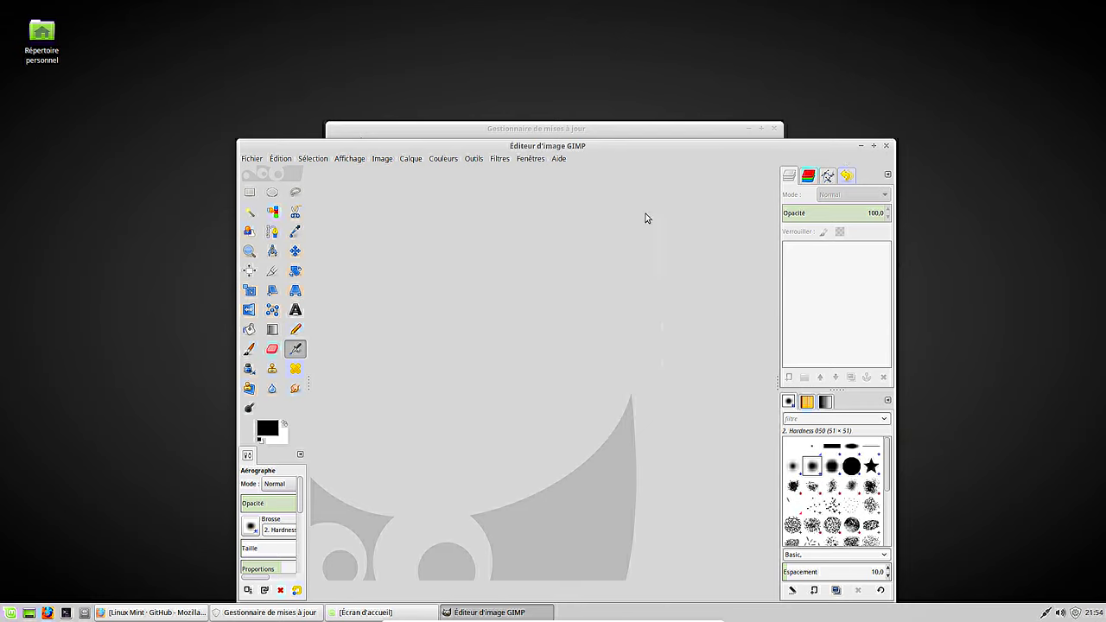
click(888, 150)
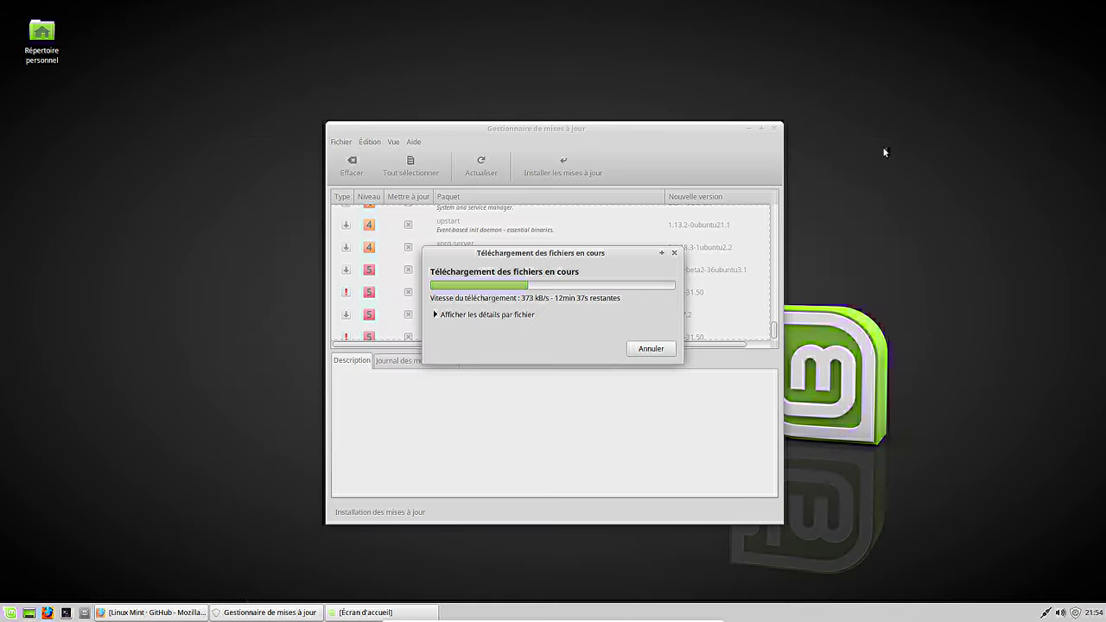
Open Pix from the Infographie category, look over its window in the middle of the desktop, and close it
click(7, 613)
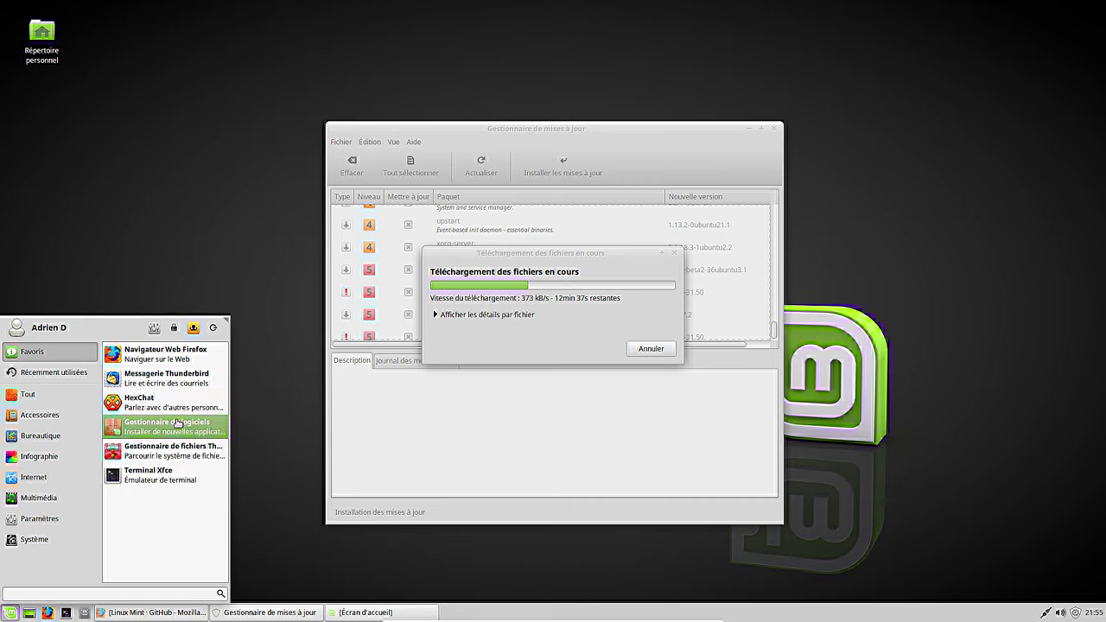
mouse_move(46, 456)
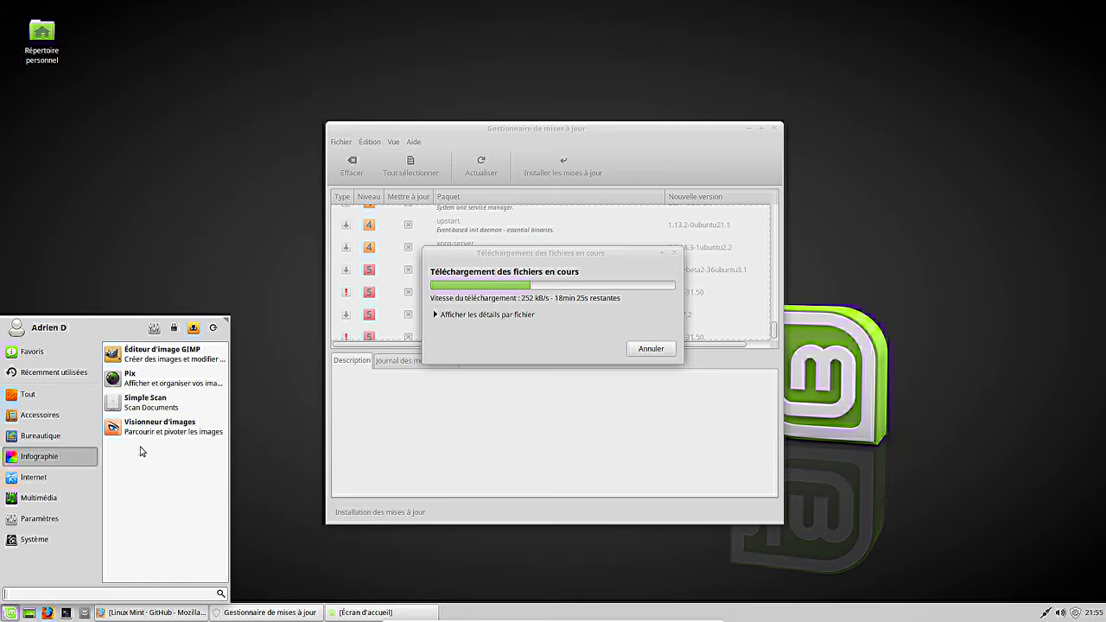
click(171, 385)
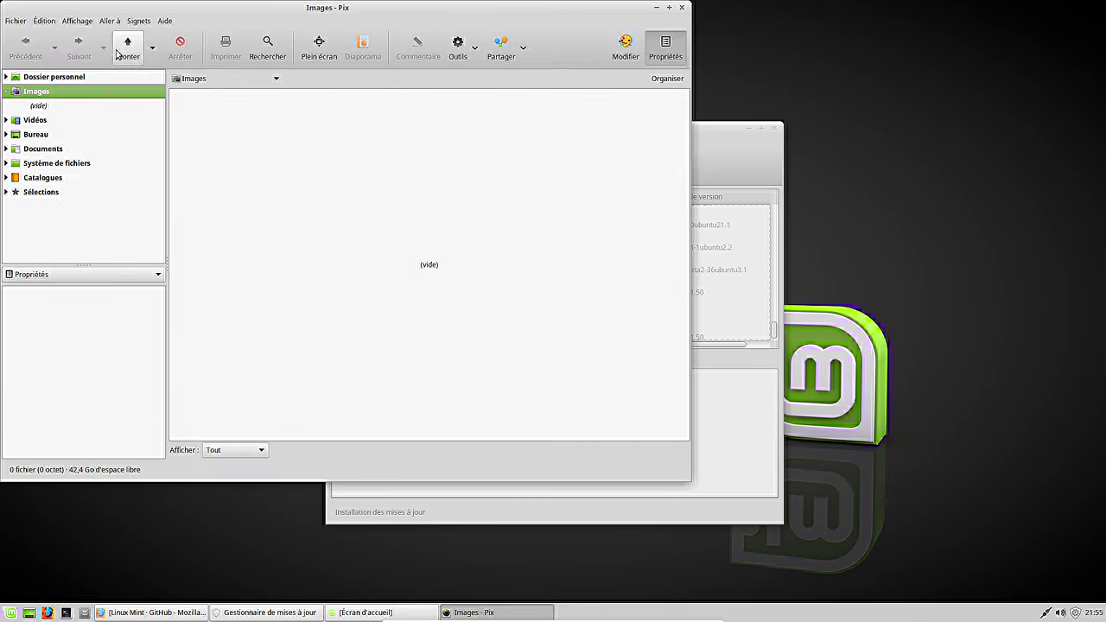
drag(129, 12, 306, 51)
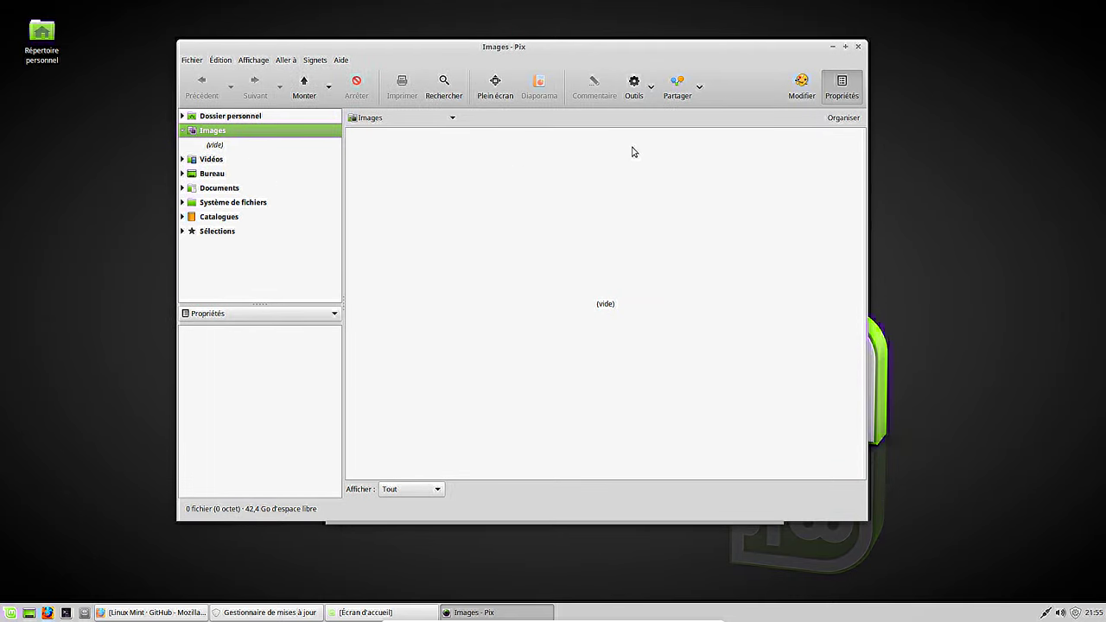
click(859, 47)
Launch the Firefox web browser from the Internet category
click(10, 613)
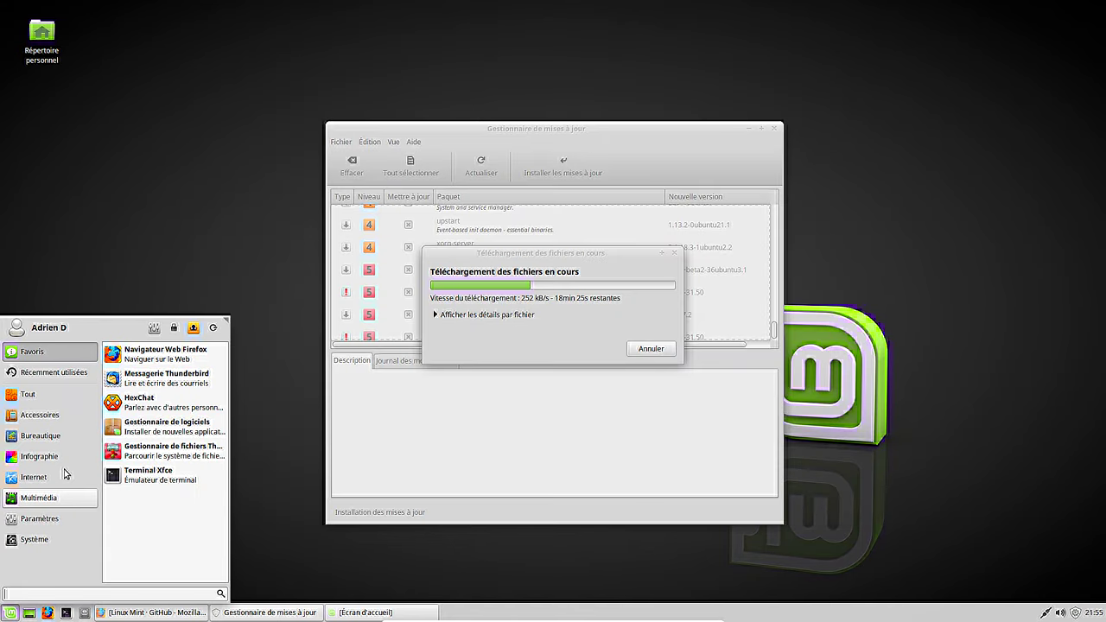
mouse_move(60, 478)
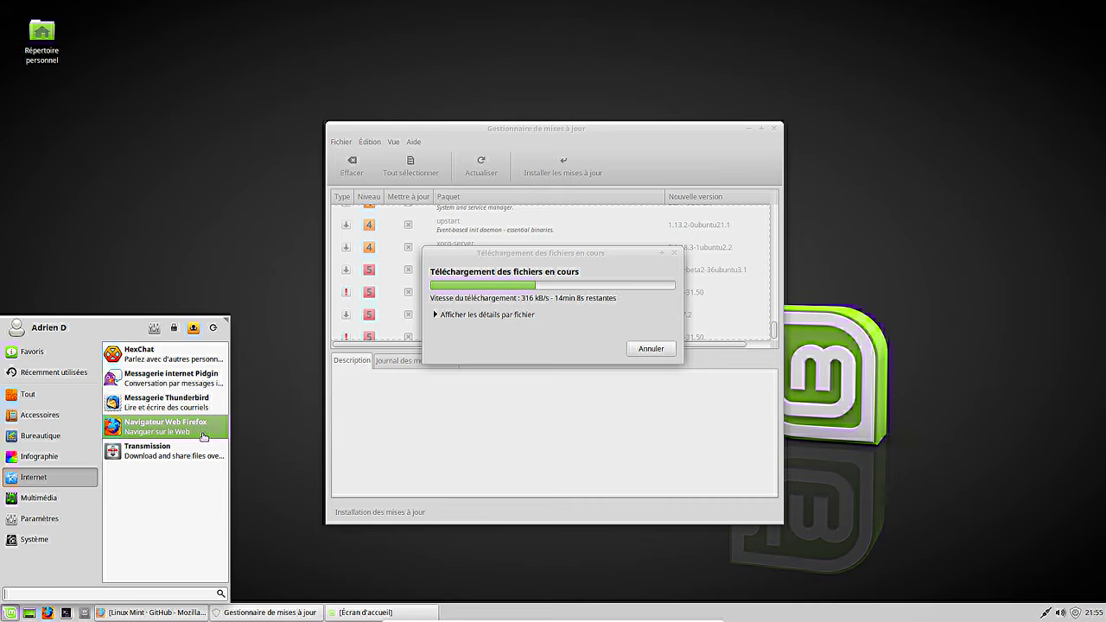
click(28, 394)
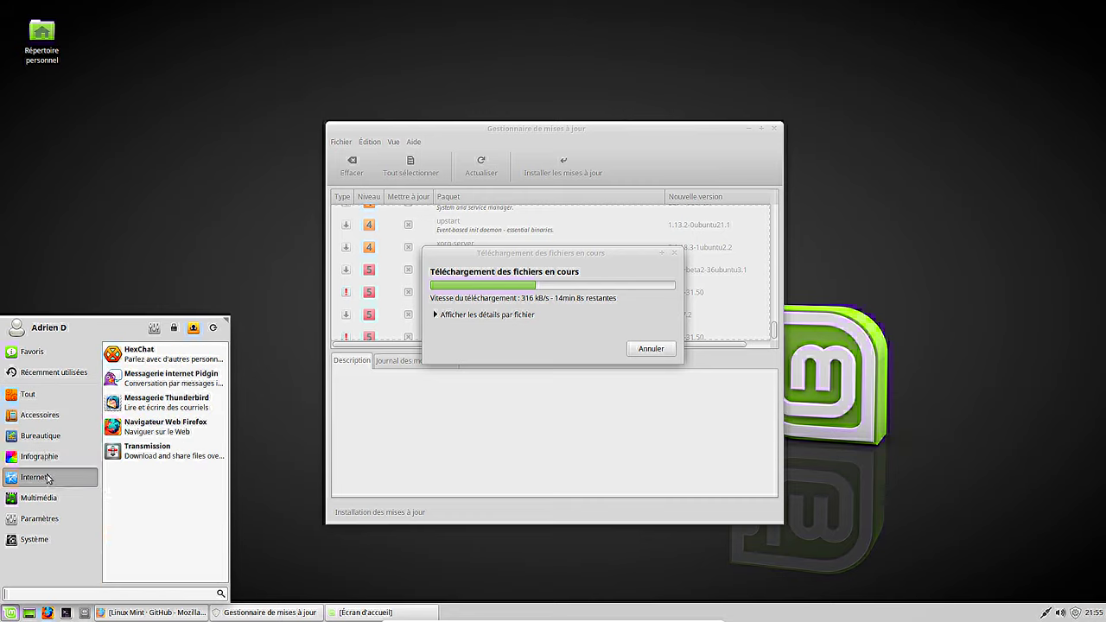
click(164, 425)
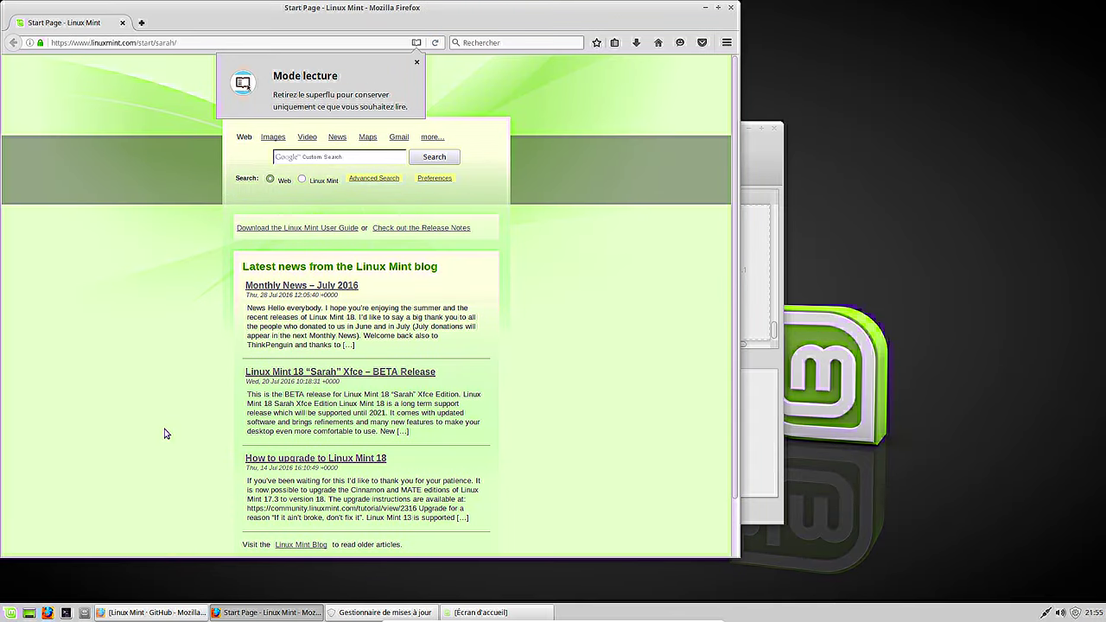
Launch the Thunderbird mail client from the favourites and dismiss its welcome dialog offering a new e-mail address
click(11, 613)
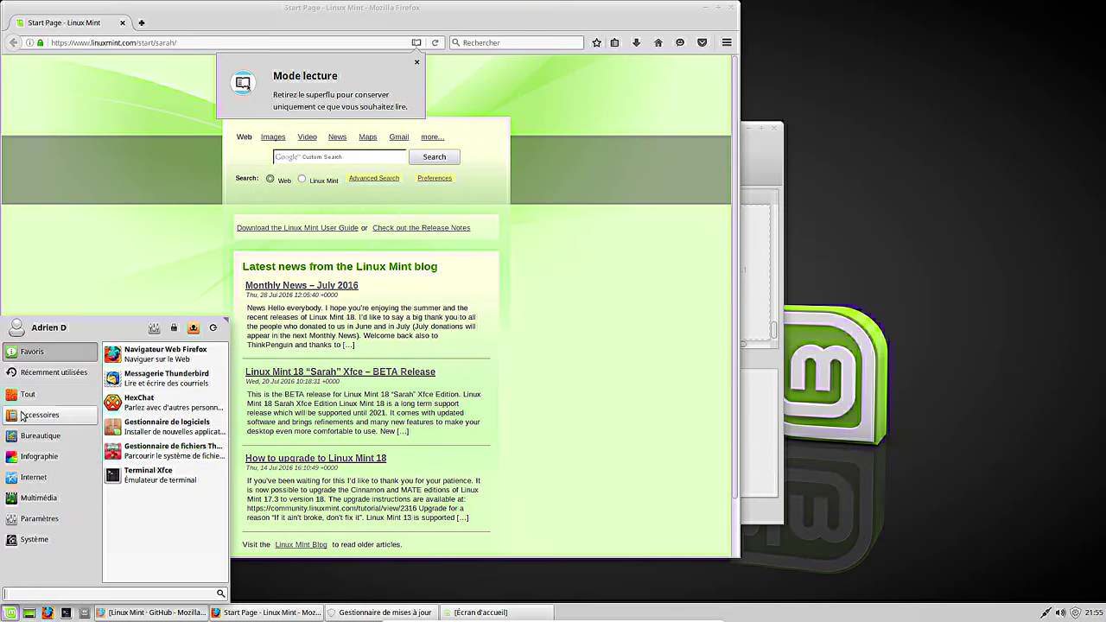
mouse_move(39, 415)
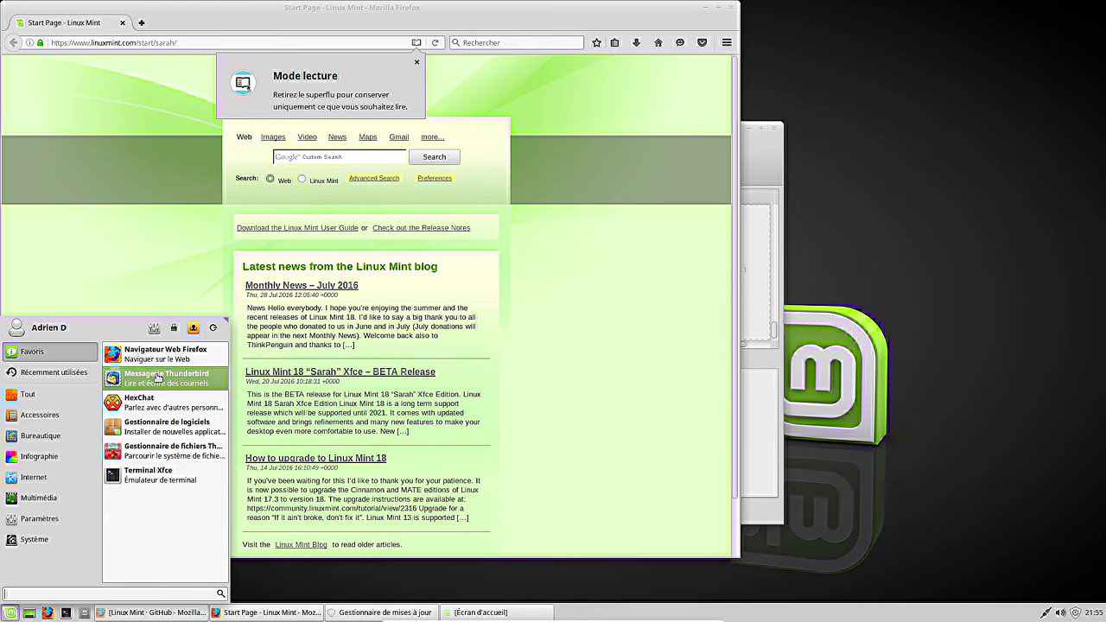
click(10, 613)
click(11, 613)
mouse_move(35, 478)
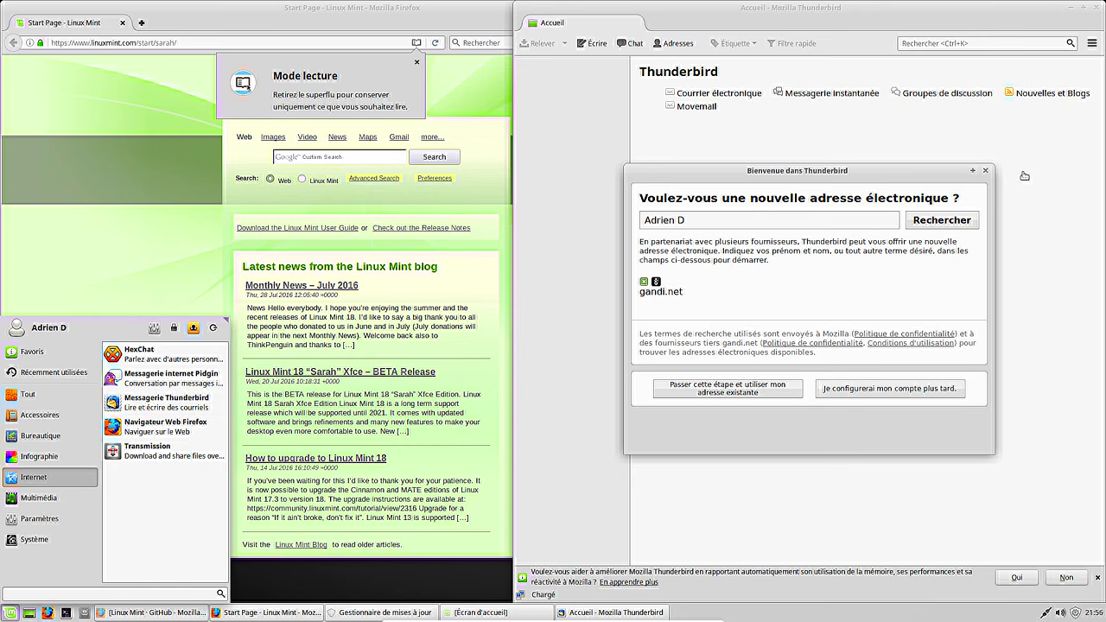
click(988, 176)
click(986, 170)
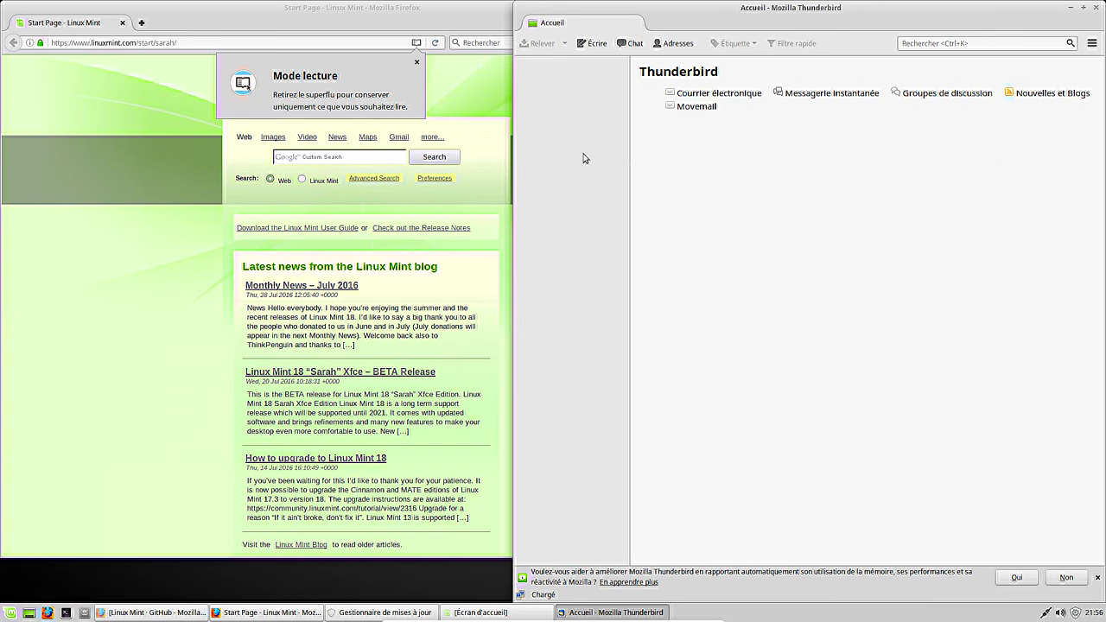
Switch to Firefox and look up its version in the about information
click(465, 24)
click(729, 43)
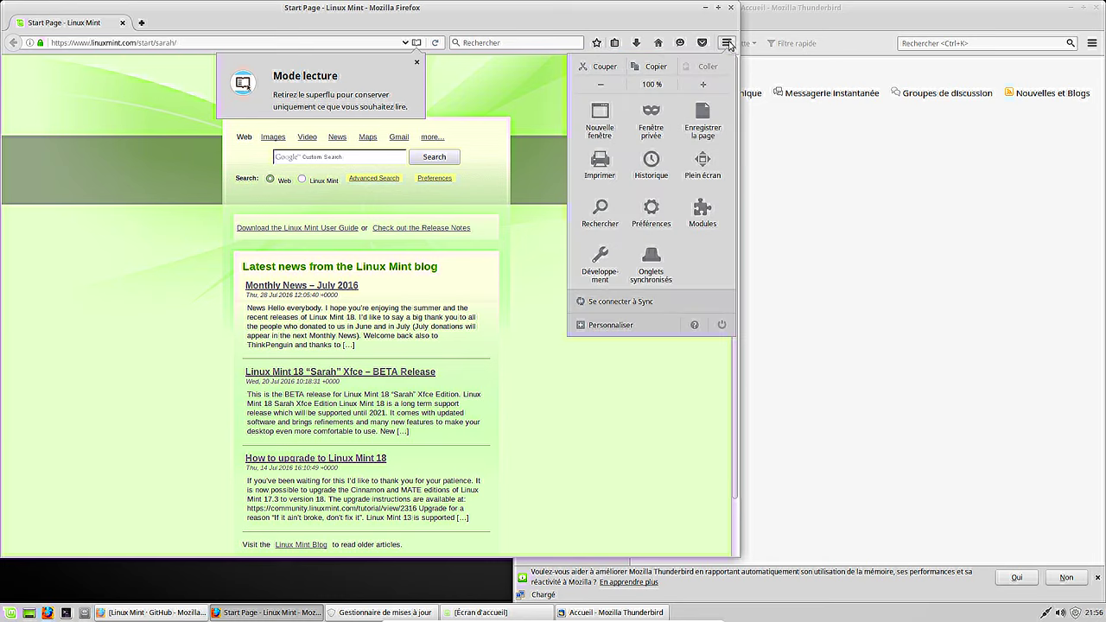
click(695, 325)
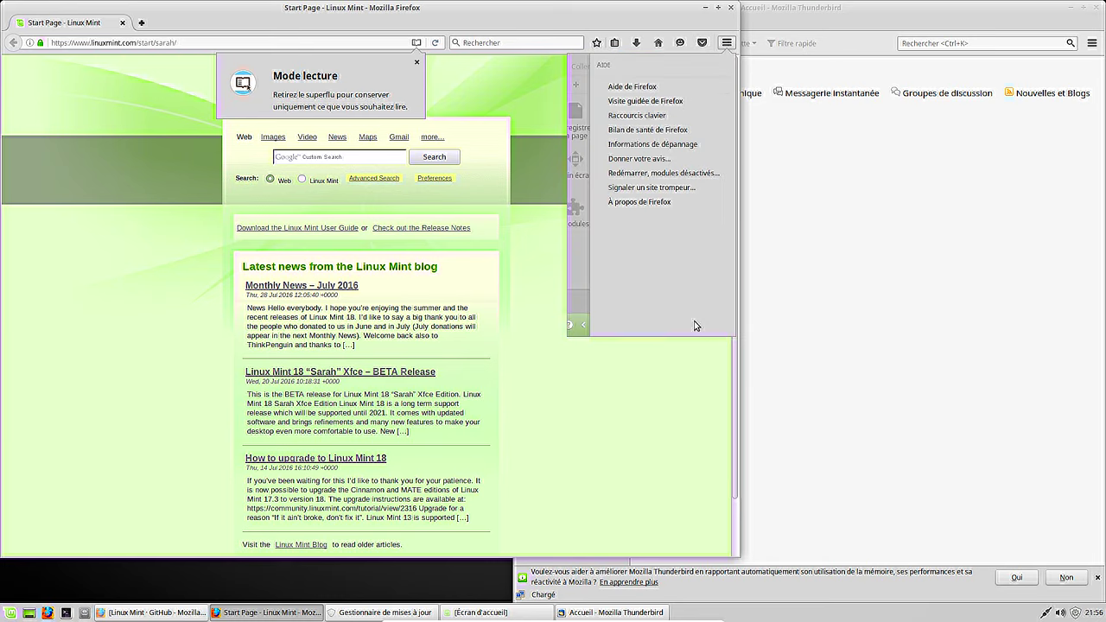
click(675, 202)
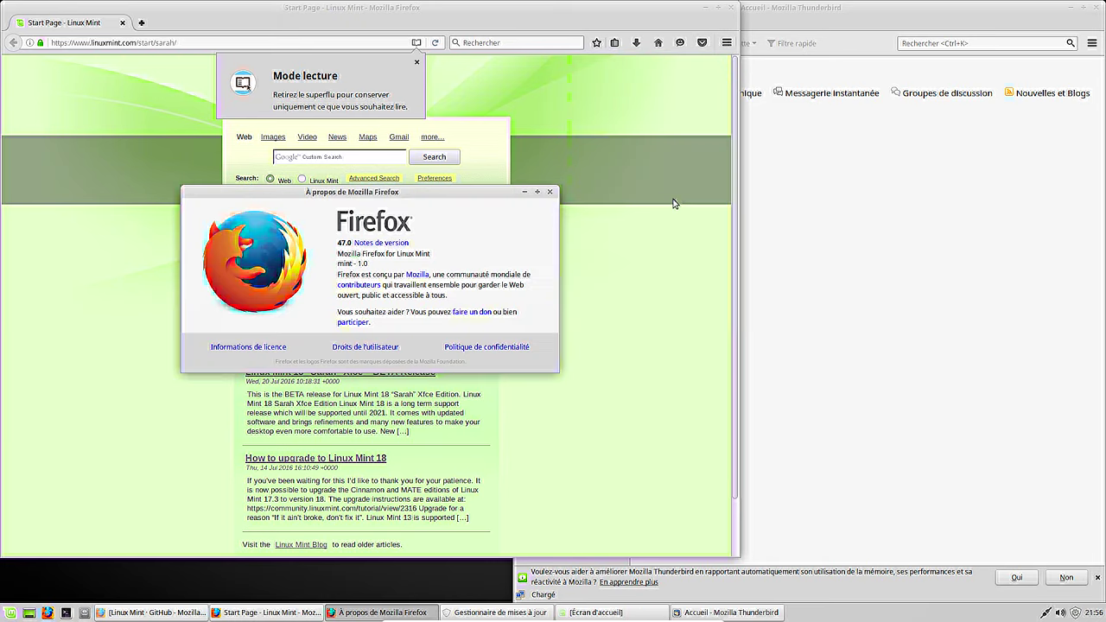
click(550, 192)
Review the extensions, appearance, plugins and languages in the Firefox add-ons manager, and close the browser with all its tabs
click(727, 43)
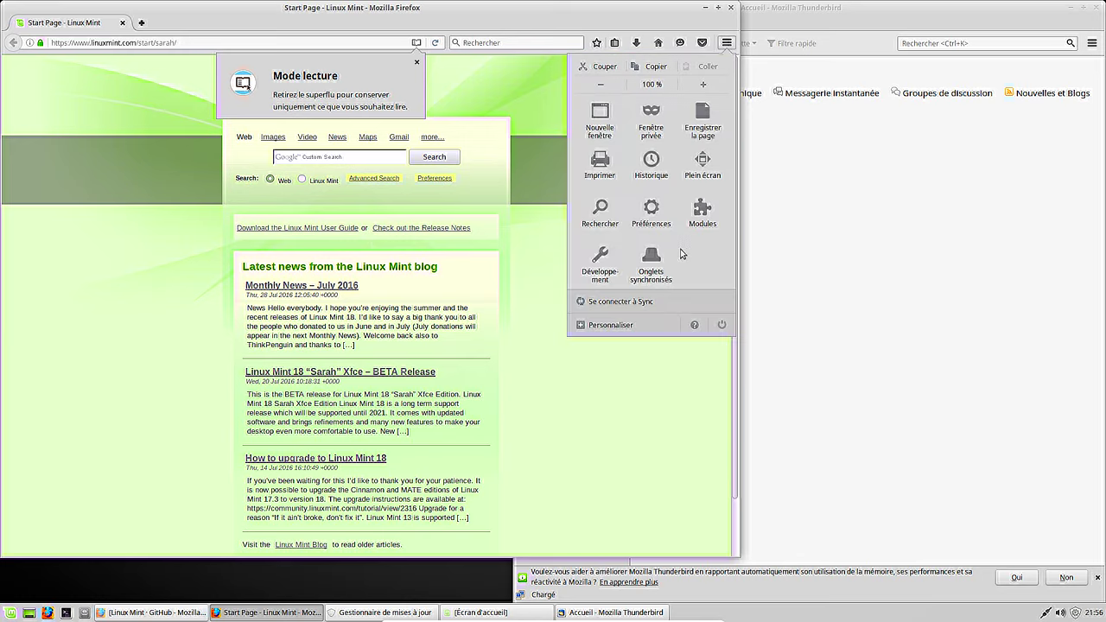
click(714, 216)
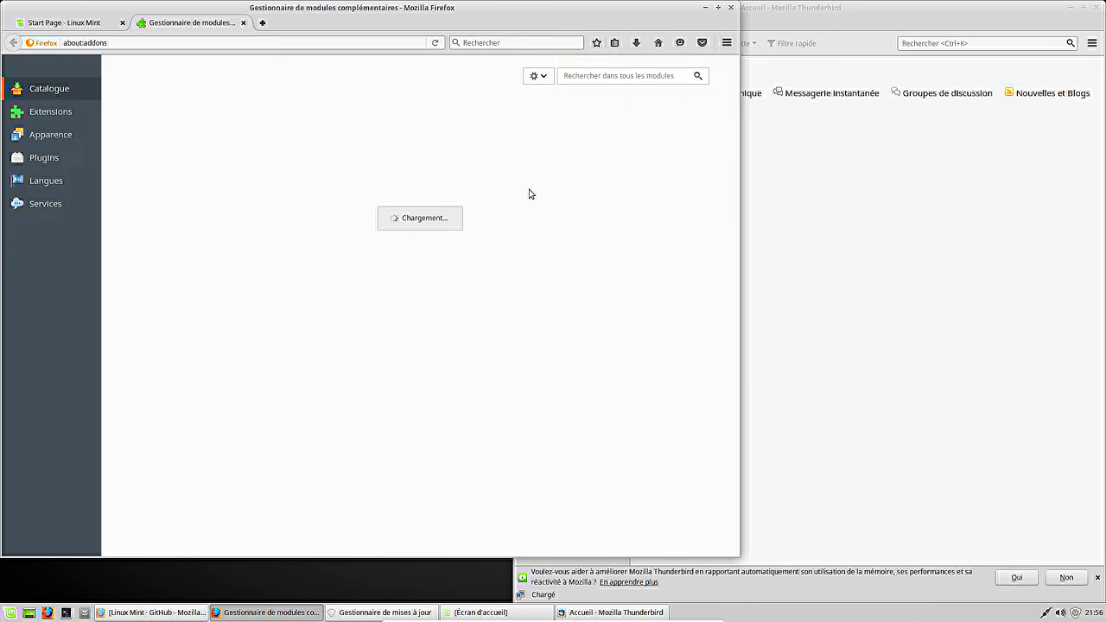
click(48, 117)
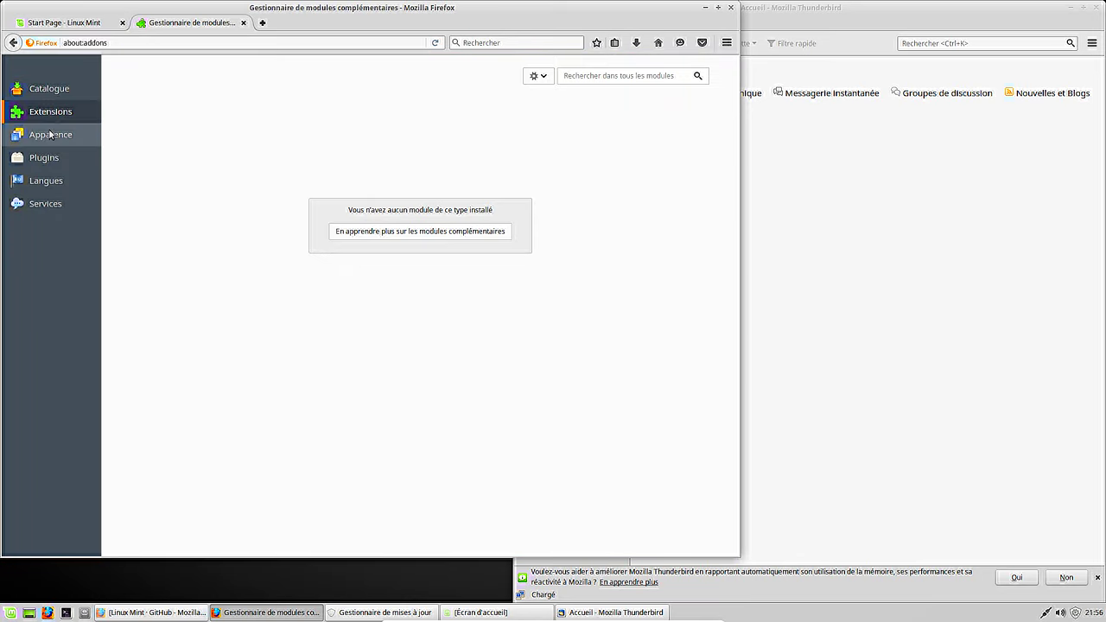
click(48, 135)
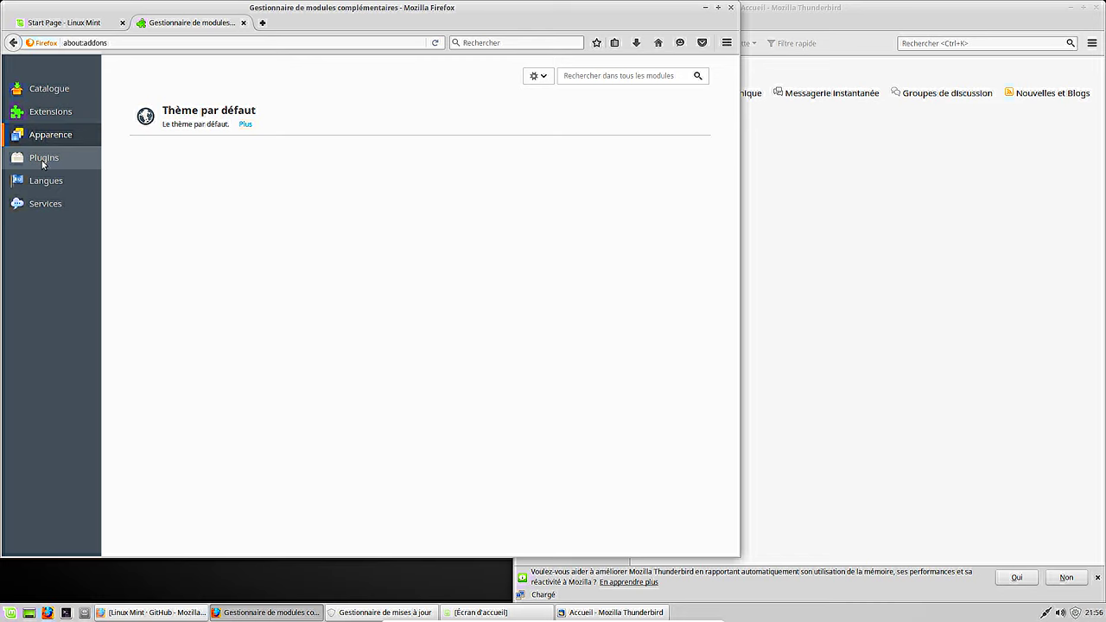
click(43, 161)
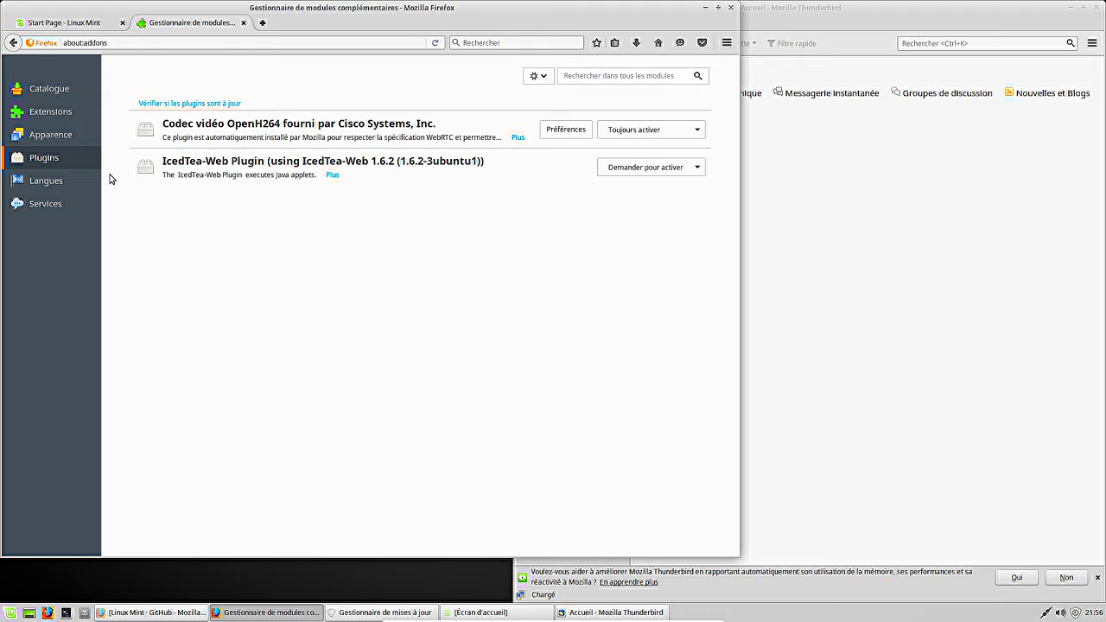
click(36, 182)
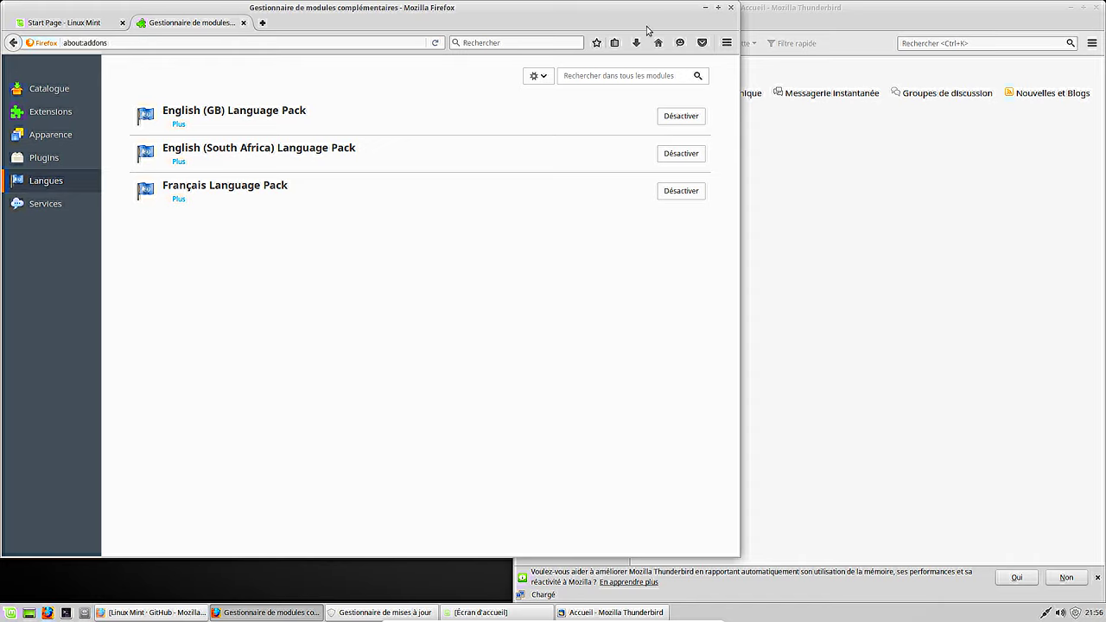
click(731, 10)
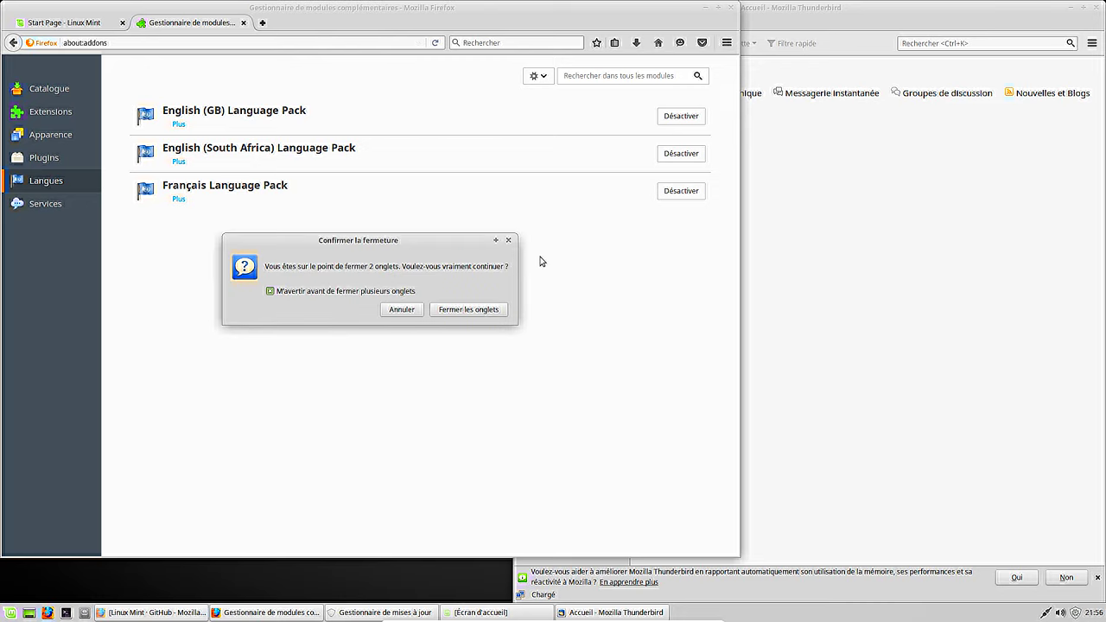
click(490, 303)
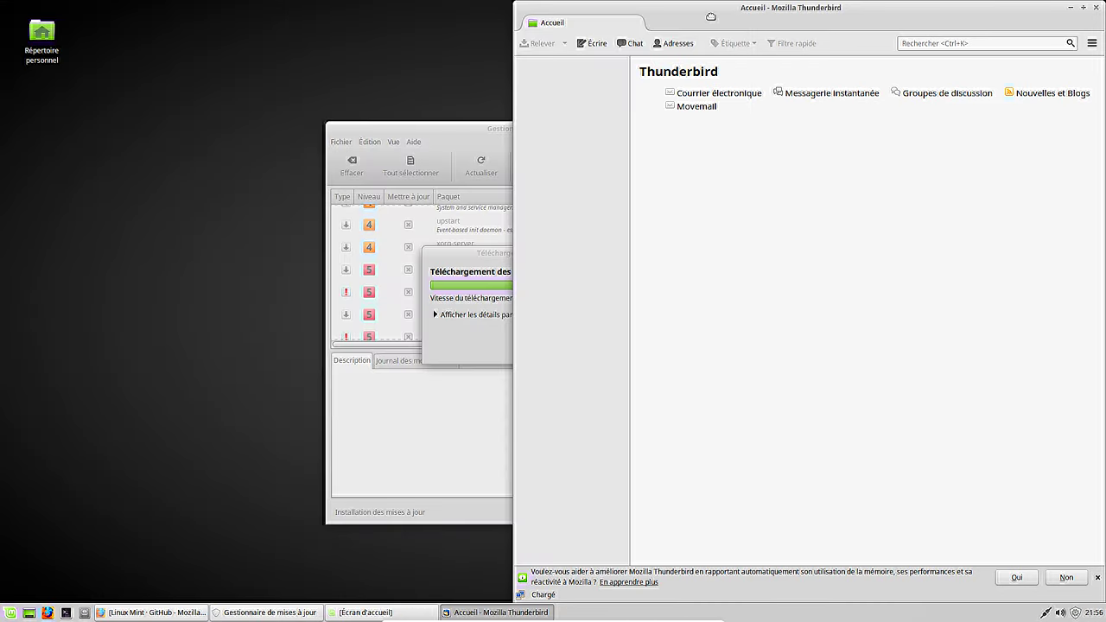
Move the Thunderbird window toward the middle of the desktop and look up the program's version in the about information
drag(708, 32, 489, 34)
click(872, 47)
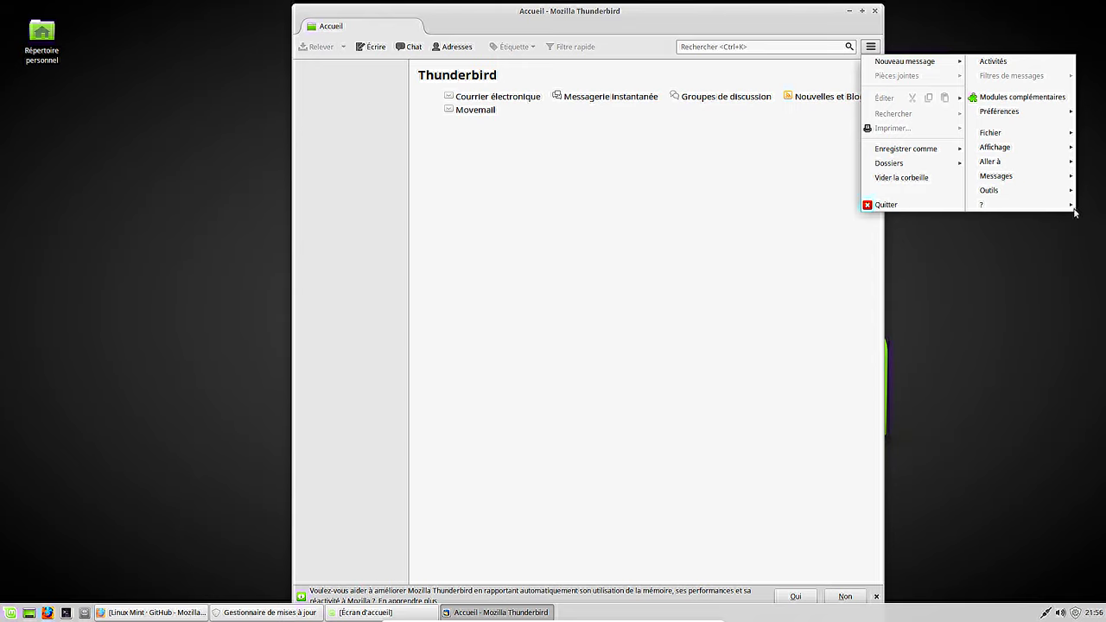
mouse_move(1038, 204)
click(947, 295)
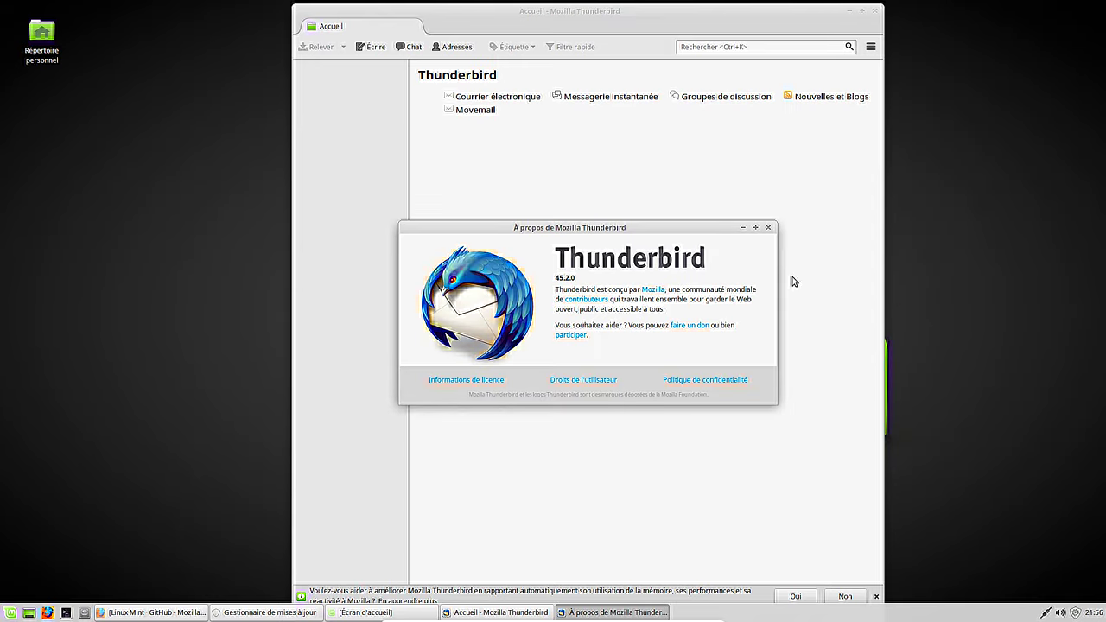
Close the Thunderbird version information and review the installed extensions in the mail client's add-ons manager
click(768, 228)
click(872, 47)
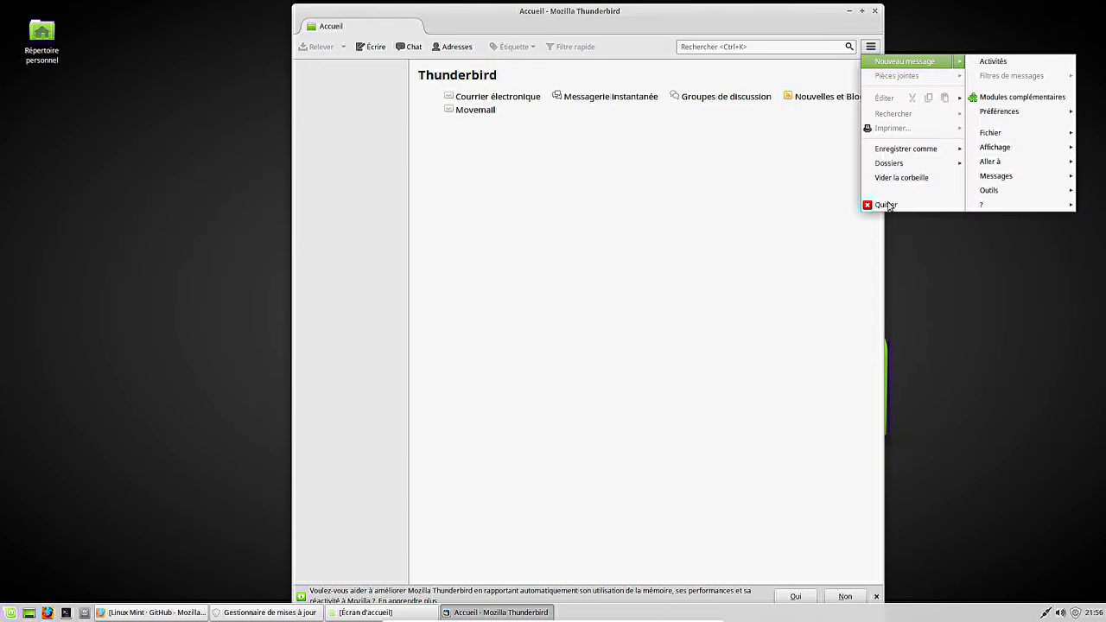
click(1016, 99)
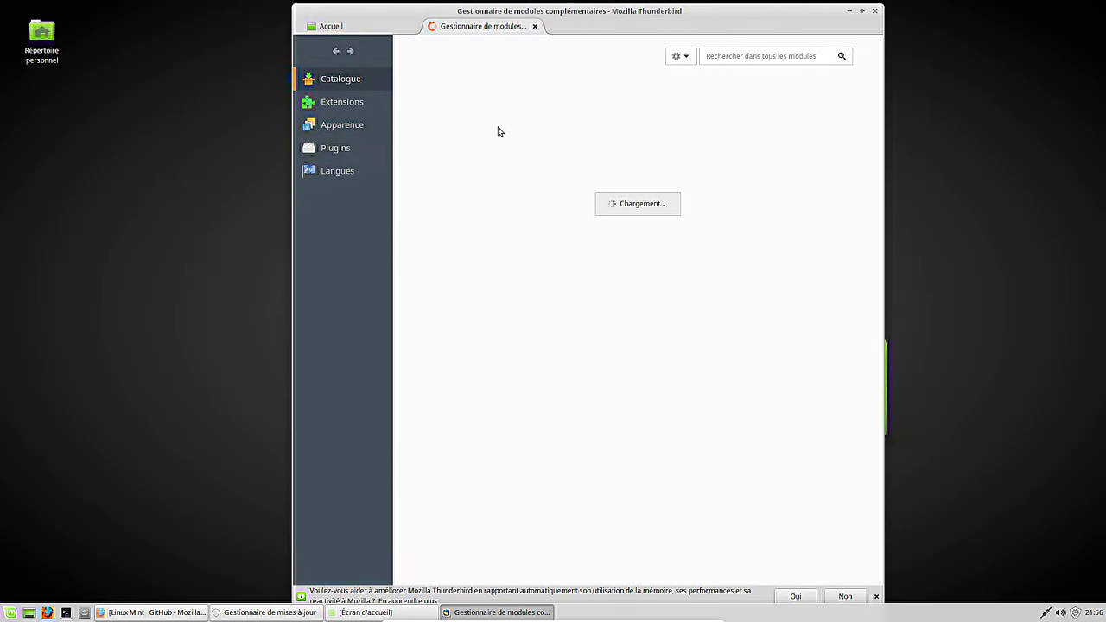
click(329, 104)
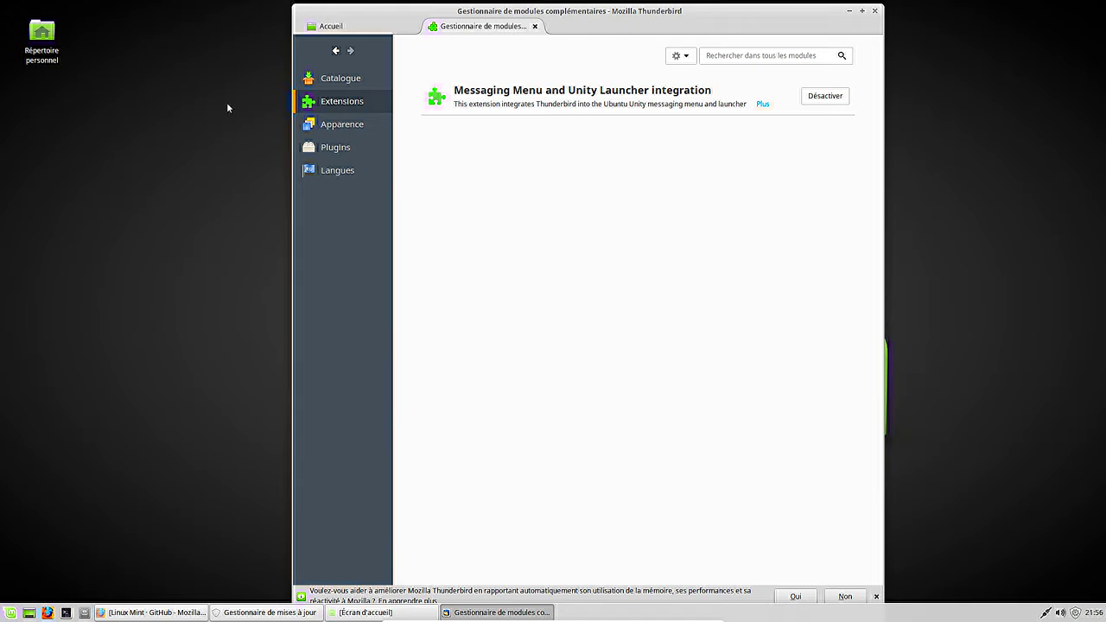
Search the available Thunderbird add-ons for "lighning" and install the Lightning calendar extension
click(341, 78)
click(751, 57)
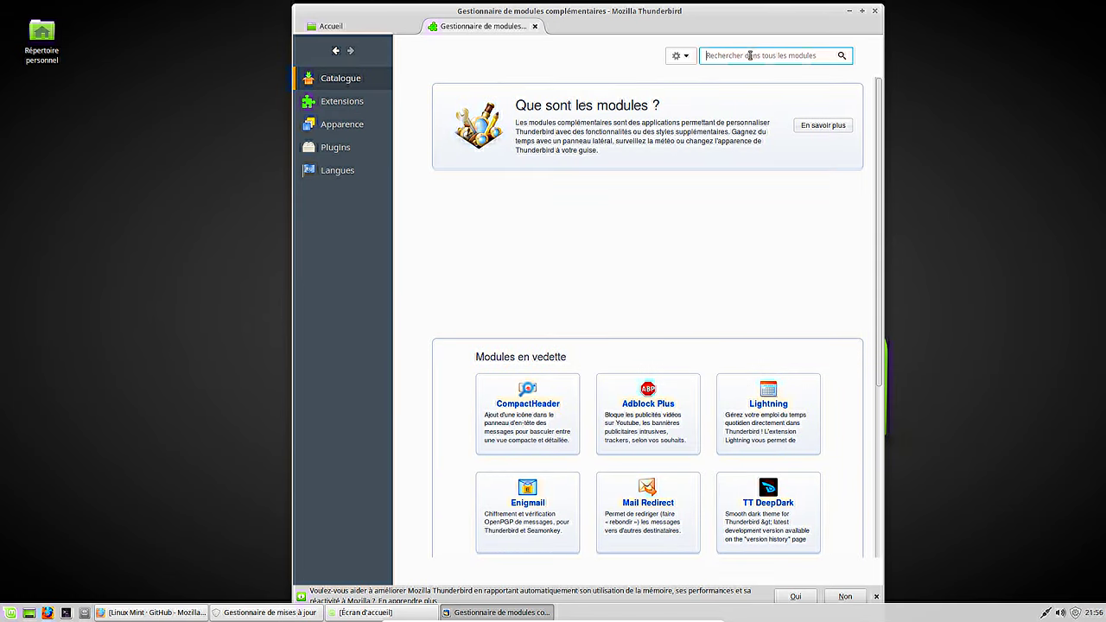
text(lightning)
key(Return)
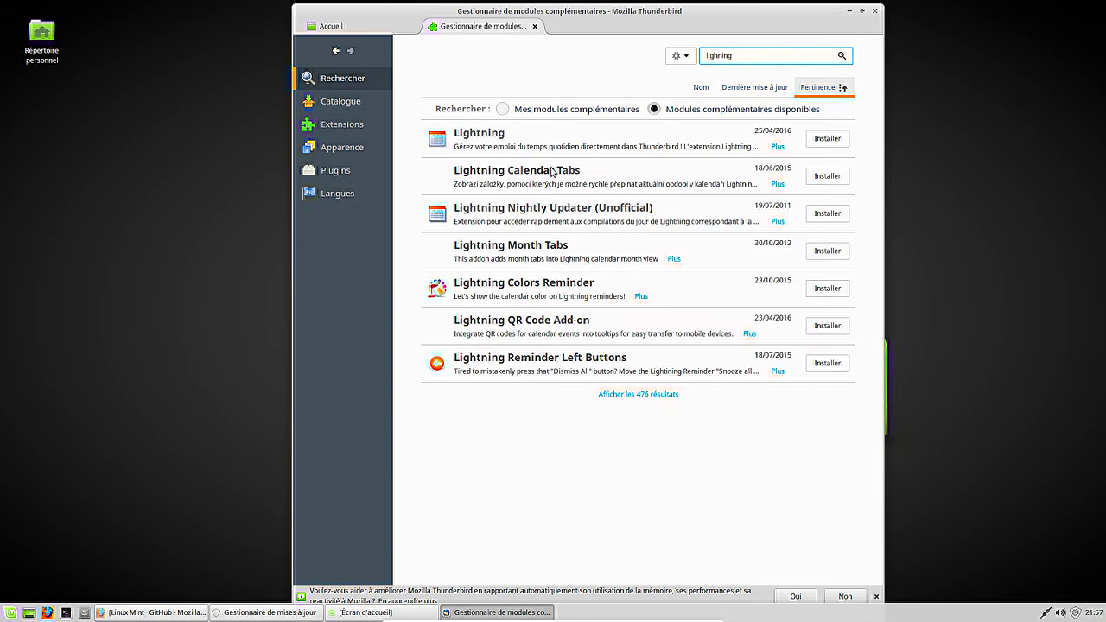
click(828, 138)
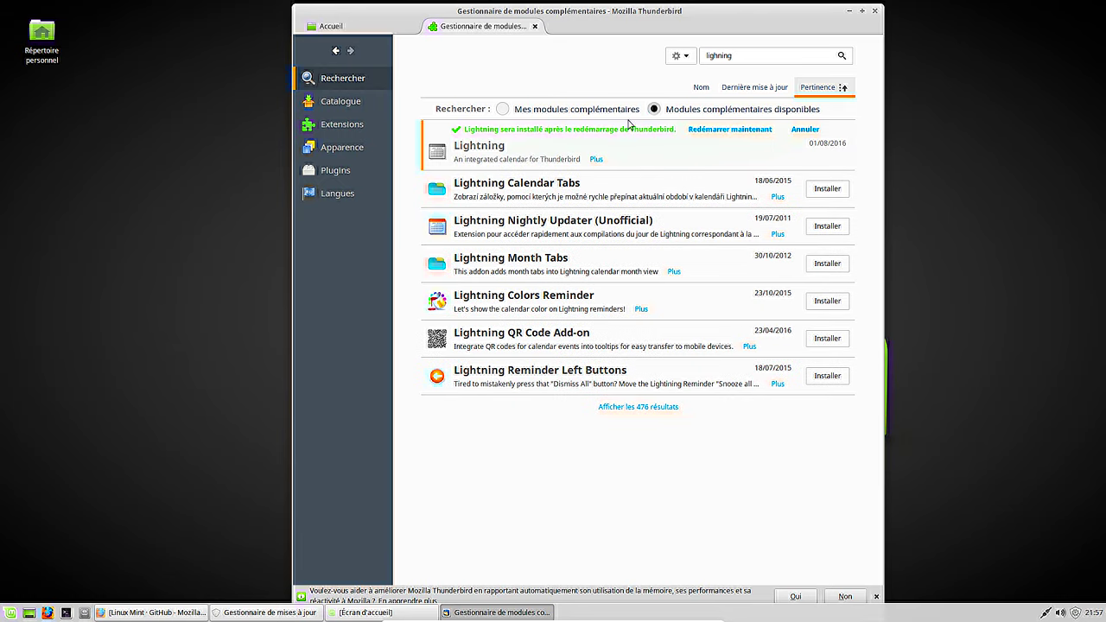
Restart Thunderbird to finish the Lightning installation, dismiss the new e-mail address dialog and close the mail client
click(724, 131)
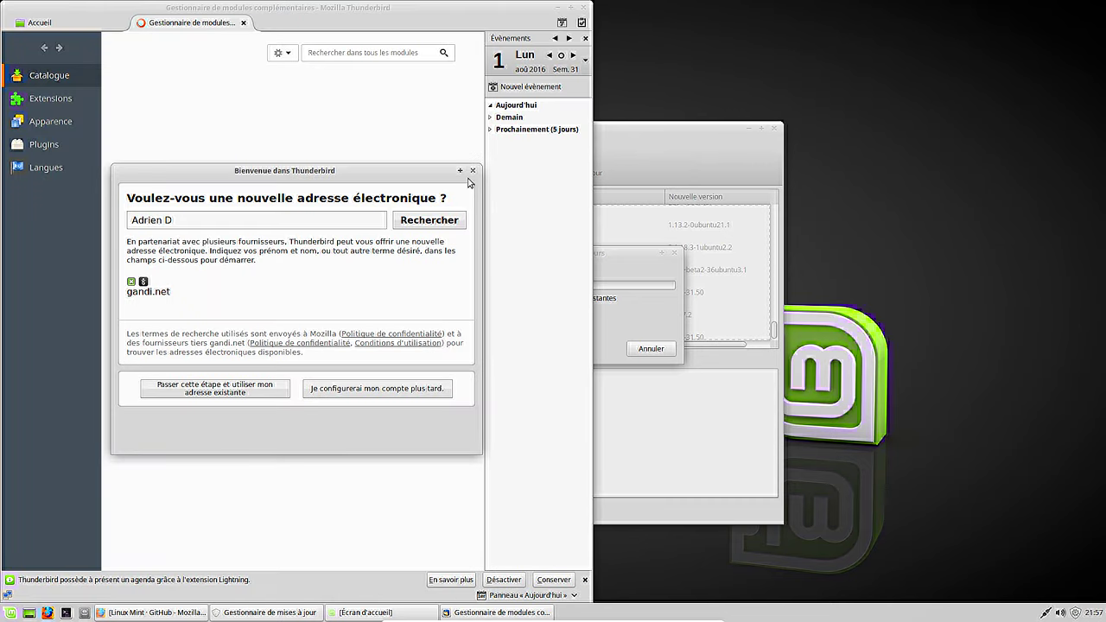
key(Escape)
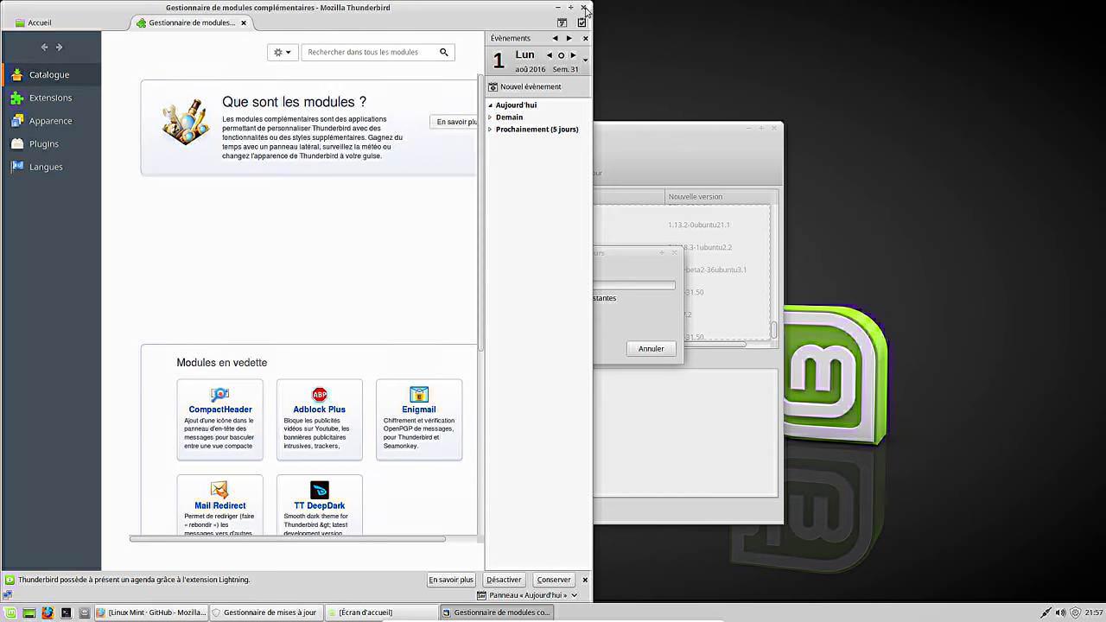
click(583, 7)
Launch the Vidéos player from the multimedia applications, look up its version in the about information, and close it
click(11, 613)
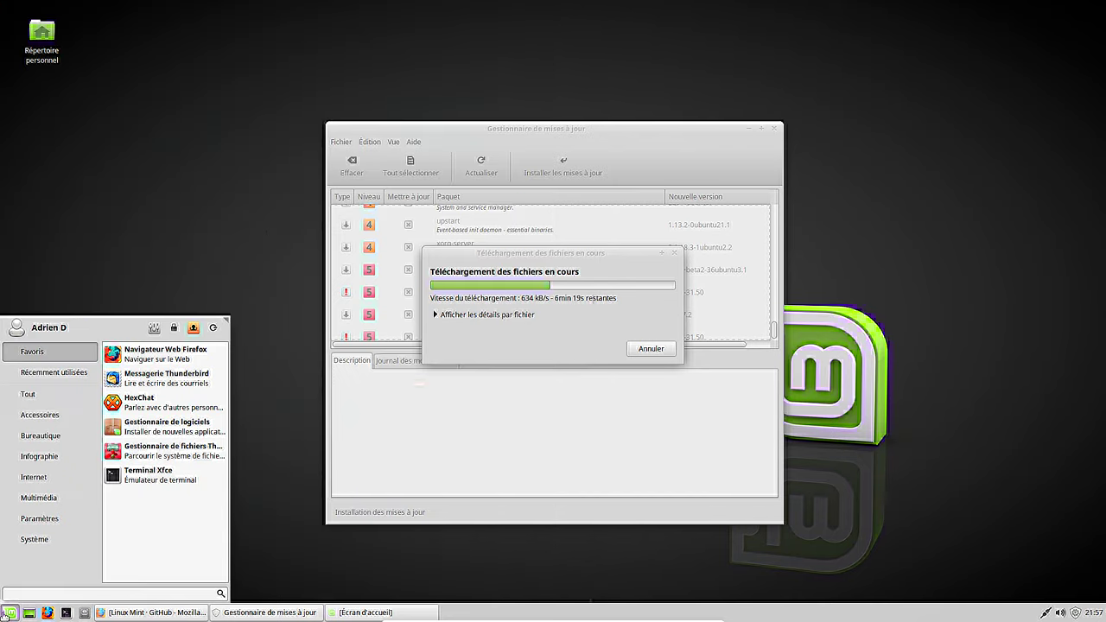
mouse_move(38, 501)
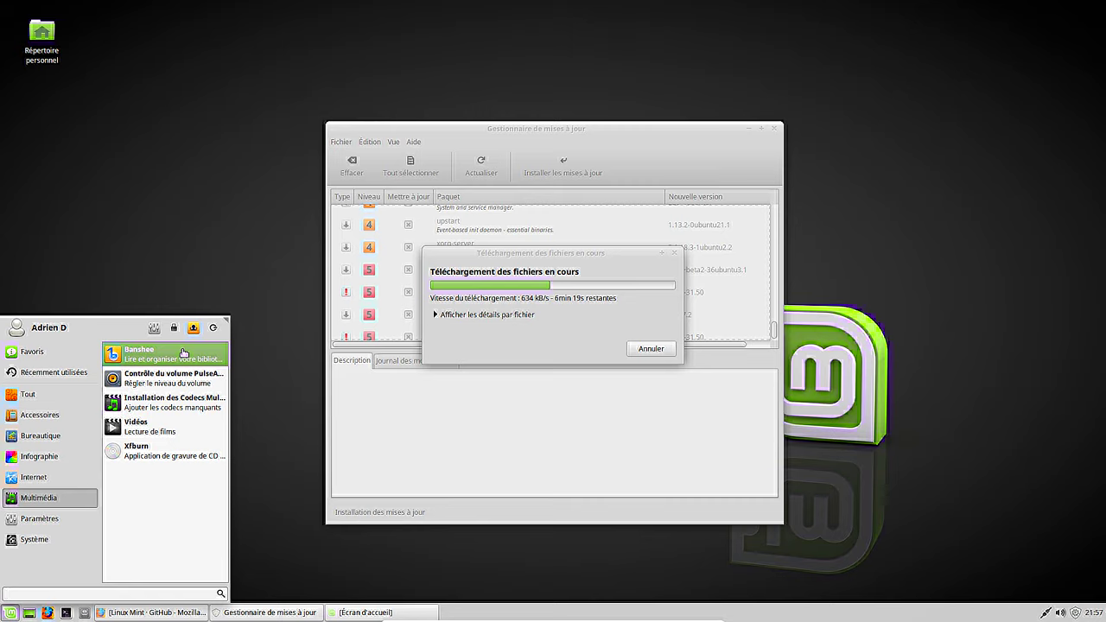
click(181, 432)
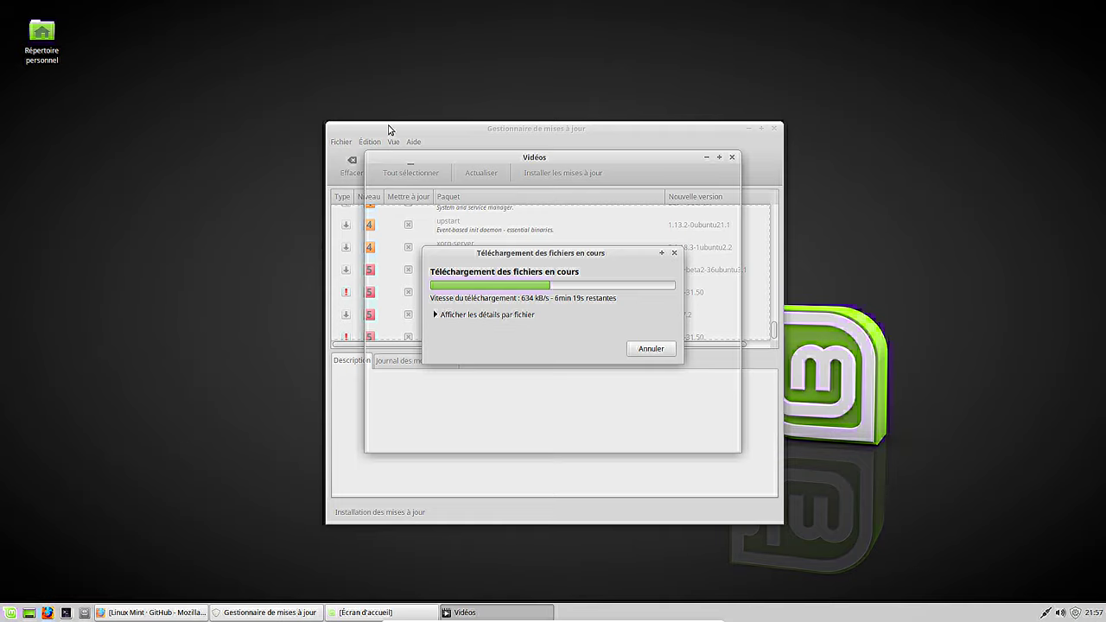
click(509, 171)
click(527, 200)
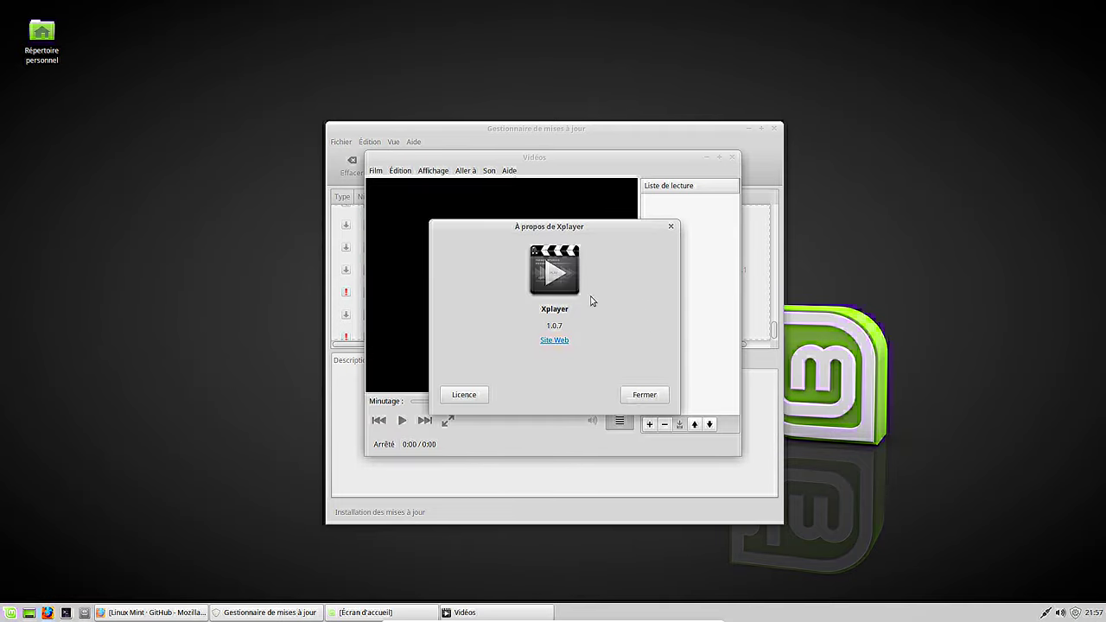
click(654, 397)
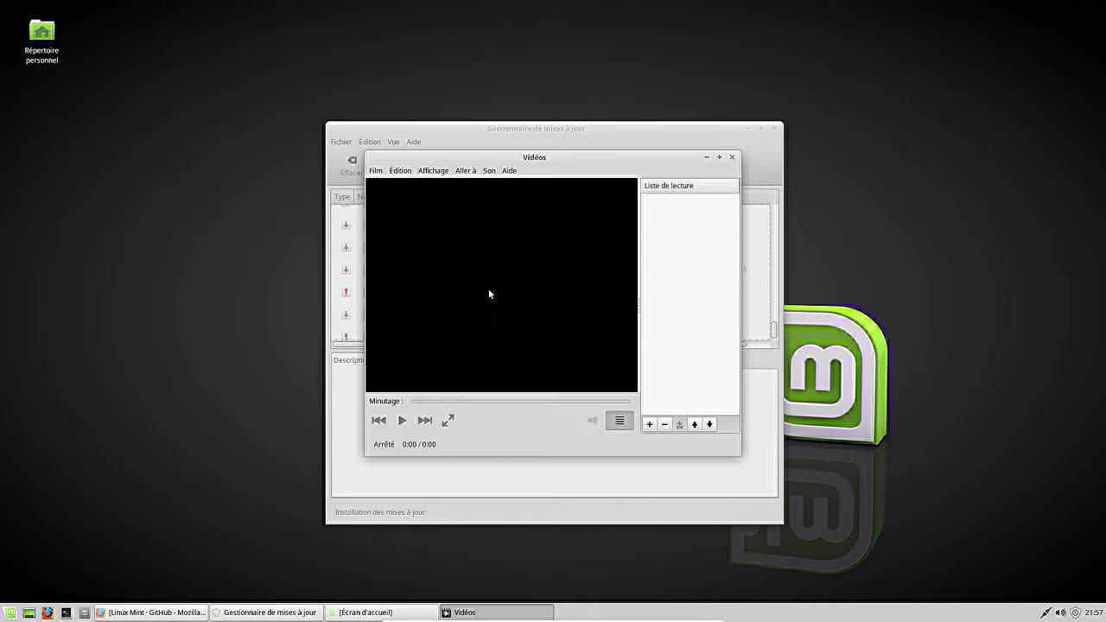
click(466, 170)
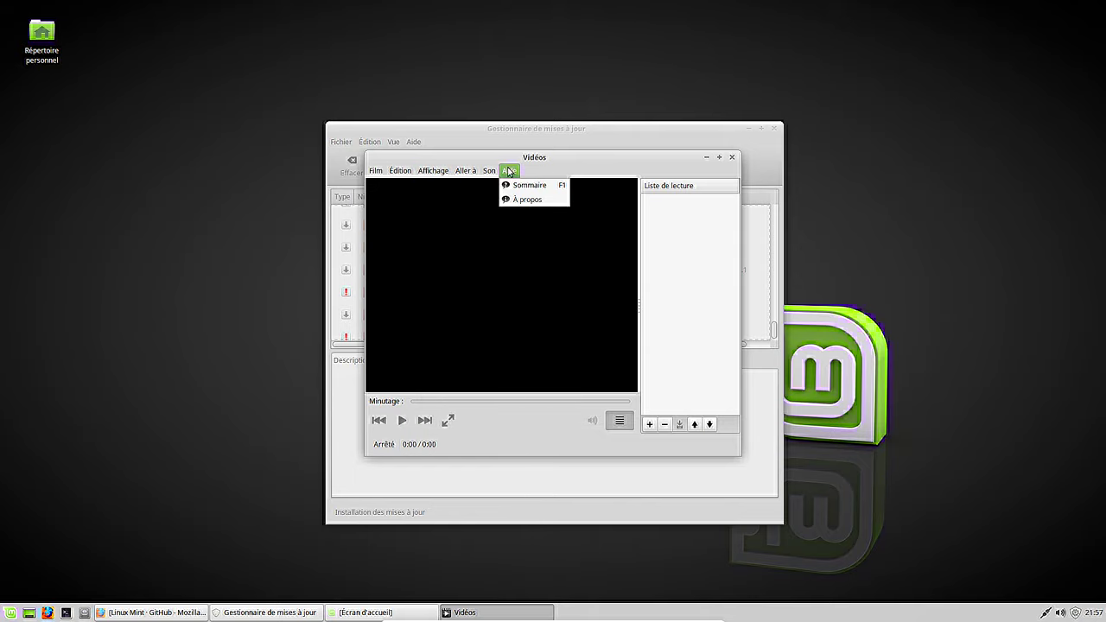
click(733, 158)
click(732, 157)
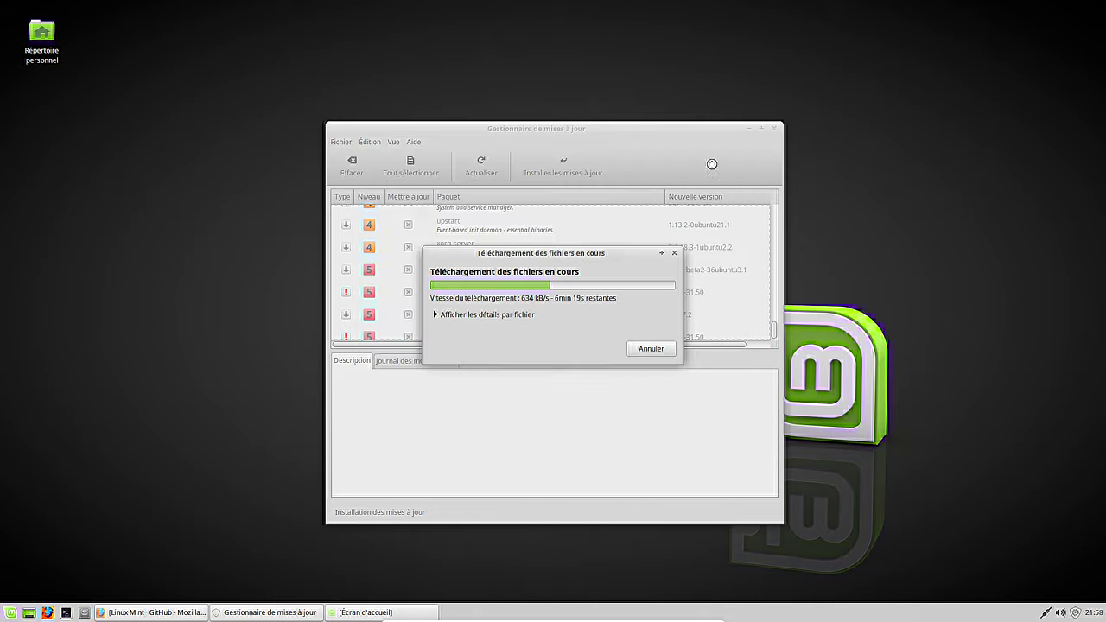
Look over the multimedia applications, and check the per-file details of the running update download before collapsing them
click(11, 613)
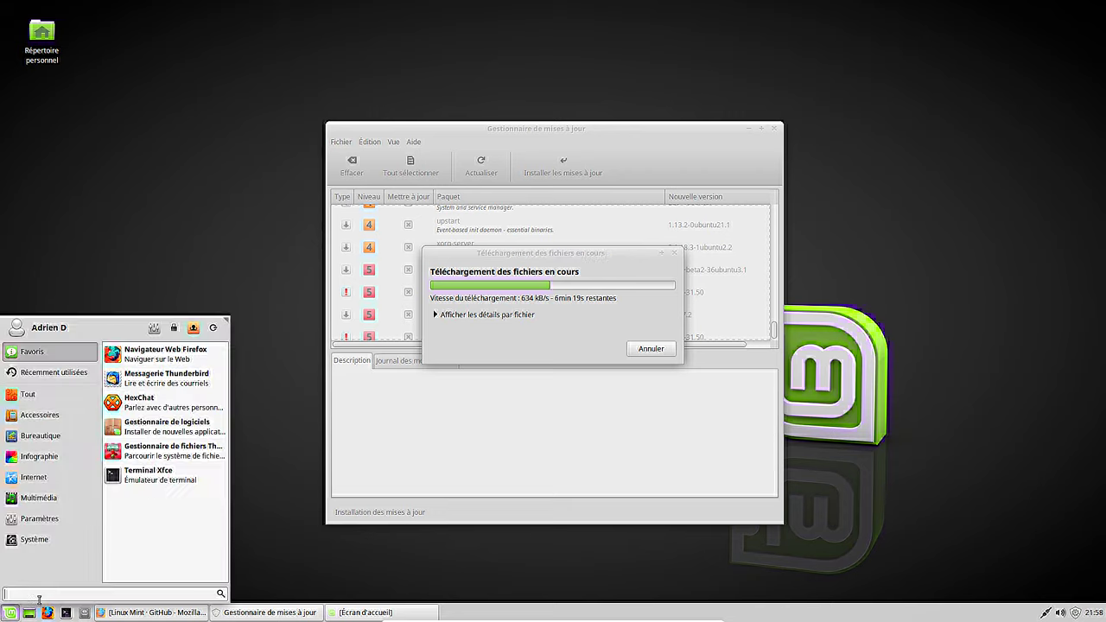
click(36, 500)
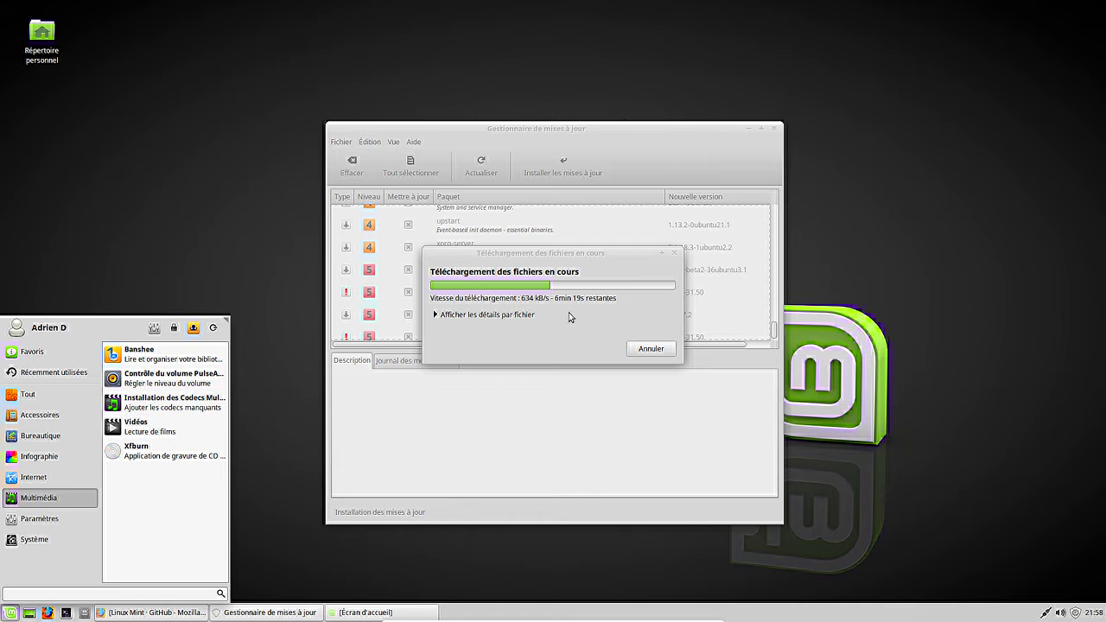
click(482, 320)
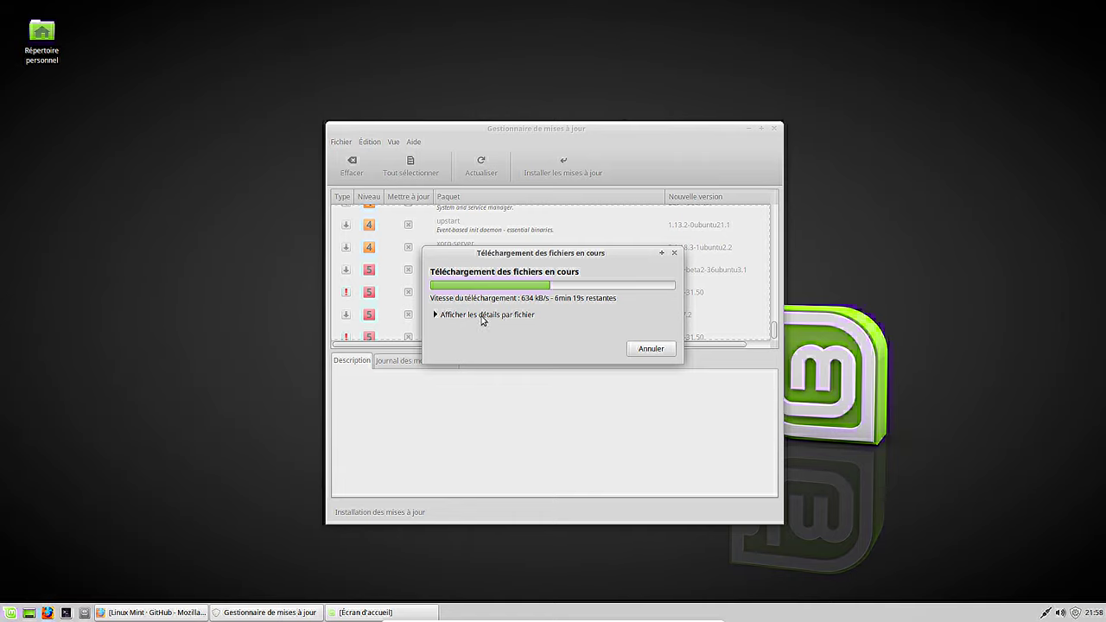
click(485, 318)
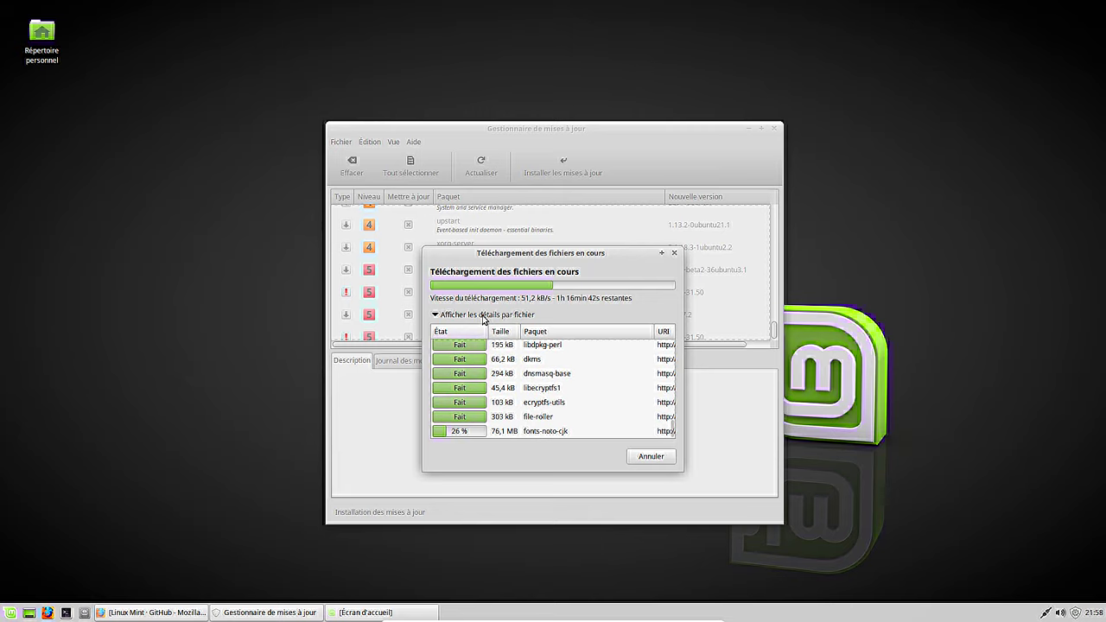
click(484, 319)
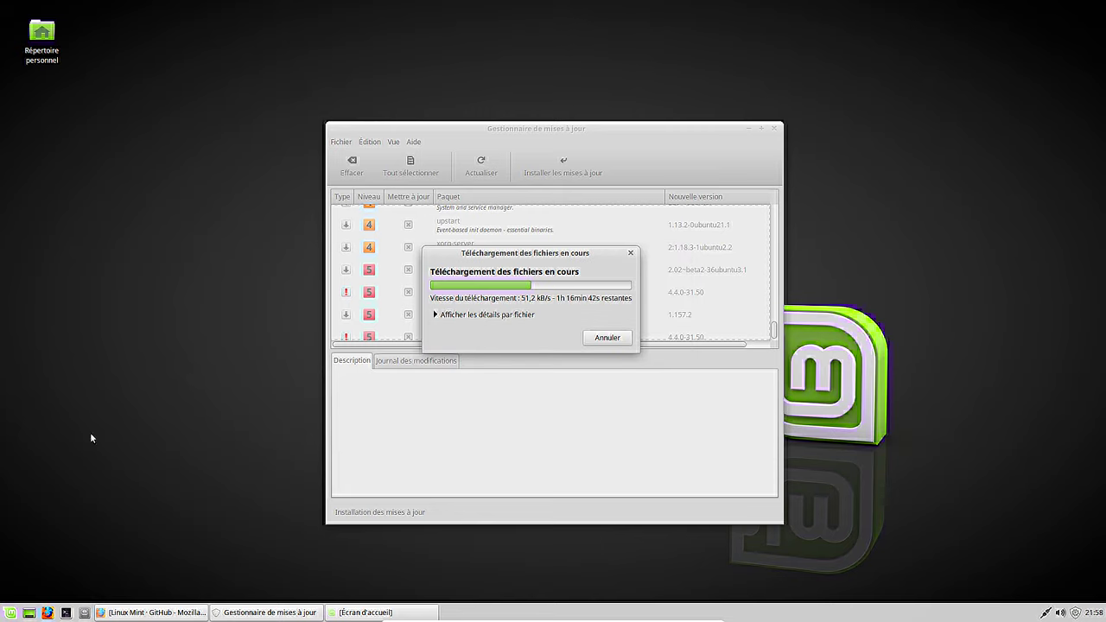
Look through the whole list of configuration tools in the Paramètres category of the applications menu
click(11, 613)
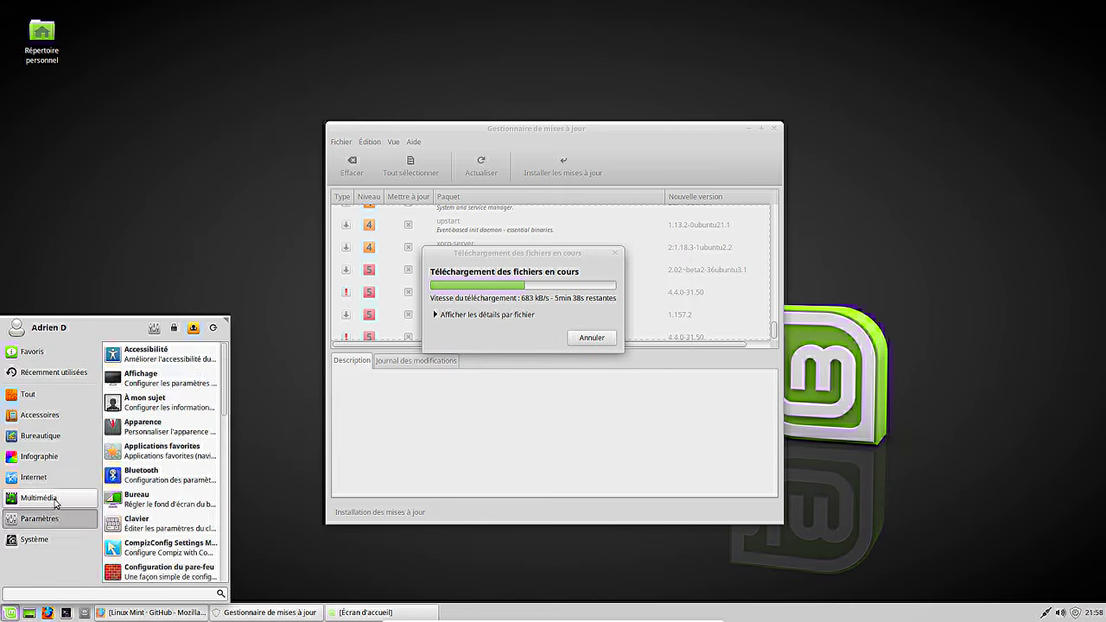
mouse_move(51, 519)
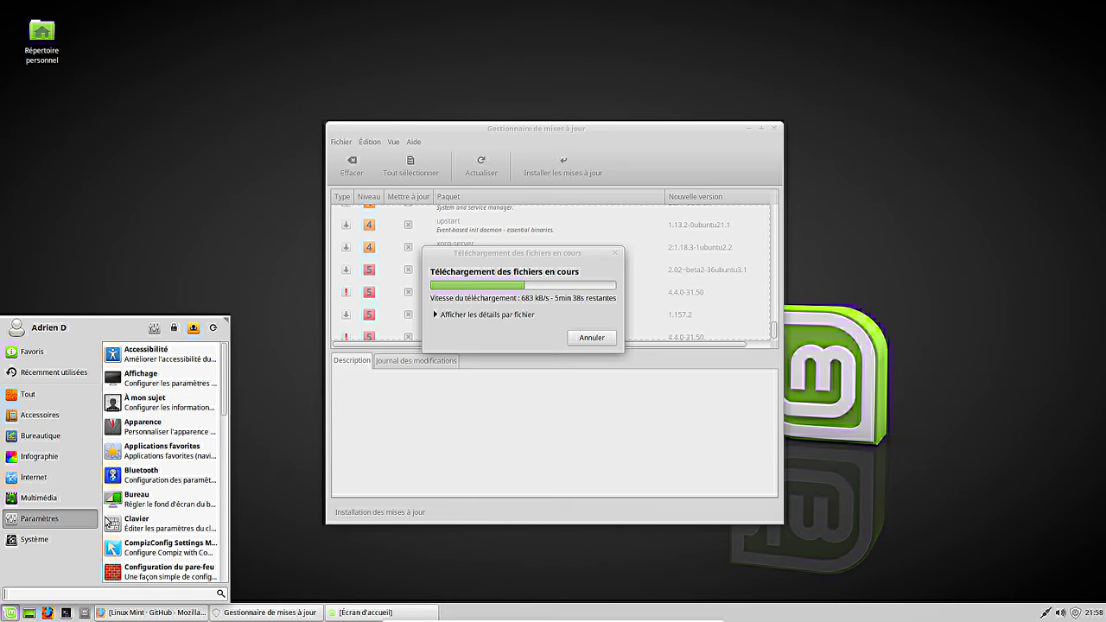
scroll(166, 487, down, 10)
scroll(166, 487, down, 4)
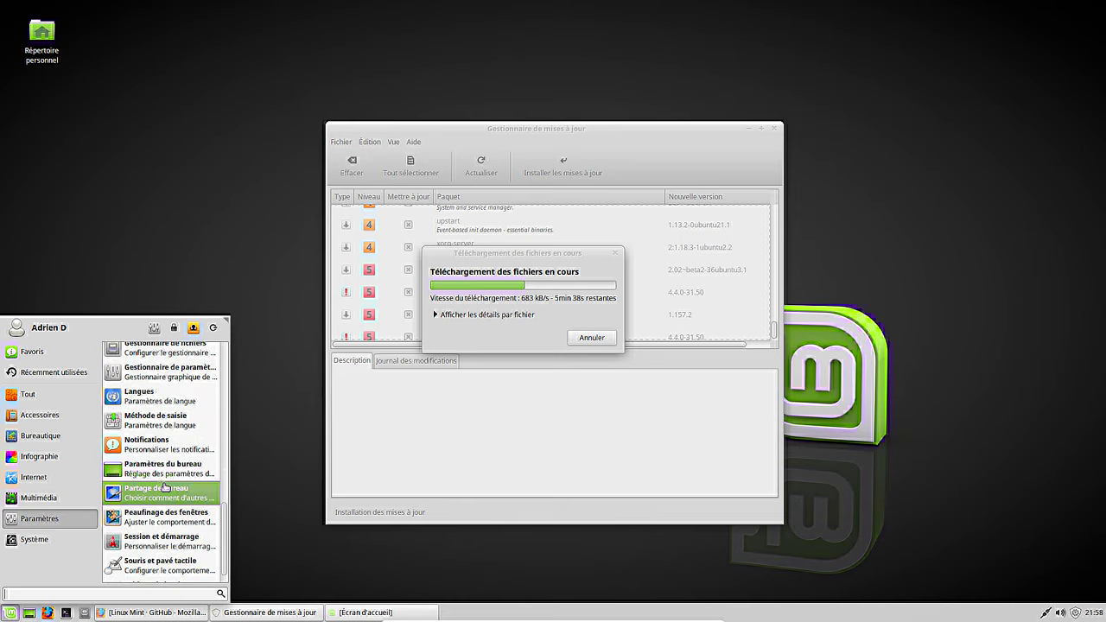
scroll(166, 487, down, 1)
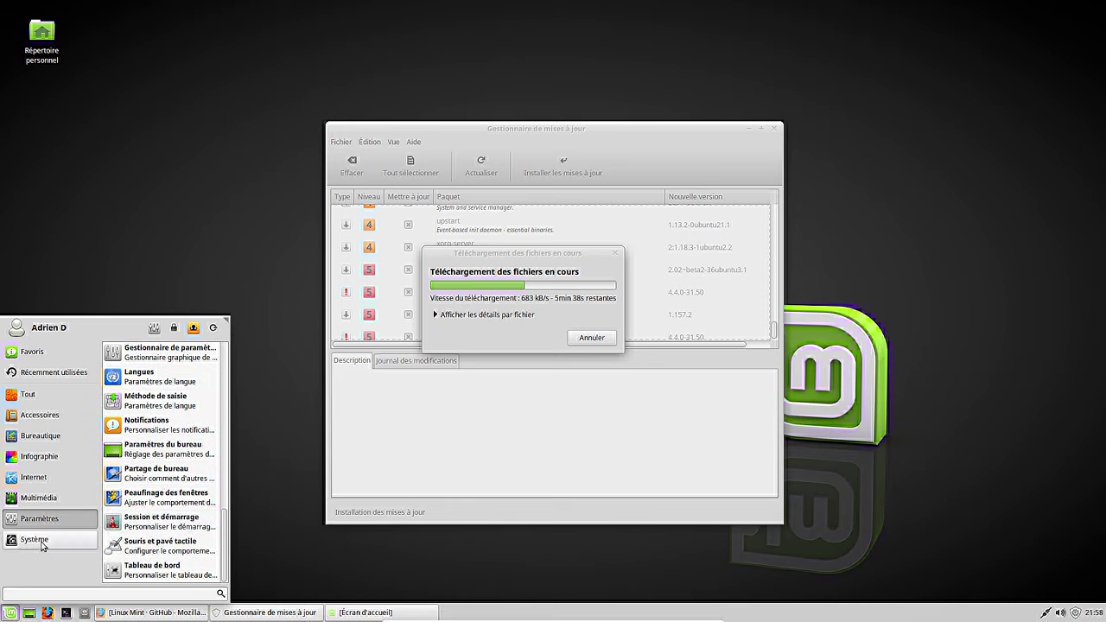
Look through the Système category of applications and launch the Gestionnaire de téléversement
mouse_move(38, 549)
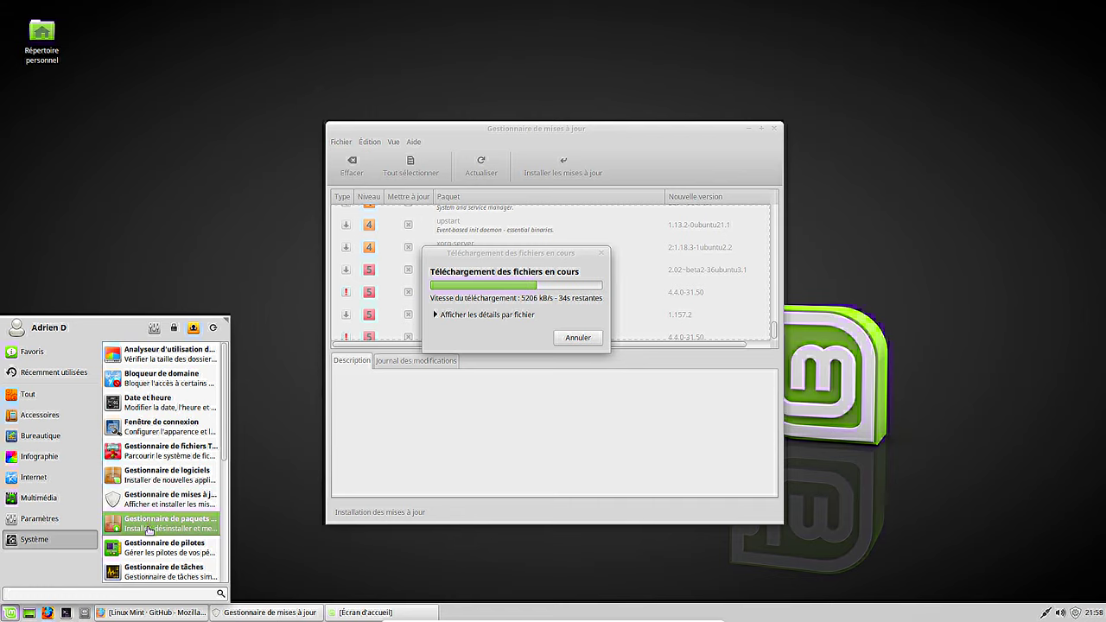
scroll(148, 529, down, 1)
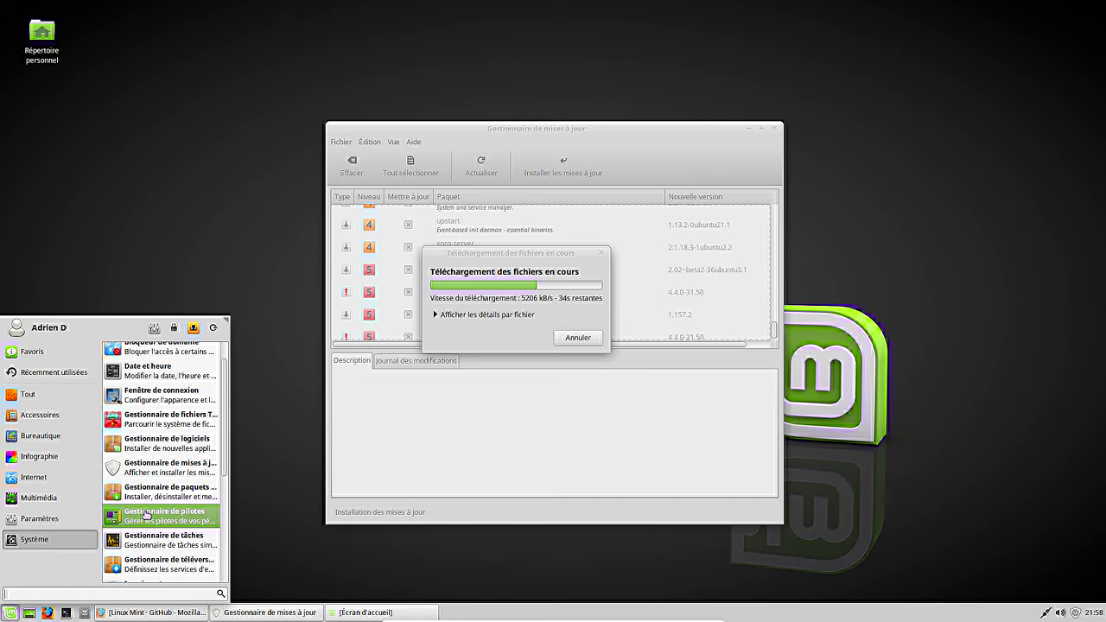
scroll(147, 516, down, 1)
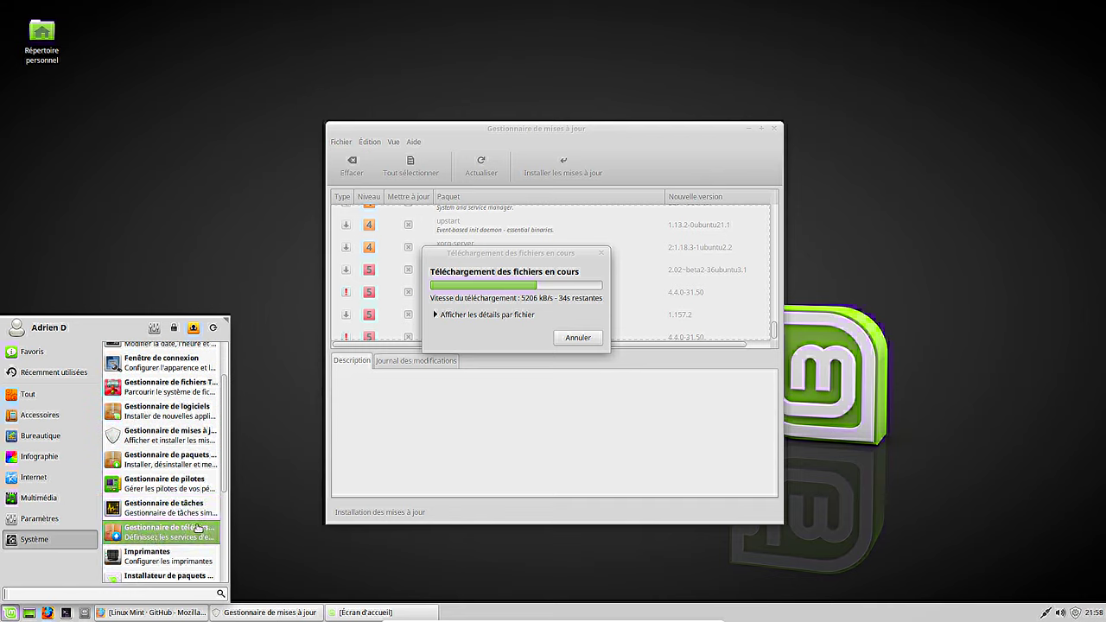
scroll(194, 523, down, 3)
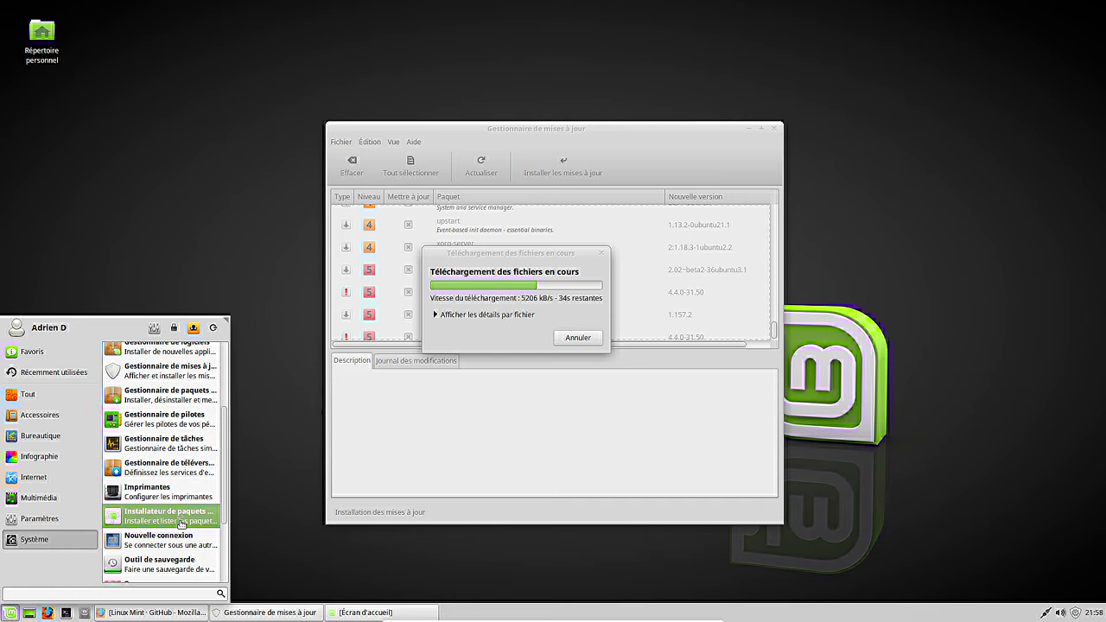
click(176, 471)
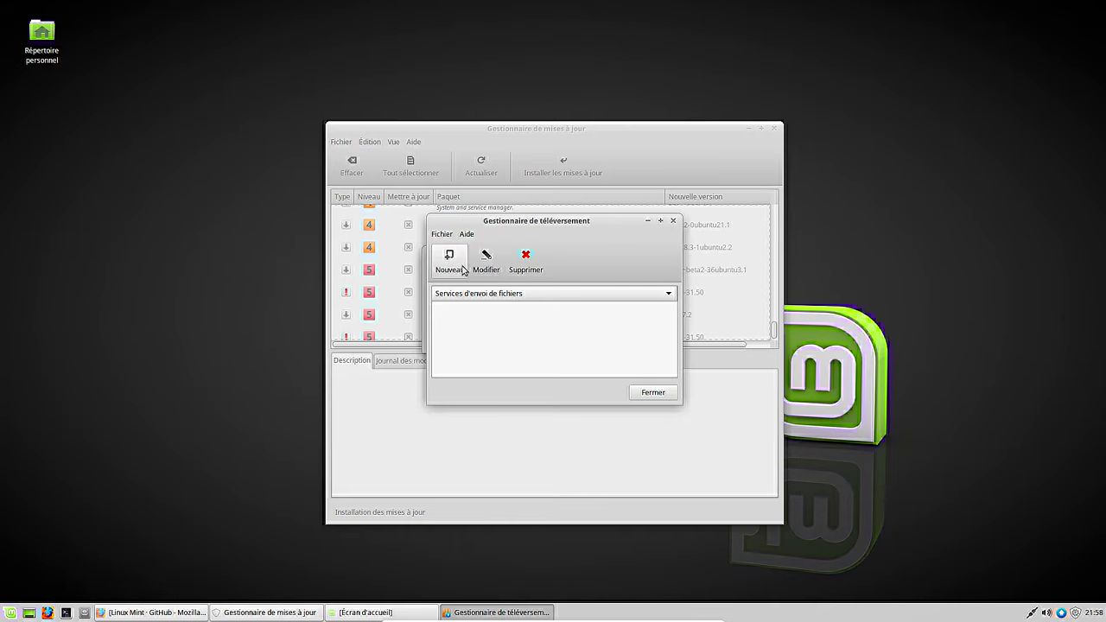
Start a new file upload service named owncloud, inspect the connection types in its properties, and close the upload manager
click(459, 266)
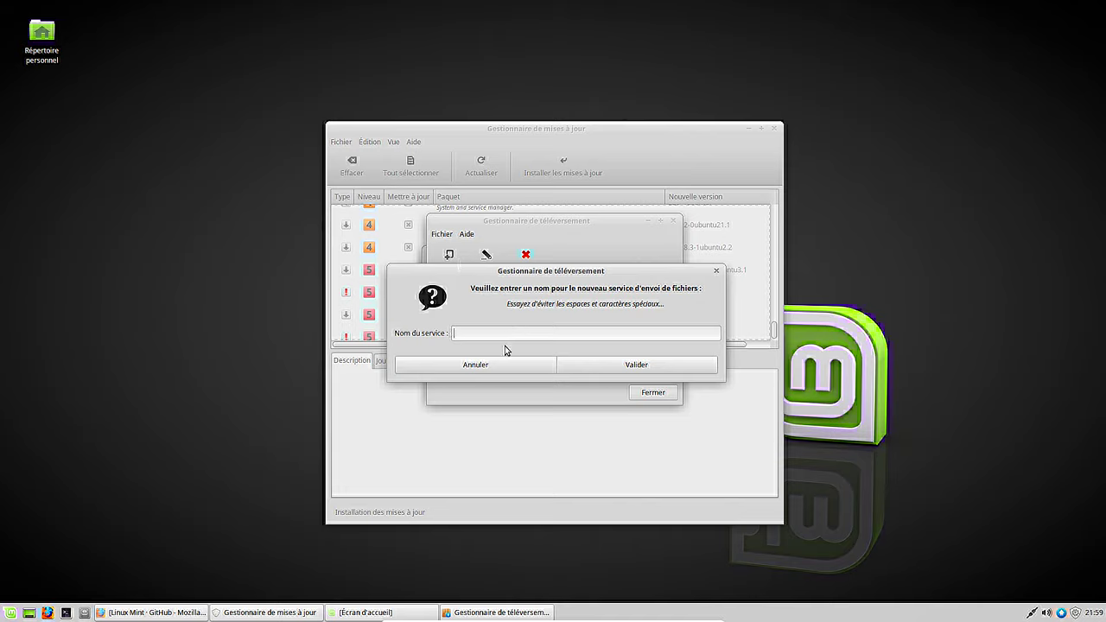
text(owncloud)
click(629, 367)
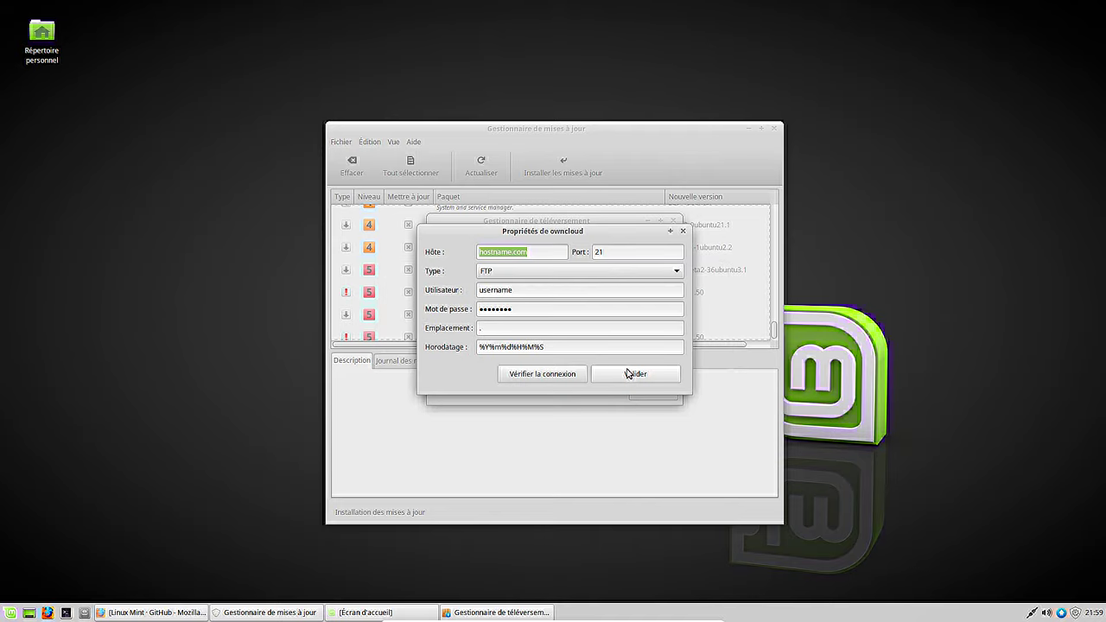
click(502, 270)
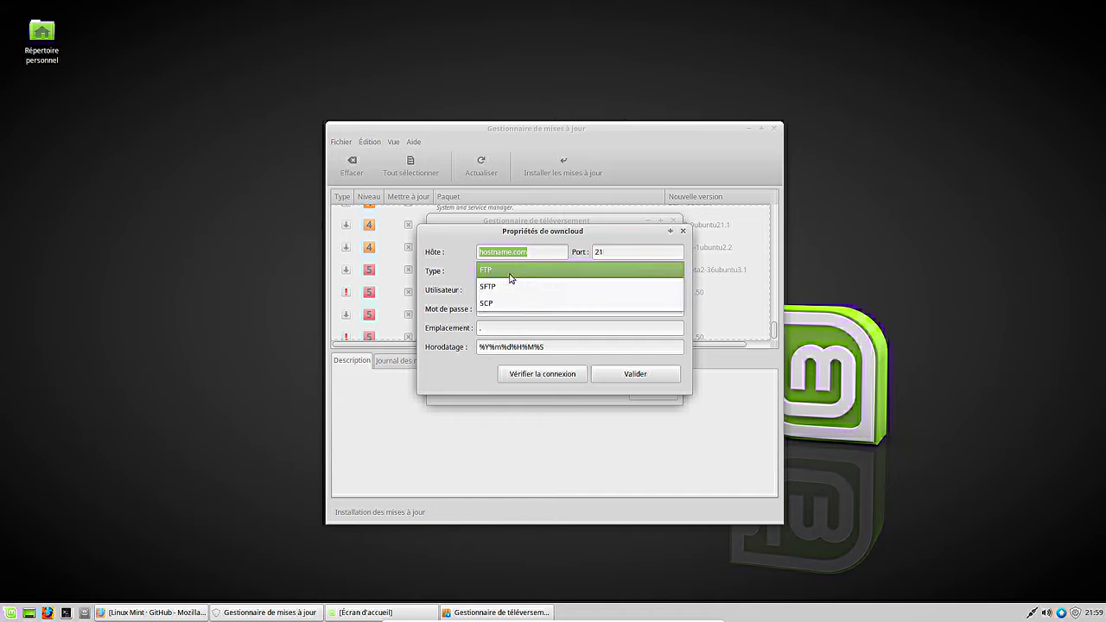
click(510, 270)
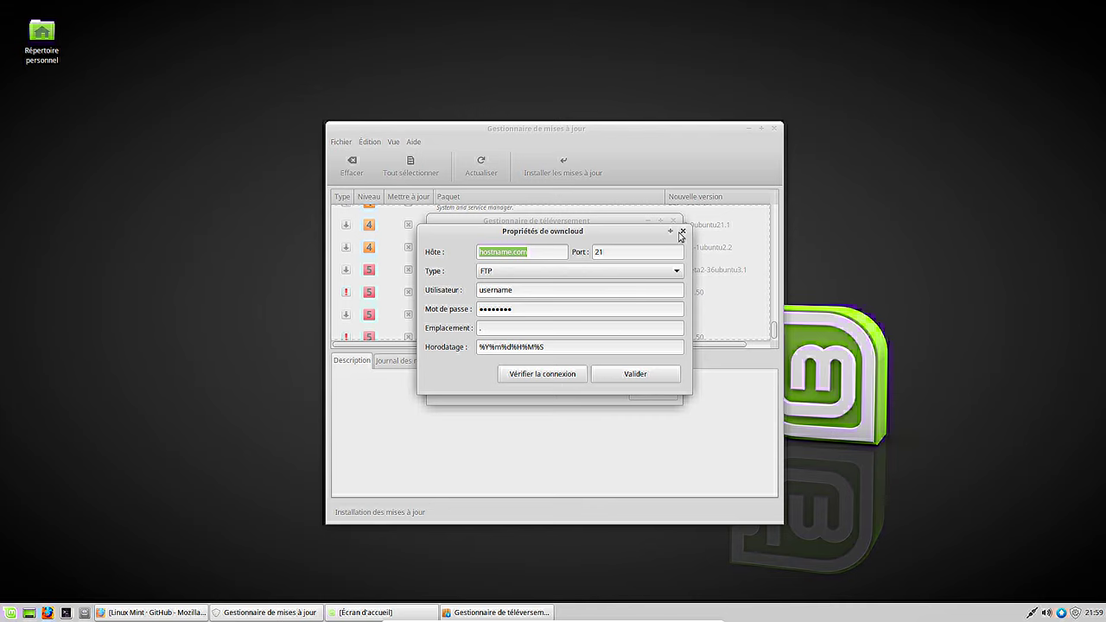
click(683, 231)
click(675, 222)
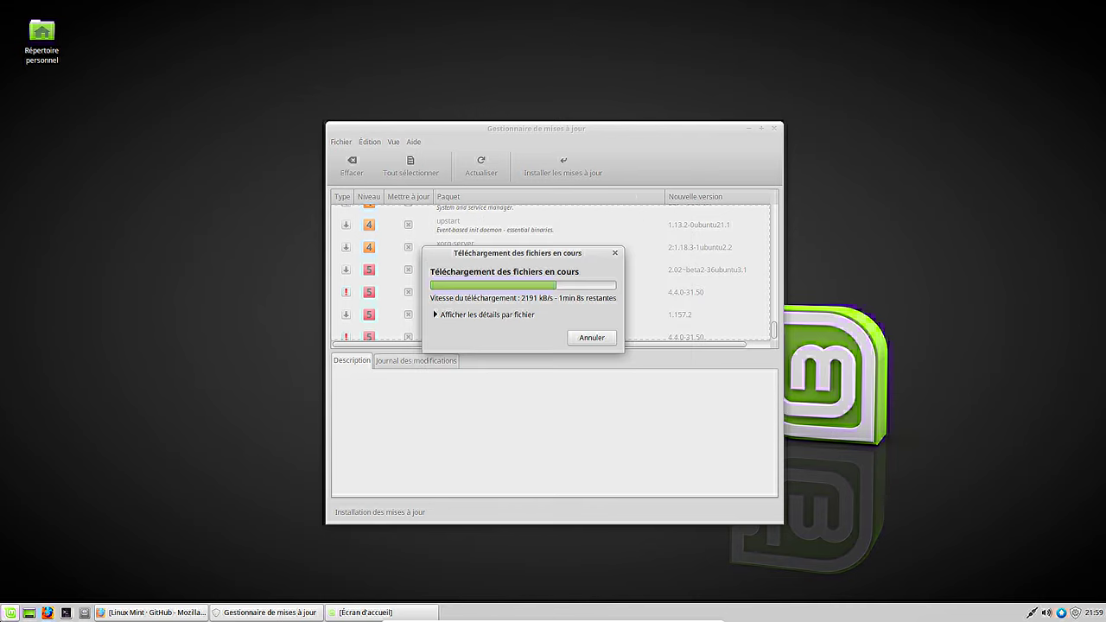
Browse the Système applications, open the Installateur de paquets to view its window, and close it
click(10, 613)
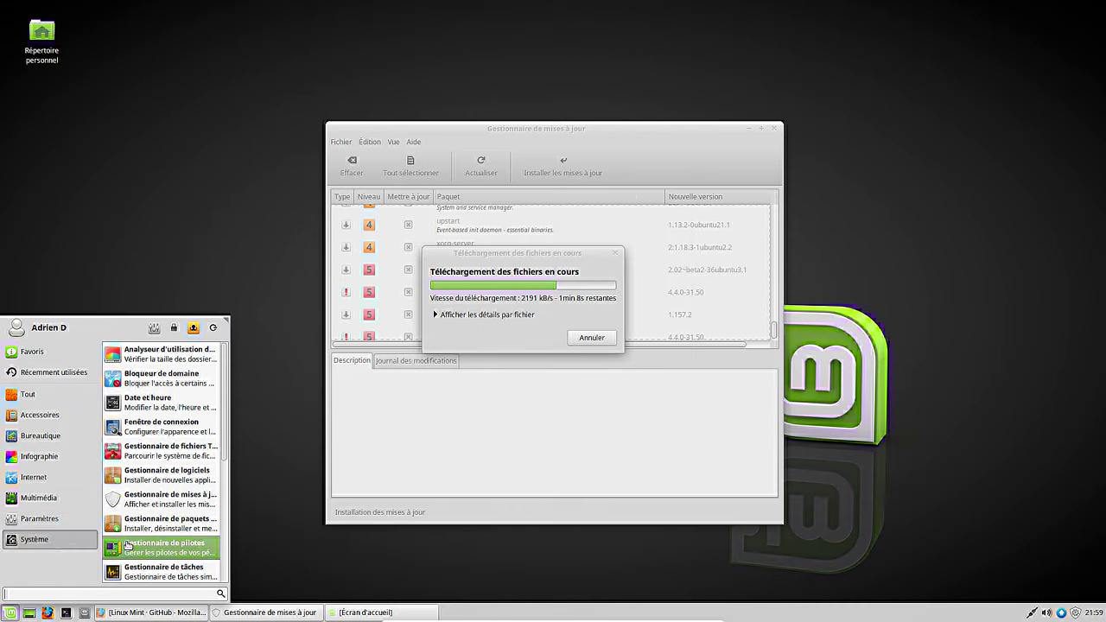
scroll(165, 510, down, 1)
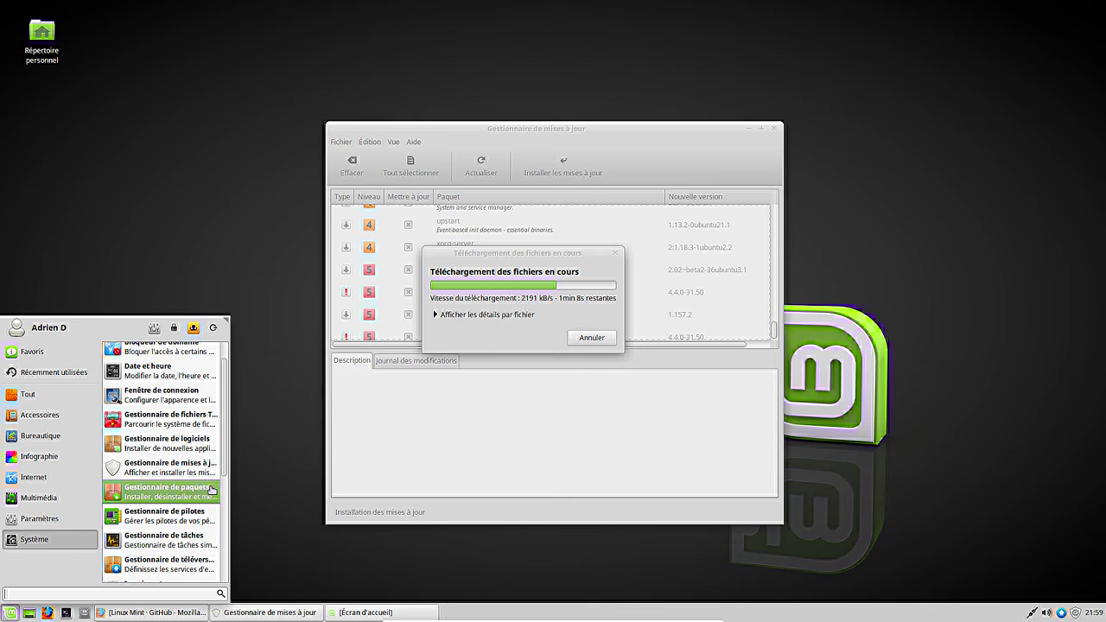
scroll(196, 501, down, 1)
scroll(196, 503, down, 1)
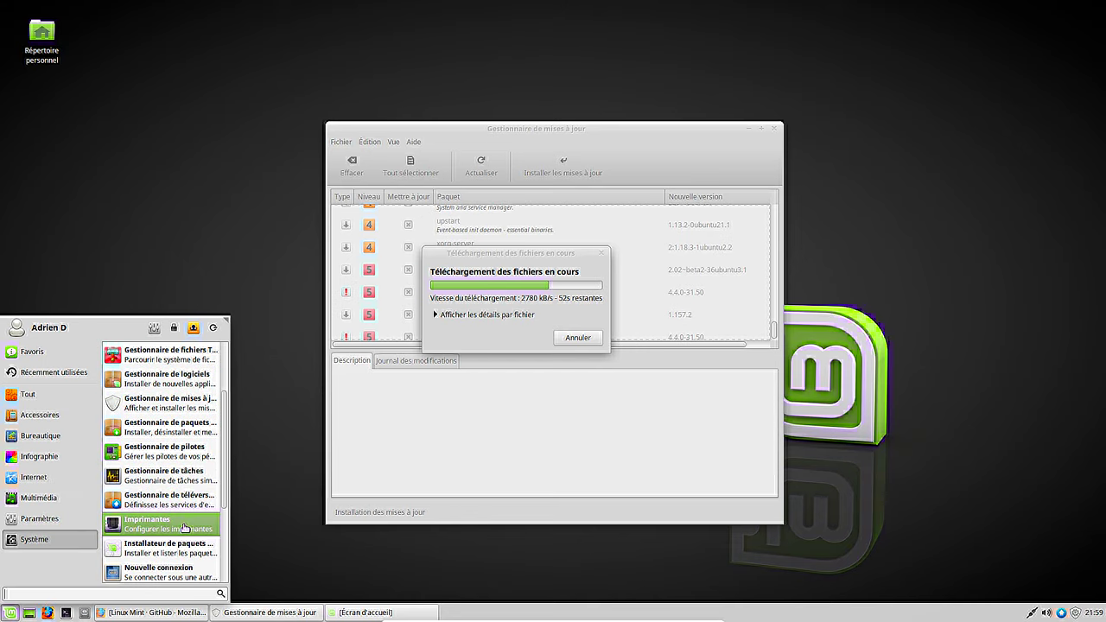
scroll(184, 529, down, 1)
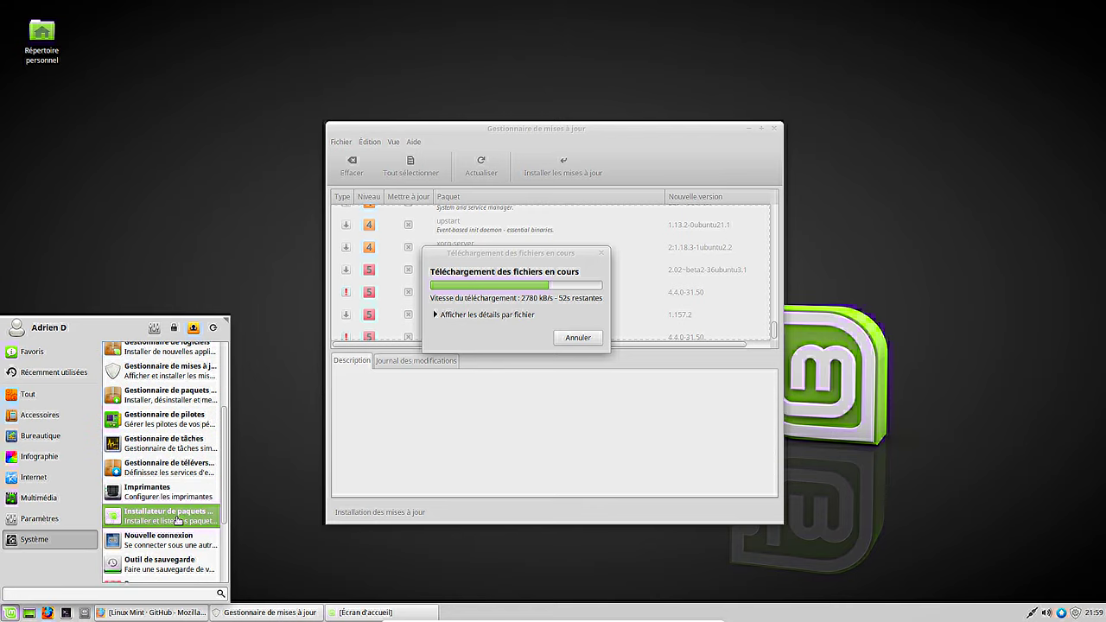
click(177, 521)
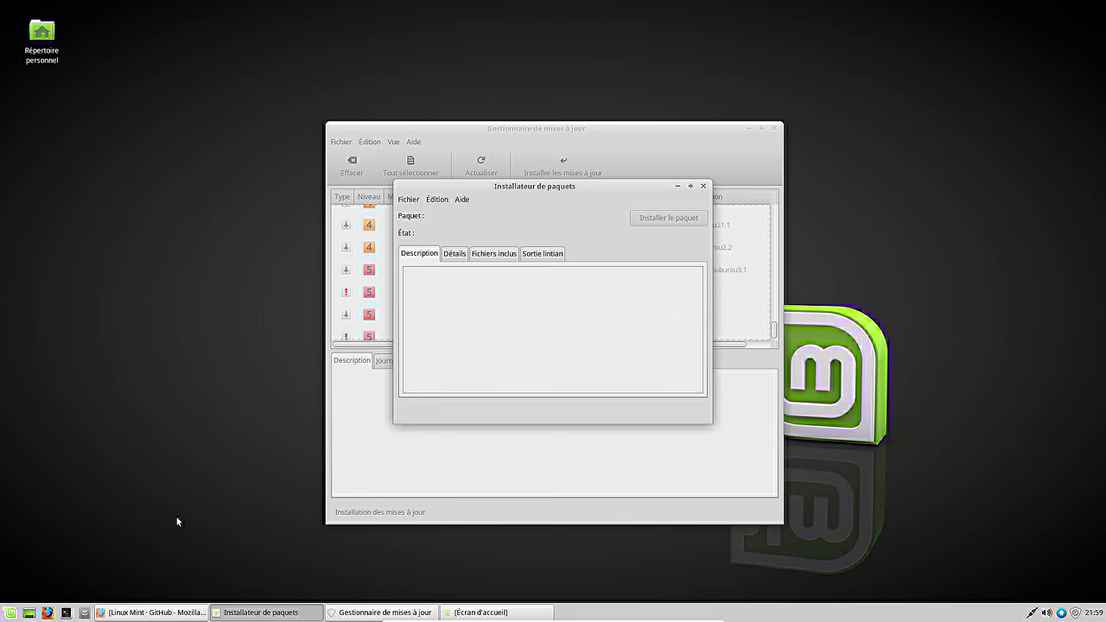
click(704, 186)
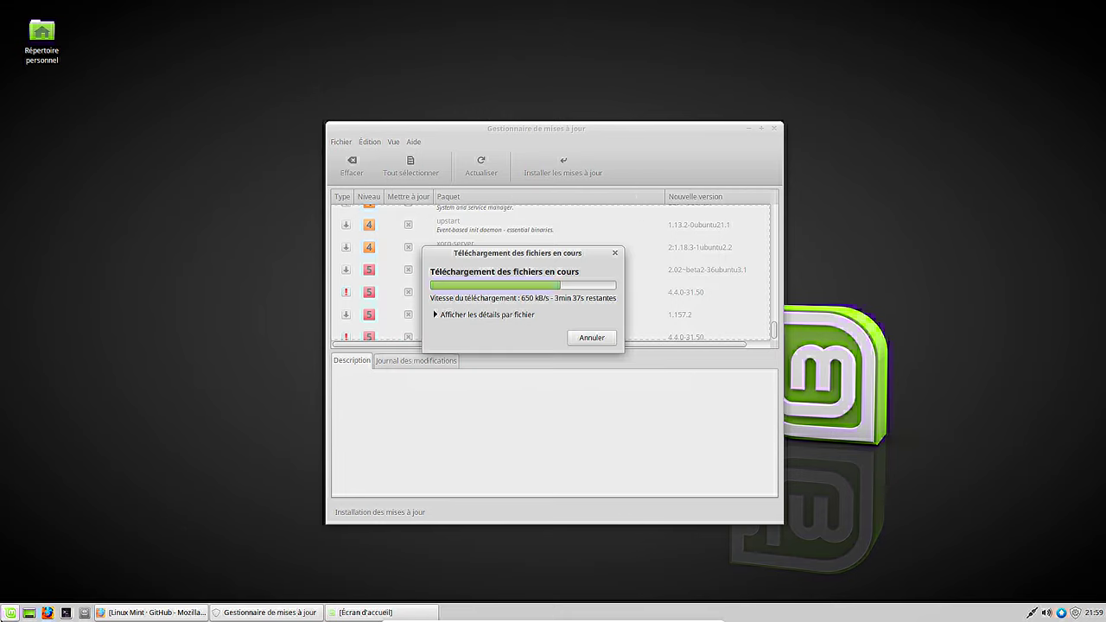
Launch the Outil de sauvegarde by entering the account password, view the Sauvegarde du choix des logiciels page, and close the tool
click(10, 613)
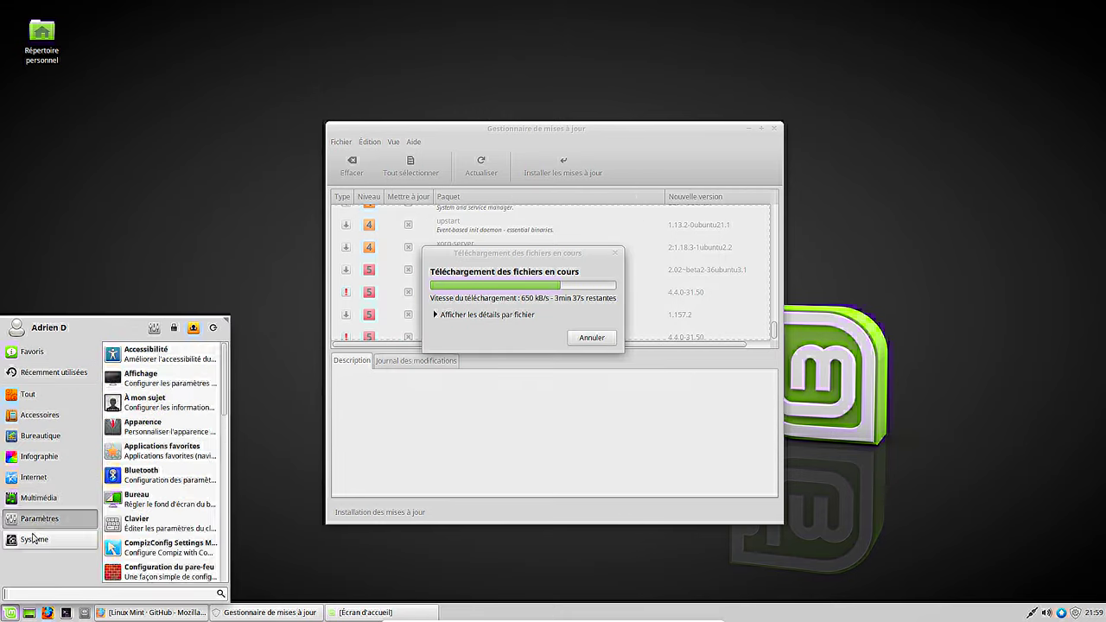
scroll(158, 538, down, 3)
scroll(158, 537, down, 2)
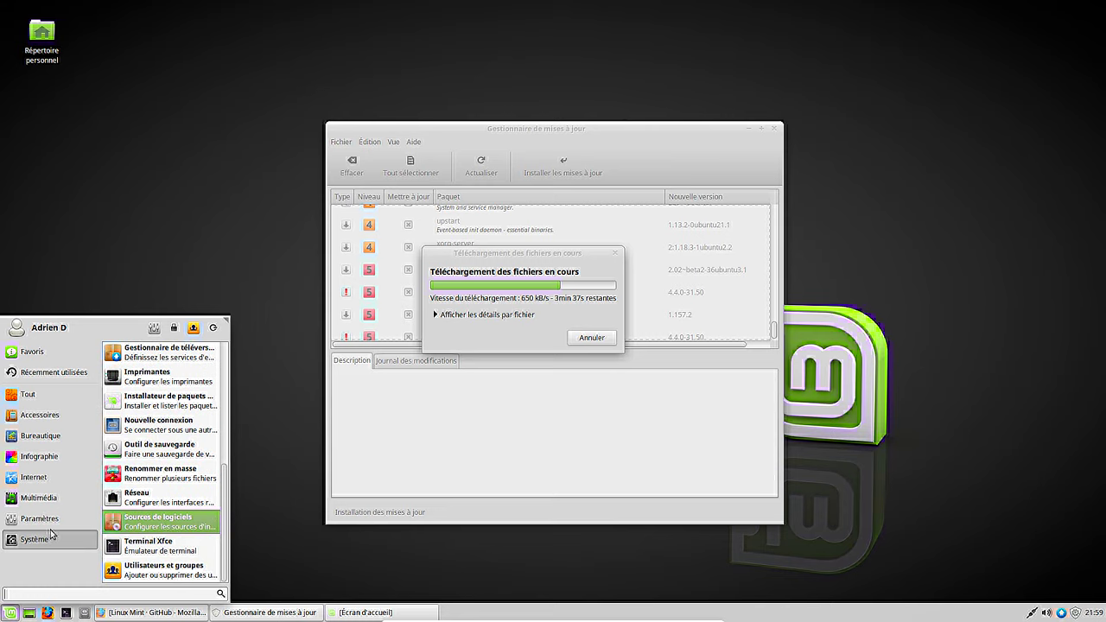
click(174, 455)
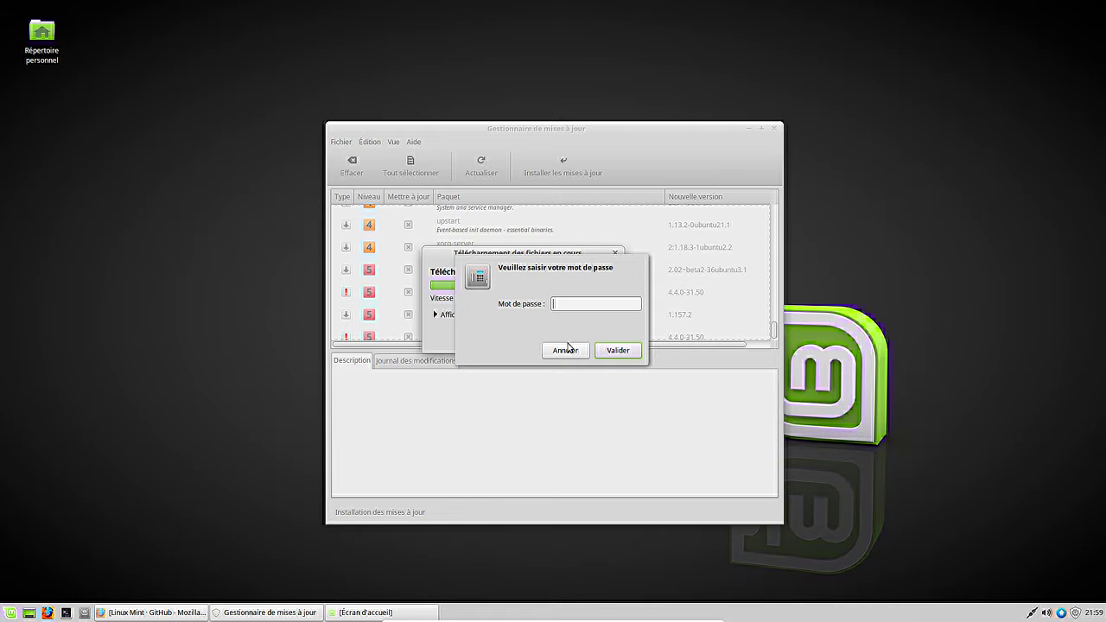
text(********)
key(Return)
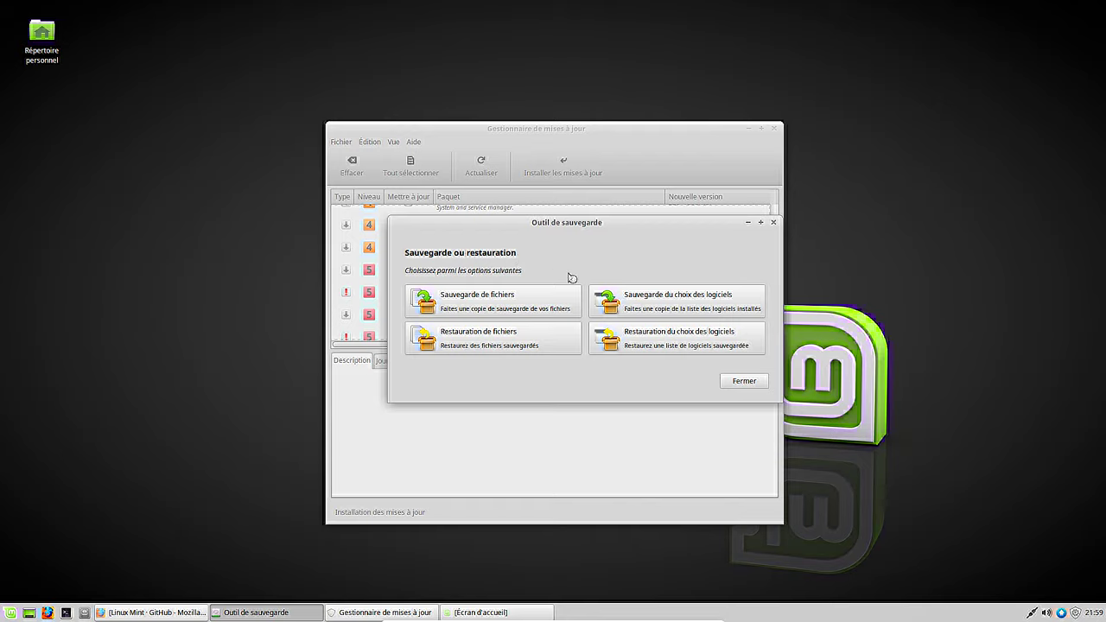
click(689, 308)
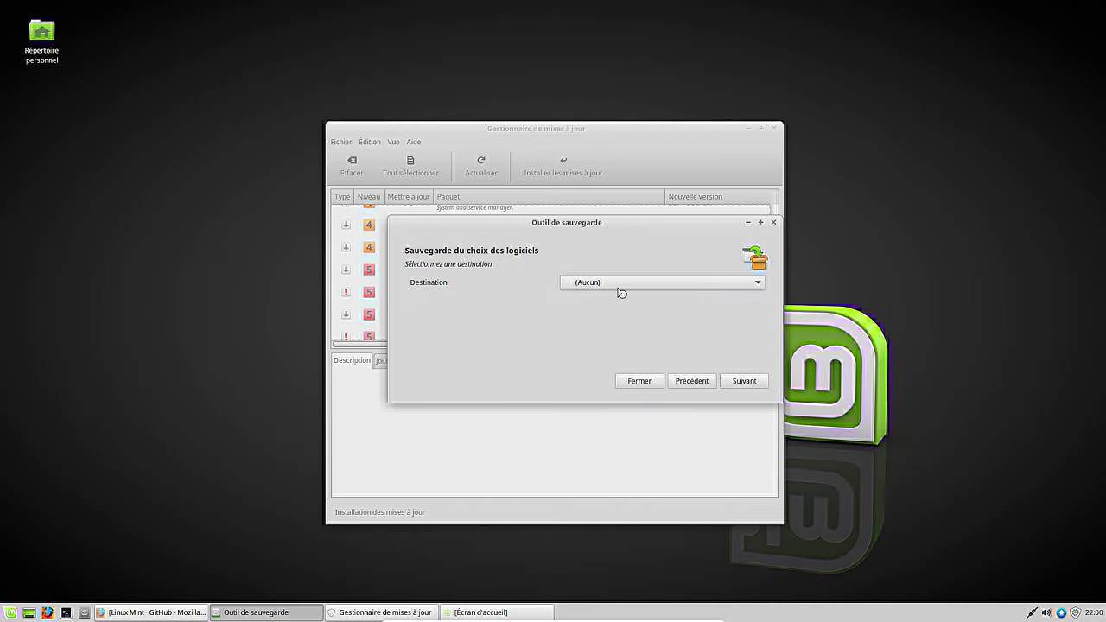
click(644, 384)
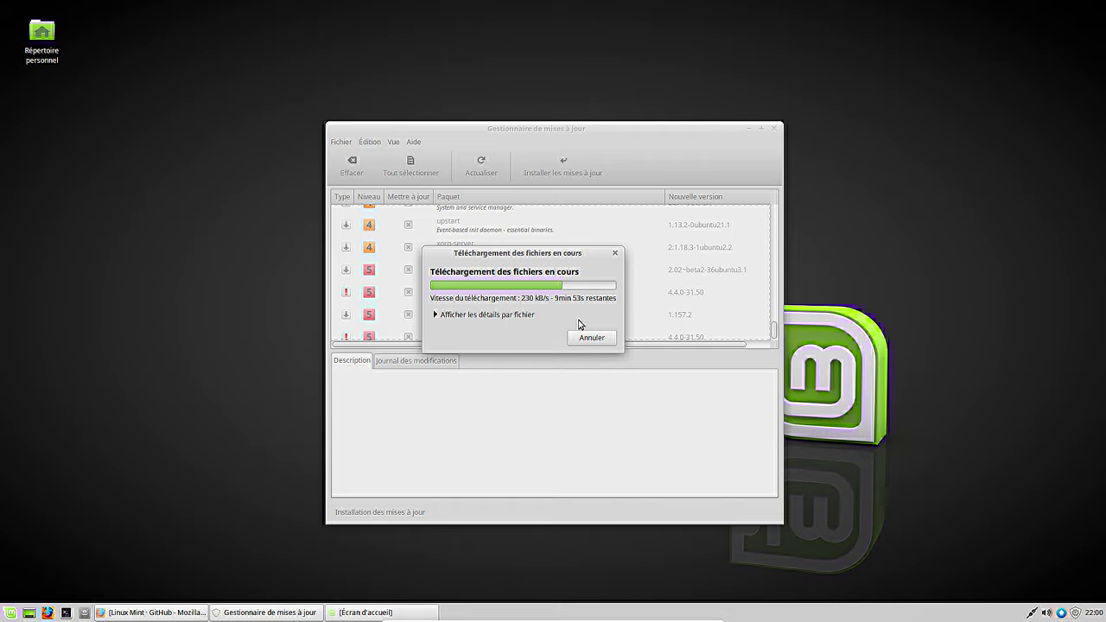
Move the update download window aside, open the desktop's Paramètres window, and look over its Personnel, Matériel and Système sections
drag(507, 255, 630, 213)
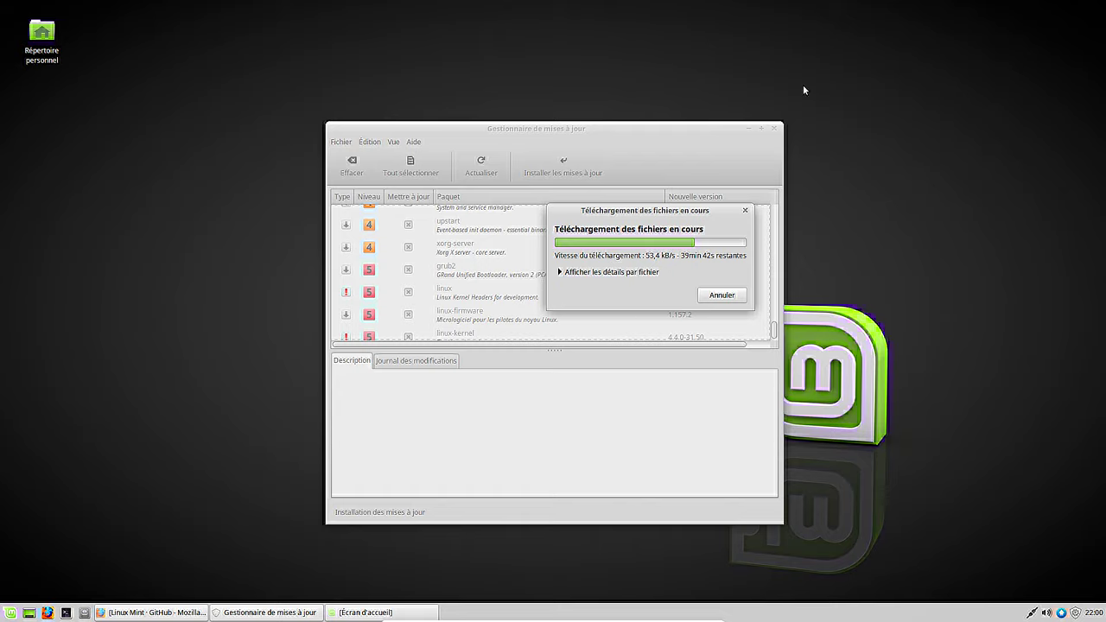
click(4, 614)
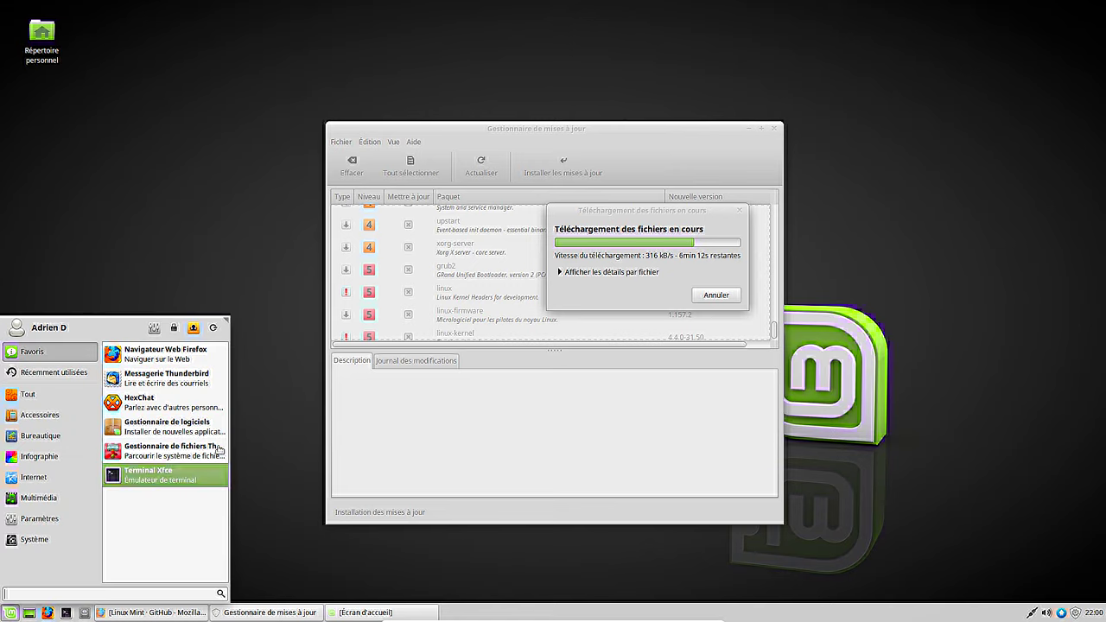
click(155, 329)
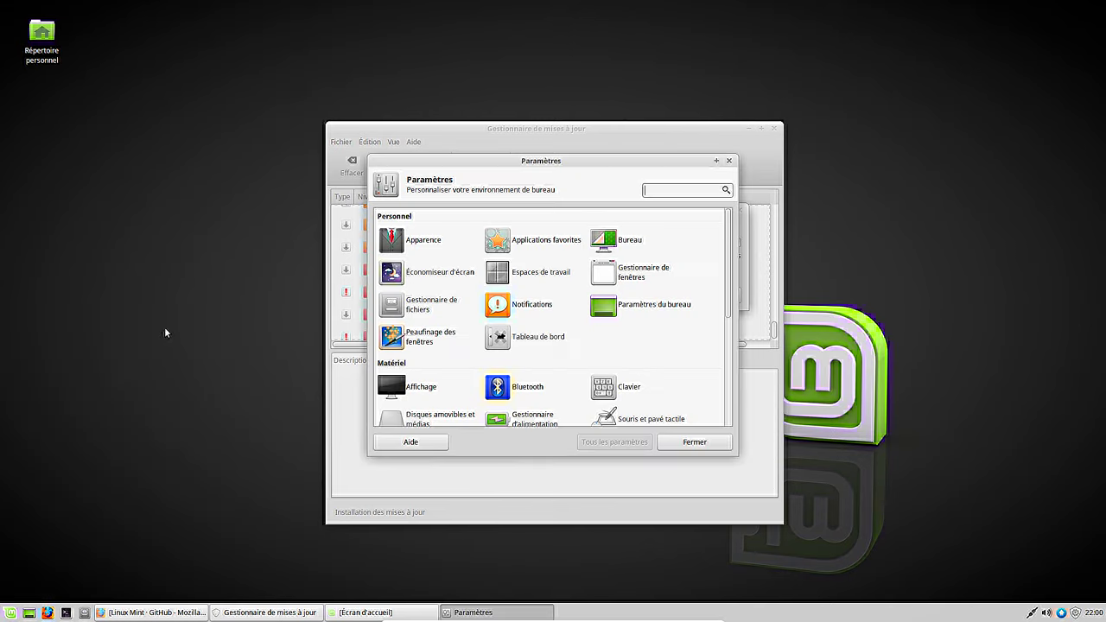
drag(538, 158, 459, 93)
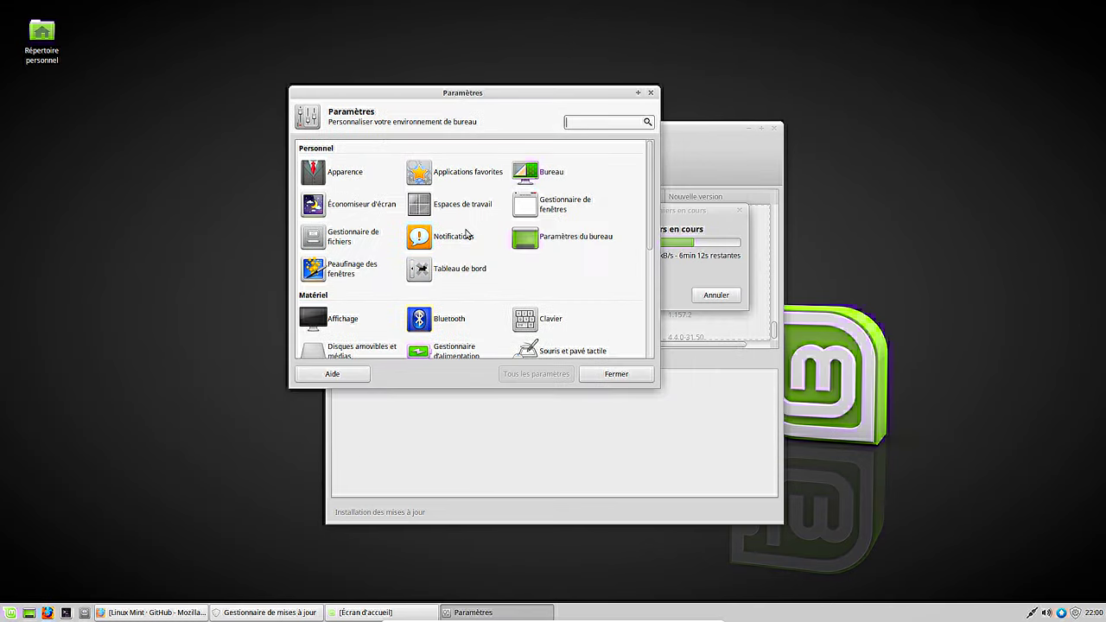
scroll(467, 233, down, 1)
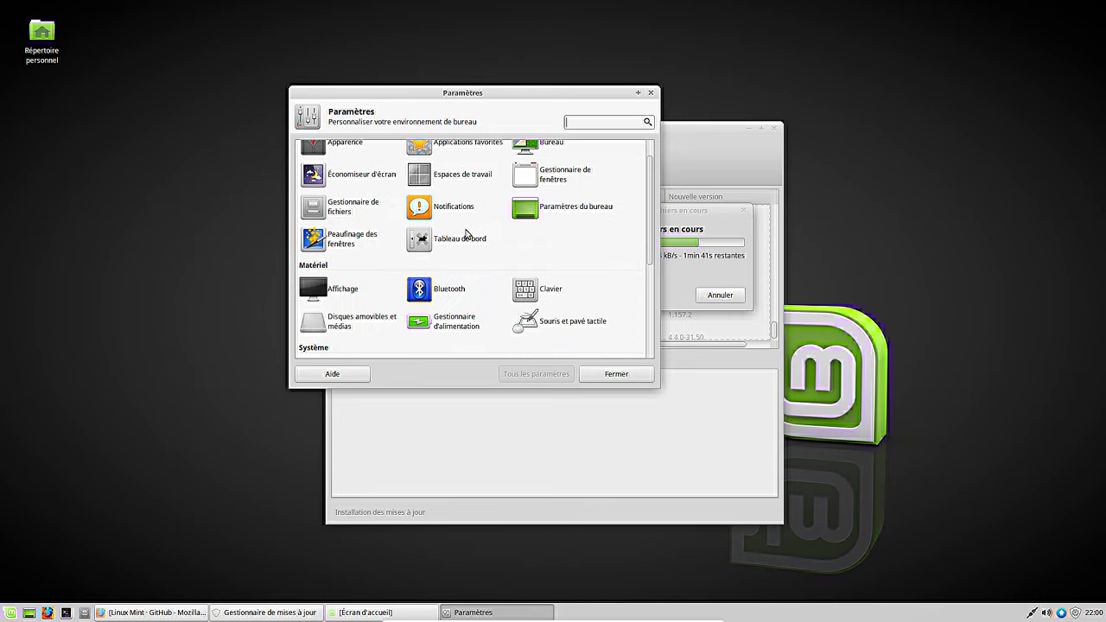
scroll(467, 234, down, 2)
scroll(467, 233, up, 3)
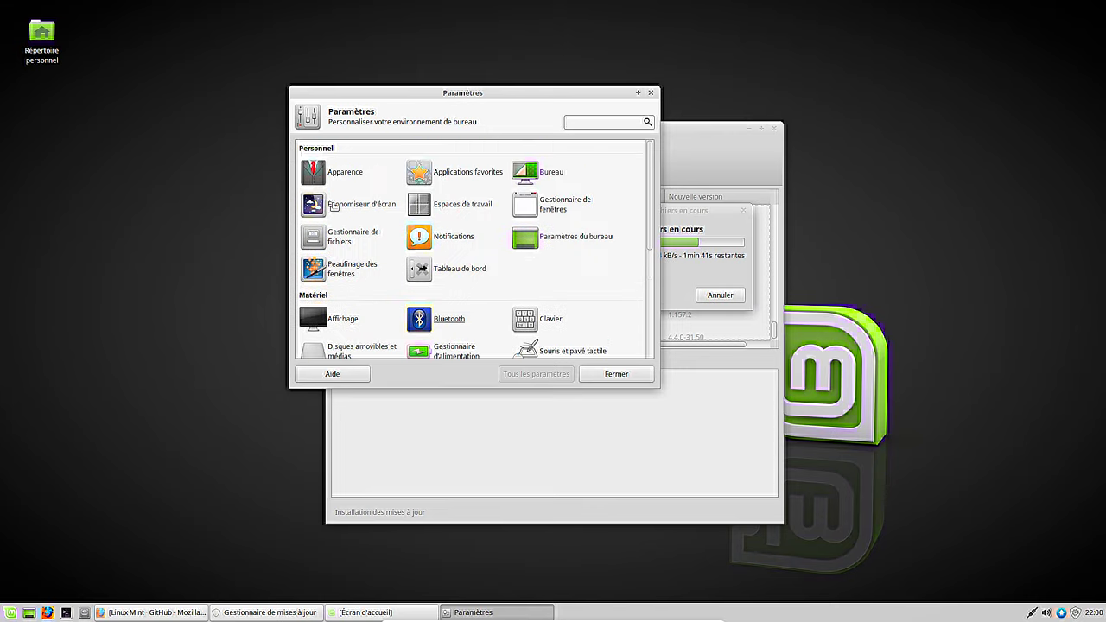
Set the desktop style to Mint-Y in the Apparence settings
click(363, 182)
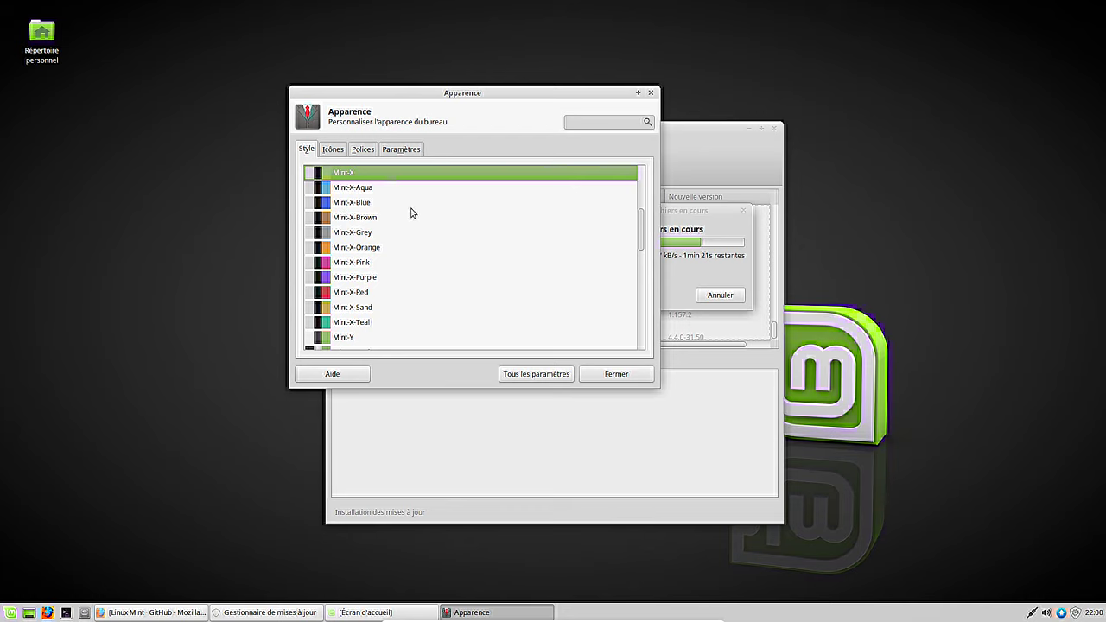
drag(442, 95, 198, 137)
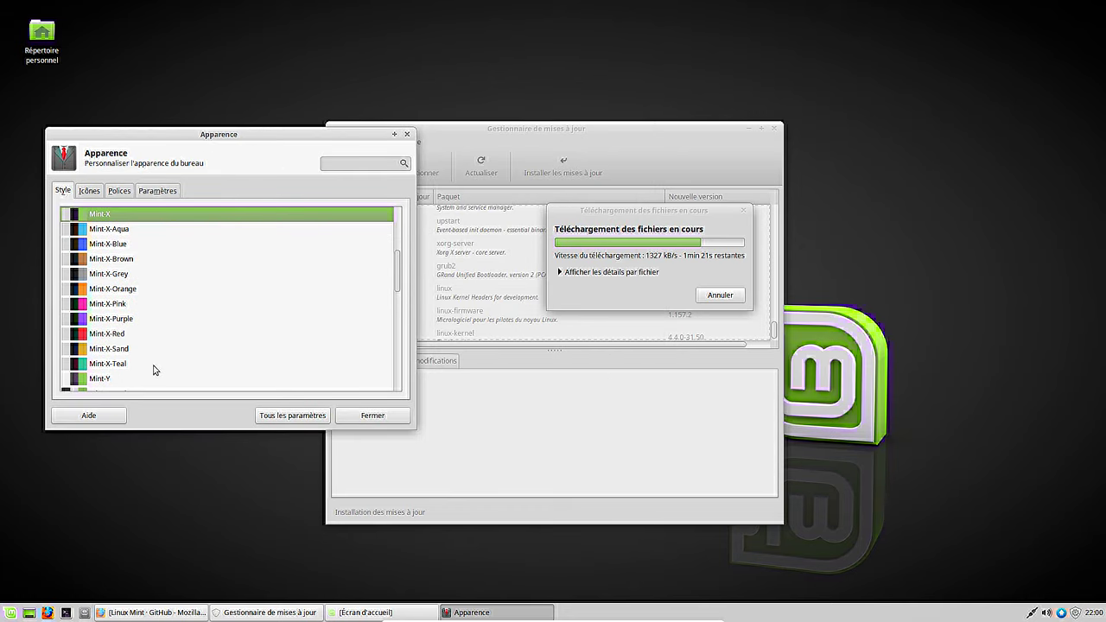
scroll(148, 373, down, 1)
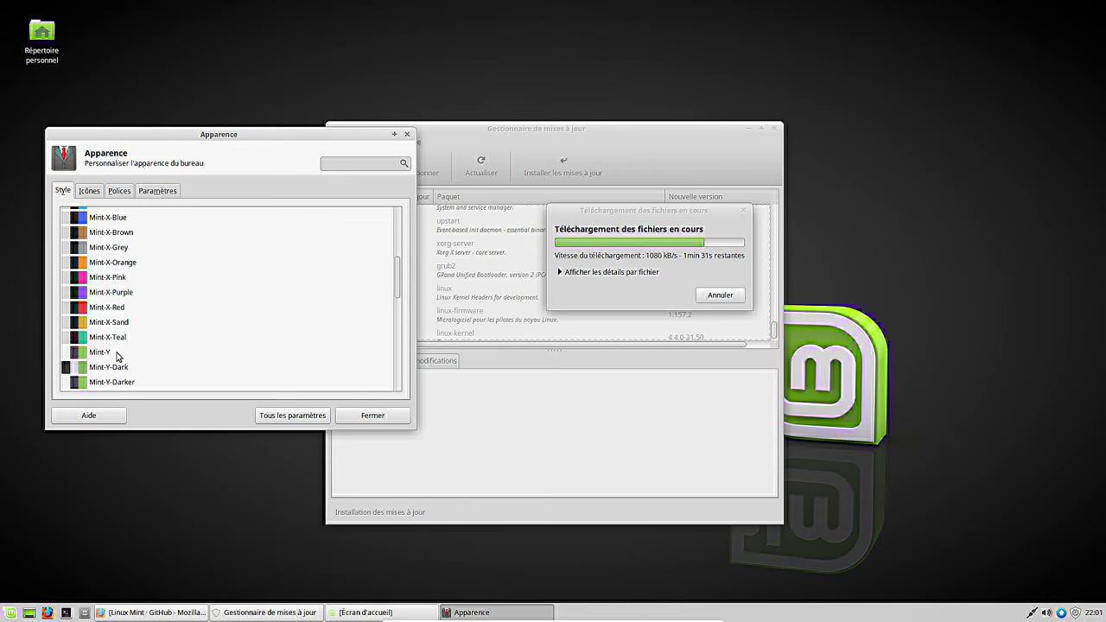
click(117, 355)
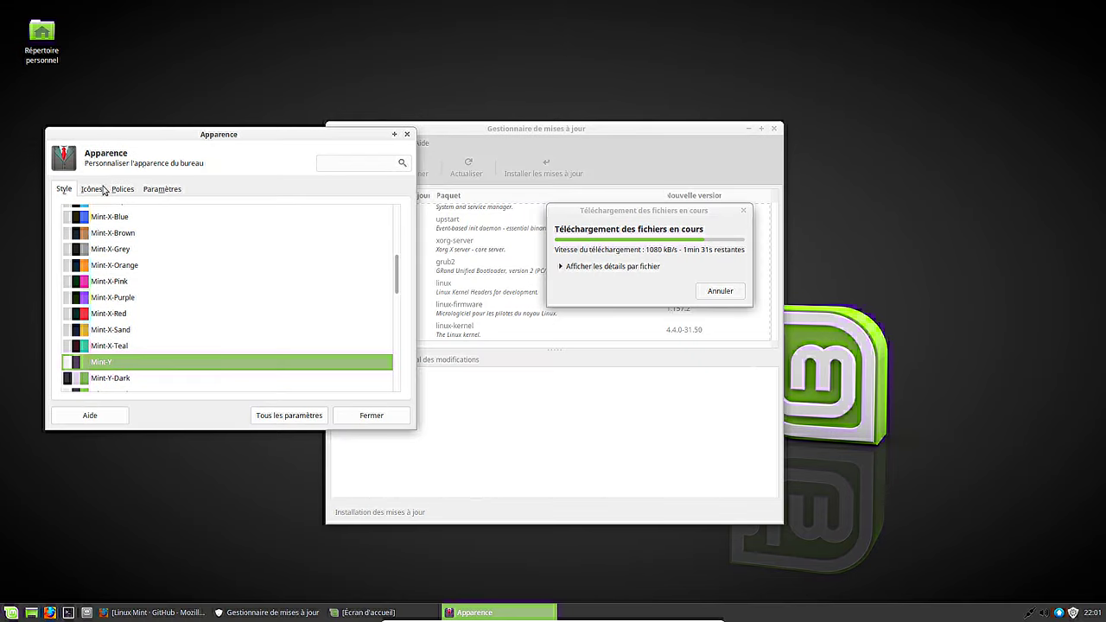
Change the icon theme to one listed beyond Mint-X-Teal at the end of the list, and return to all settings
click(95, 191)
scroll(125, 318, up, 1)
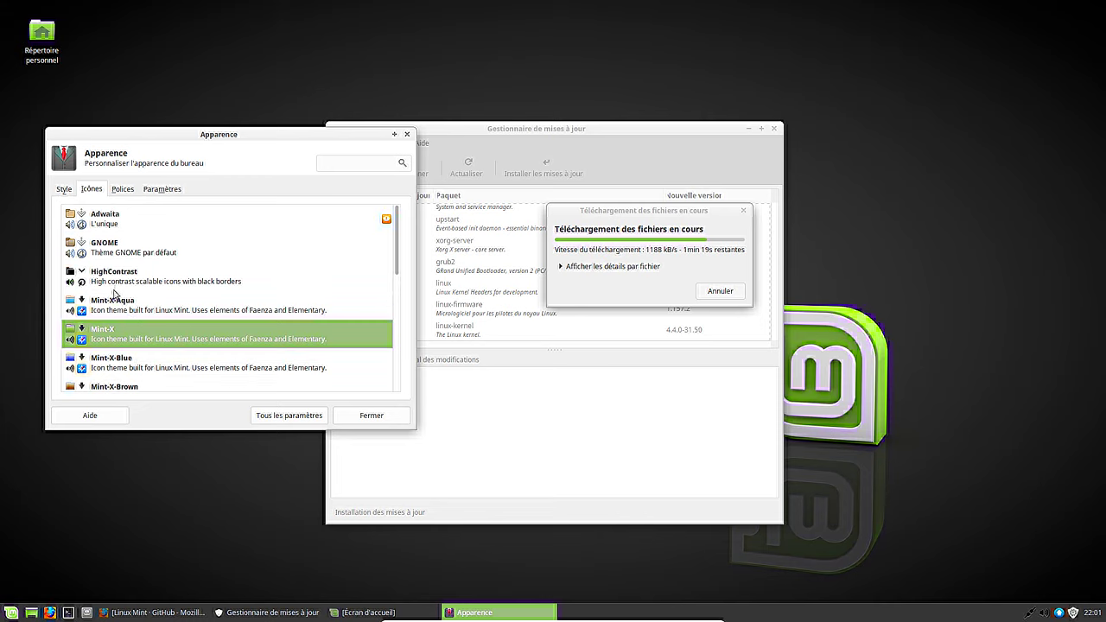
scroll(117, 294, down, 3)
scroll(119, 337, down, 3)
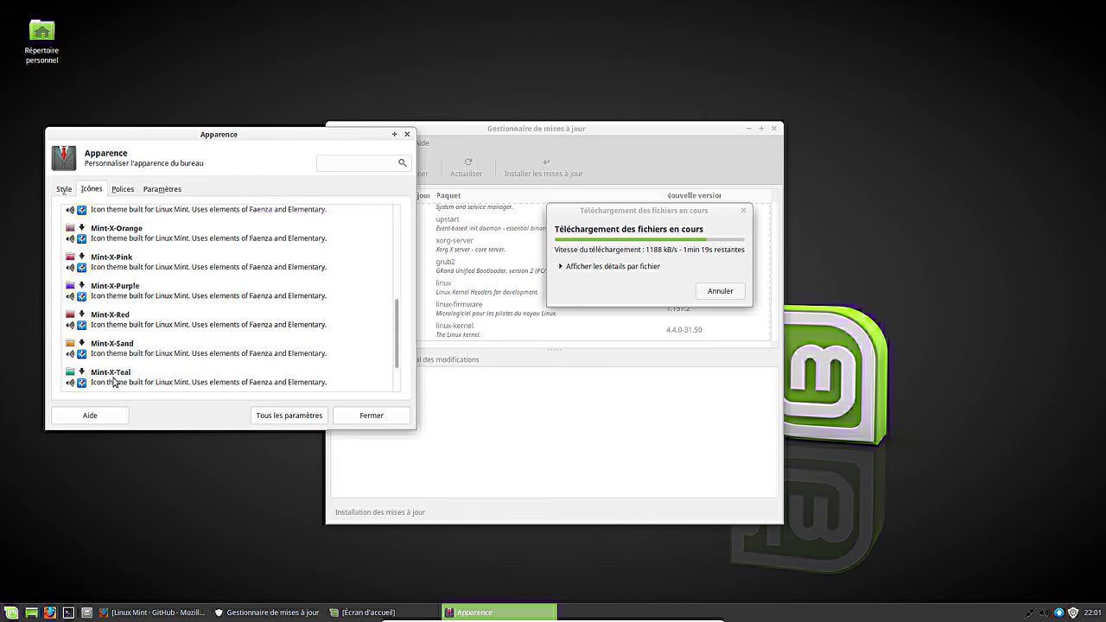
scroll(116, 383, down, 2)
click(123, 373)
click(290, 415)
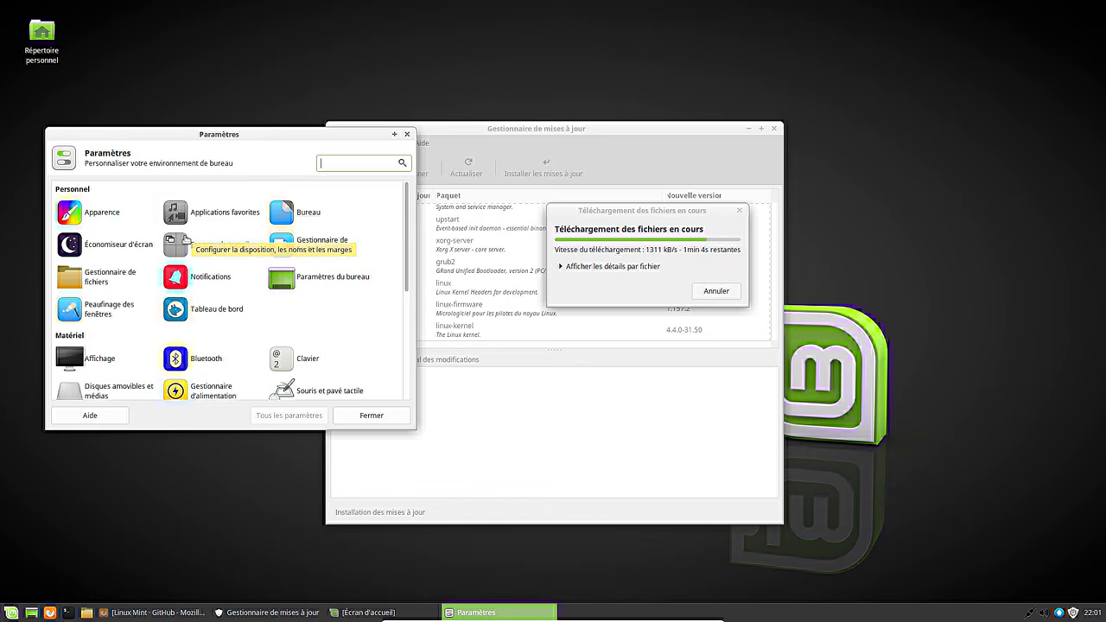
Set the window theme to Mint-Y in the Gestionnaire de fenêtres settings and return to all settings
scroll(330, 298, down, 5)
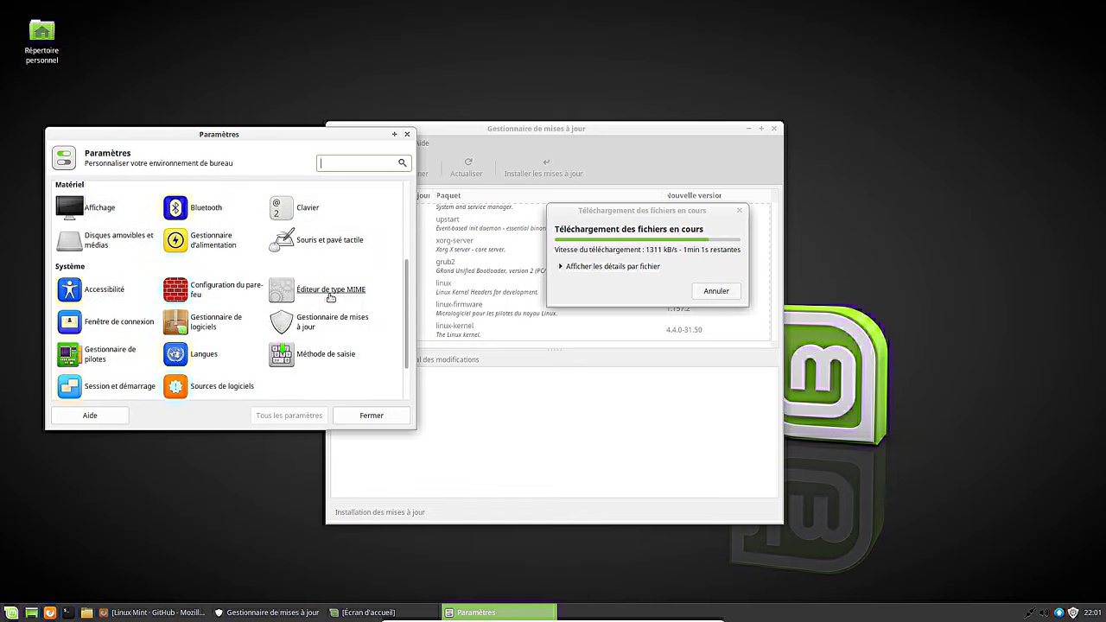
scroll(330, 298, down, 1)
scroll(328, 260, up, 6)
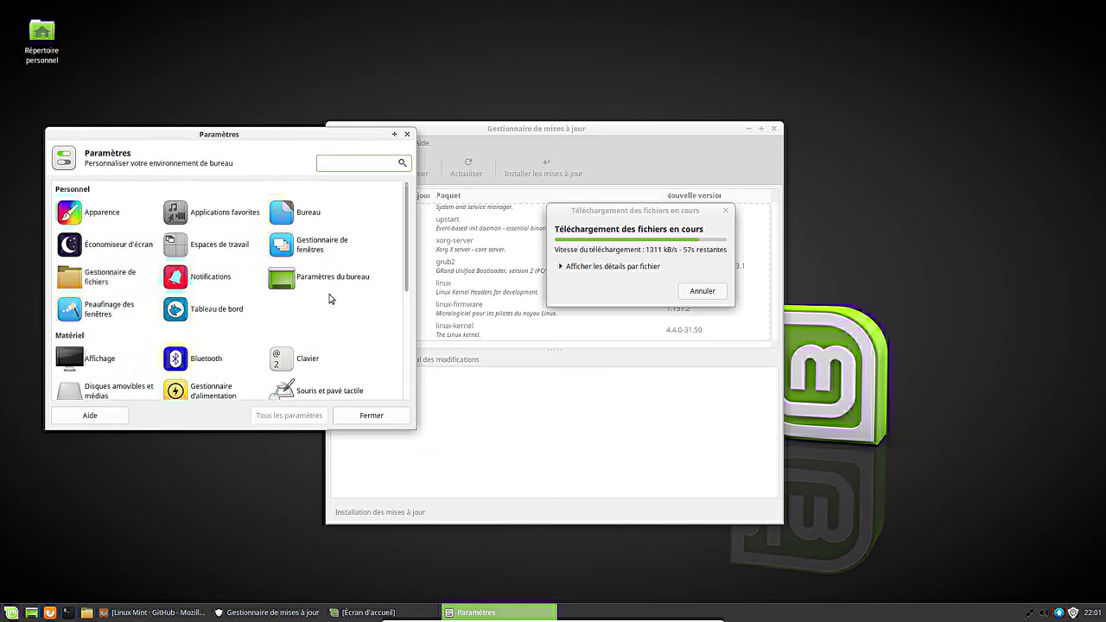
click(312, 247)
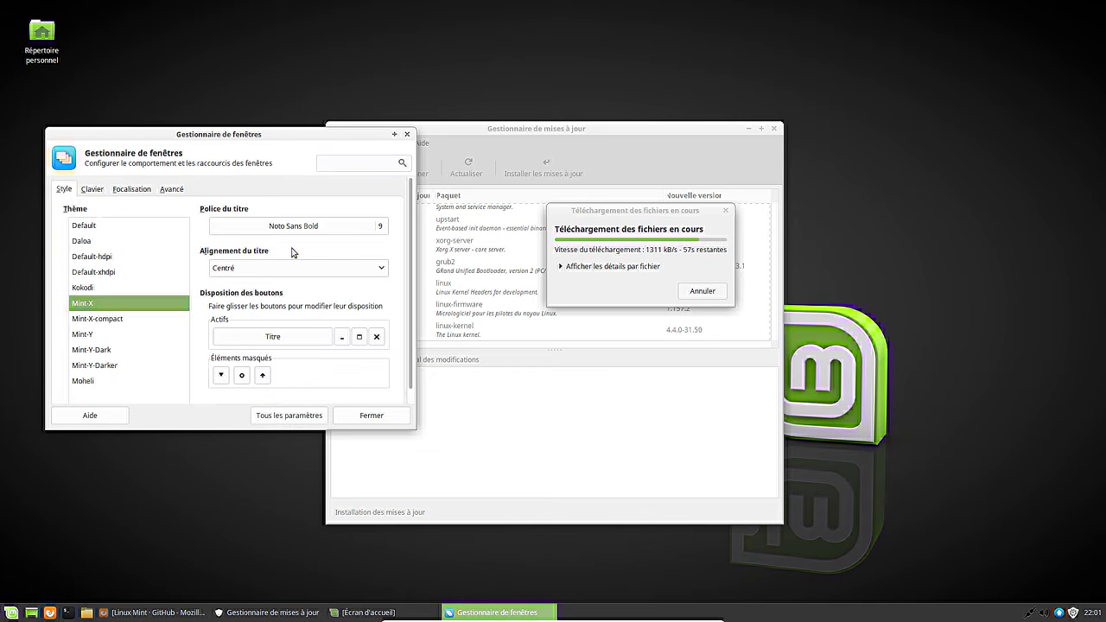
click(95, 336)
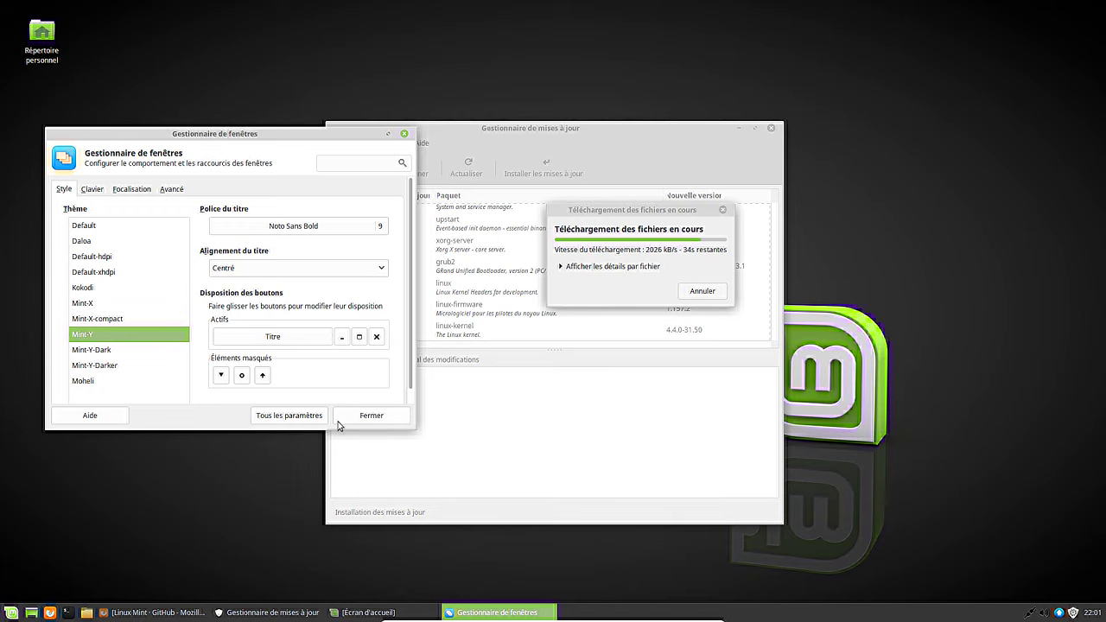
click(303, 422)
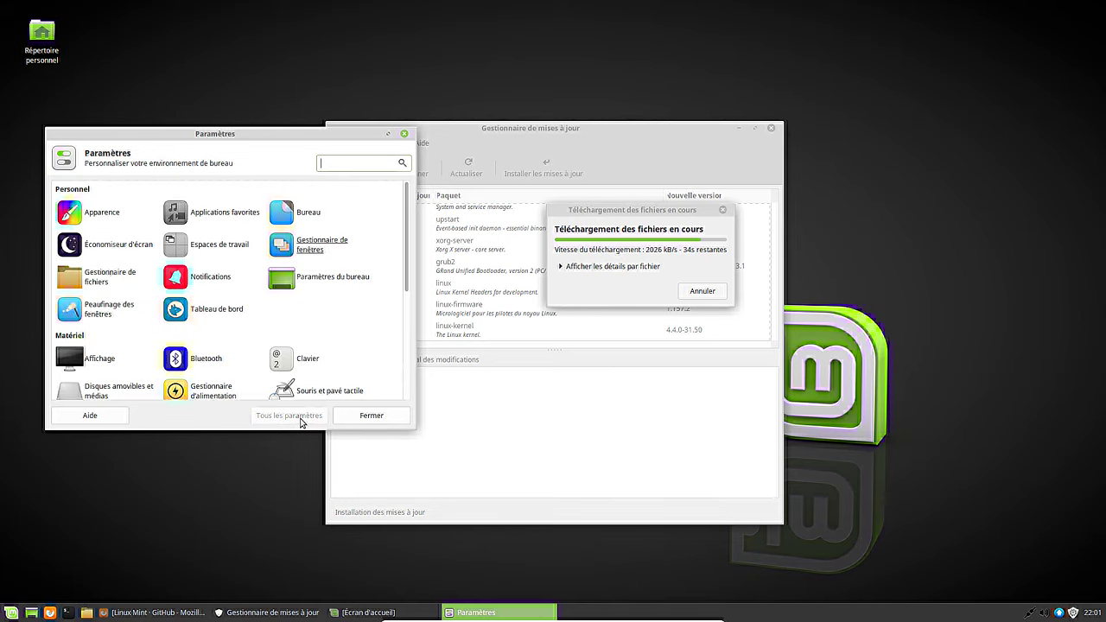
Look through the whole Paramètres window down to the Autres section, and close it
drag(267, 137, 321, 162)
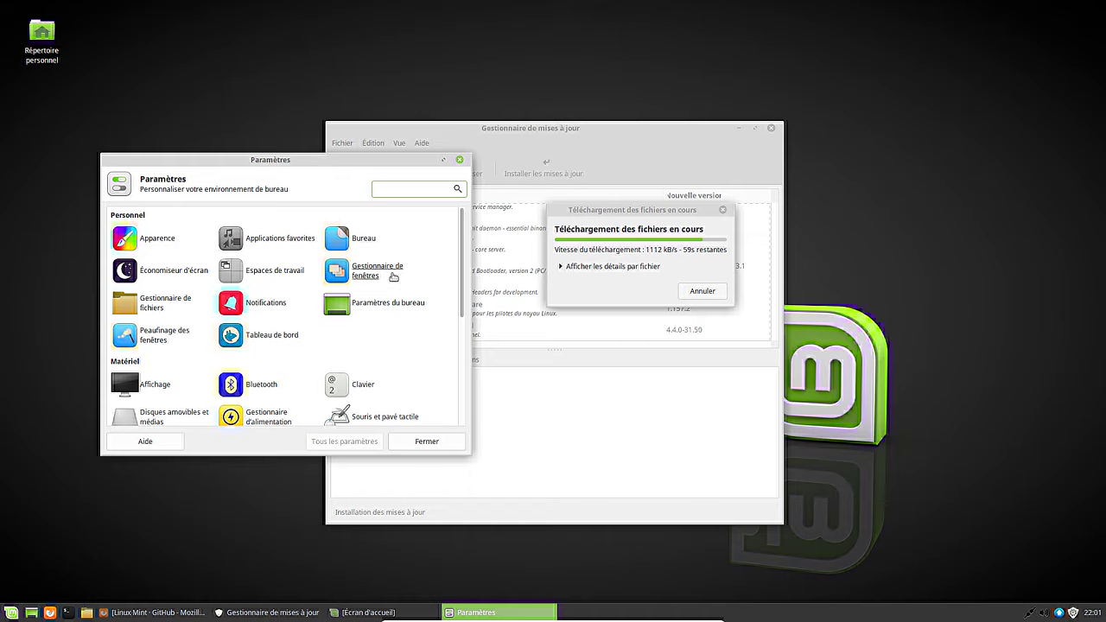
scroll(372, 275, down, 2)
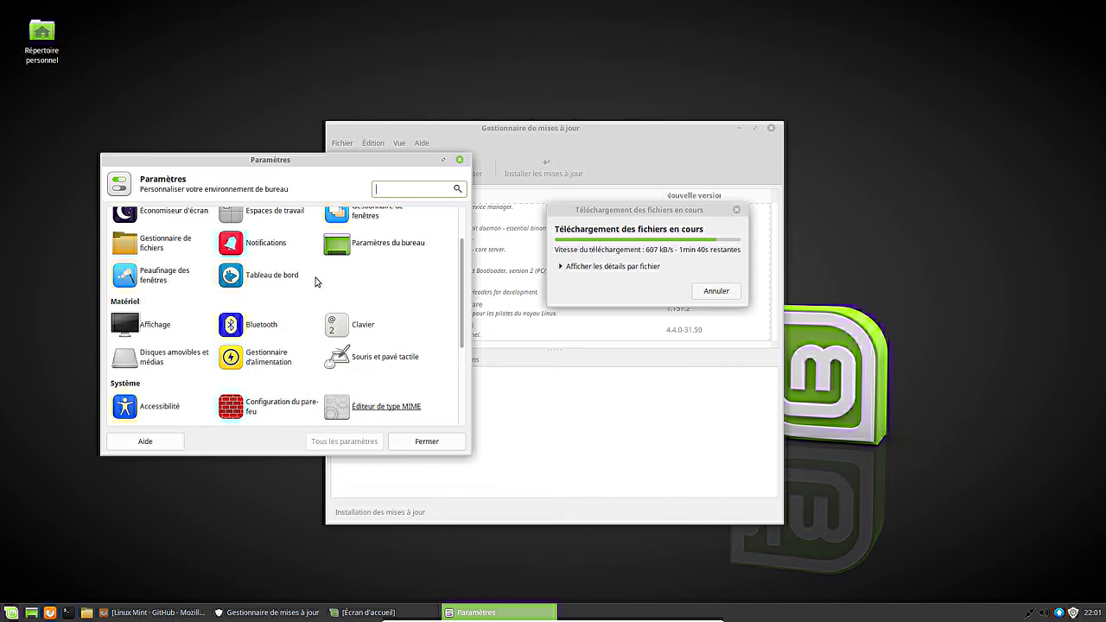
scroll(302, 275, up, 2)
scroll(303, 259, down, 6)
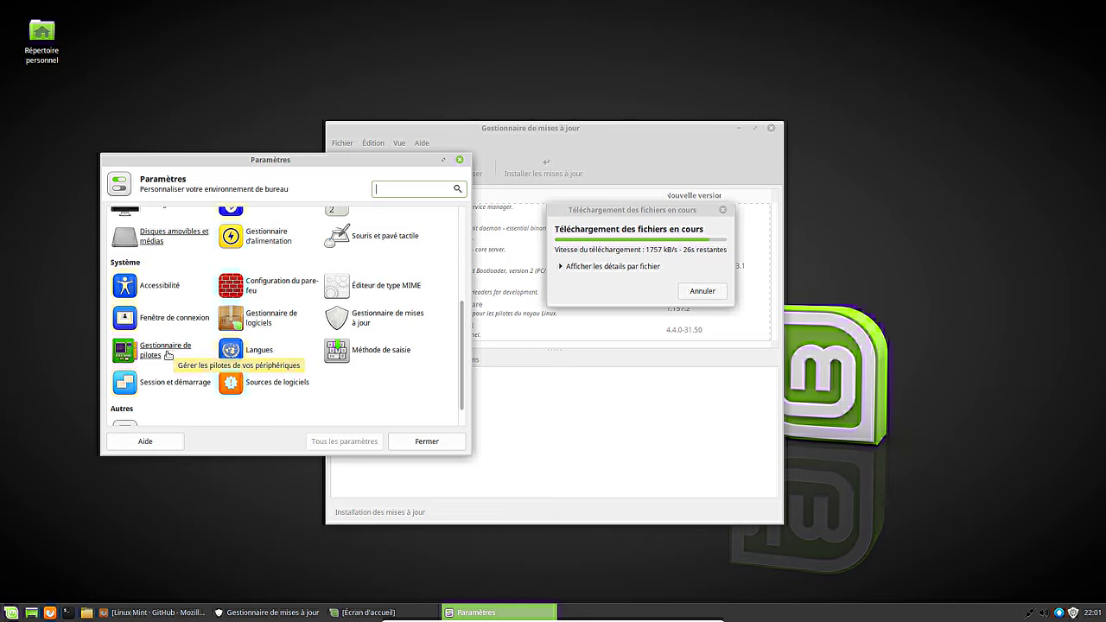
scroll(372, 320, down, 1)
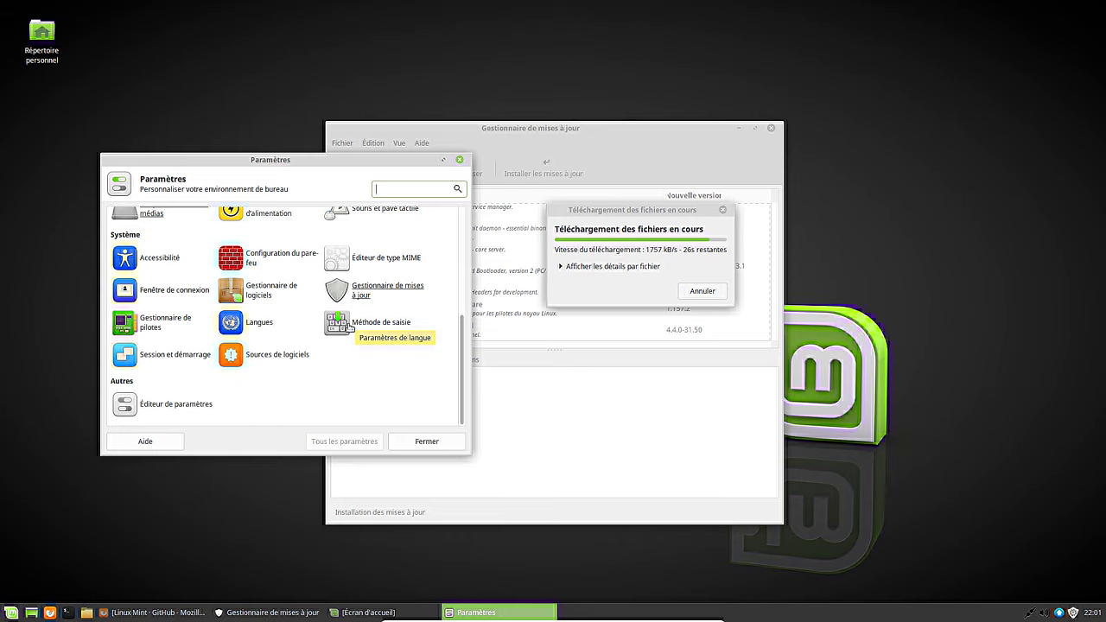
click(402, 443)
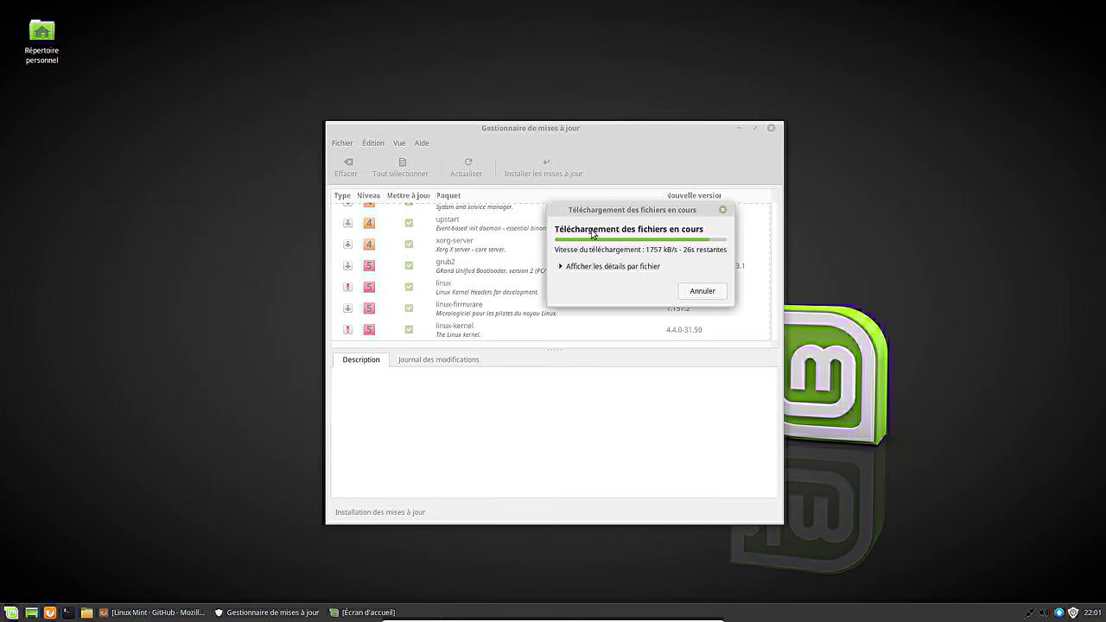
Move the download progress dialog lower, and take a quick look at the personal home folder before closing it
drag(608, 217, 609, 295)
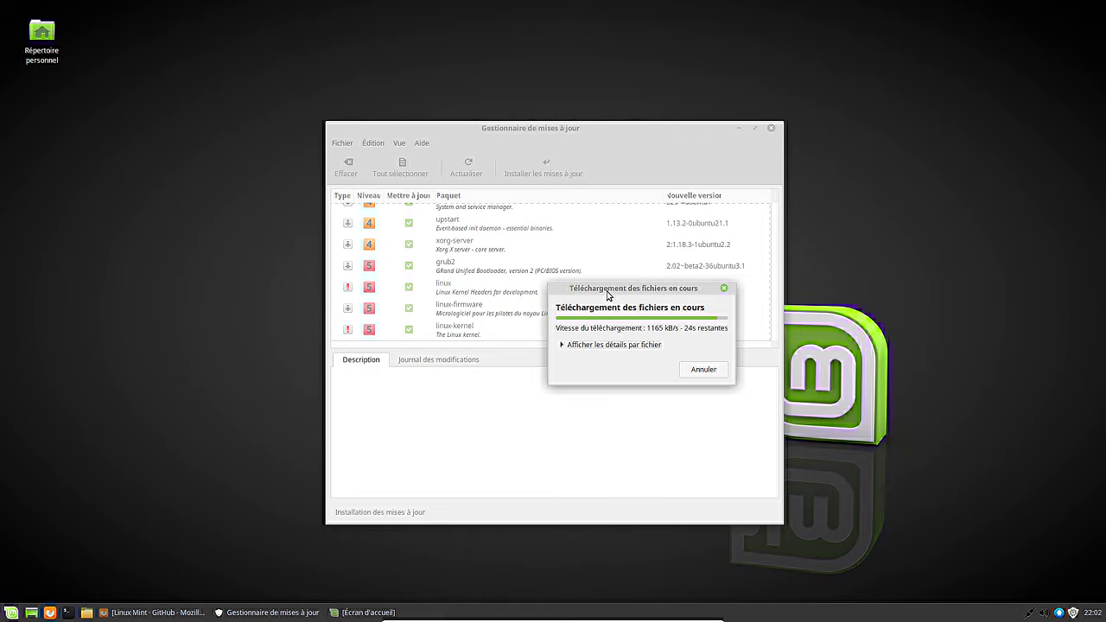
double_click(41, 35)
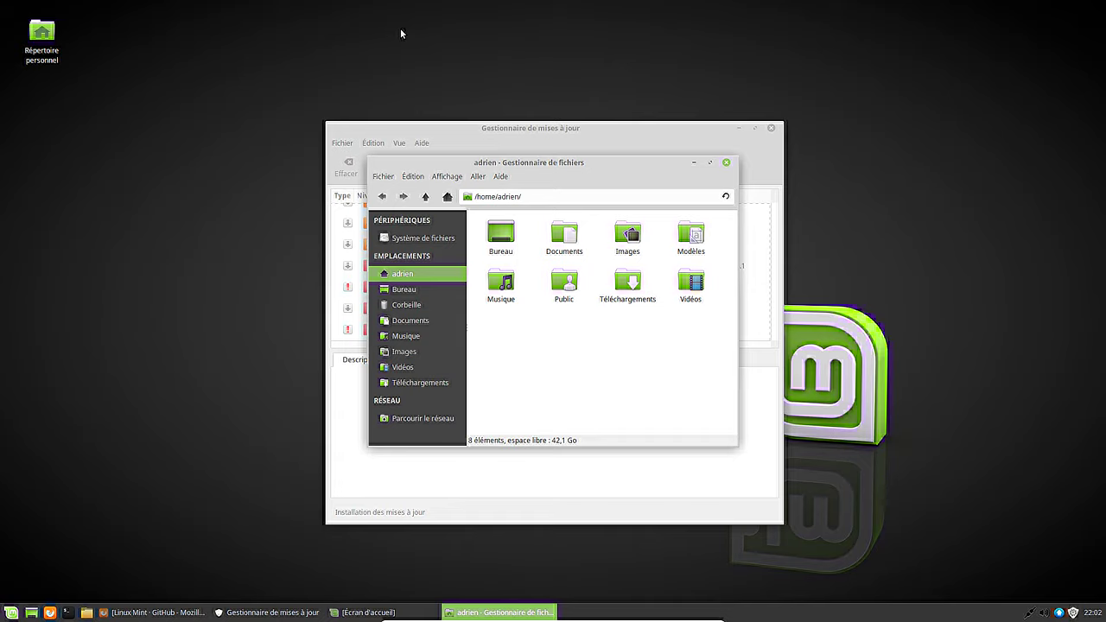
click(726, 164)
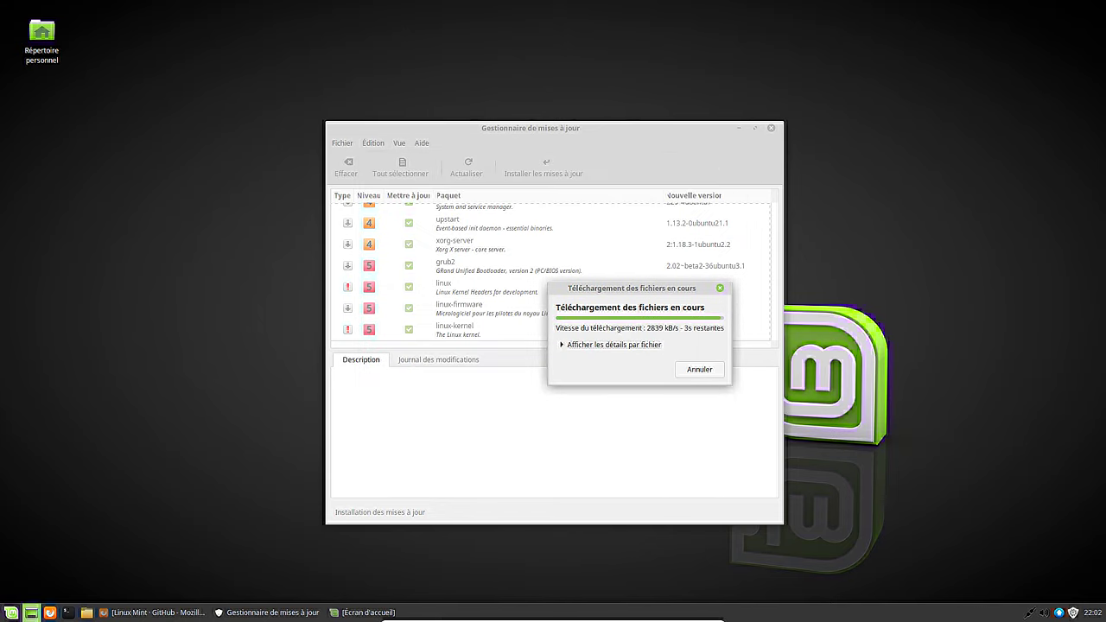
Launch the Gestionnaire de logiciels, authenticate with the administrator password, and shift its window slightly lower
click(8, 614)
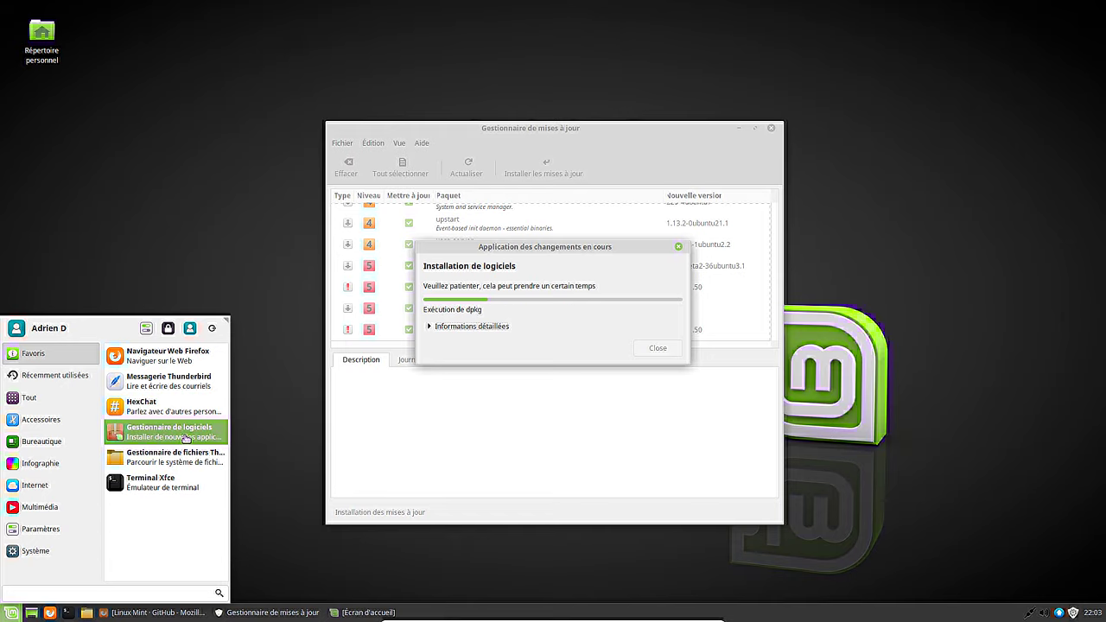
click(185, 438)
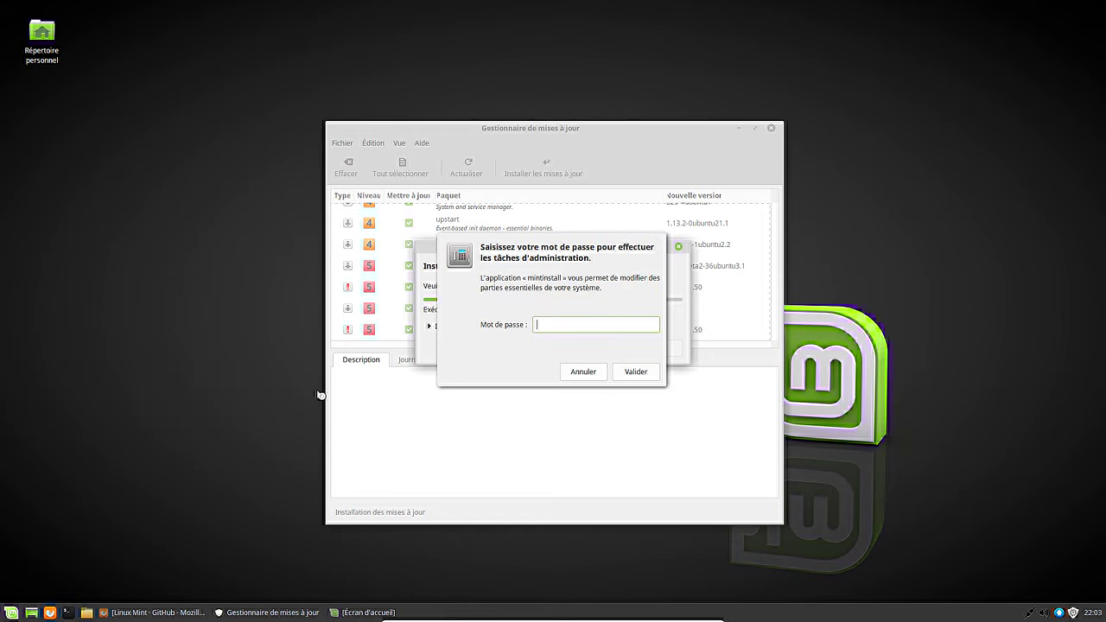
text(••)
key(Return)
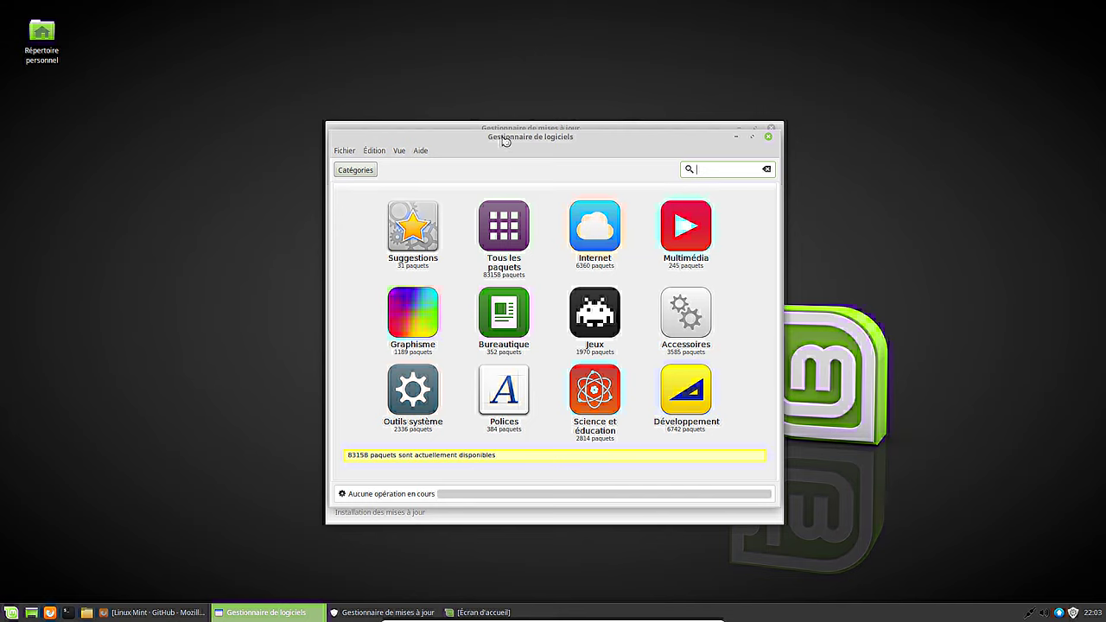
mouse_move(505, 141)
mouse_down()
mouse_move(507, 168)
mouse_move(508, 151)
mouse_up()
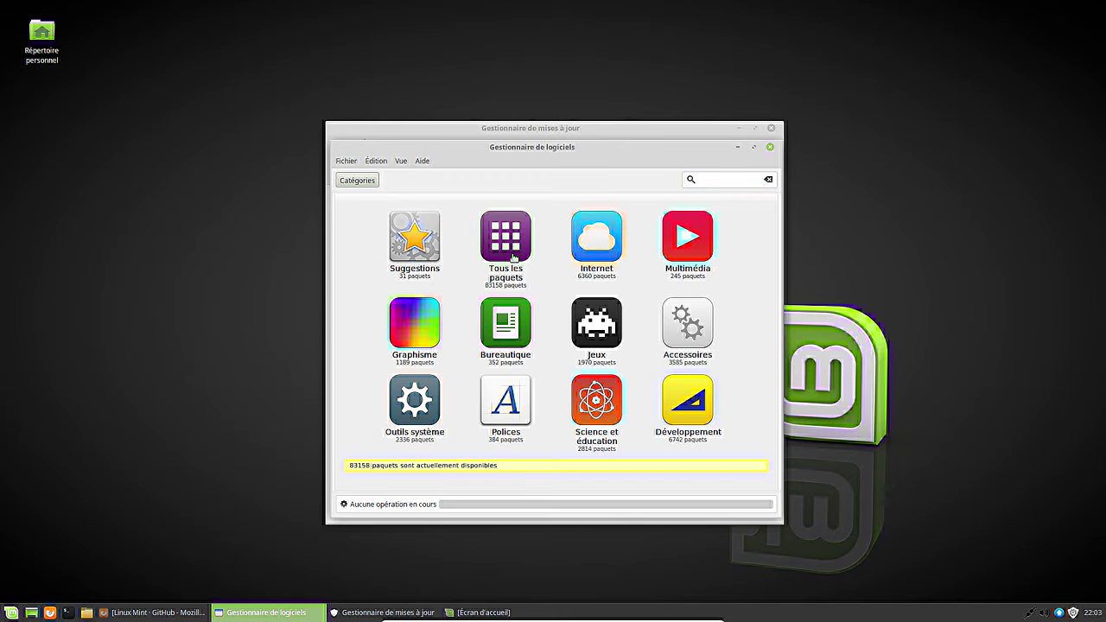
Show all packages in the Gestionnaire de logiciels and look over the top-rated applications
click(514, 258)
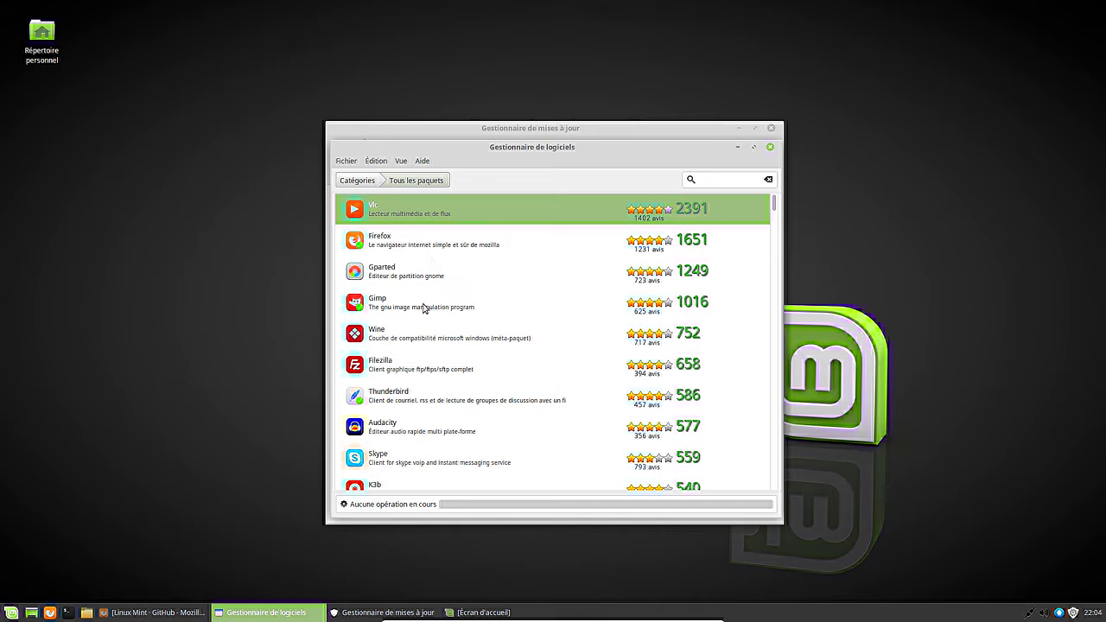
scroll(472, 449, down, 2)
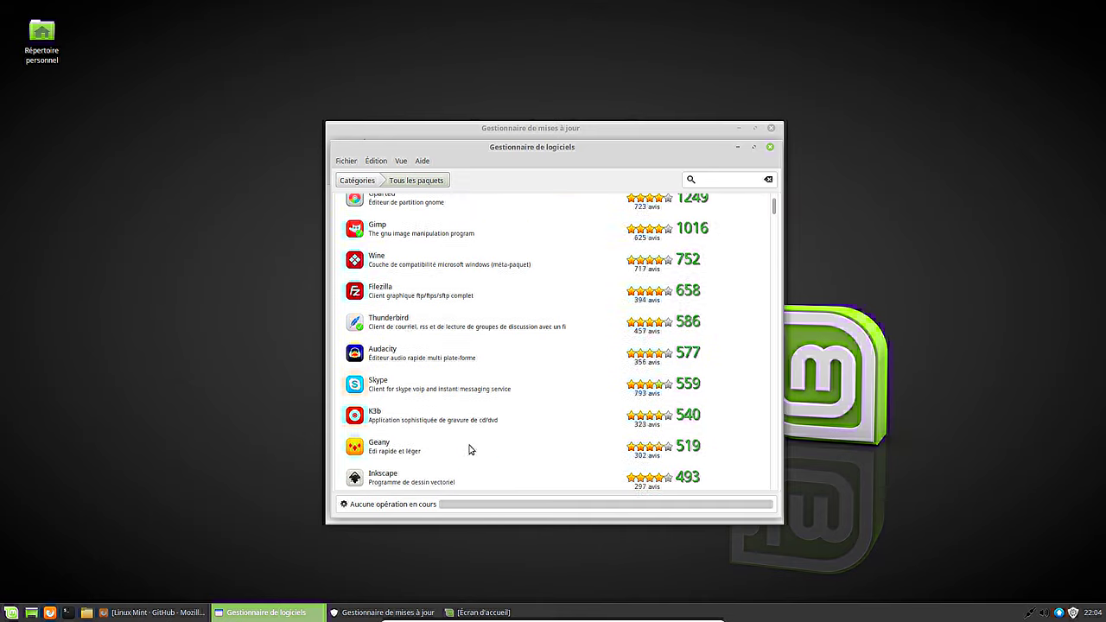
scroll(471, 450, down, 1)
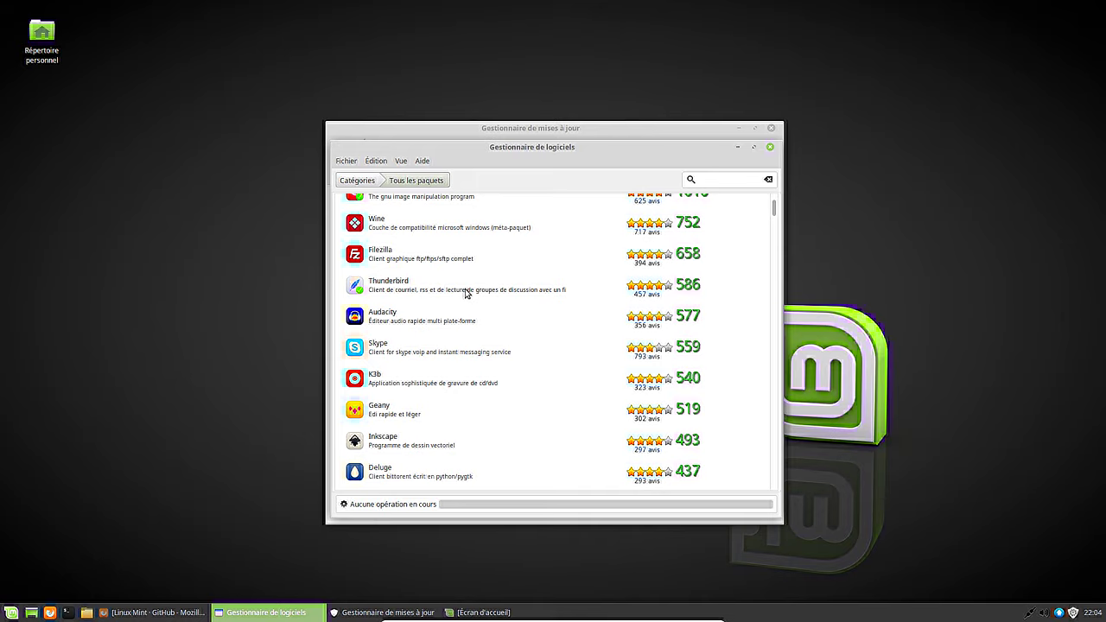
scroll(465, 294, up, 3)
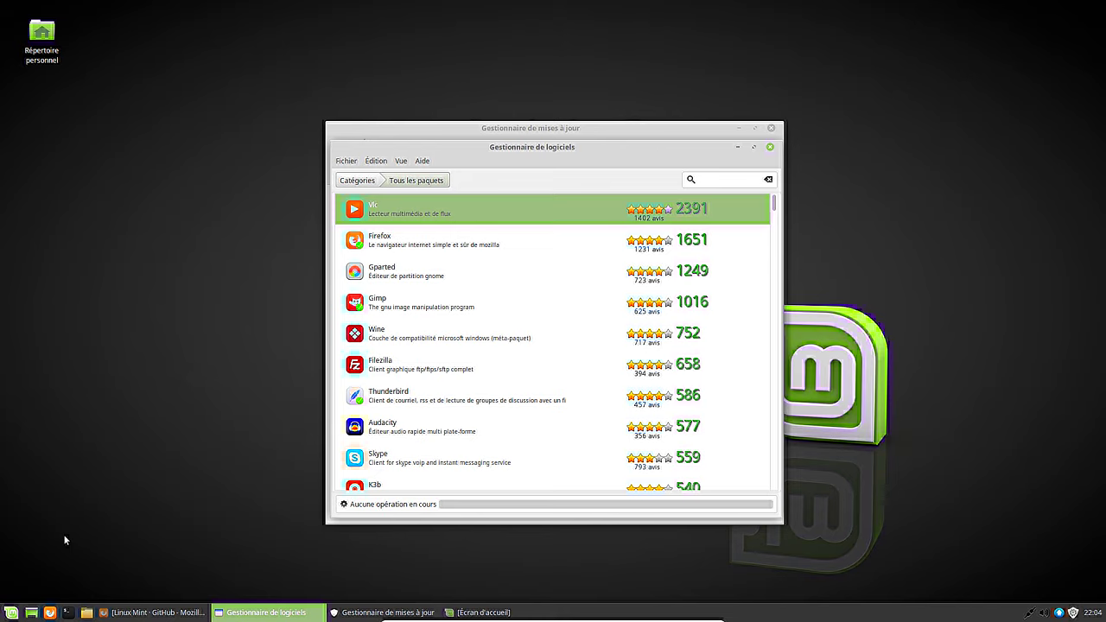
Switch to Firefox and go to pkgs.org in place of the GitHub page
click(173, 616)
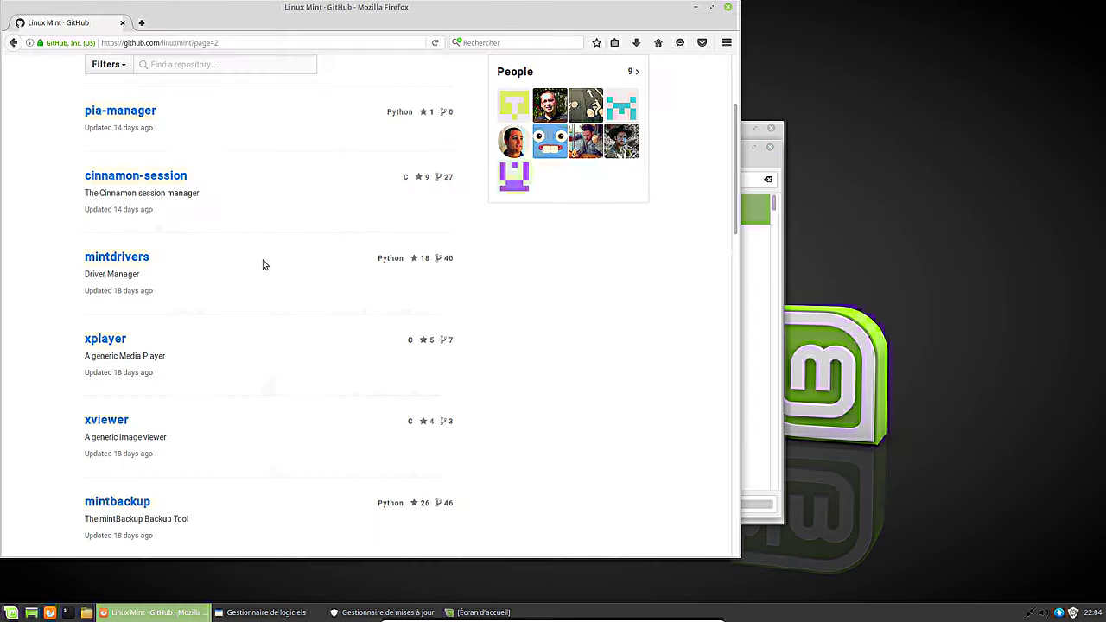
click(199, 43)
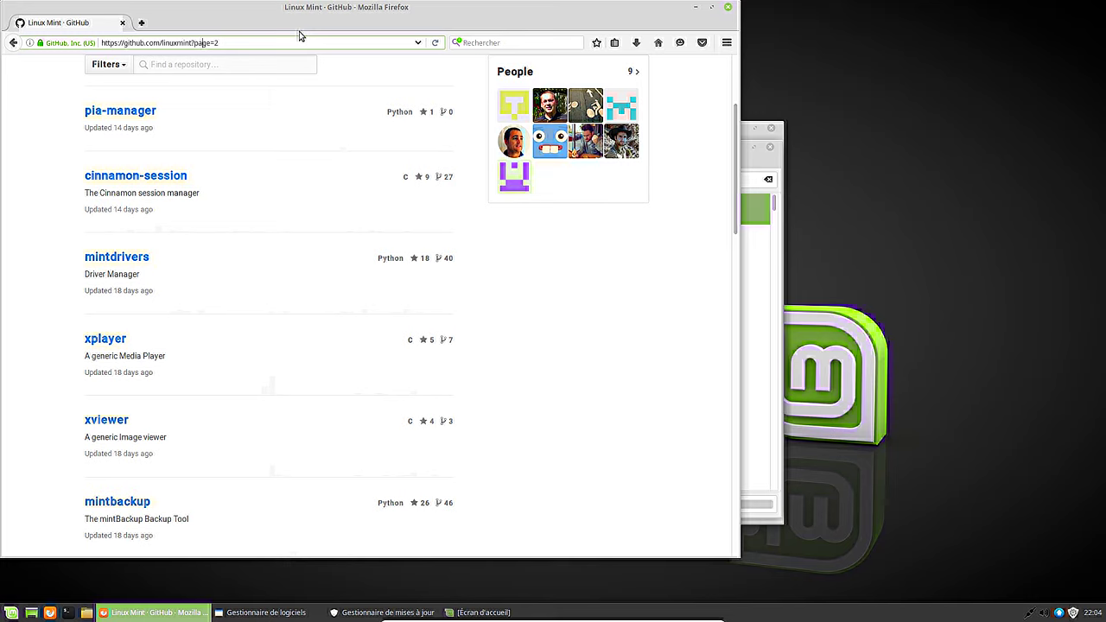
key(ctrl+a)
text(pkgs.or)
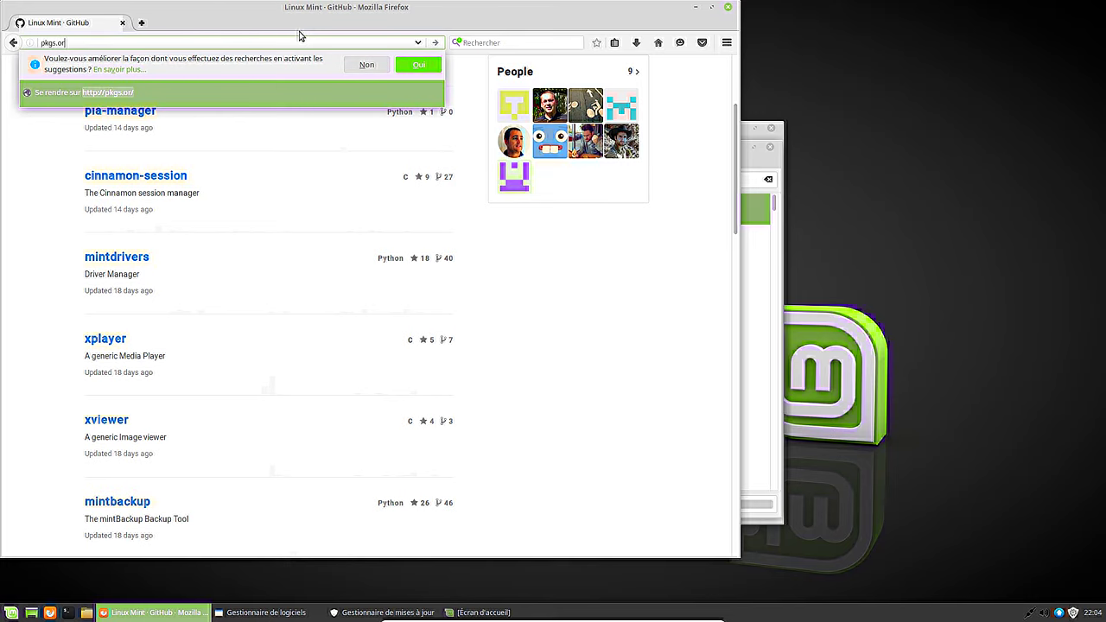
text(g)
key(Return)
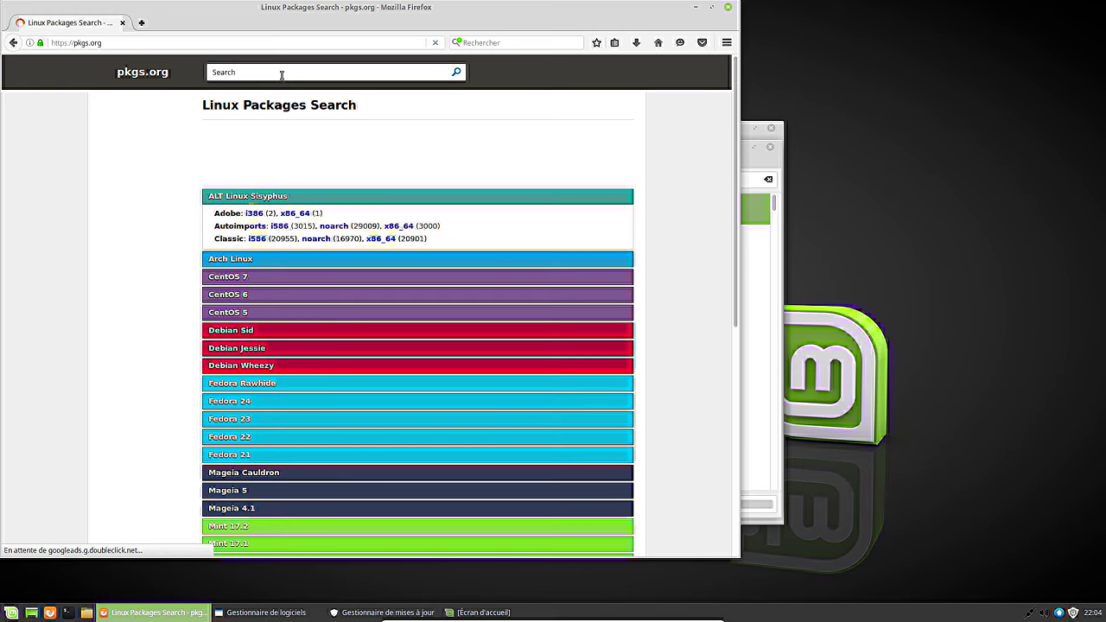
Search pkgs.org for skype and look through the distributions in the results
click(282, 76)
text(skype)
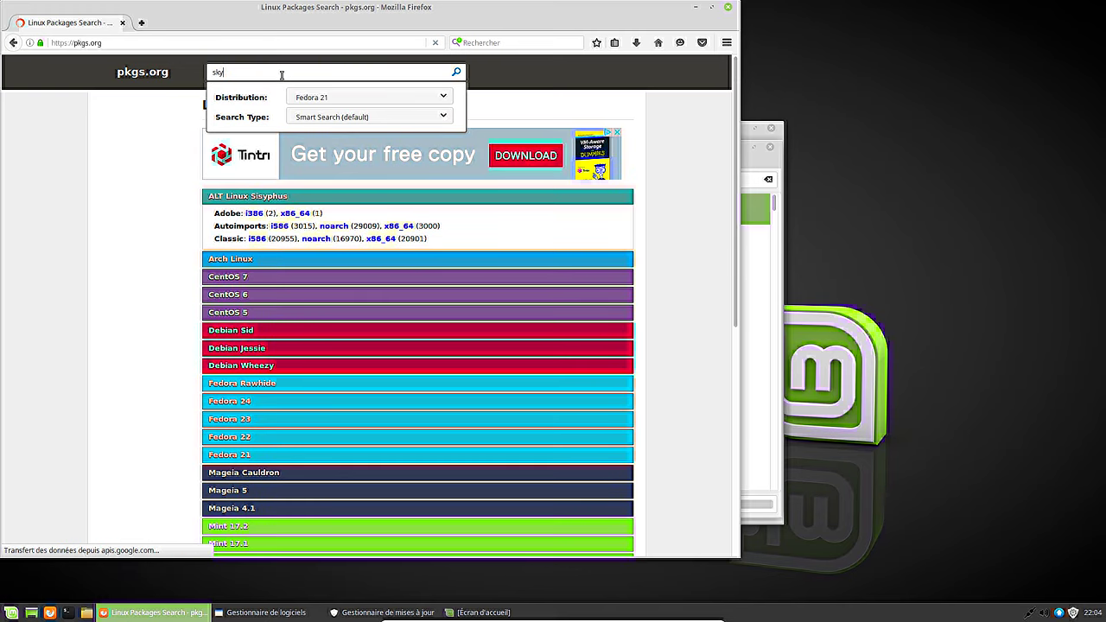
key(Return)
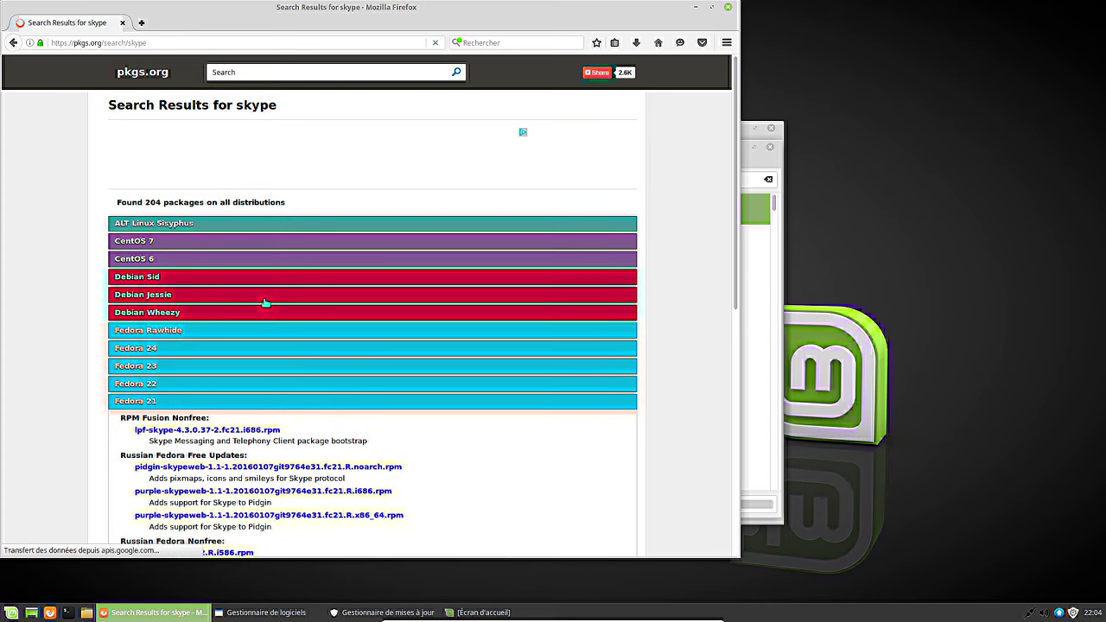
scroll(286, 280, down, 6)
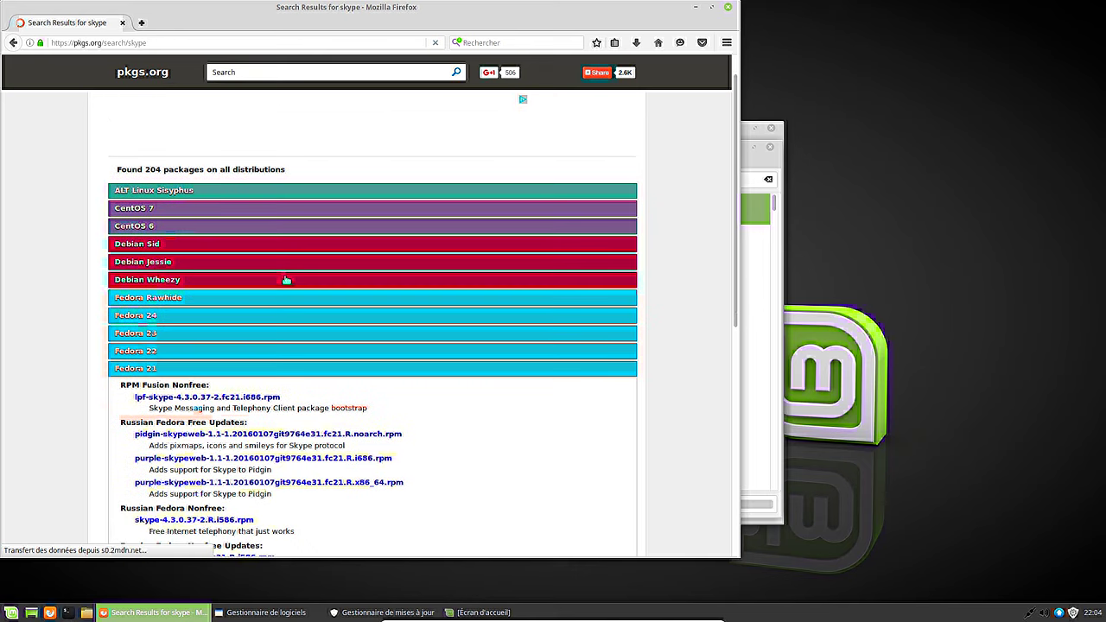
scroll(286, 280, down, 3)
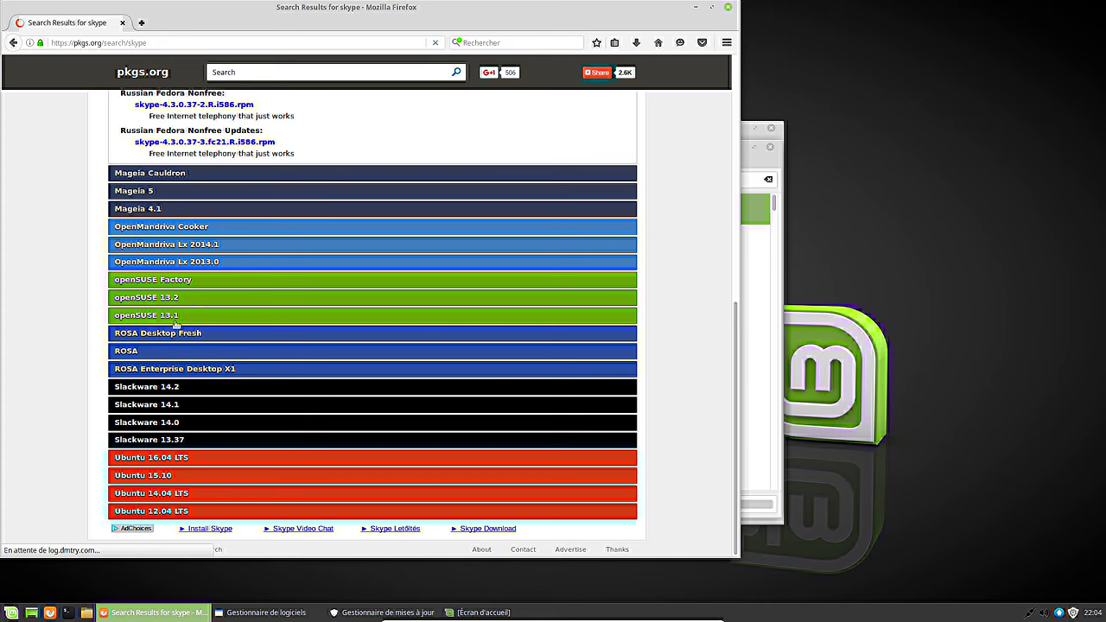
Search pkgs.org for opera and look down the results to the Mint and Ubuntu entries
scroll(198, 294, up, 8)
click(254, 72)
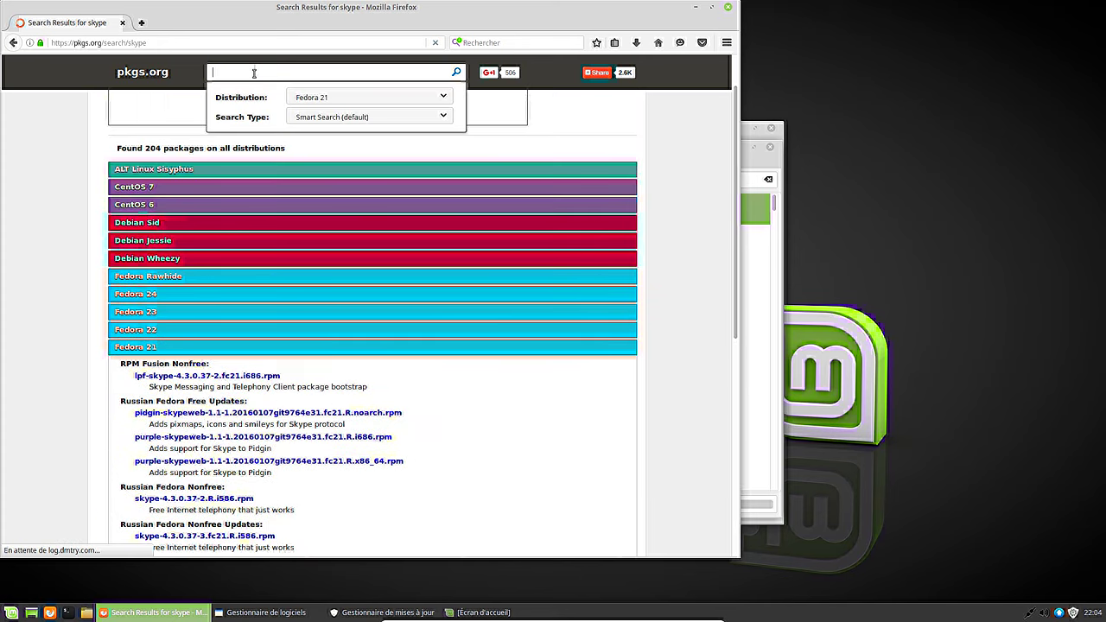
text(opera)
key(Return)
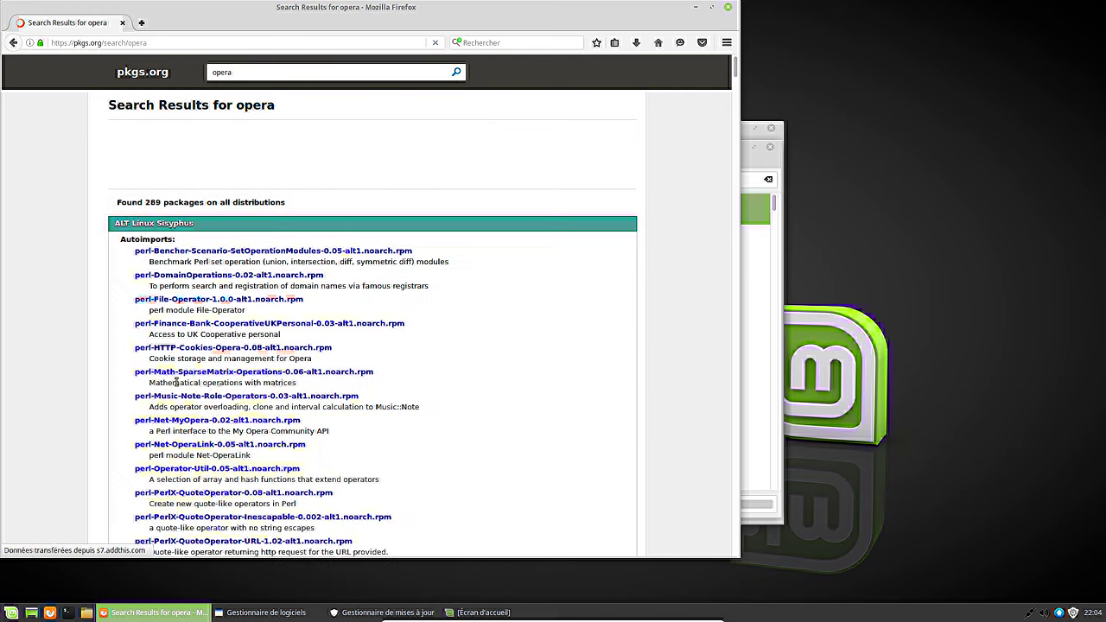
scroll(47, 332, down, 4)
scroll(46, 332, down, 12)
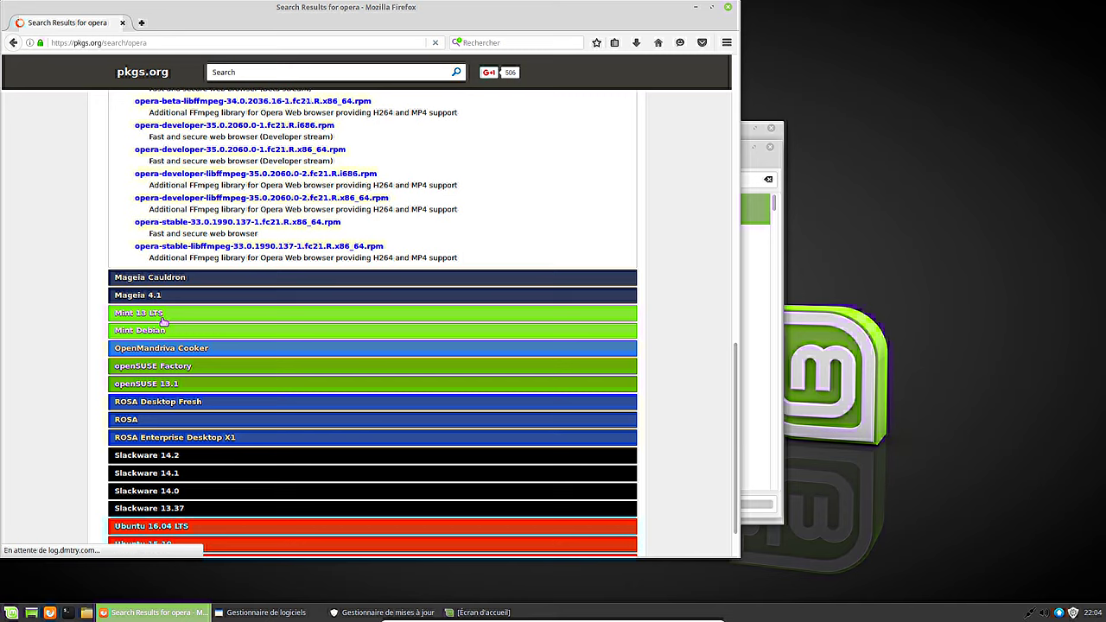
Expand the Mint 13 LTS and Ubuntu 12.04 LTS results and examine the Opera packages they offer
click(183, 317)
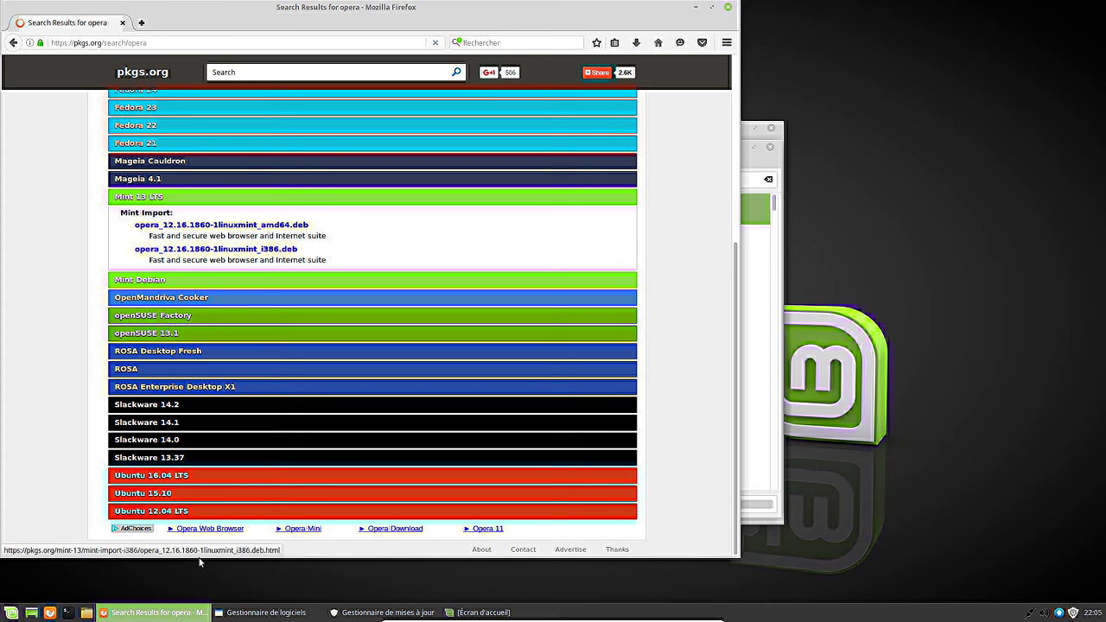
click(183, 512)
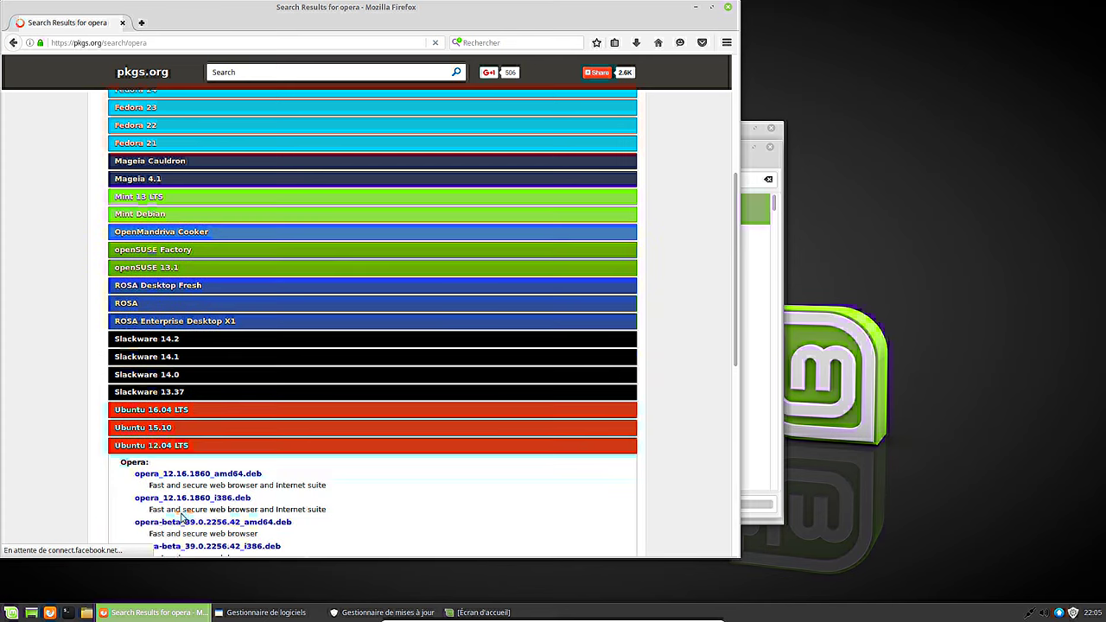
scroll(315, 445, down, 2)
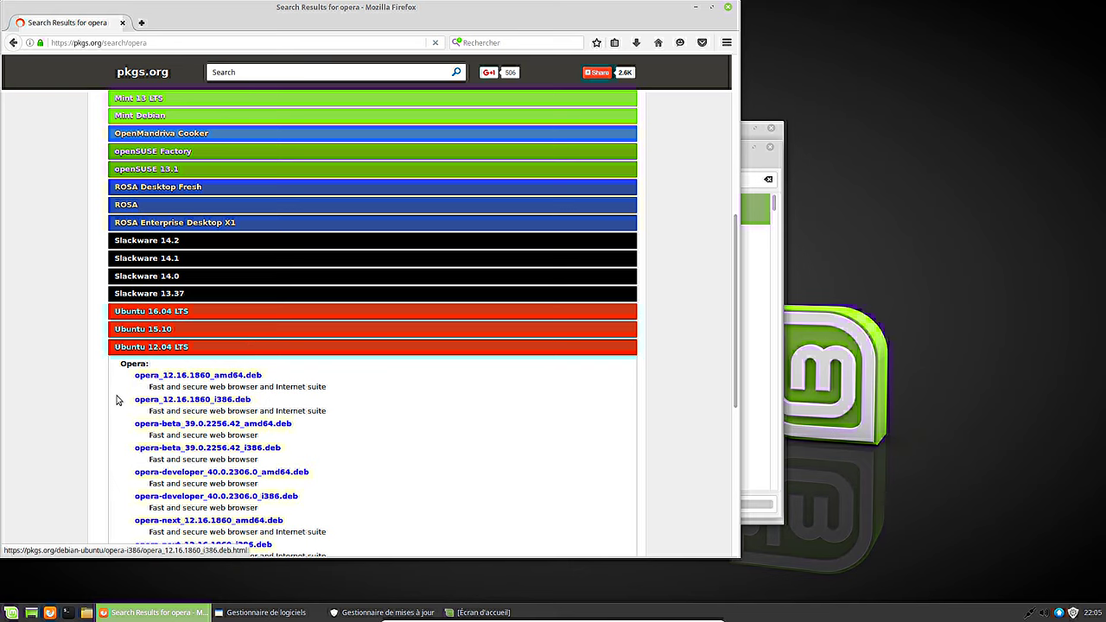
scroll(250, 386, down, 3)
scroll(250, 383, up, 9)
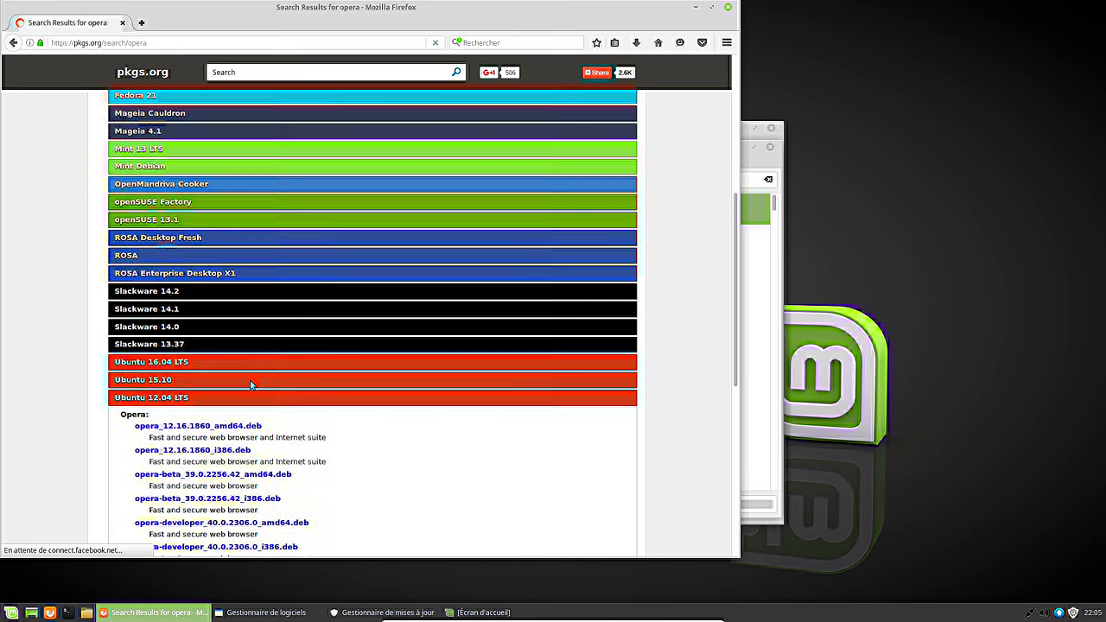
scroll(182, 311, up, 2)
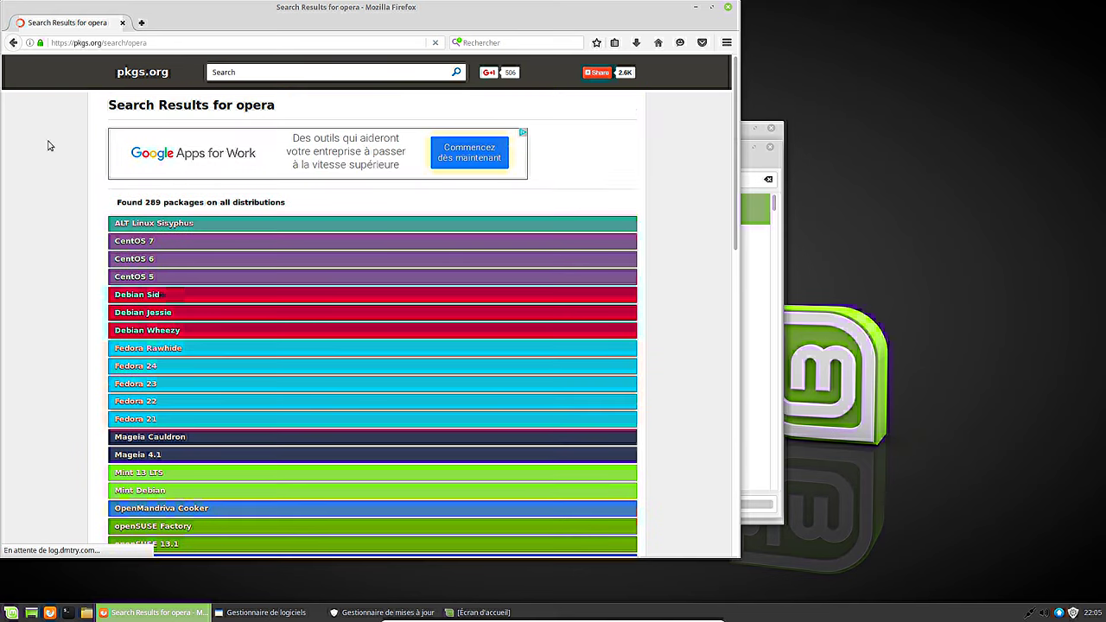
Return to the pkgs.org home page and expand the Mint 17.2 repositories
click(144, 75)
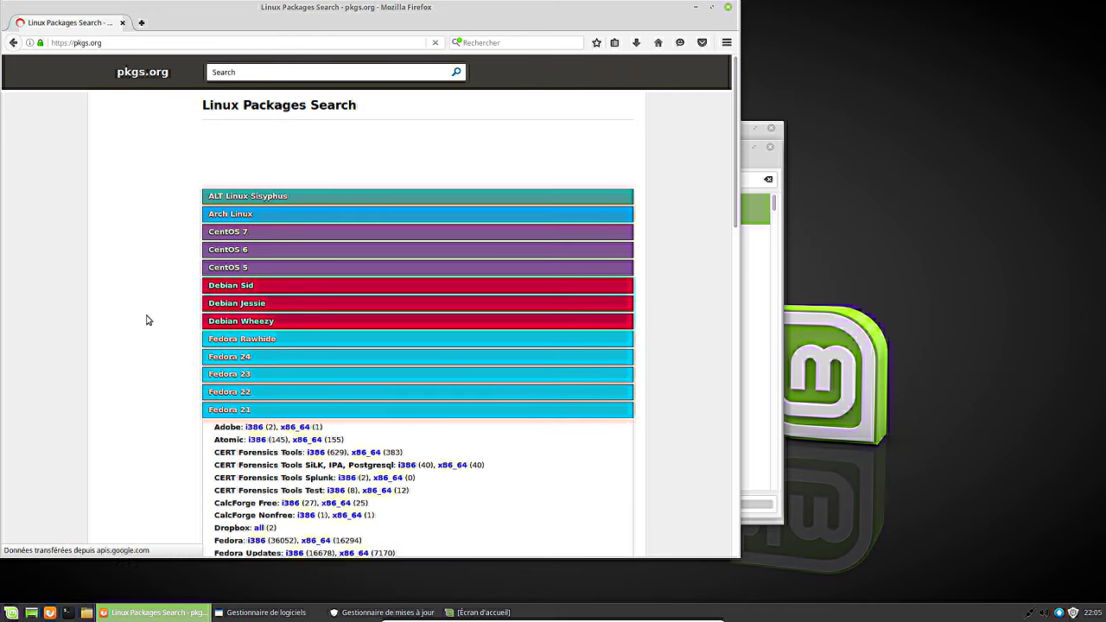
scroll(156, 315, down, 8)
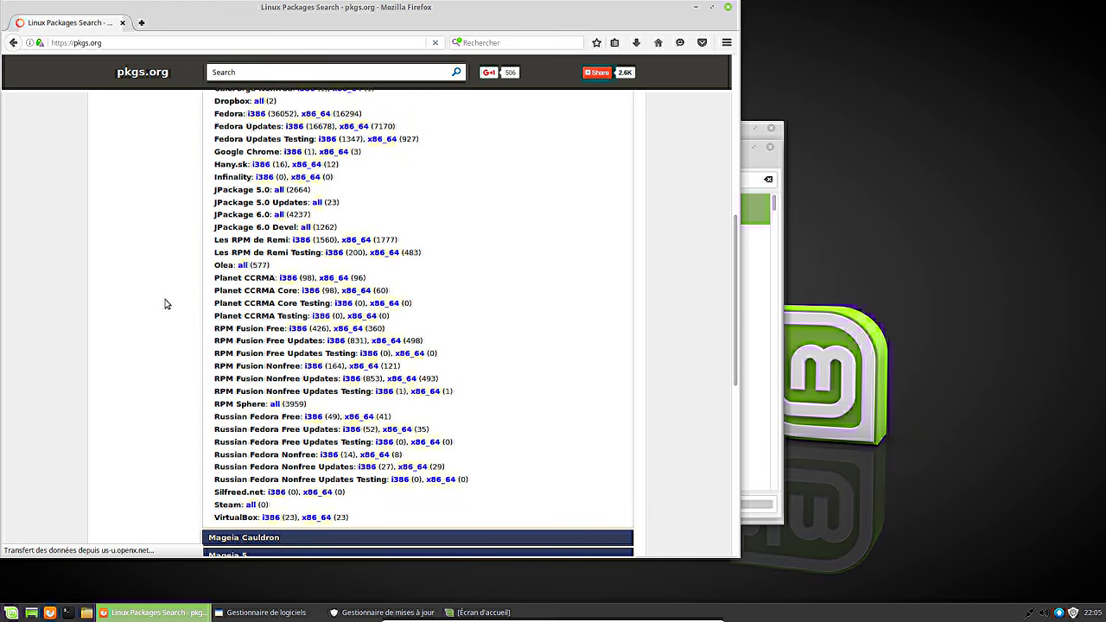
scroll(165, 302, down, 4)
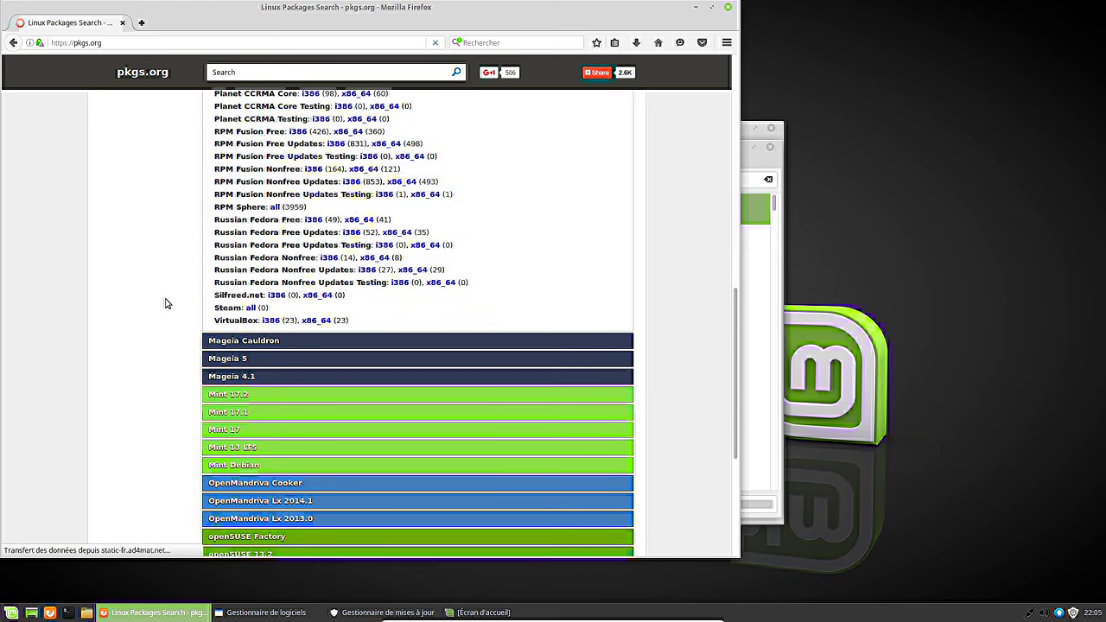
click(257, 394)
scroll(277, 301, up, 3)
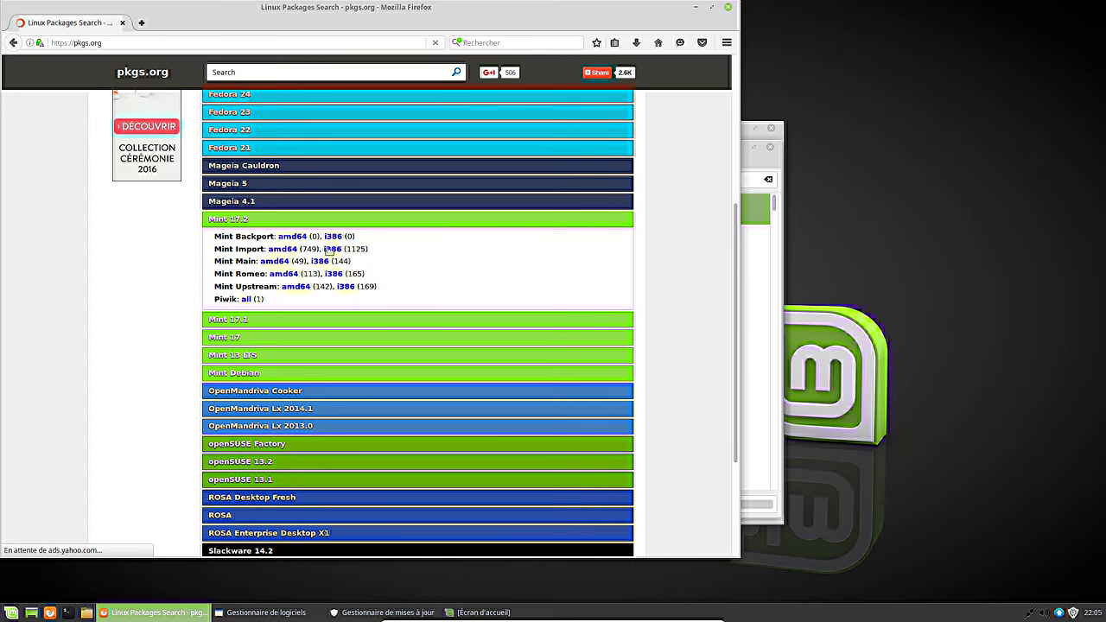
Open the amd64 package list of the Mint Import repository and look through its packages
click(283, 249)
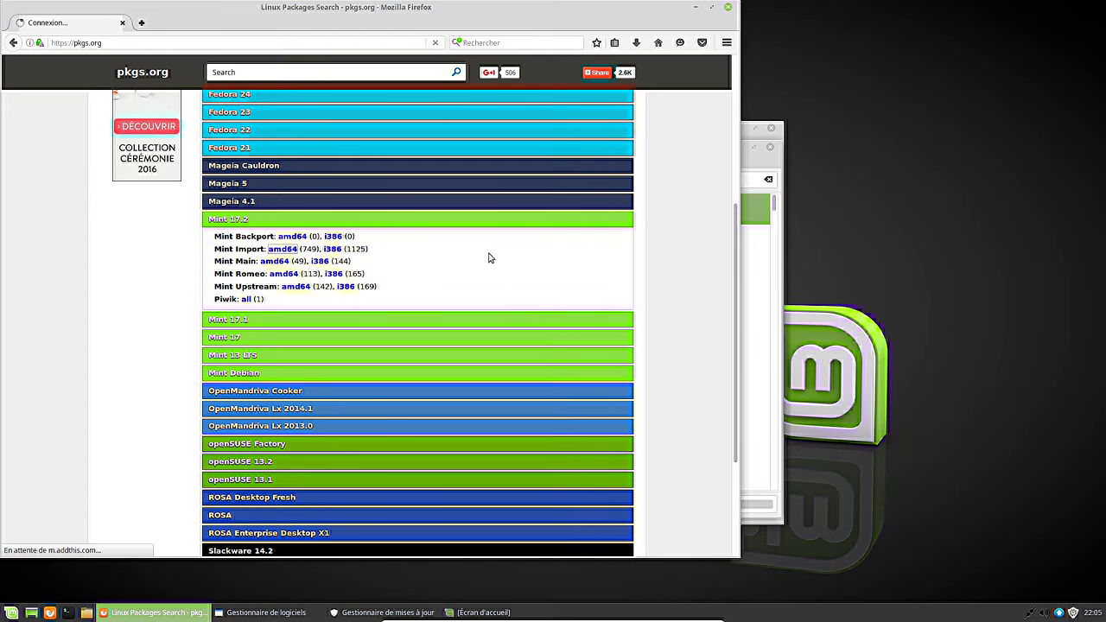
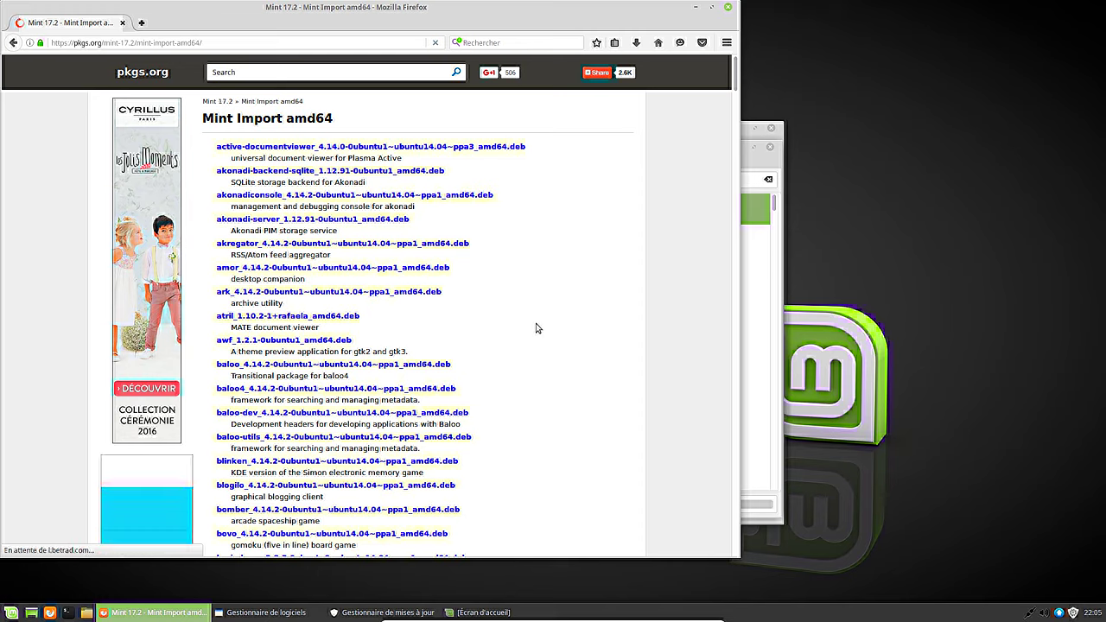
scroll(530, 327, down, 1)
scroll(530, 327, down, 12)
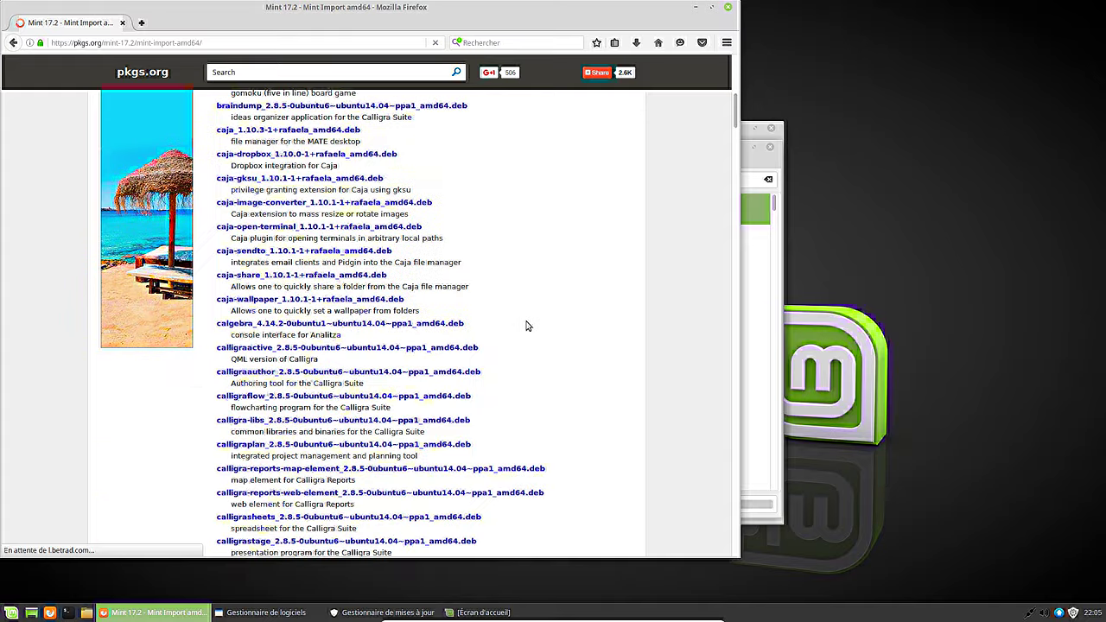
scroll(527, 326, down, 14)
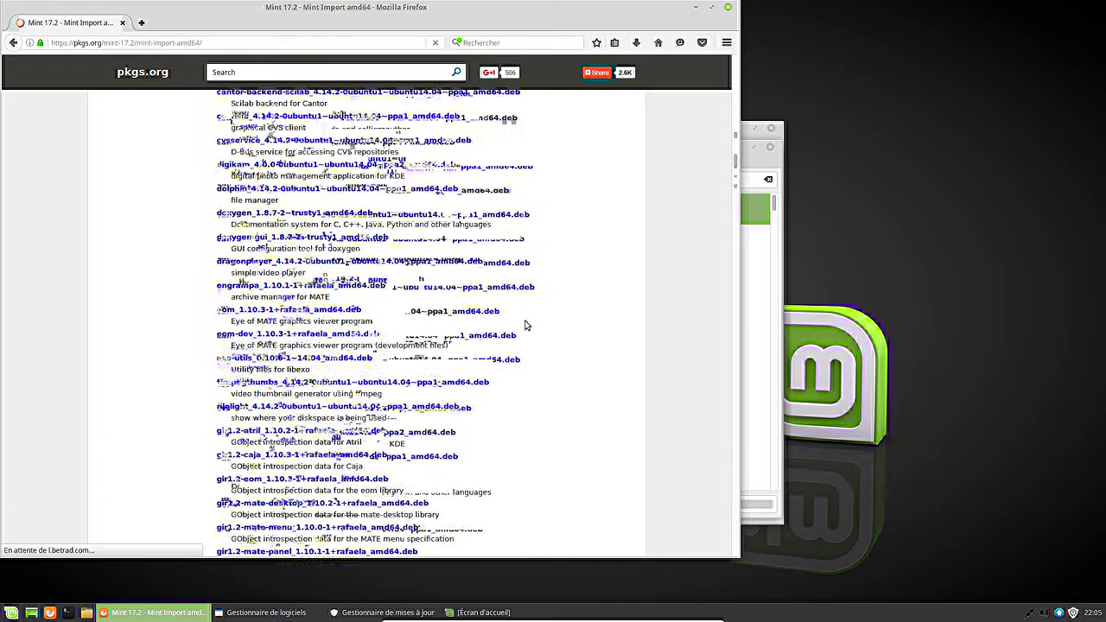
Go through the rest of the first page of Mint Import amd64 packages and open page 3 of the list
scroll(527, 326, down, 14)
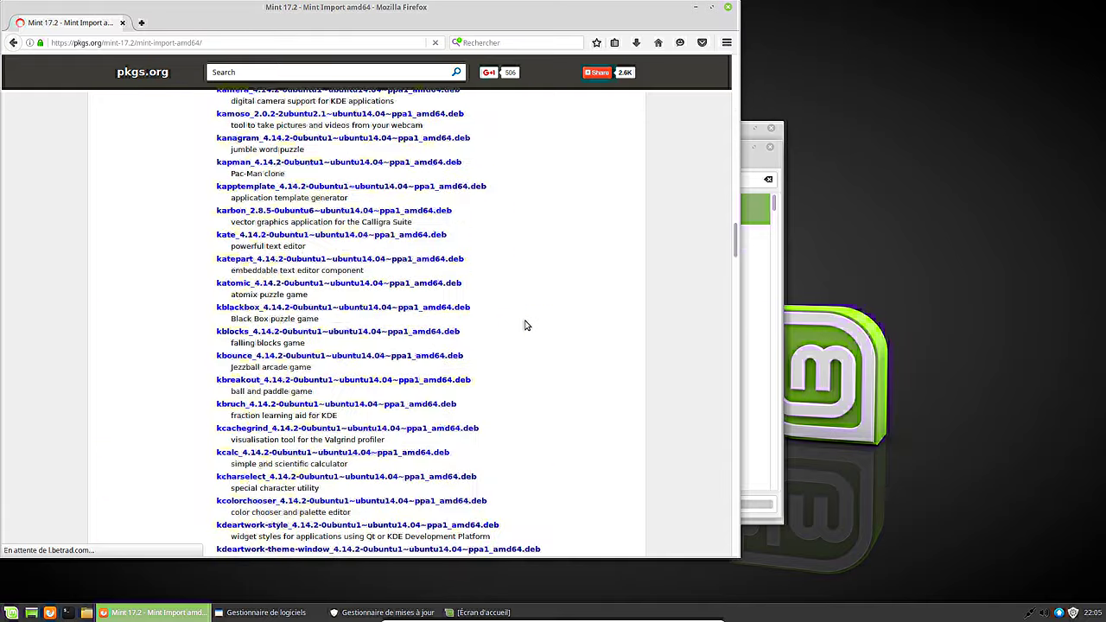
scroll(525, 325, down, 12)
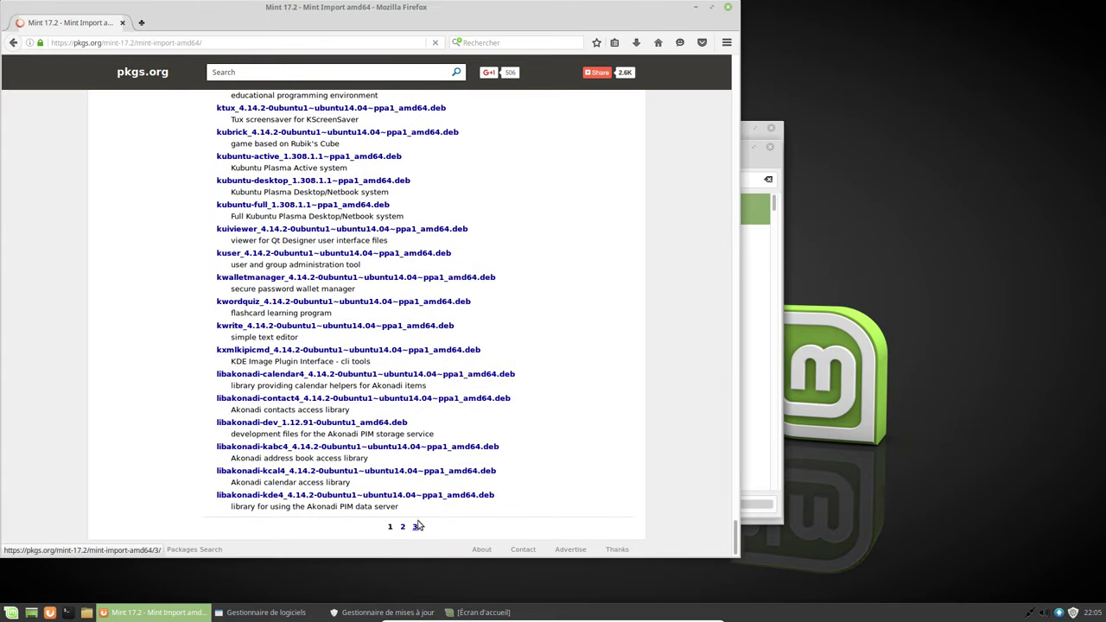
click(413, 527)
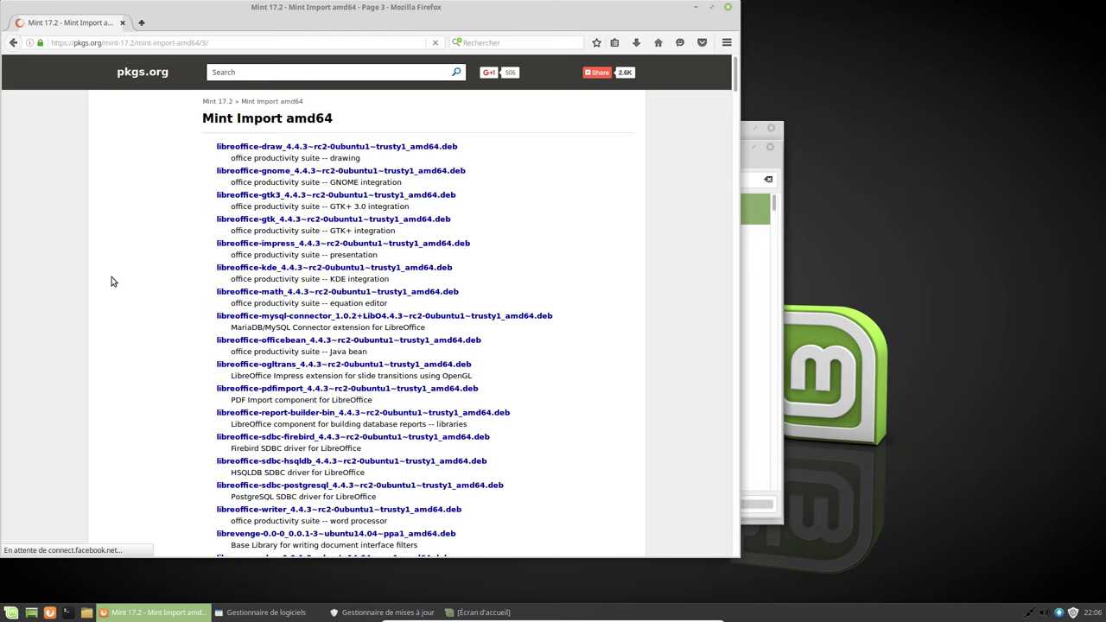
Look through page 3 of the Mint Import amd64 packages, down to the Xfce components at its end
scroll(110, 281, down, 20)
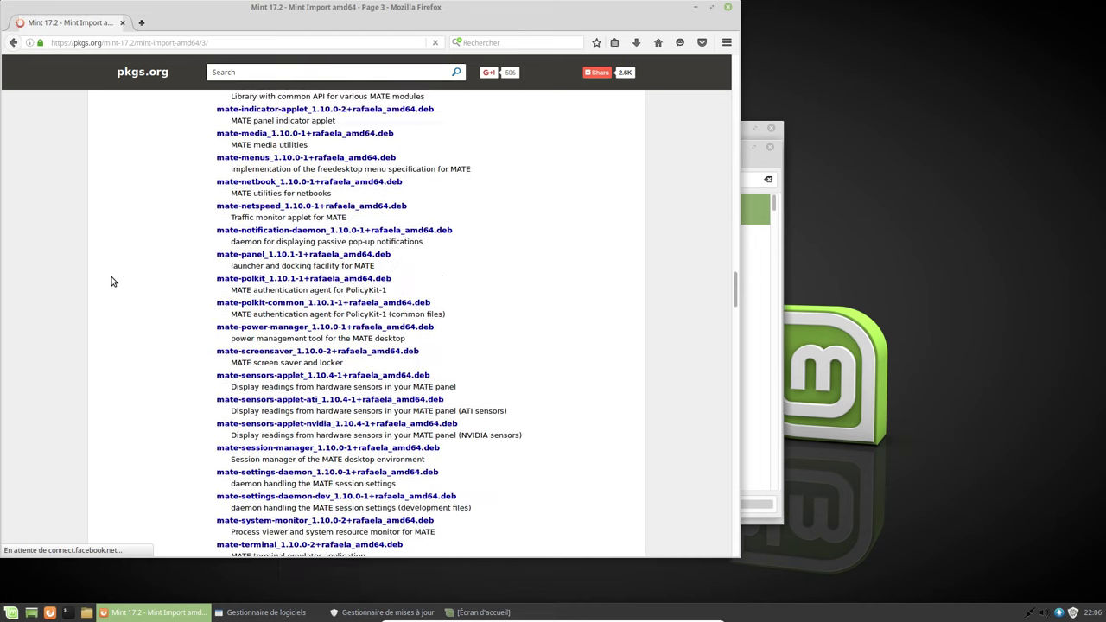
scroll(111, 281, down, 10)
scroll(110, 280, down, 9)
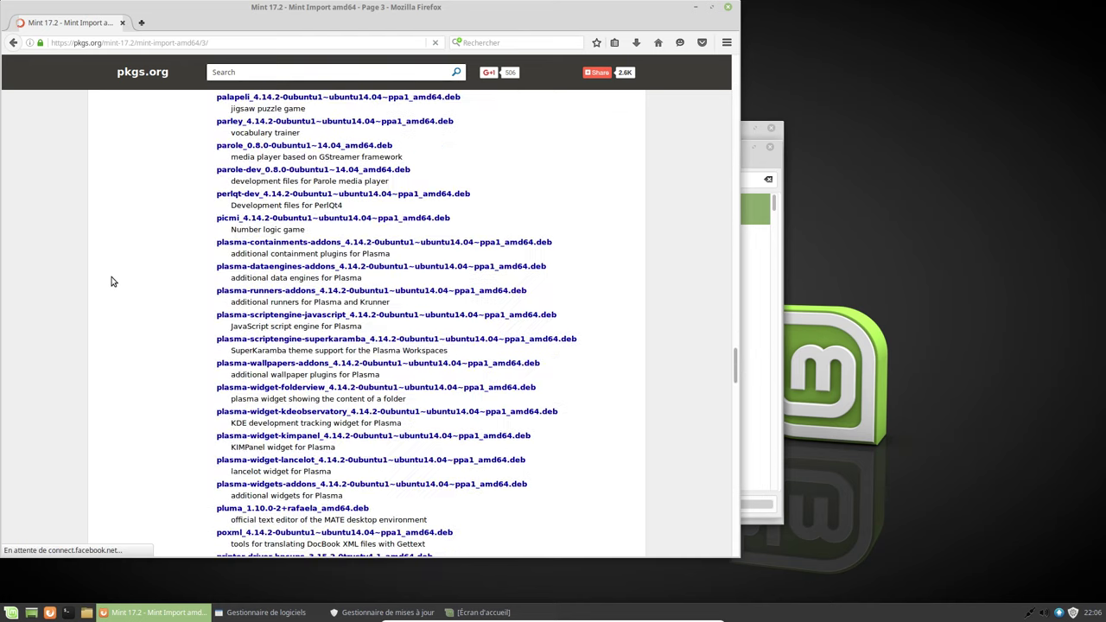
scroll(110, 280, down, 9)
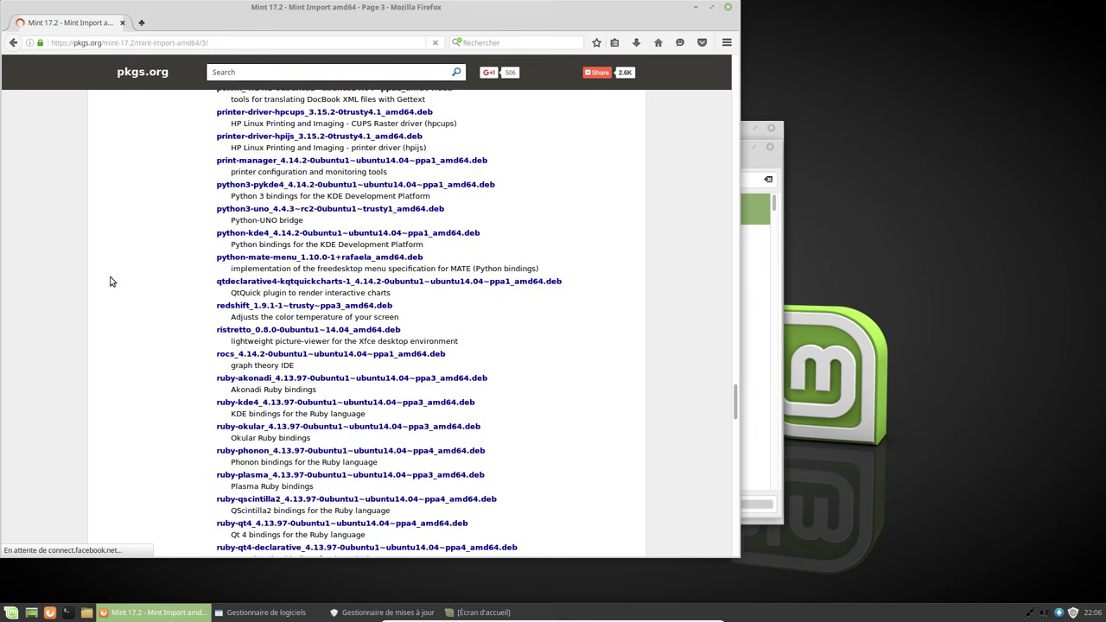
scroll(110, 281, down, 10)
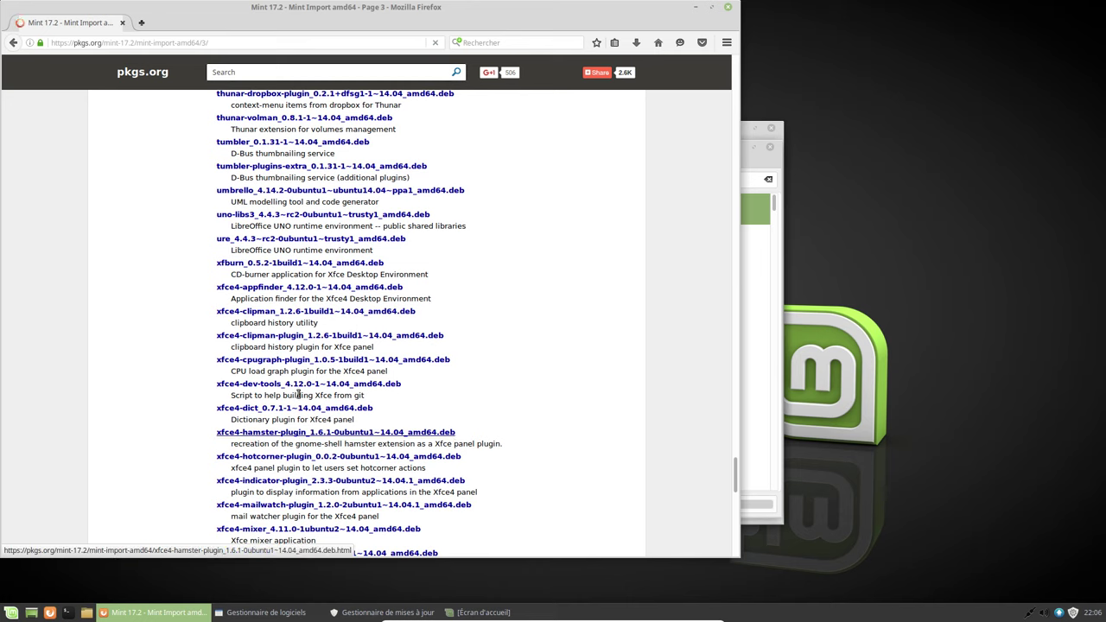
scroll(268, 402, down, 2)
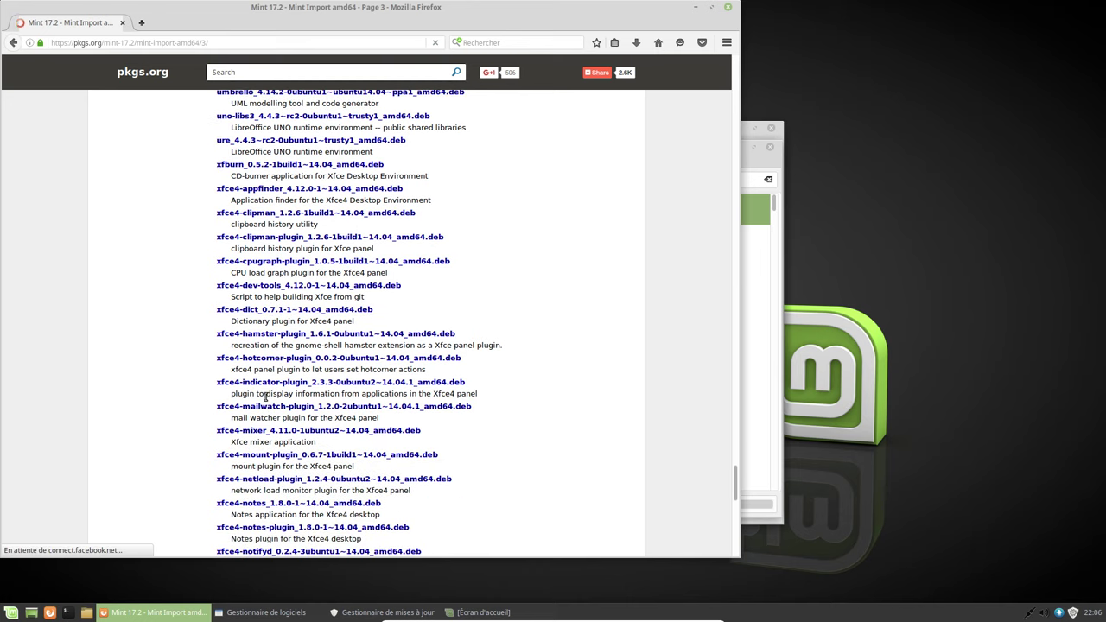
scroll(266, 397, down, 8)
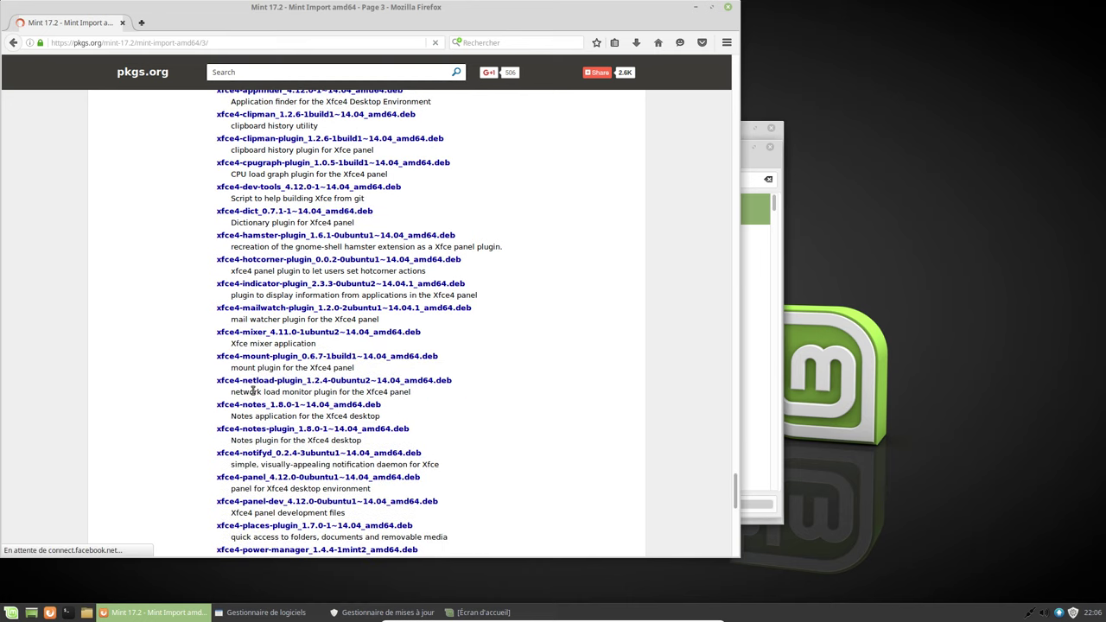
scroll(252, 393, down, 5)
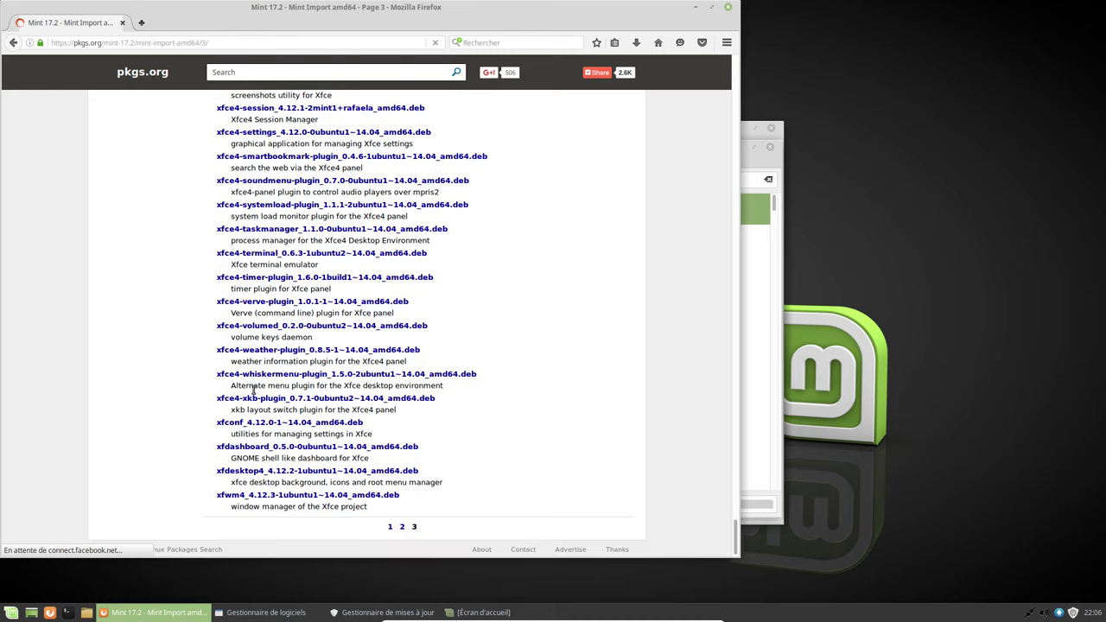
Close the browser and the Software Manager, and replace the configuration file /etc/compizconfig/config with the version supplied by the package
click(729, 8)
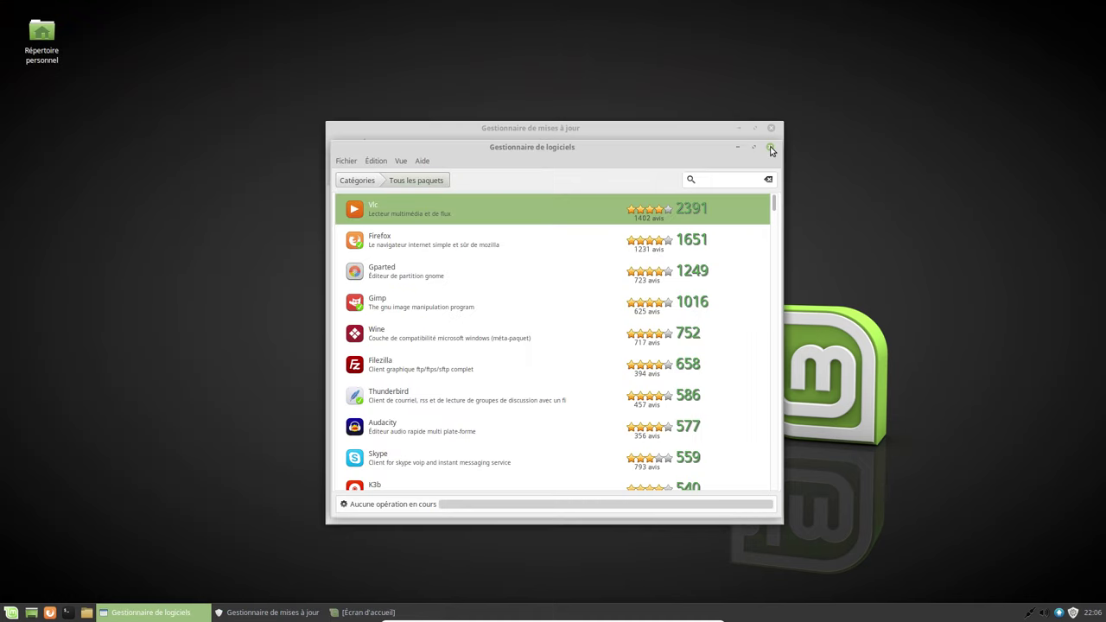
click(770, 149)
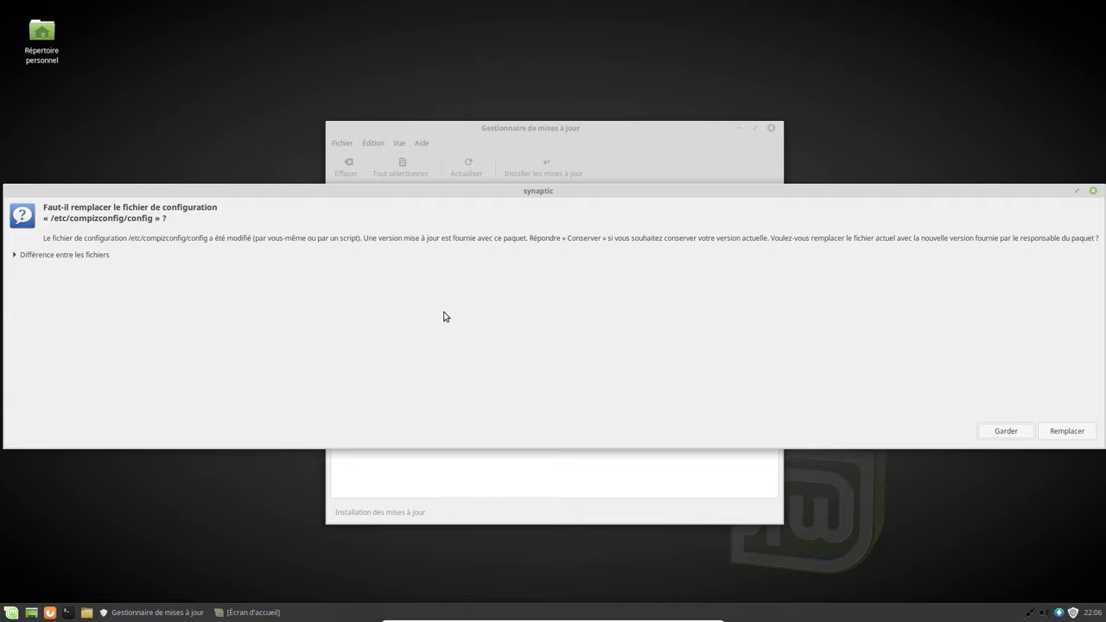
click(49, 257)
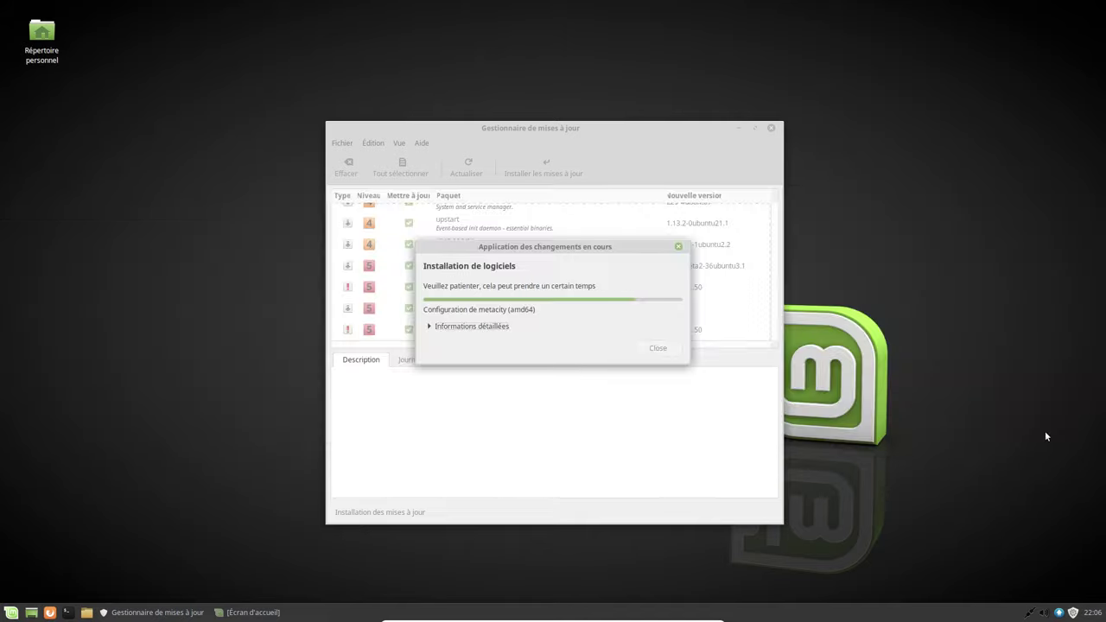
click(1046, 432)
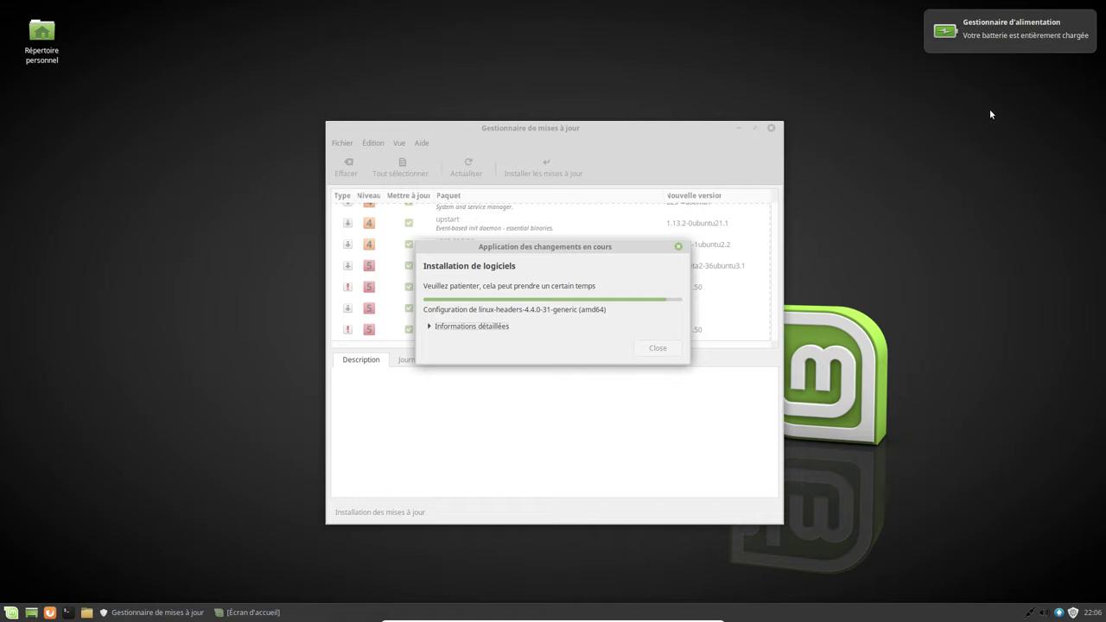
Quit the file upload applet in the notification area and check the network and sound indicators
click(1060, 612)
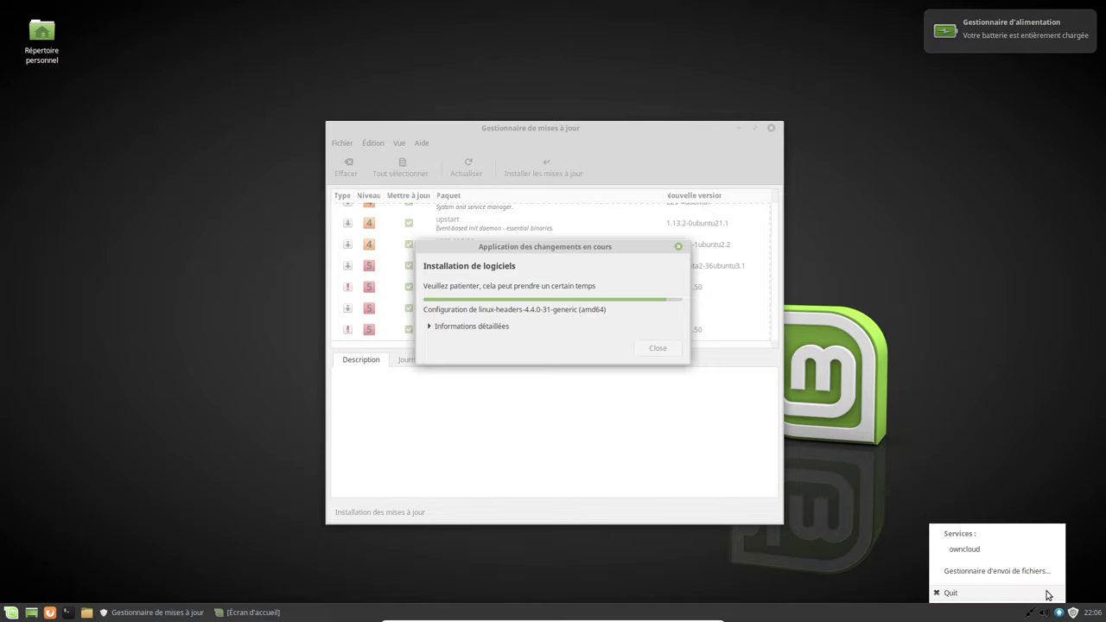
click(1048, 594)
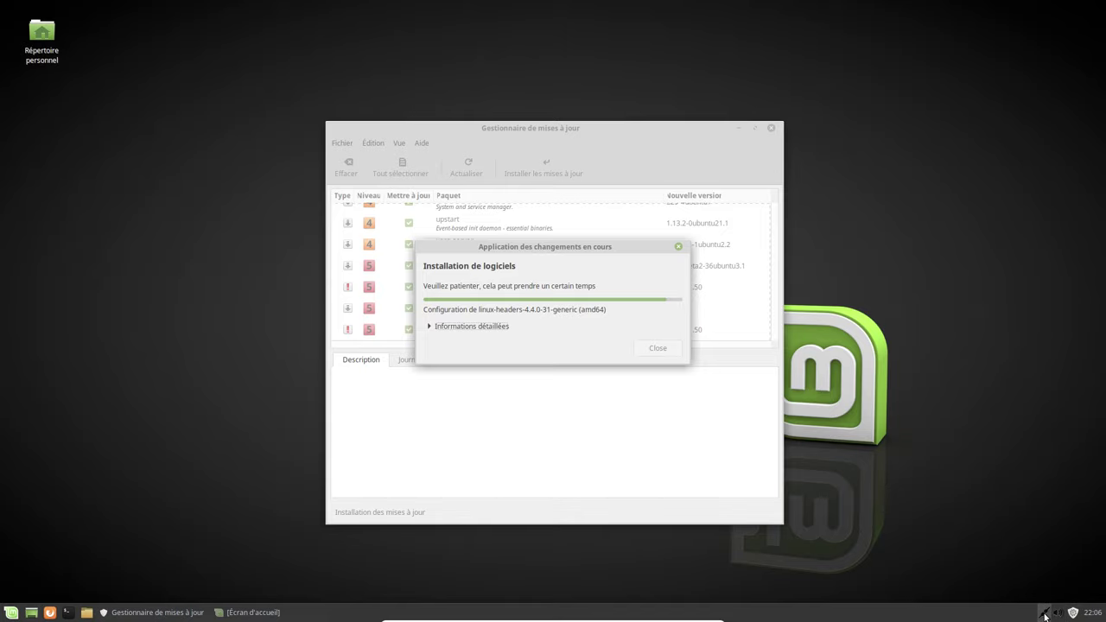
click(1045, 614)
click(1045, 614)
click(1059, 614)
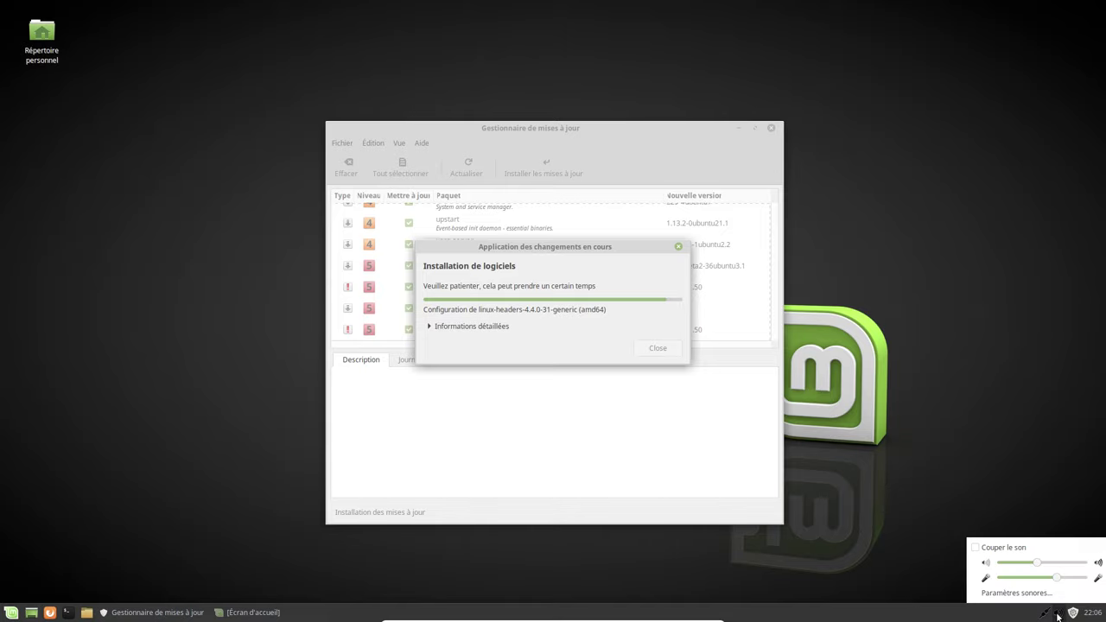
click(1059, 615)
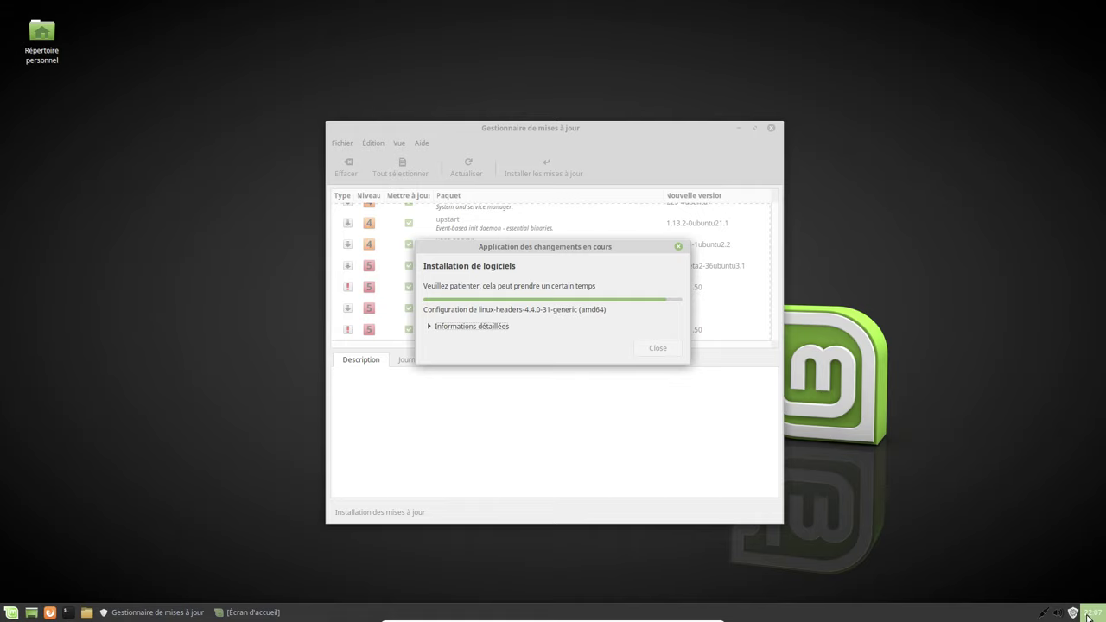
Add the weather item "Mise à jour météo" to the desktop panel
right_click(955, 611)
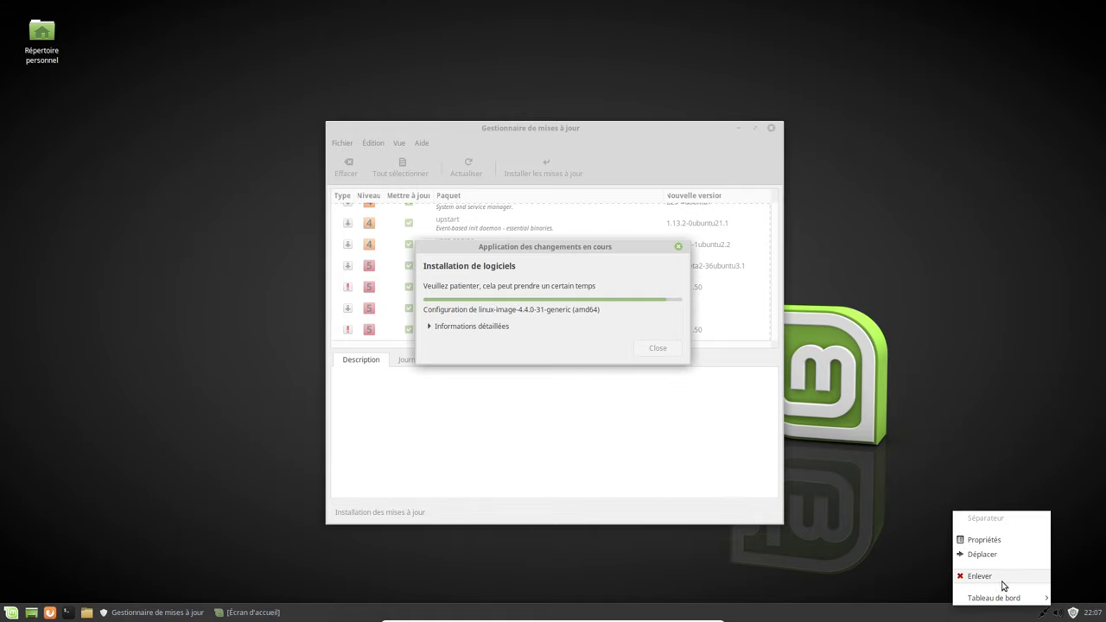
mouse_move(1002, 599)
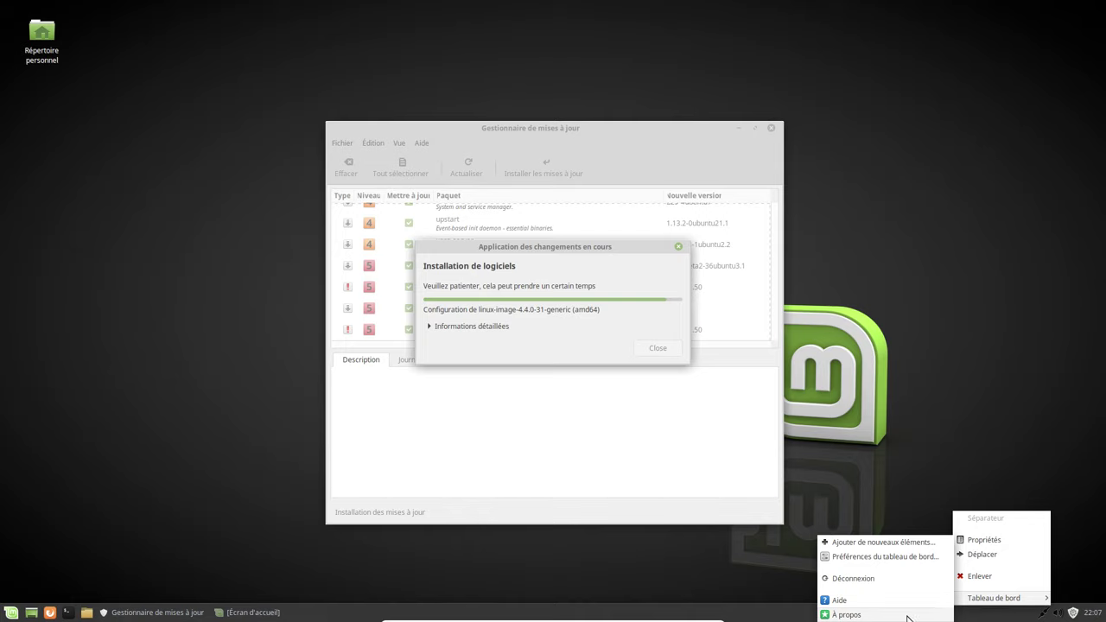
click(884, 543)
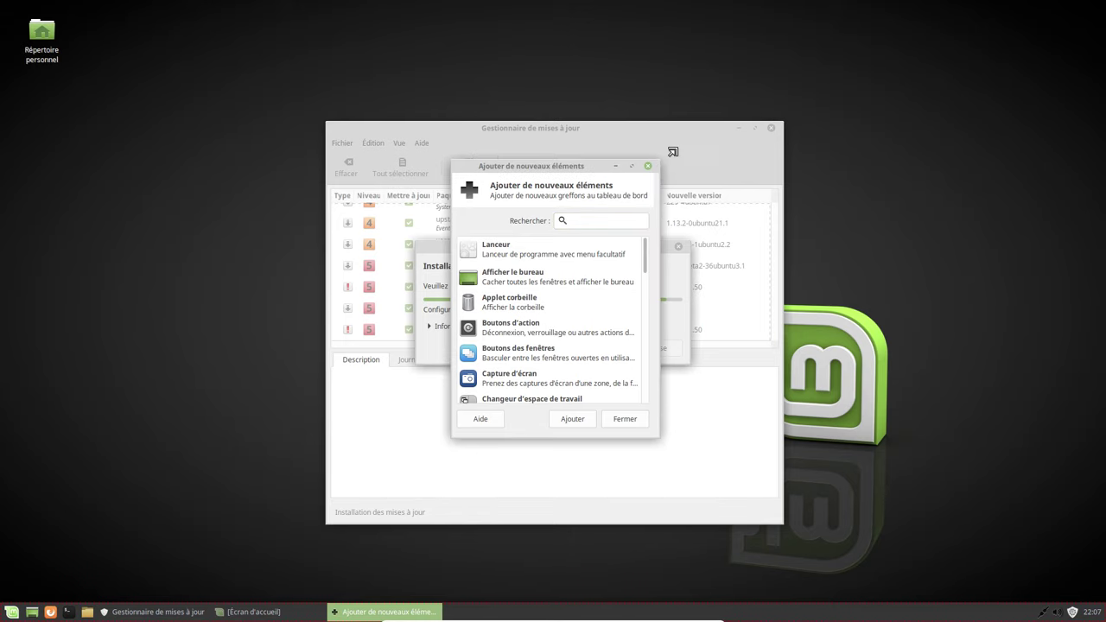
drag(648, 169, 890, 61)
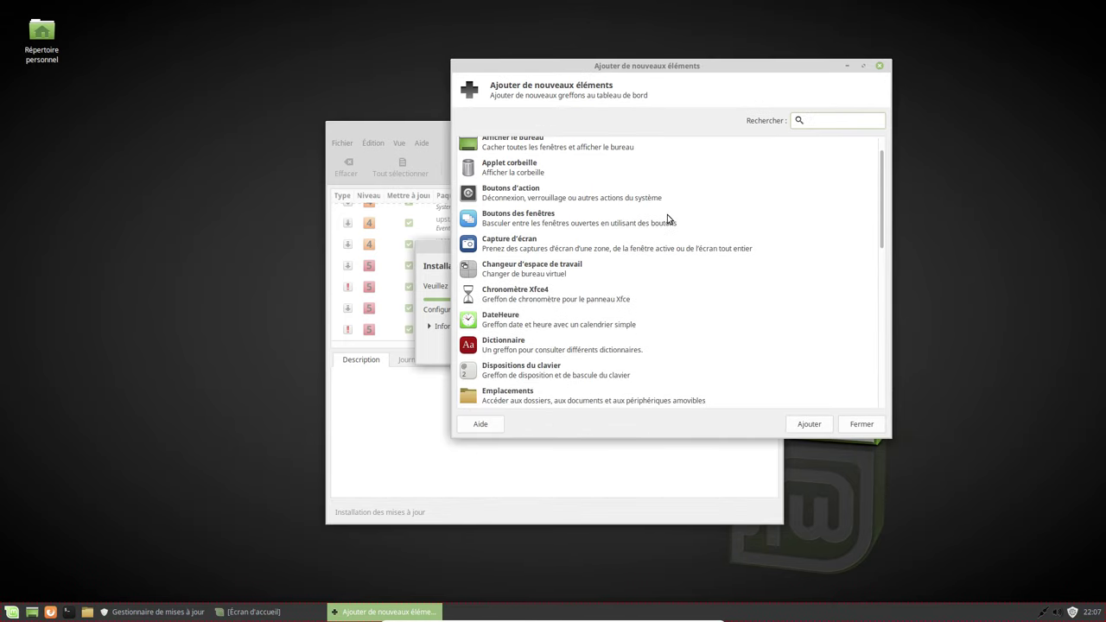
scroll(668, 216, down, 5)
scroll(666, 220, down, 4)
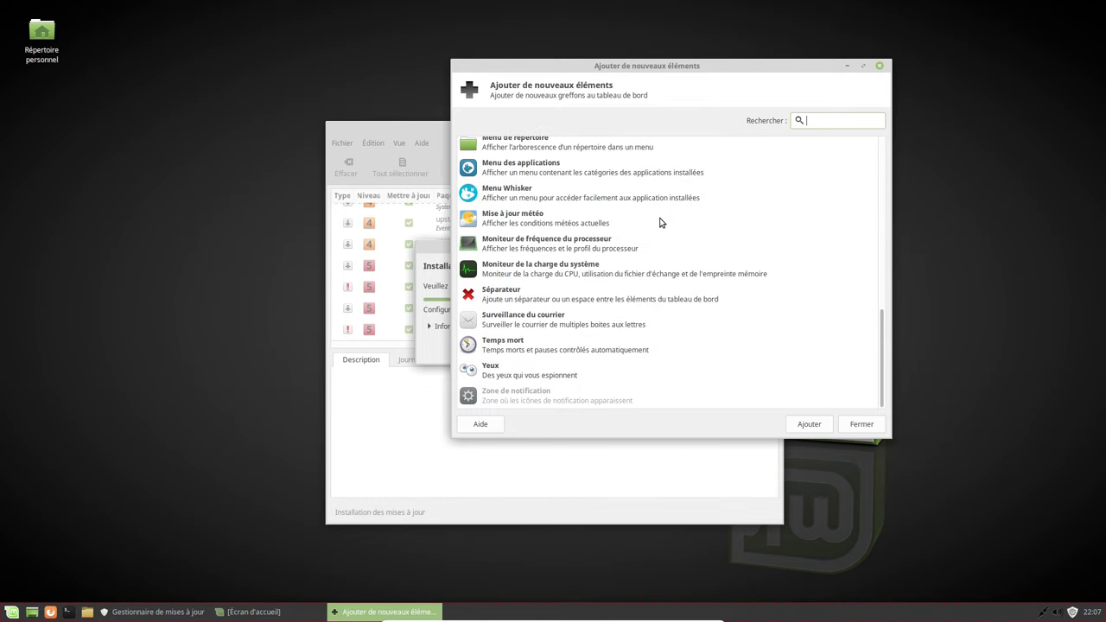
click(504, 228)
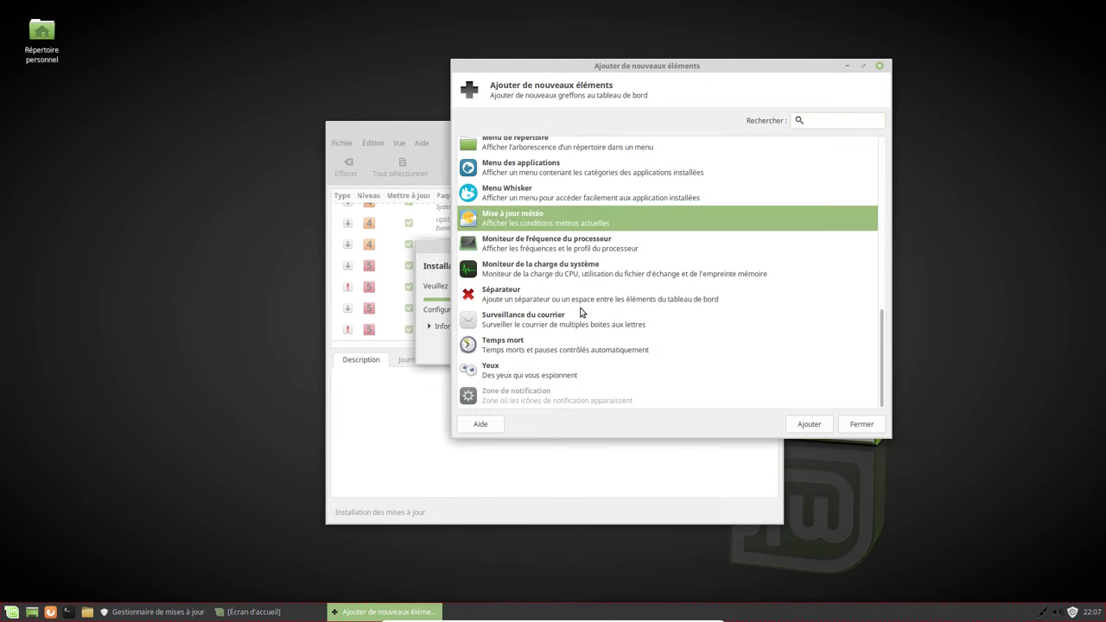
click(816, 426)
click(867, 425)
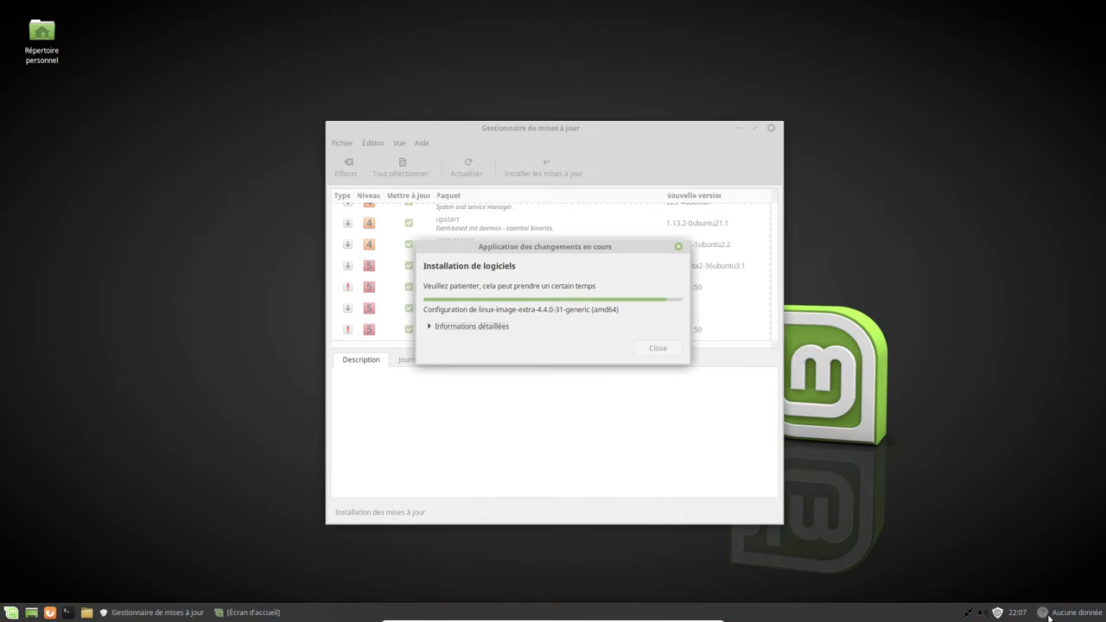
Set the weather item's location to Dijon, Côte-d'Or, Bourgogne-Franche-Comté, 21000, France by searching for dijon
right_click(1072, 617)
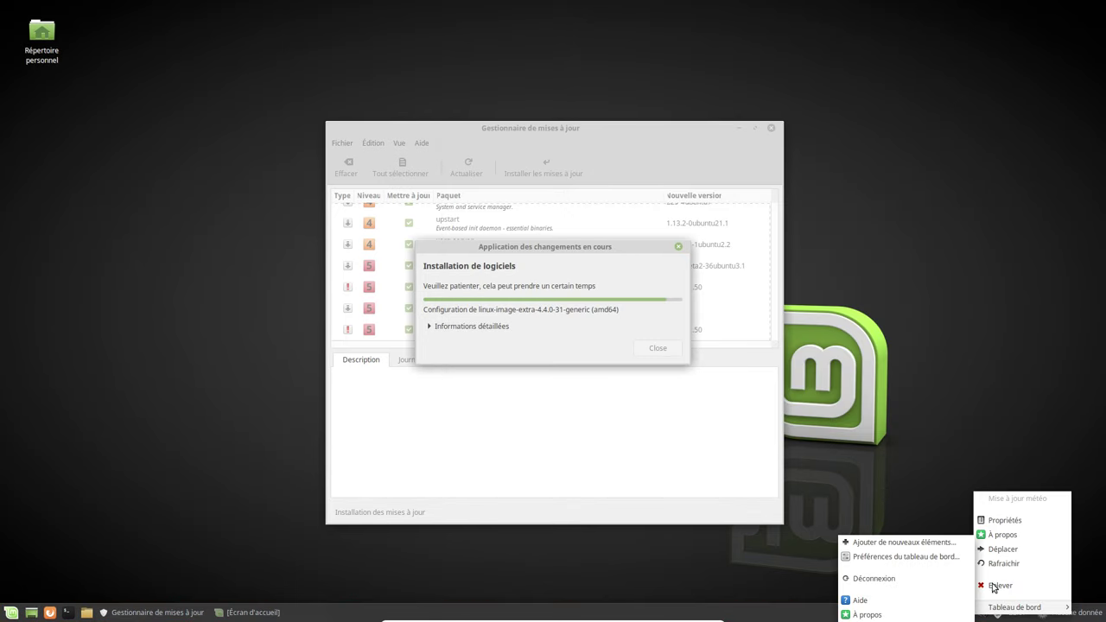
click(1016, 527)
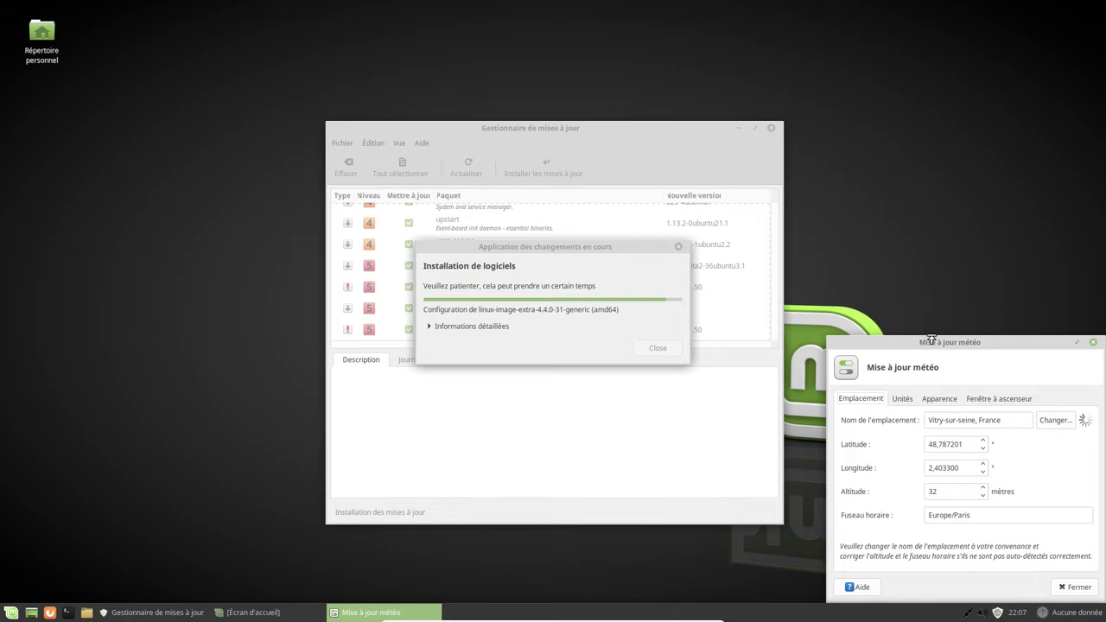
drag(934, 342, 861, 201)
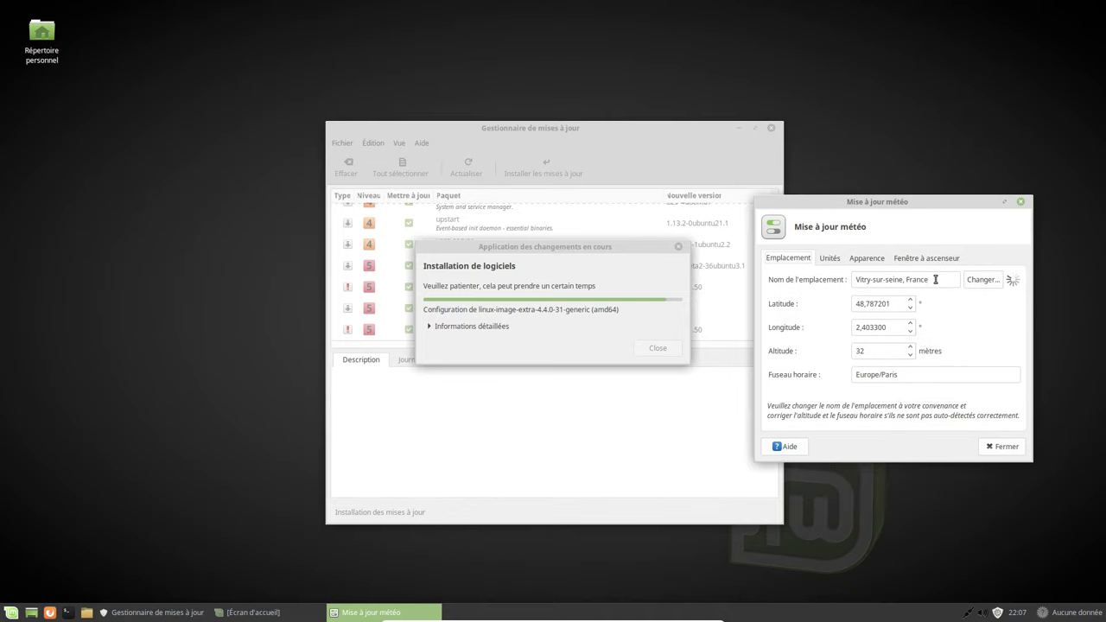
triple_click(932, 281)
text(Dijon)
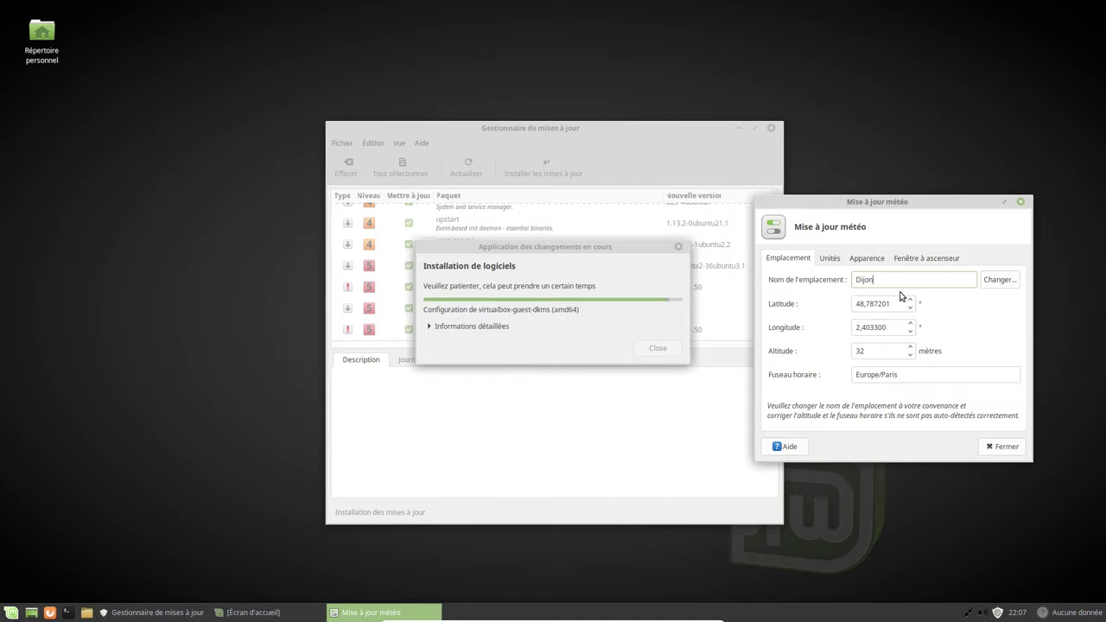
click(999, 285)
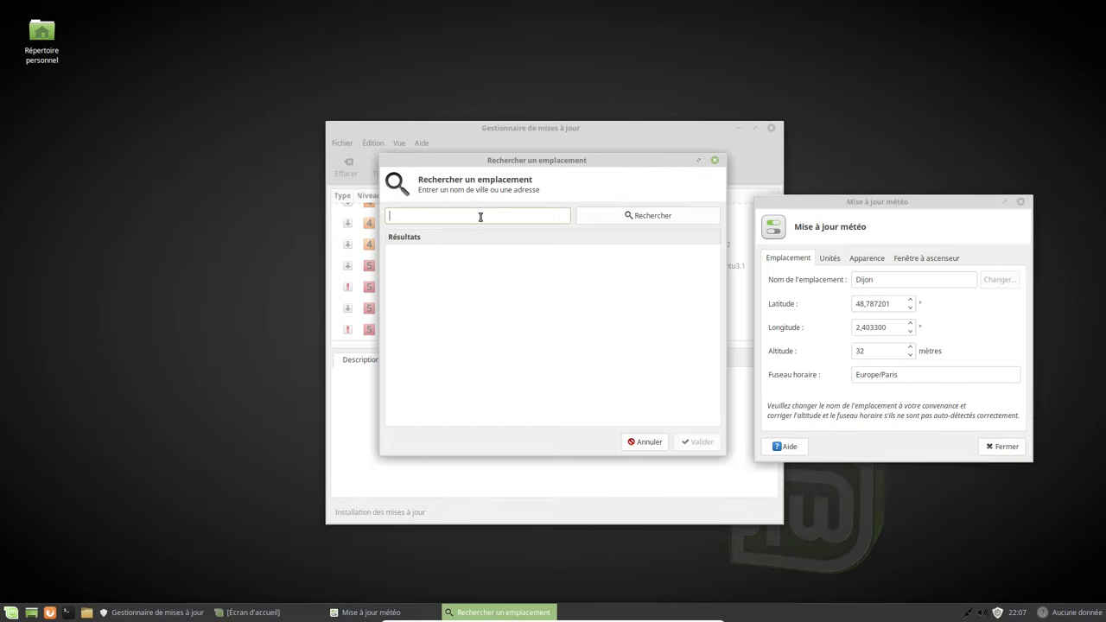
click(634, 217)
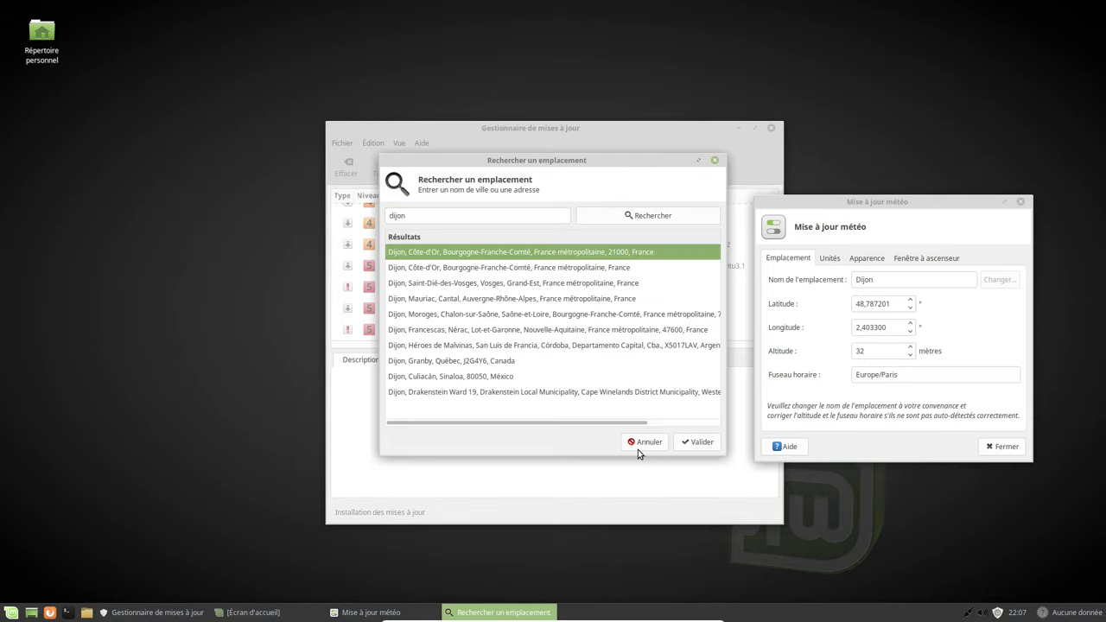
click(689, 442)
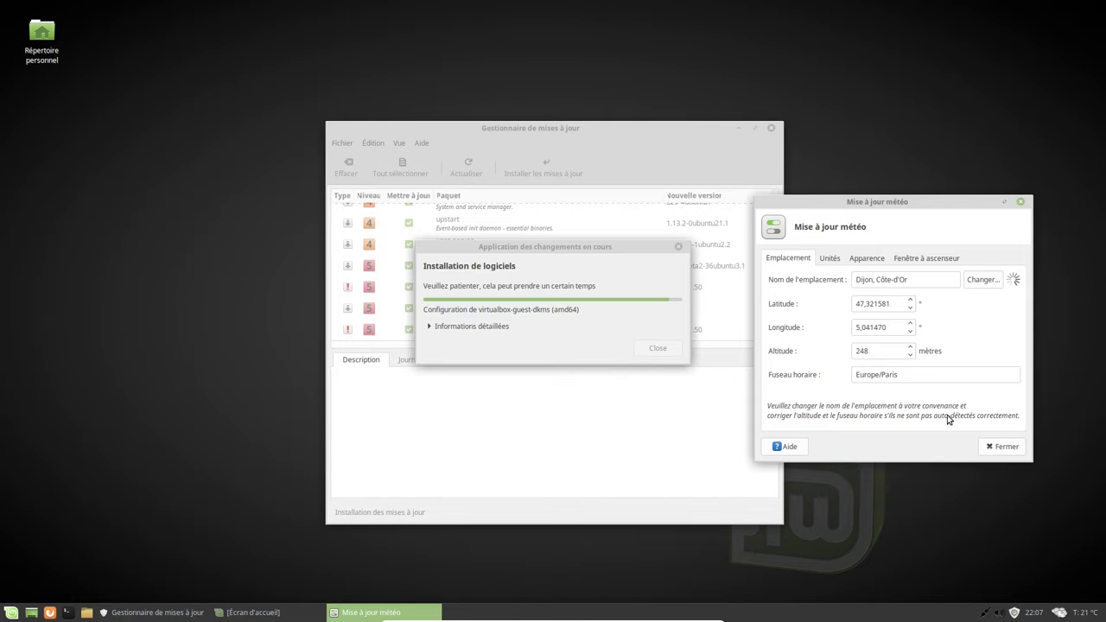
Review the weather item's units, appearance and scroll box settings, and close its properties
click(830, 258)
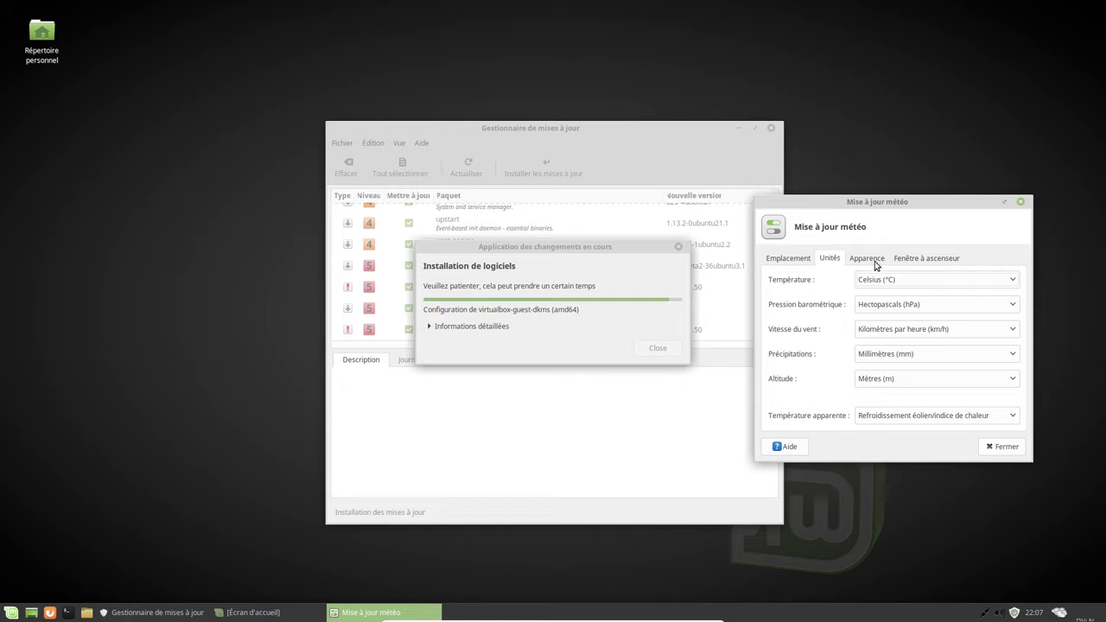
click(882, 261)
click(910, 261)
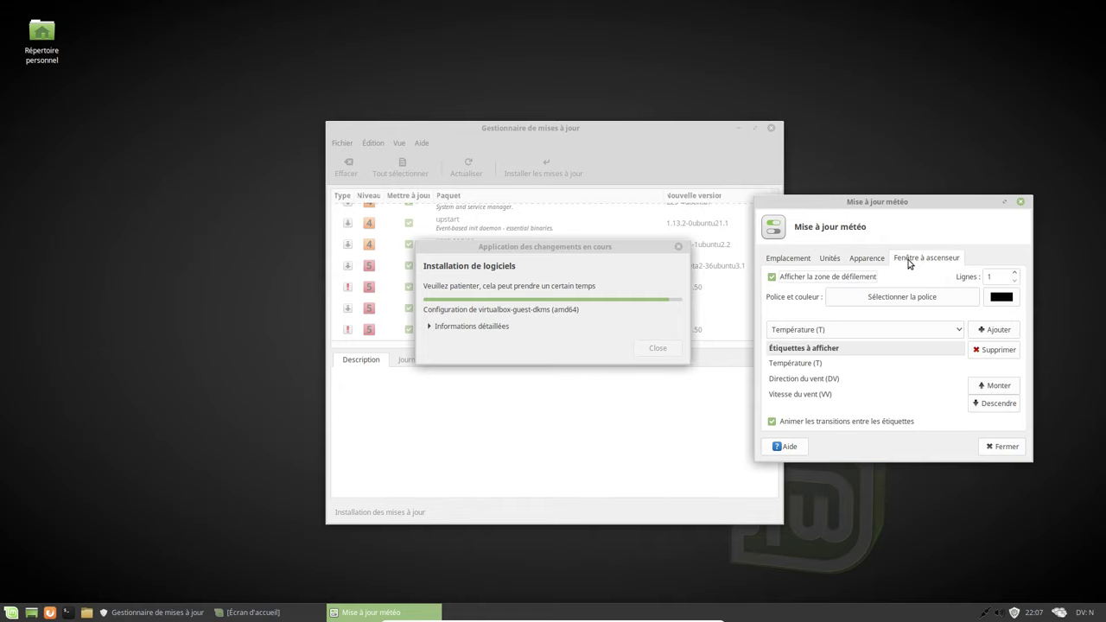
click(1005, 447)
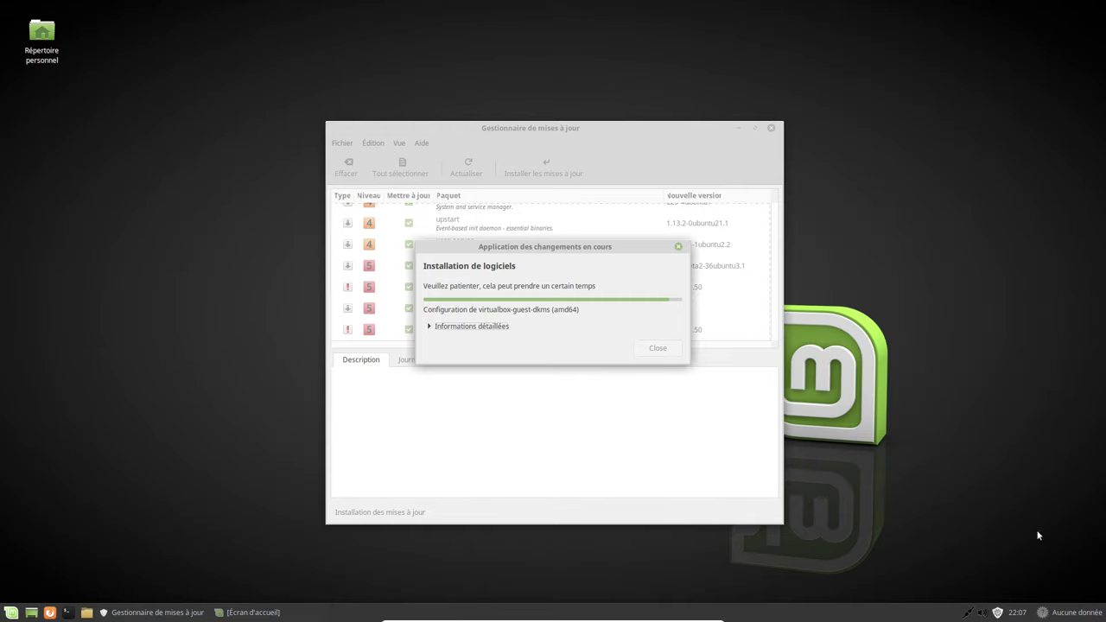
Open the panel weather item's properties, check the Emplacement settings for Dijon, Côte-d'Or, and close them
click(1072, 611)
click(674, 414)
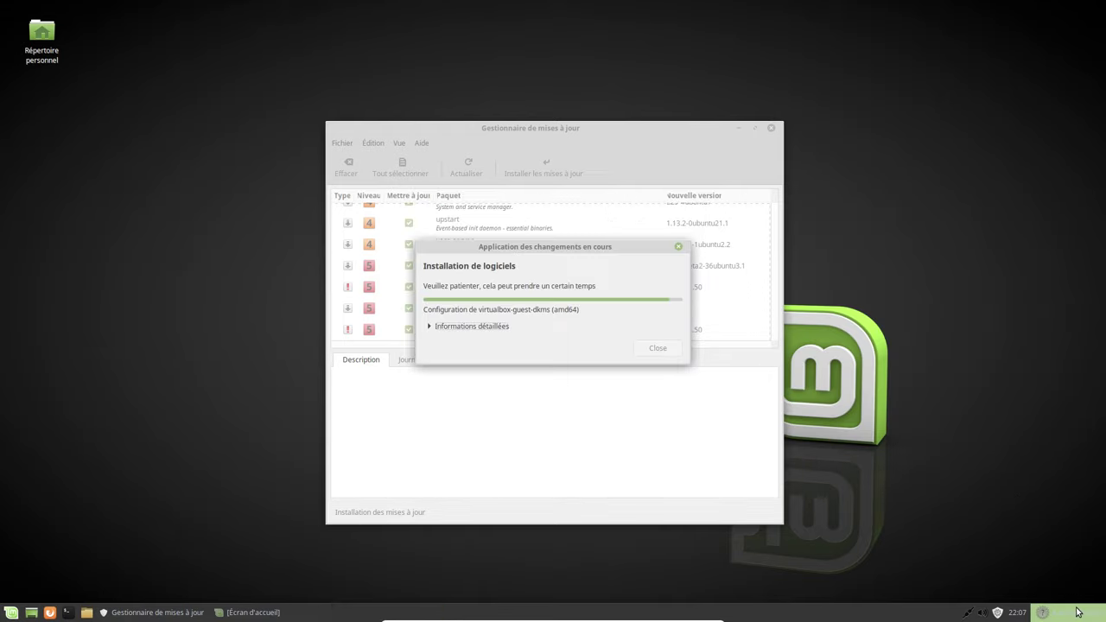
right_click(1068, 612)
click(1024, 559)
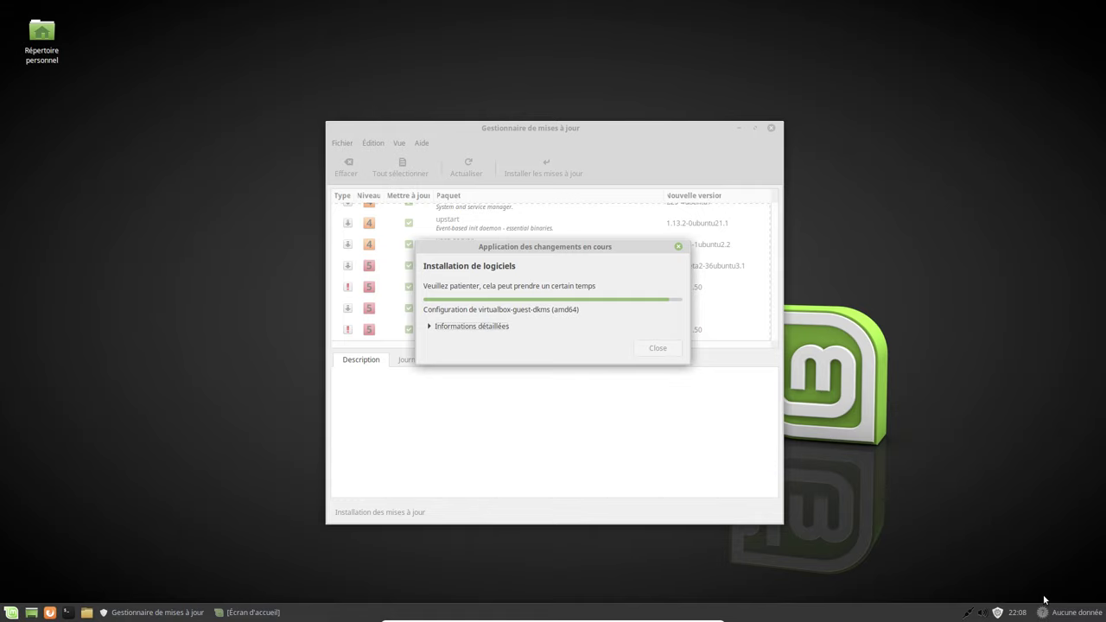
right_click(1056, 611)
click(996, 521)
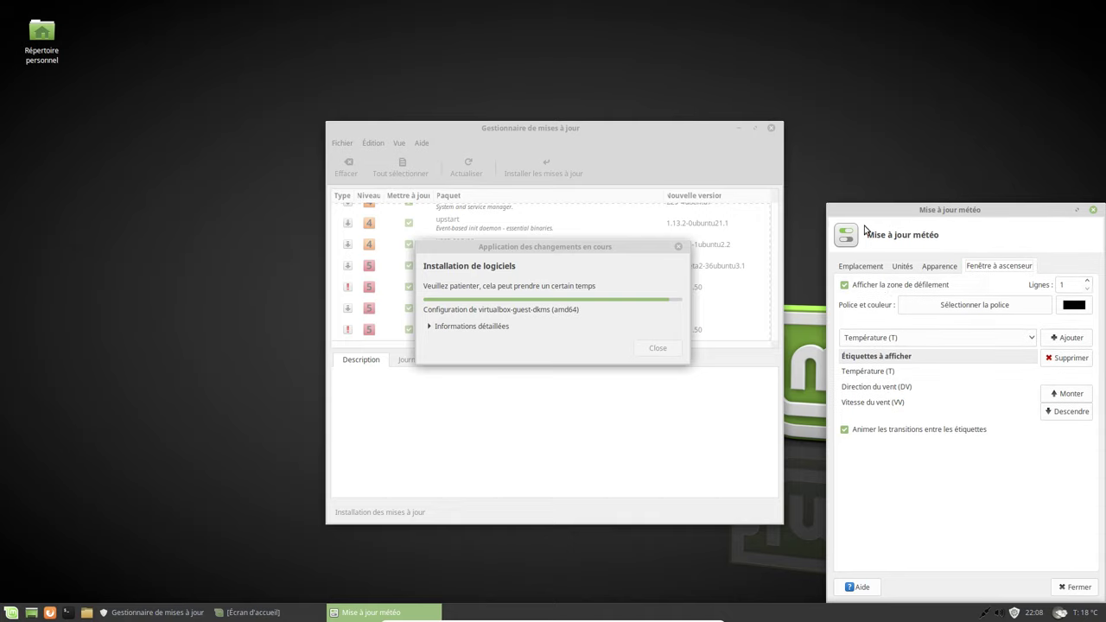
click(863, 266)
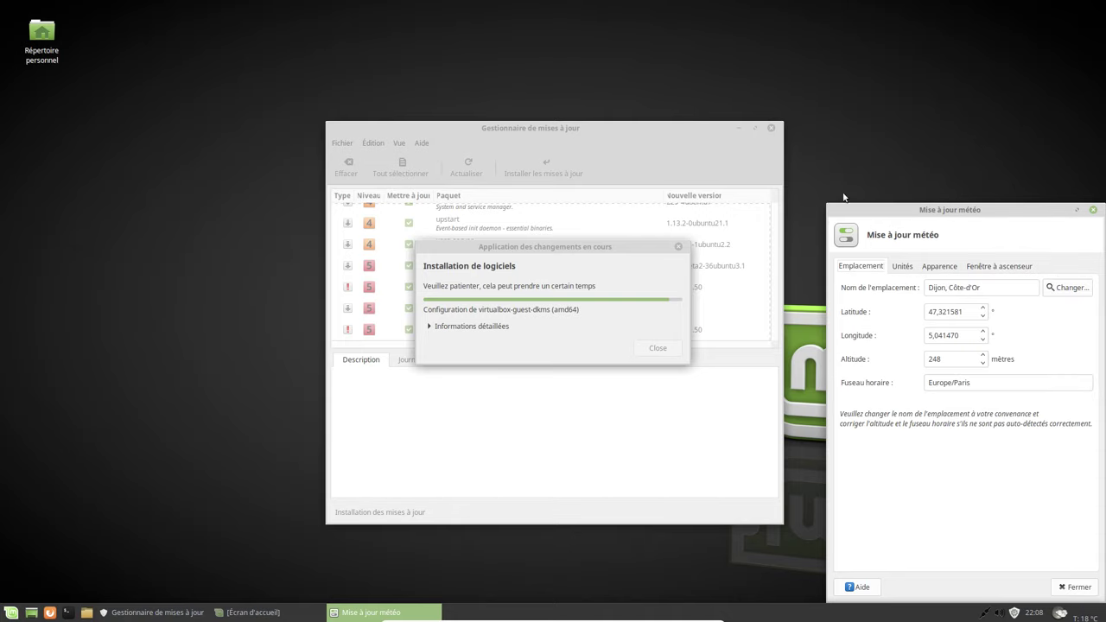
click(1086, 591)
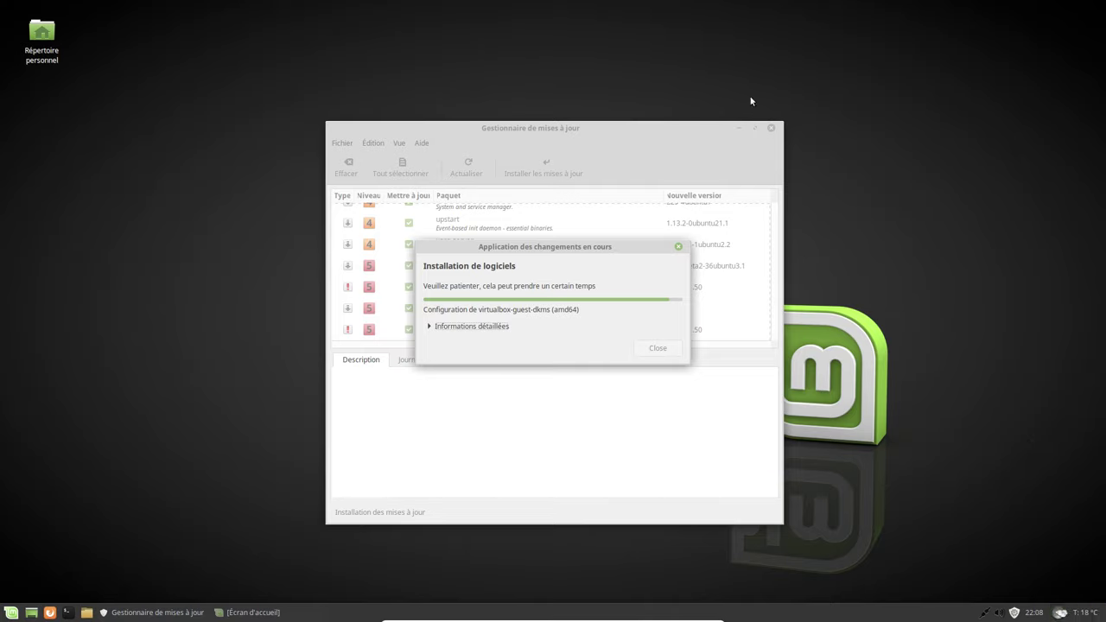
Look over the desktop's context options, open a terminal in the Bureau folder from them, and close it
right_click(606, 37)
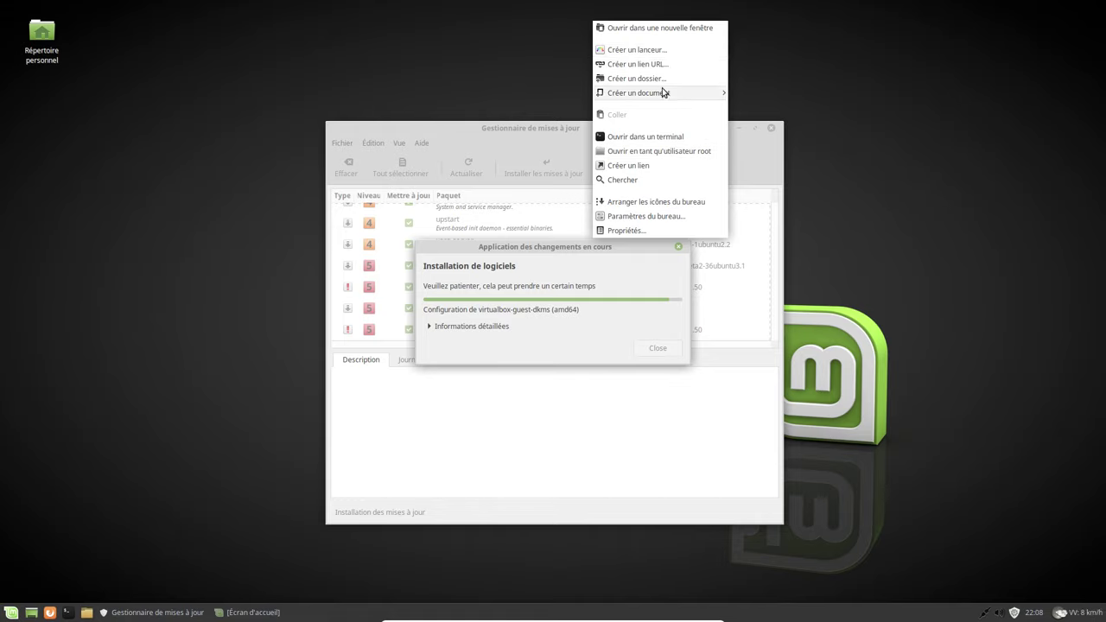
mouse_move(661, 93)
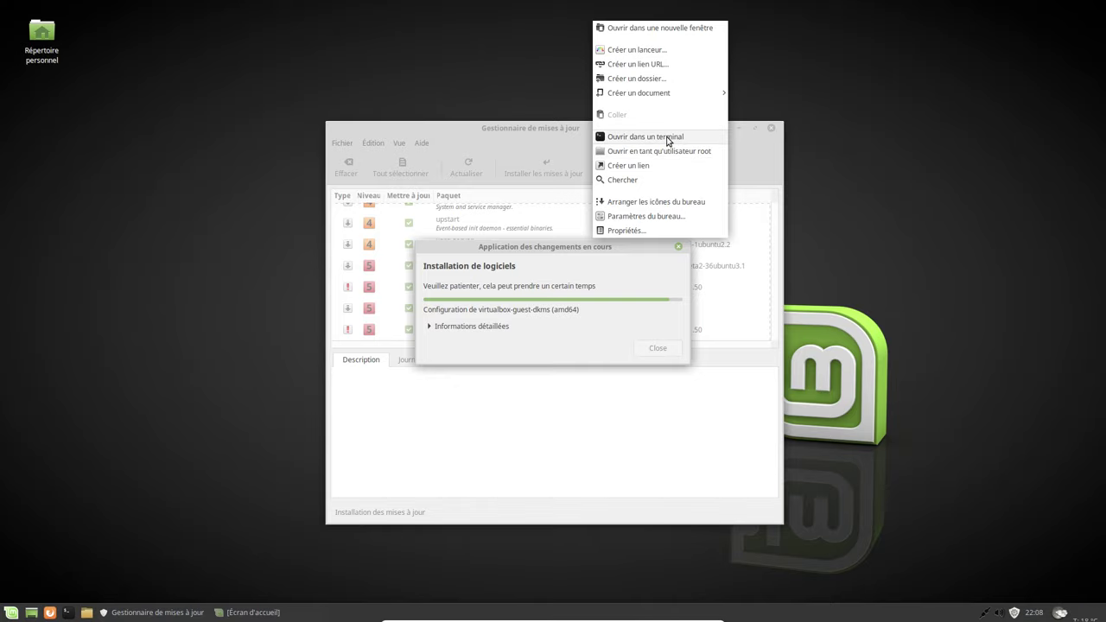
click(668, 140)
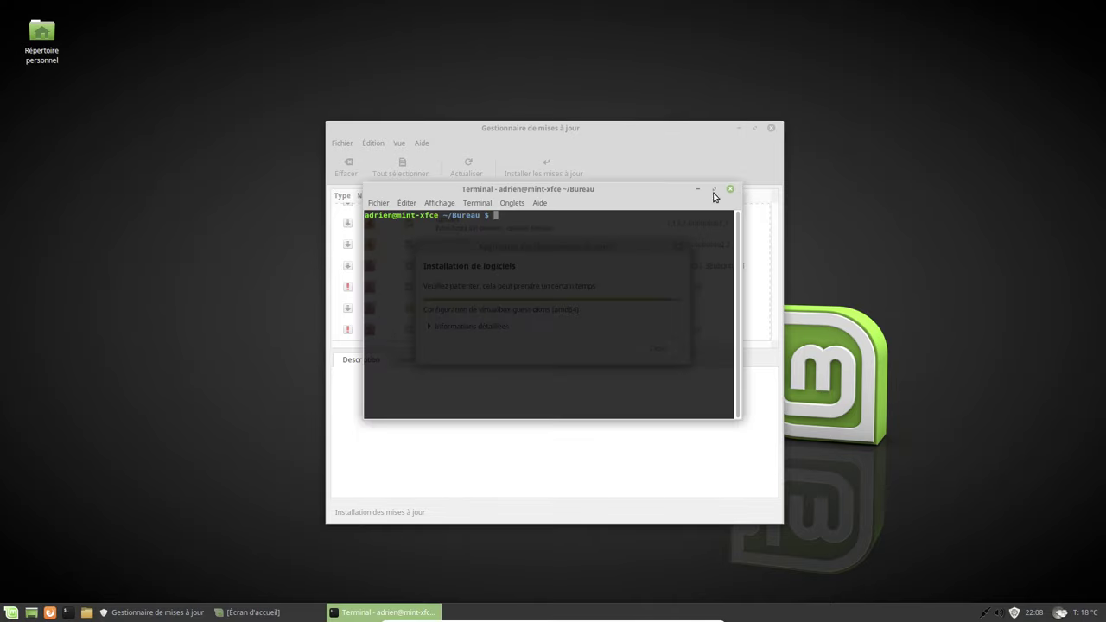
click(731, 190)
Browse from the home folder through the file system to /proc, open a terminal there, and close it
double_click(41, 33)
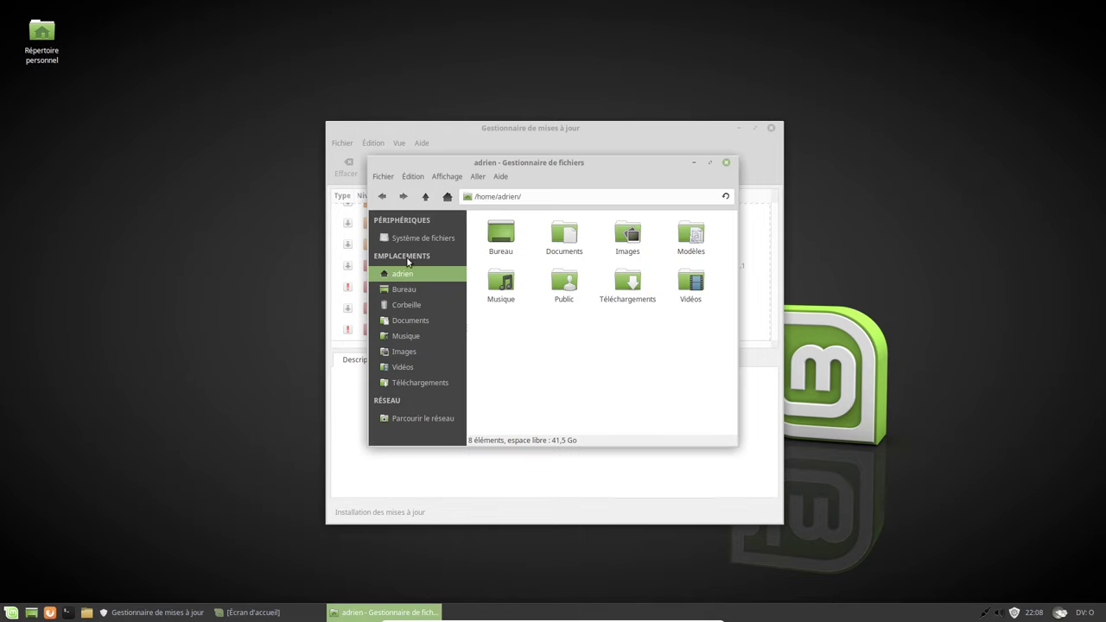
click(413, 239)
double_click(544, 333)
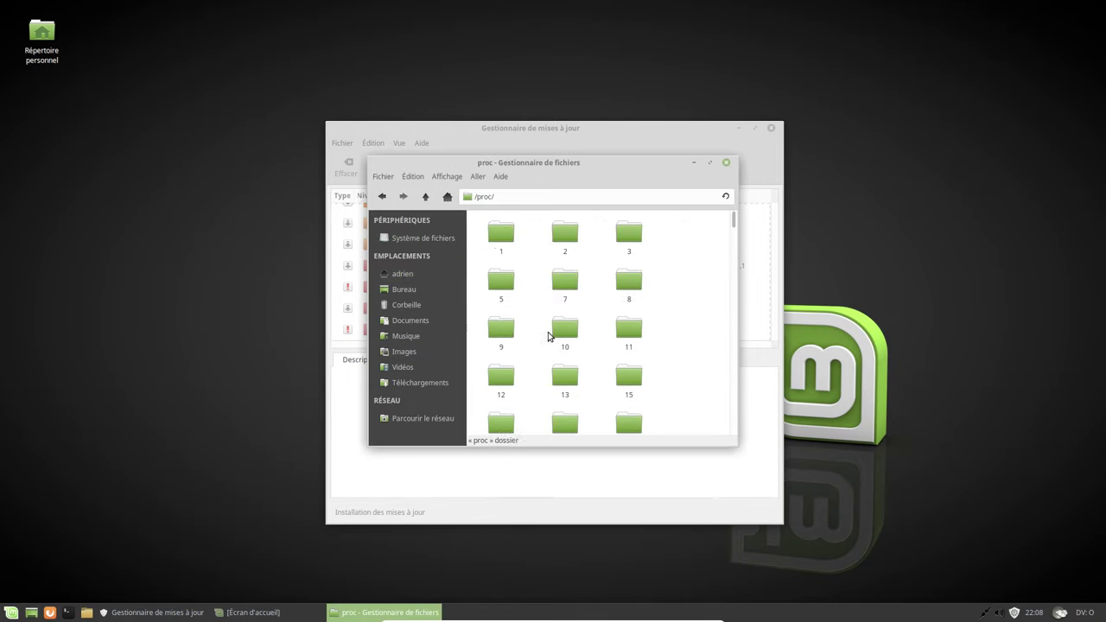
right_click(685, 303)
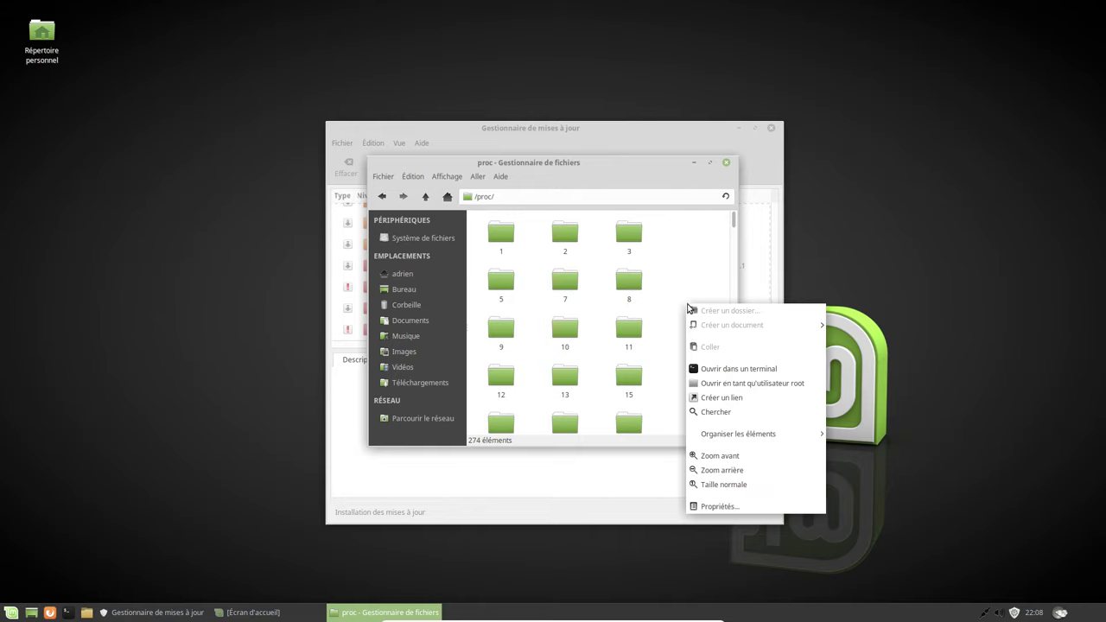
click(711, 367)
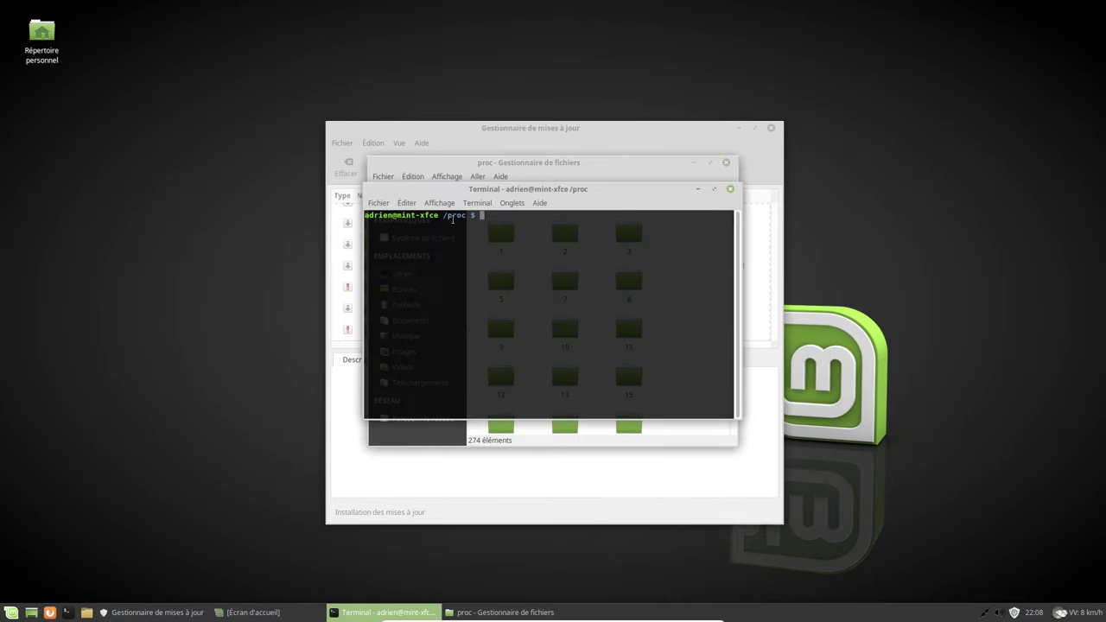
click(440, 203)
key(Escape)
click(730, 189)
Open /proc as root by entering the administrator password, move the root window aside, and close both file manager windows
right_click(679, 275)
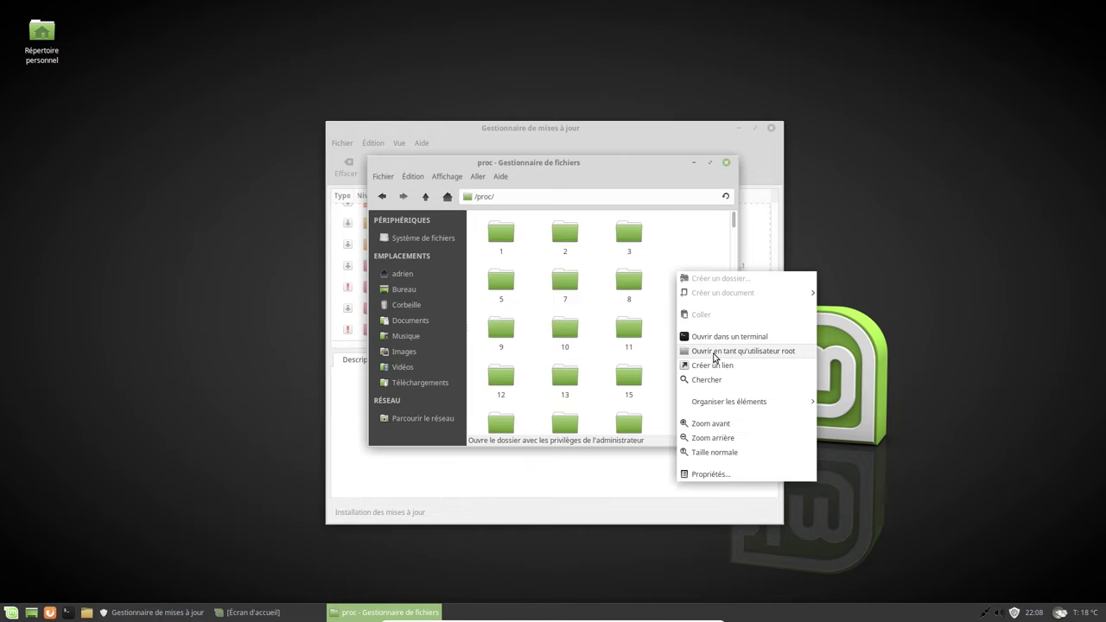
click(716, 354)
text(*********)
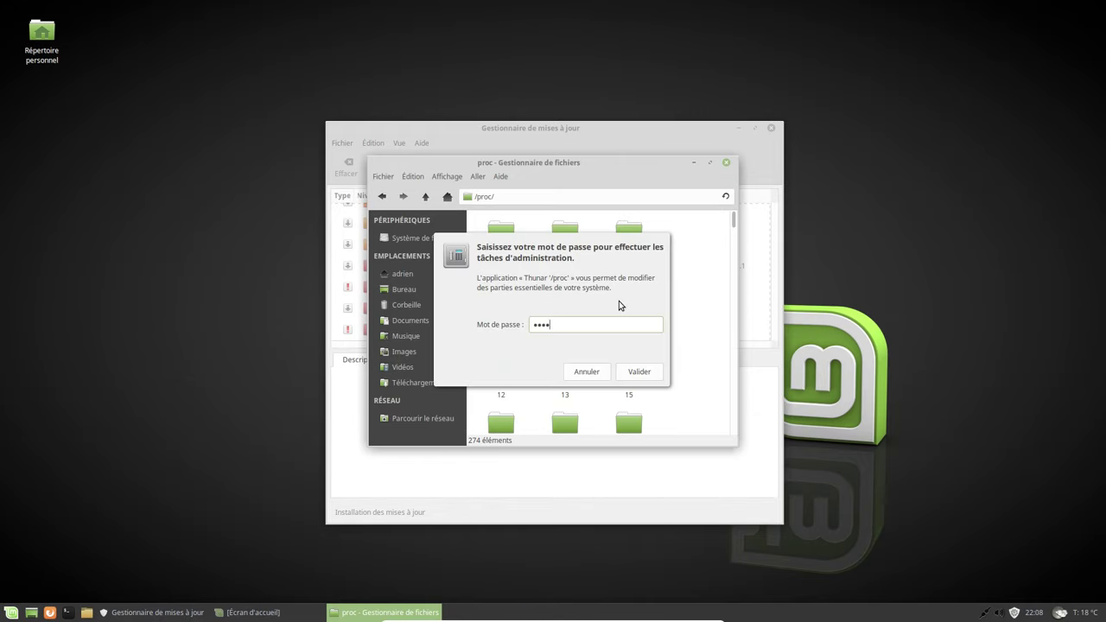
key(Return)
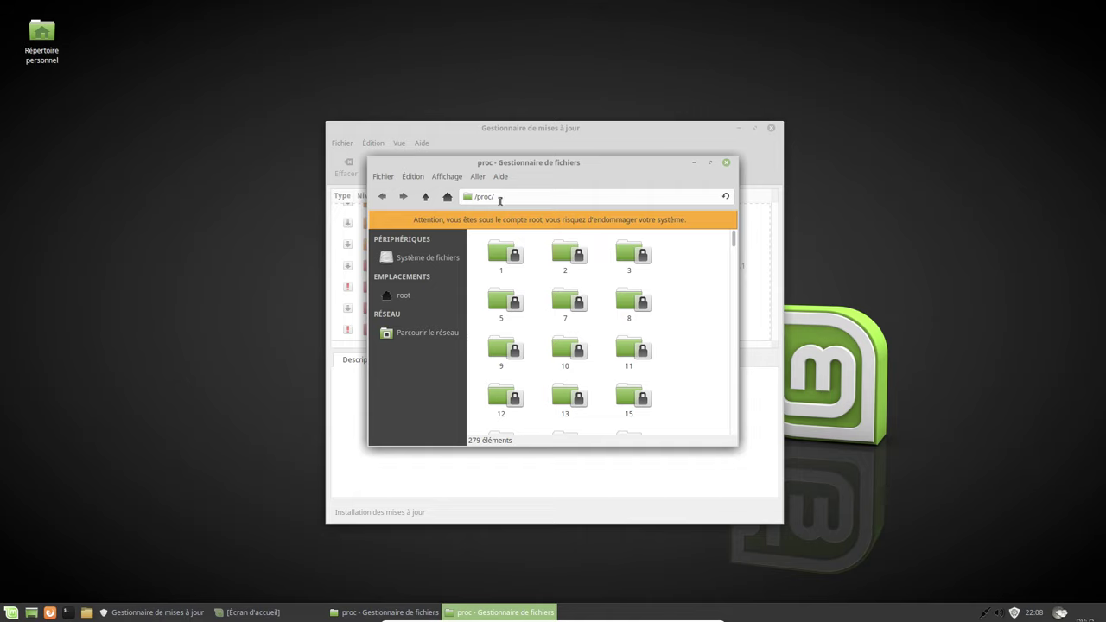
drag(510, 166, 321, 105)
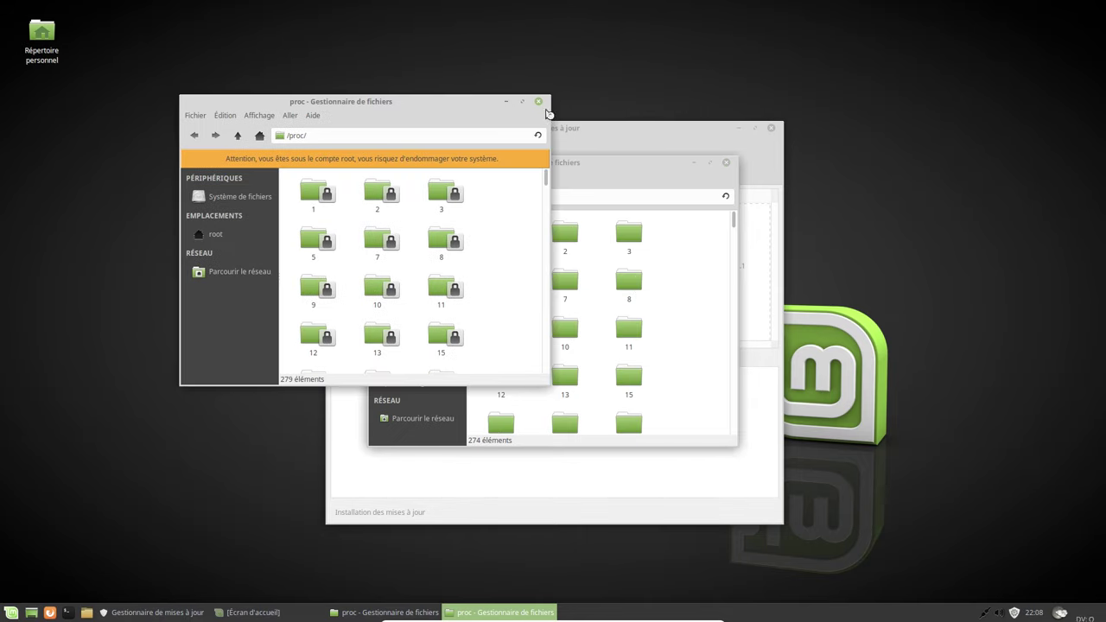
click(540, 102)
right_click(658, 276)
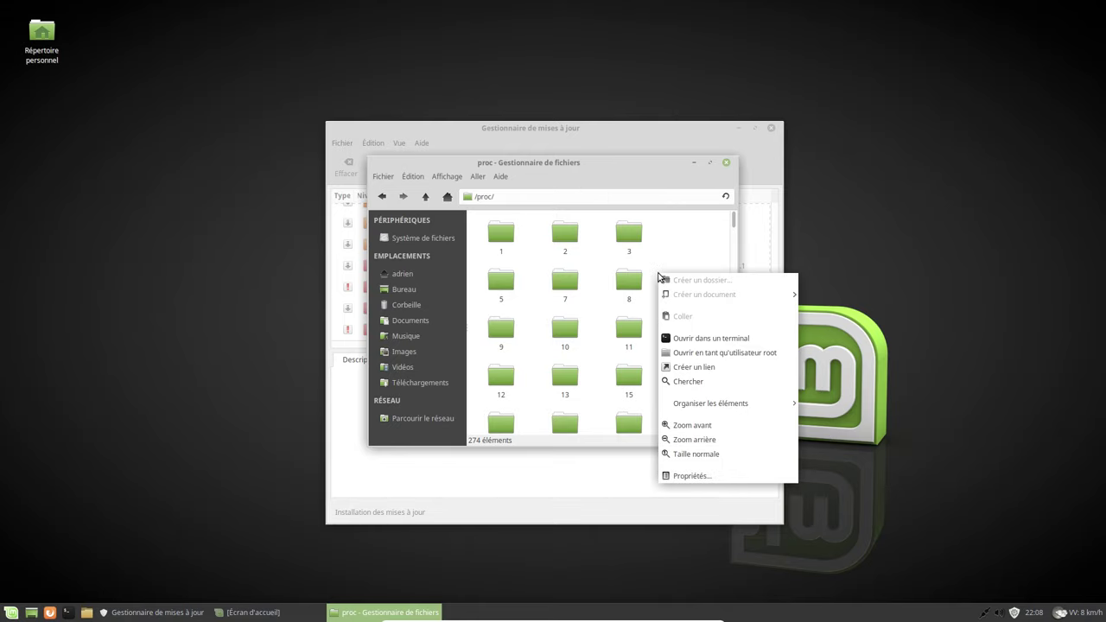
click(731, 164)
click(731, 164)
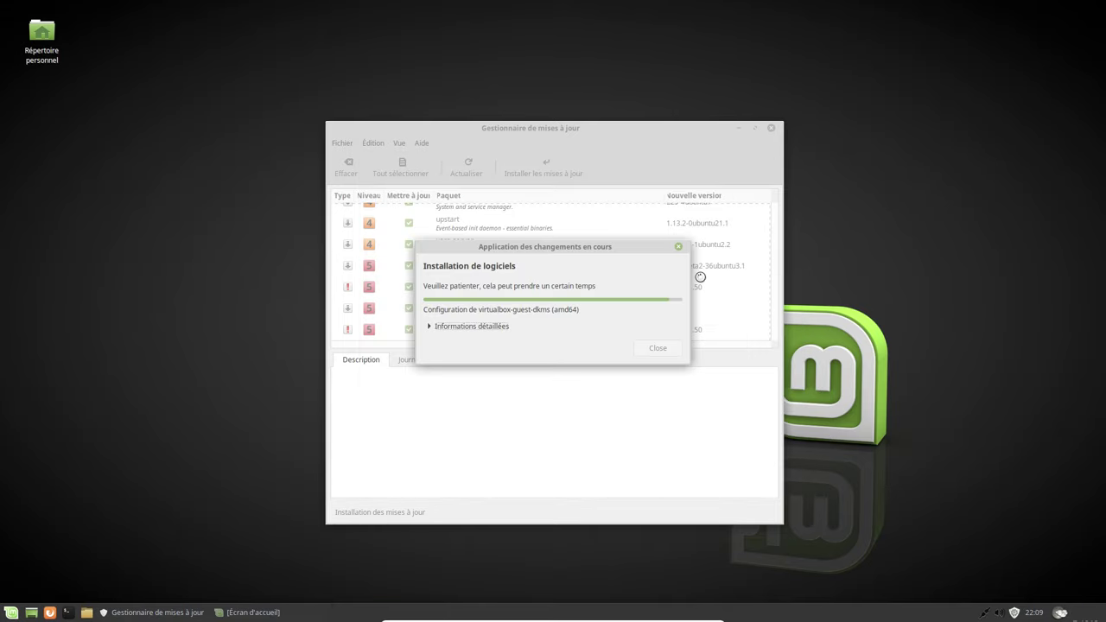
Review the desktop settings for wallpapers, menus and icons in a maximised window, and close them
right_click(212, 185)
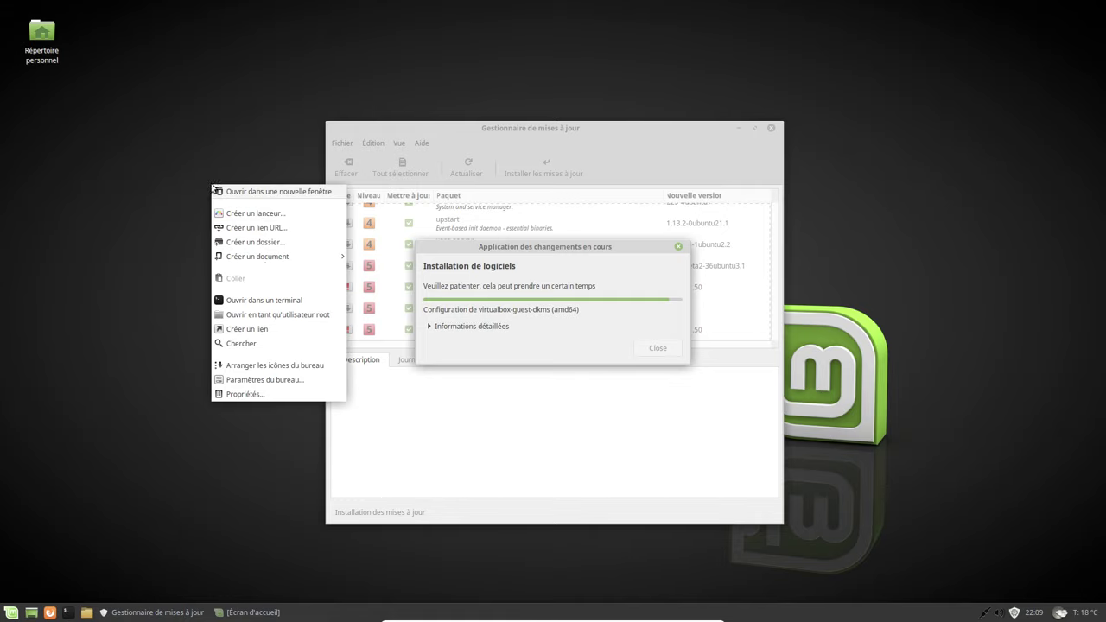
click(265, 381)
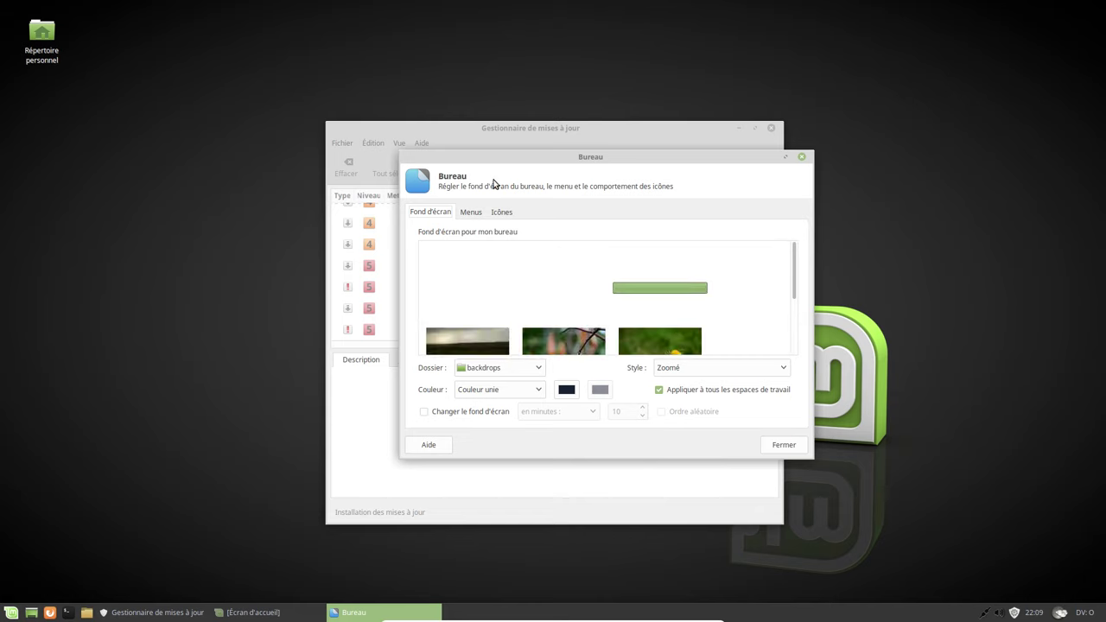
double_click(450, 159)
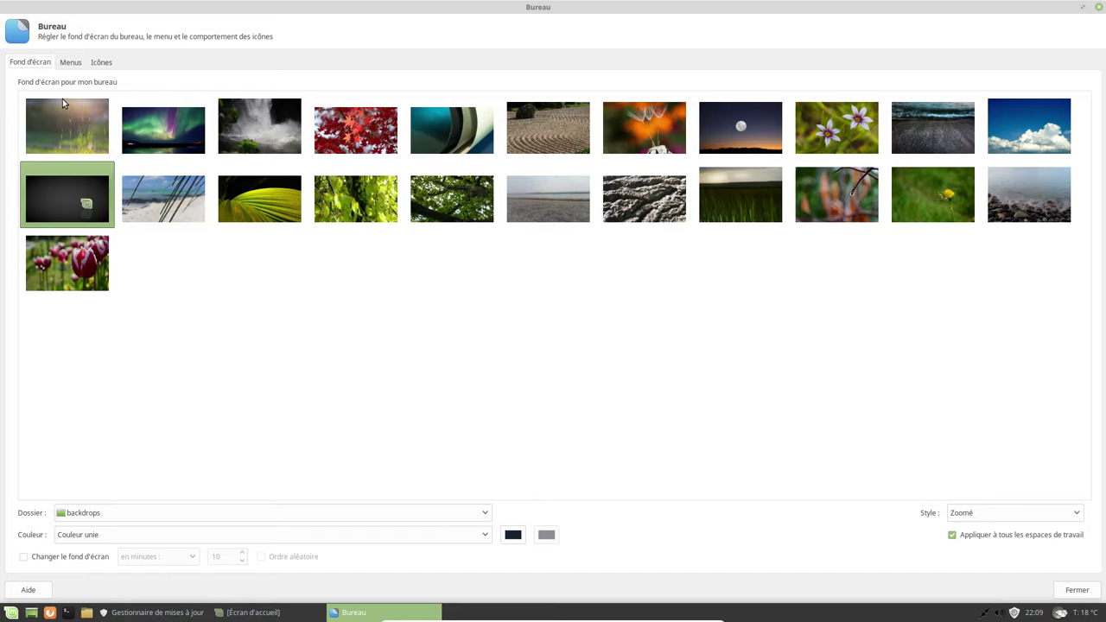
click(72, 64)
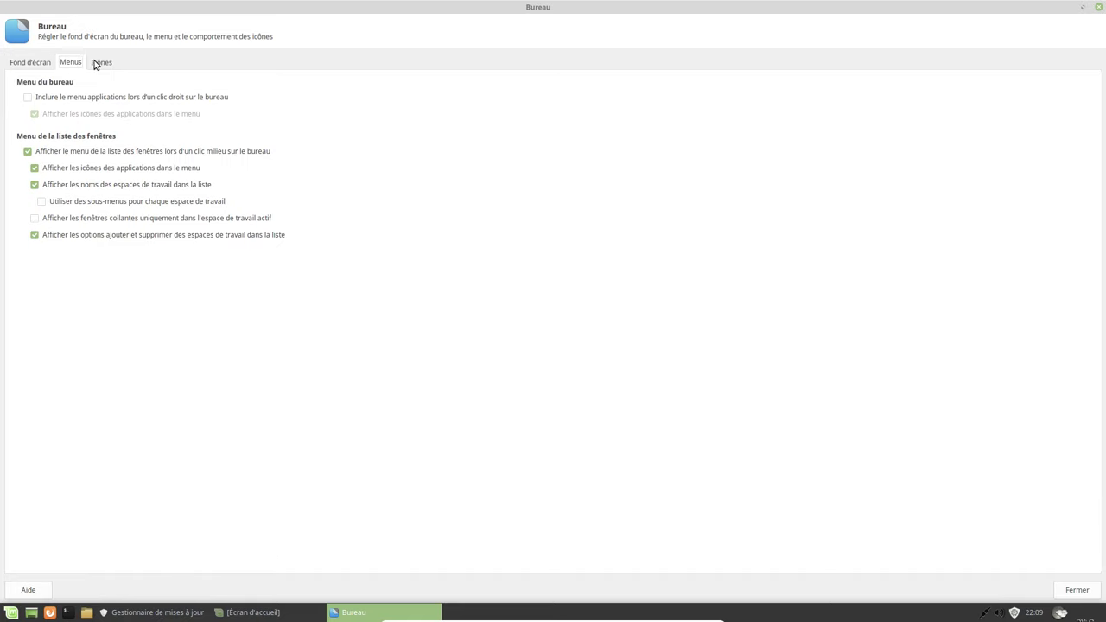
click(98, 62)
click(1100, 7)
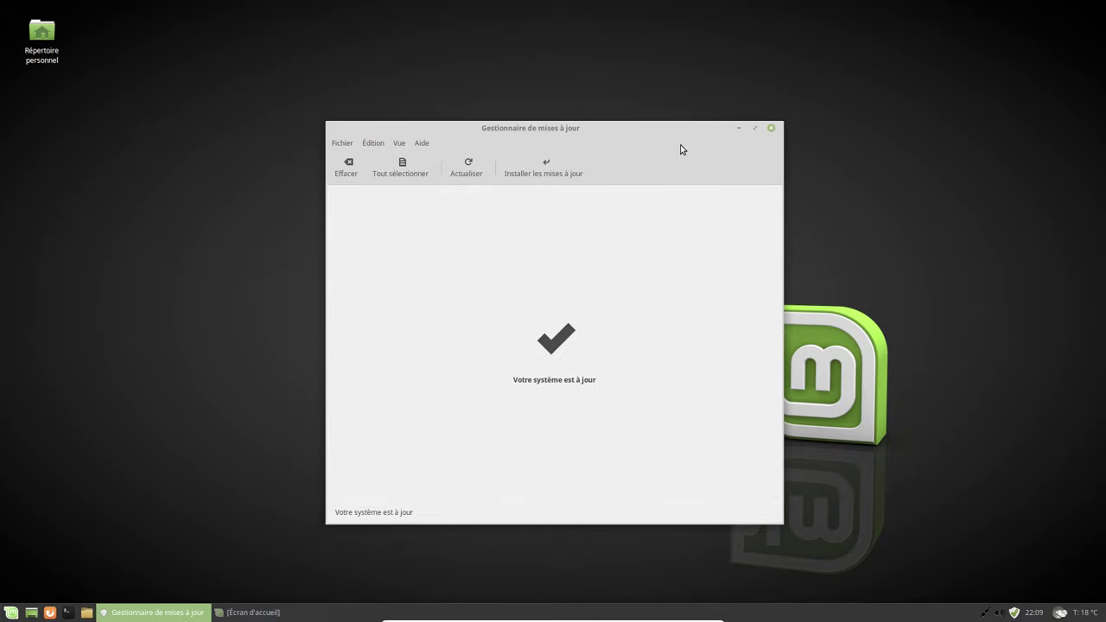
Close the update manager, restore the minimised welcome screen and close it as well
click(770, 127)
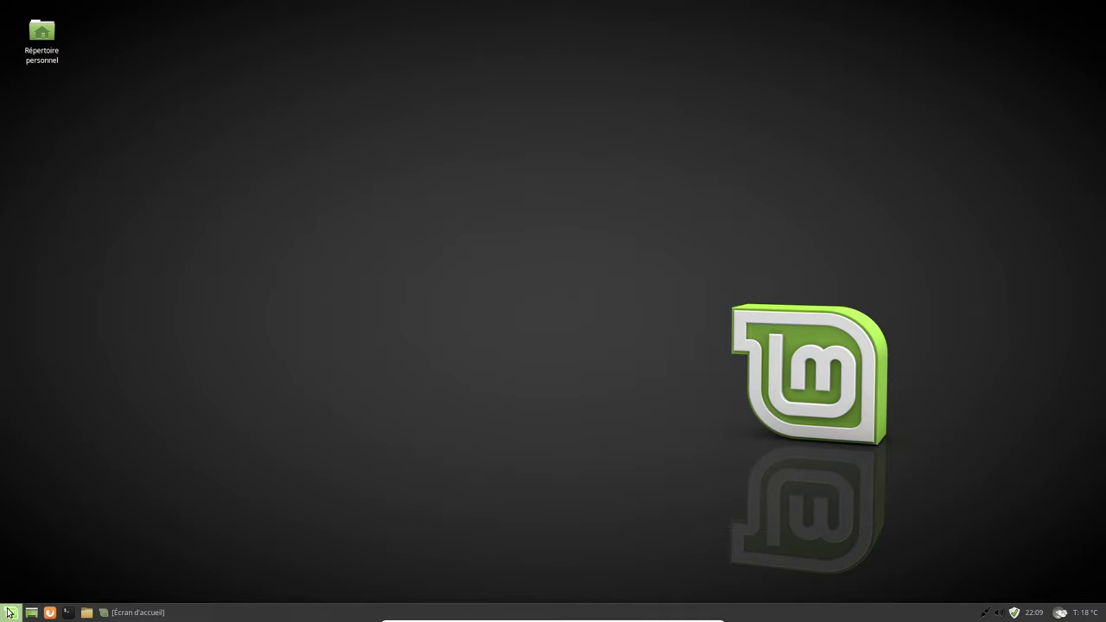
click(158, 613)
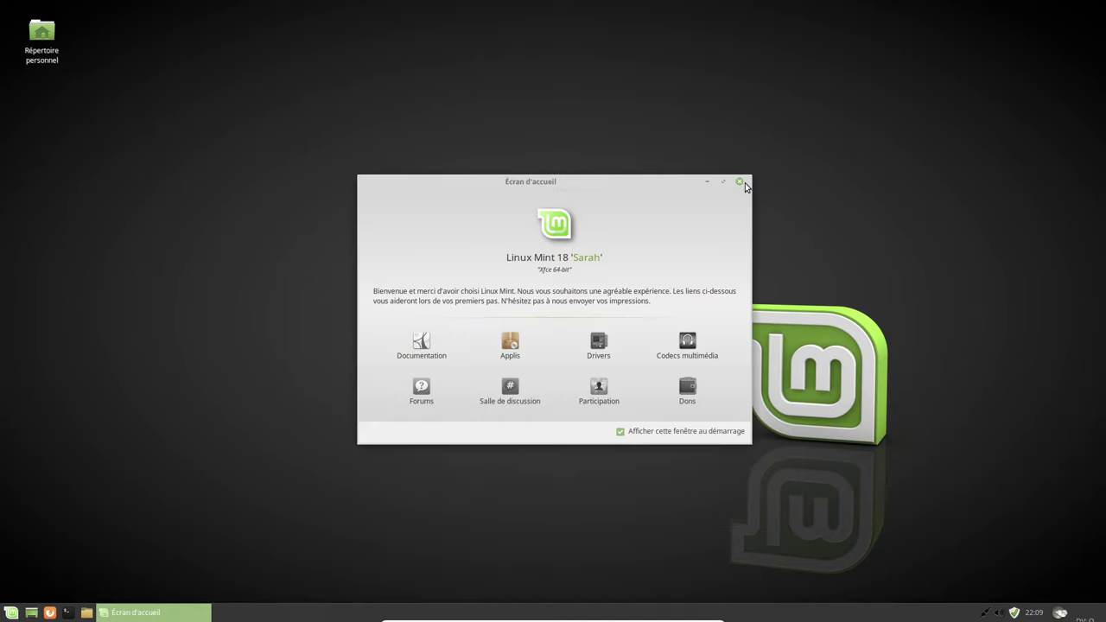
click(741, 182)
Restart the computer from the session options and log back in with the account password
click(11, 613)
click(34, 572)
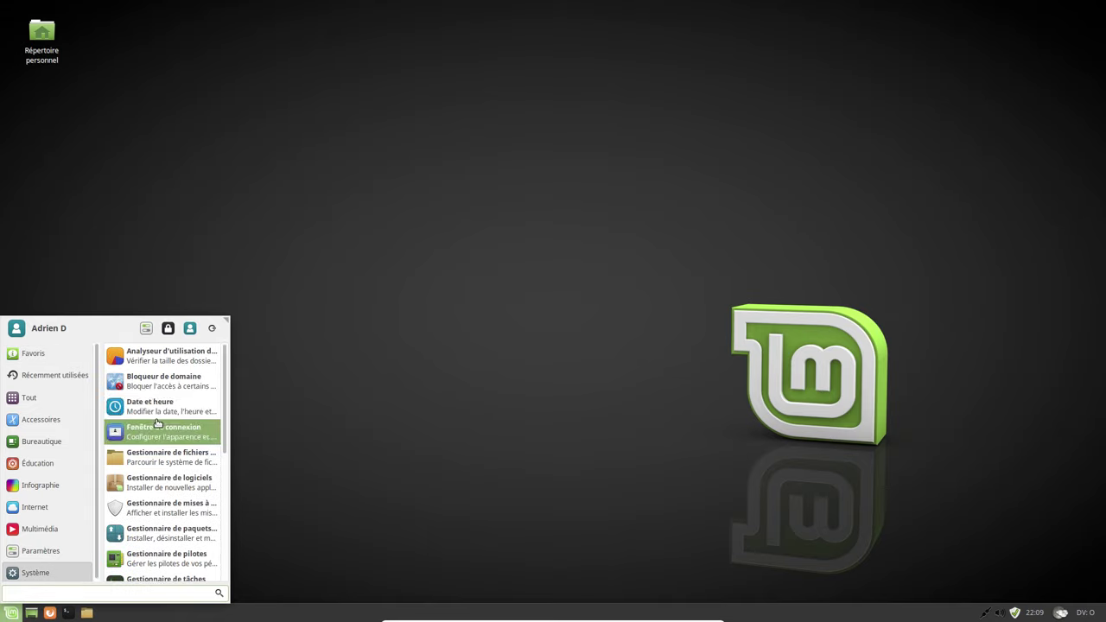
click(214, 326)
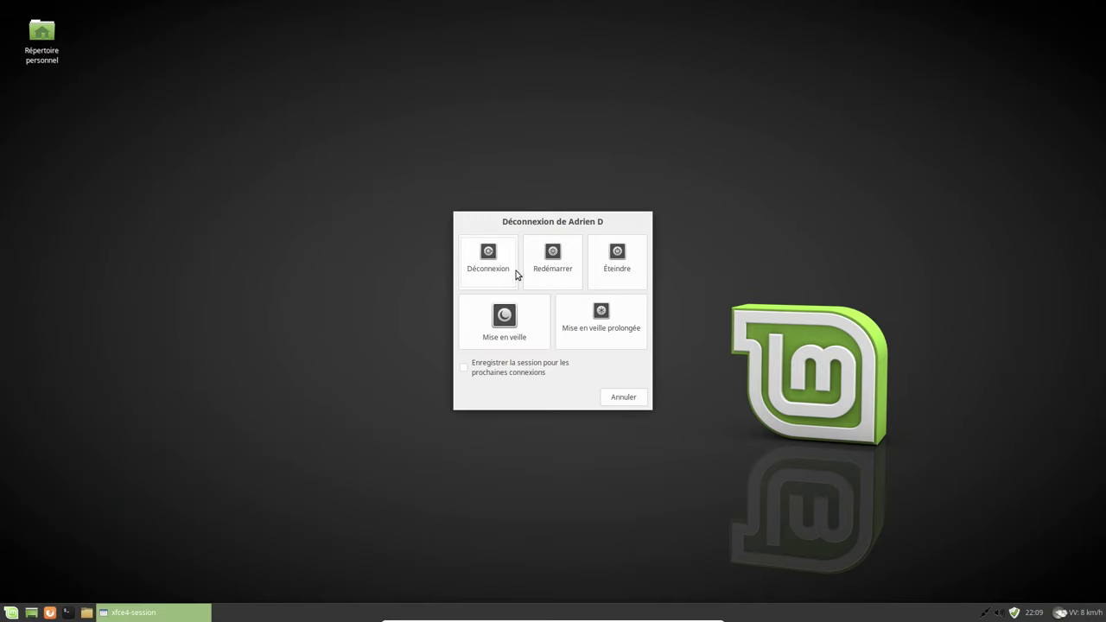
click(547, 270)
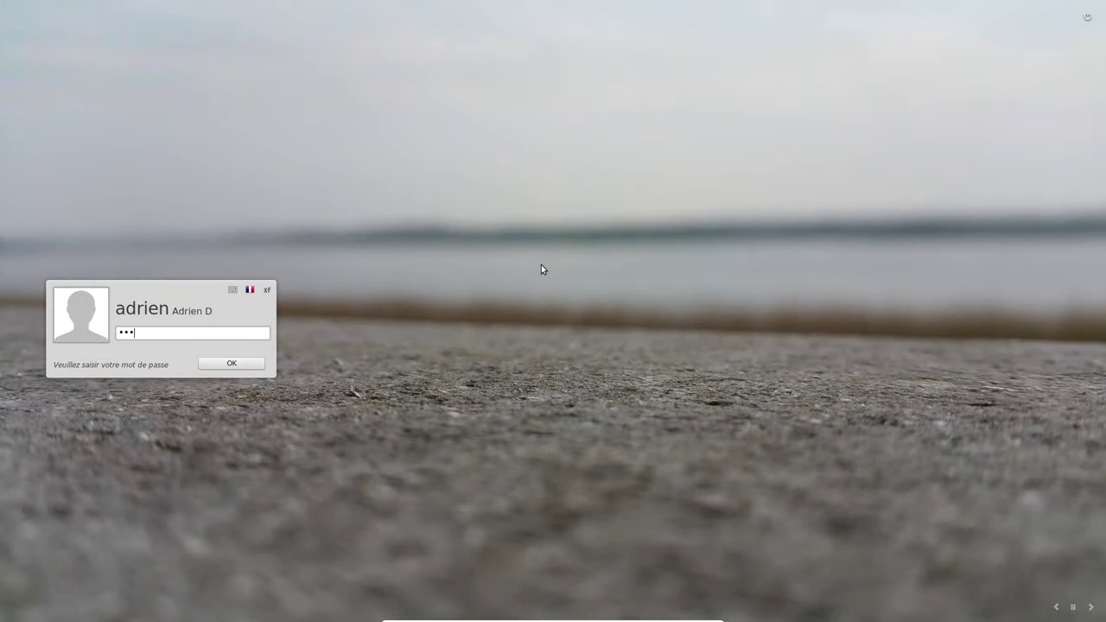
key(Return)
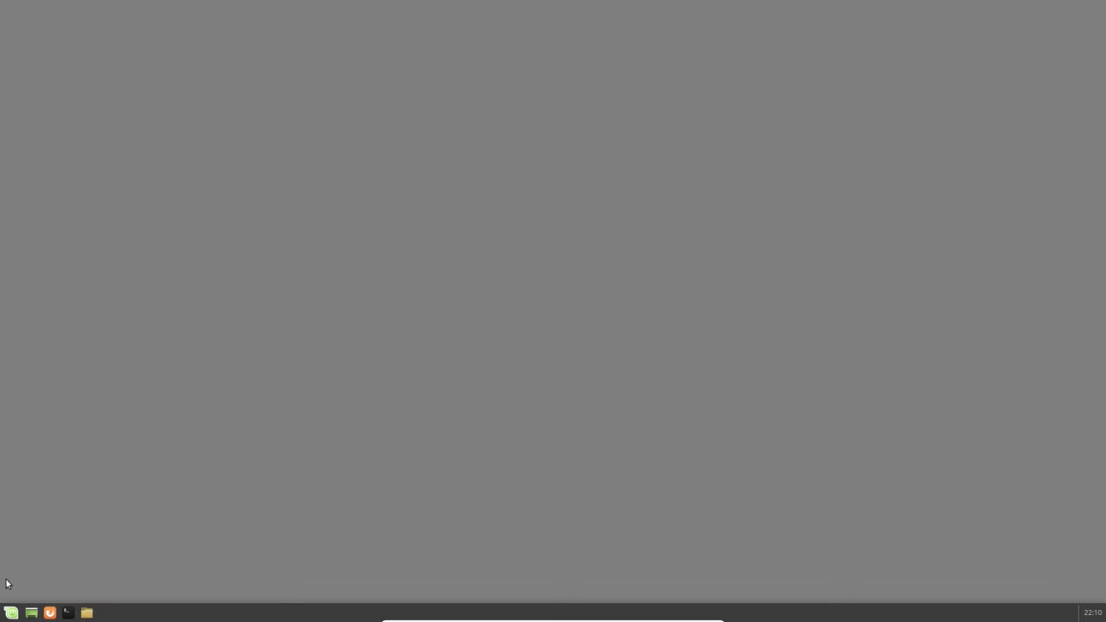
Browse the Récemment utilisées, Multimédia and Système application categories and minimise the welcome screen
click(11, 613)
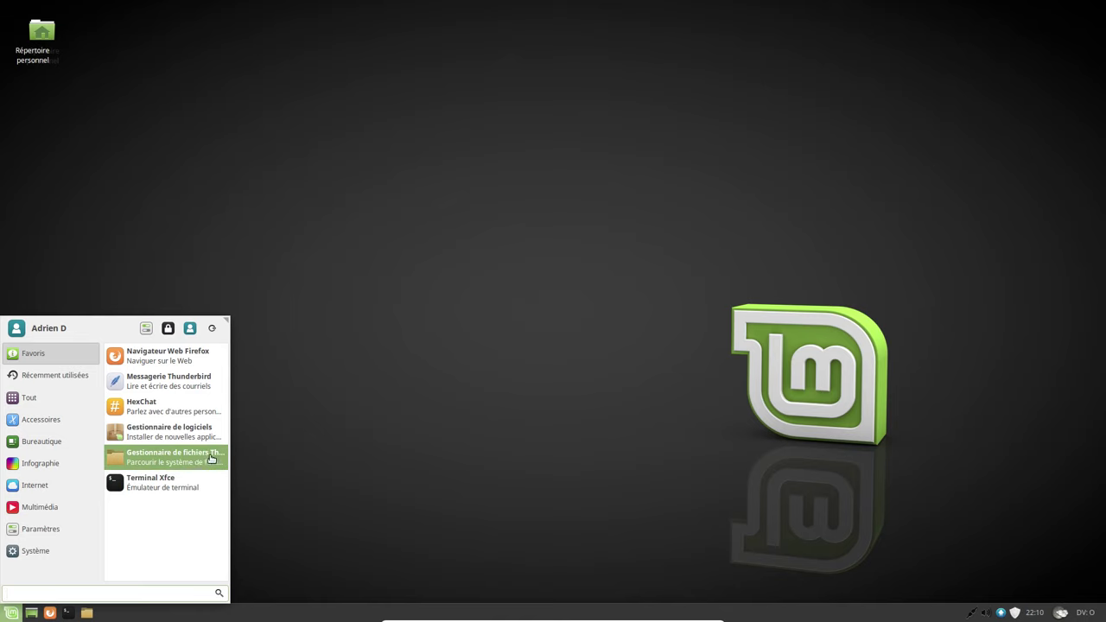
click(52, 375)
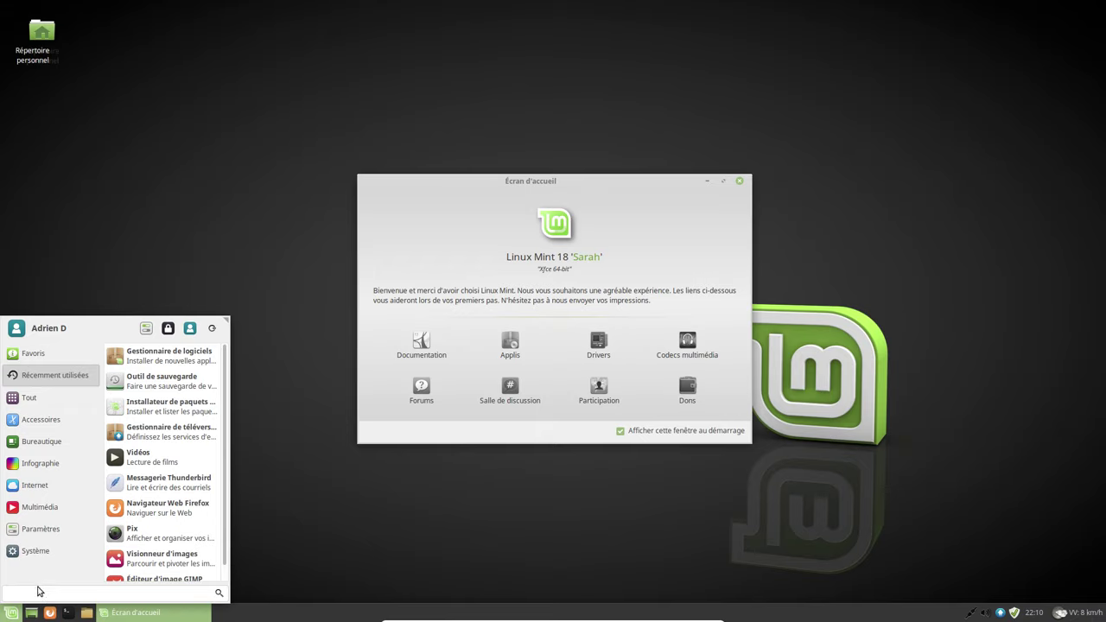
click(75, 508)
click(32, 545)
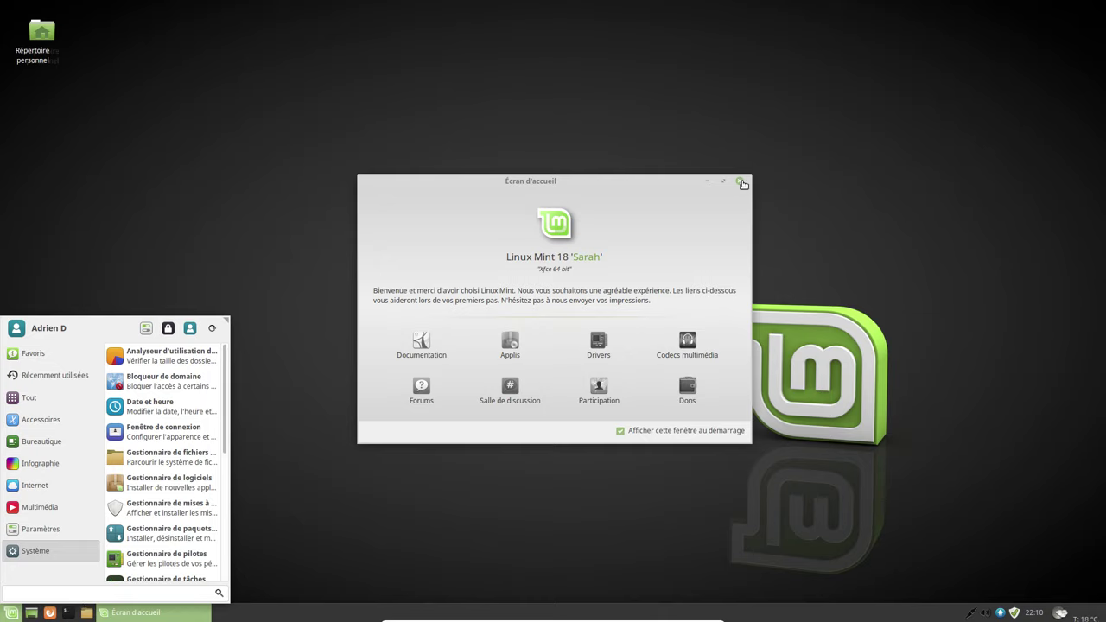
click(708, 183)
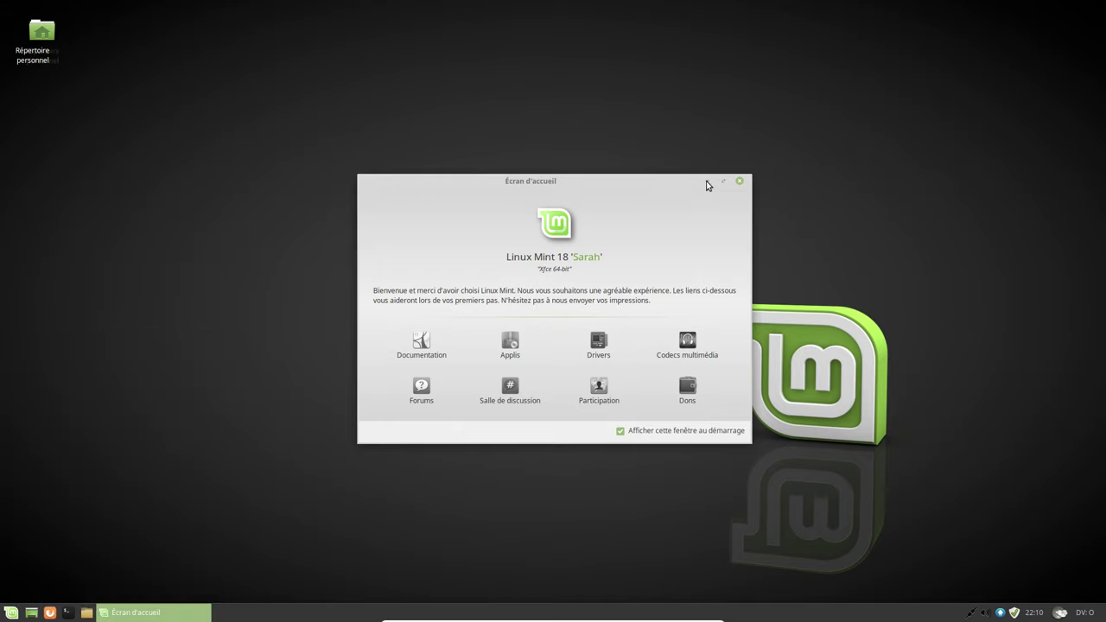
click(708, 183)
Search the installed applications for moni and clear the search
click(11, 613)
text(moni)
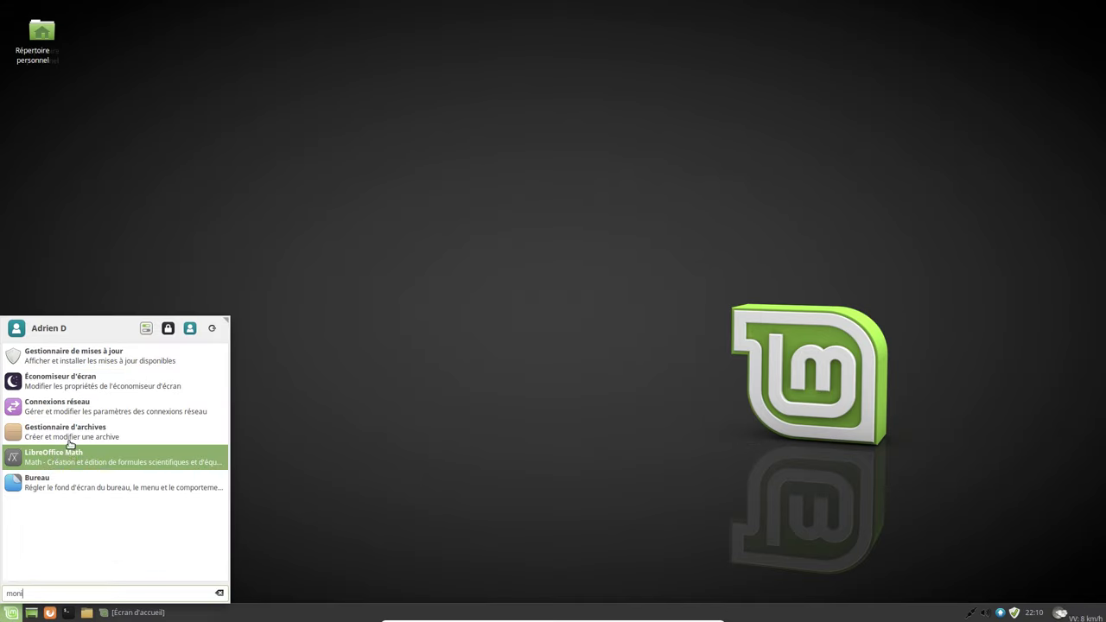
key(BackSpace)
key(BackSpace)
key(BackSpace)
key(BackSpace)
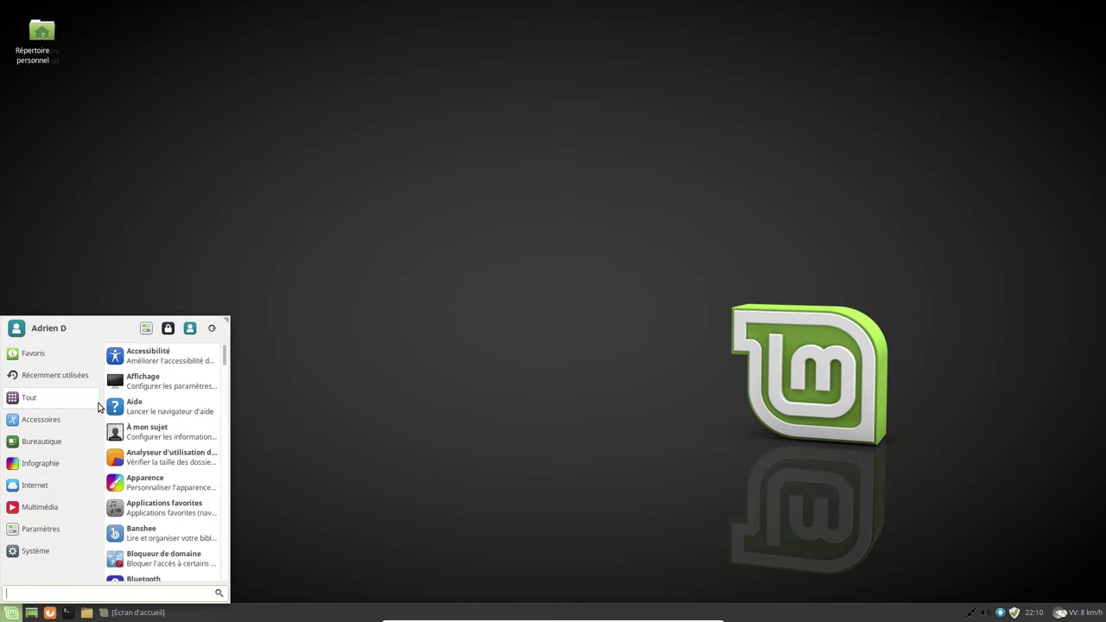
Open the Gestionnaire de tâches from the Système application category, view the running processes and close it
text(sys)
key(BackSpace)
key(BackSpace)
key(BackSpace)
click(53, 550)
scroll(121, 536, down, 5)
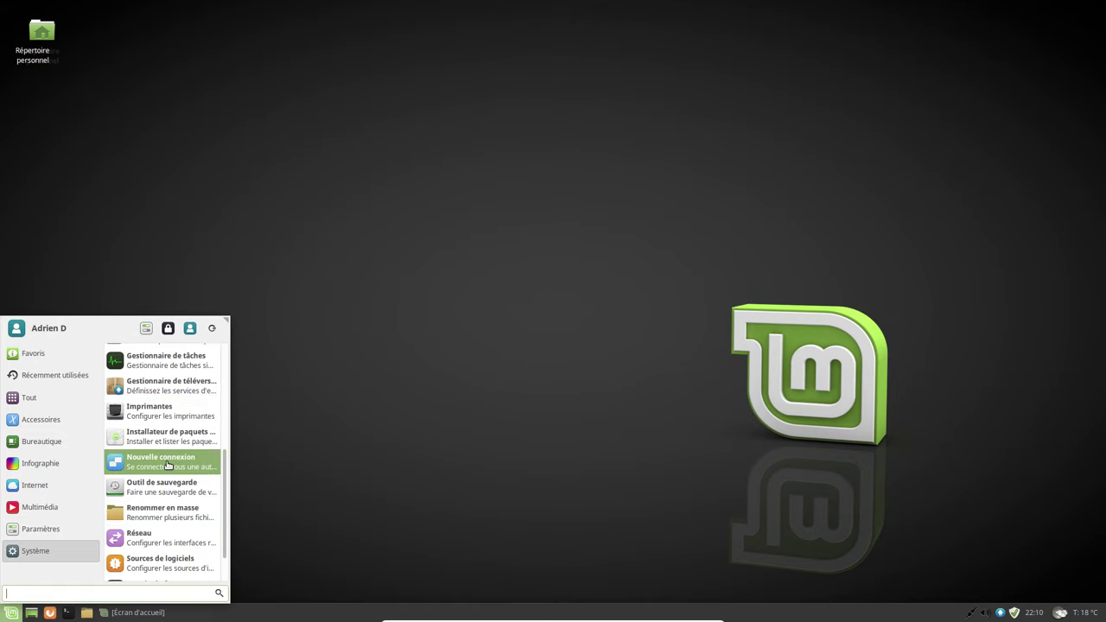
click(181, 367)
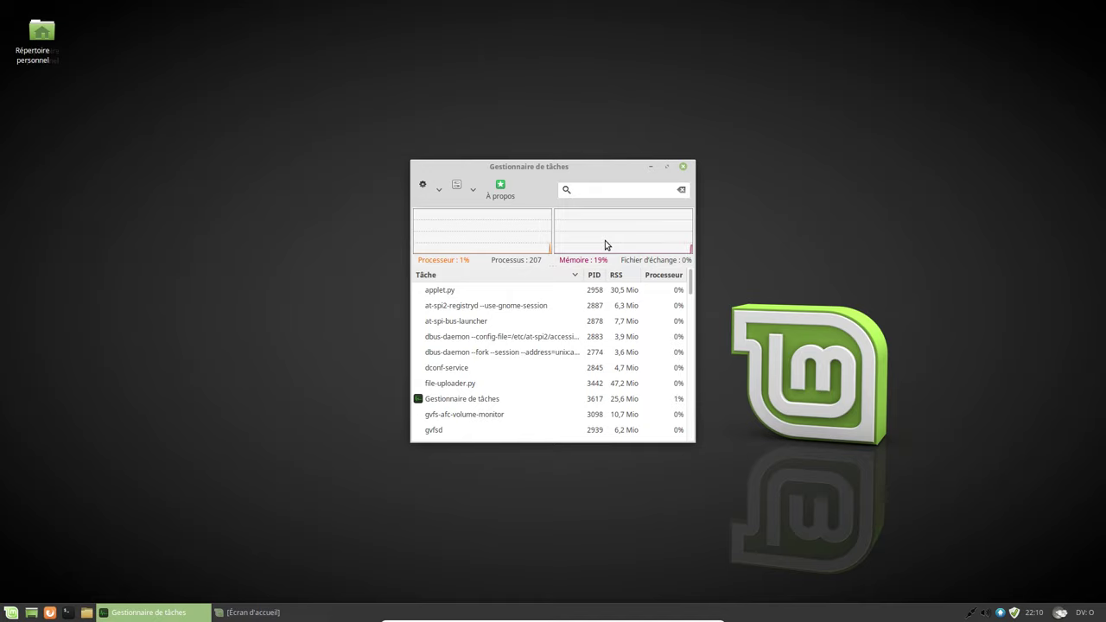
click(684, 168)
Open a terminal and try to run htop
click(67, 612)
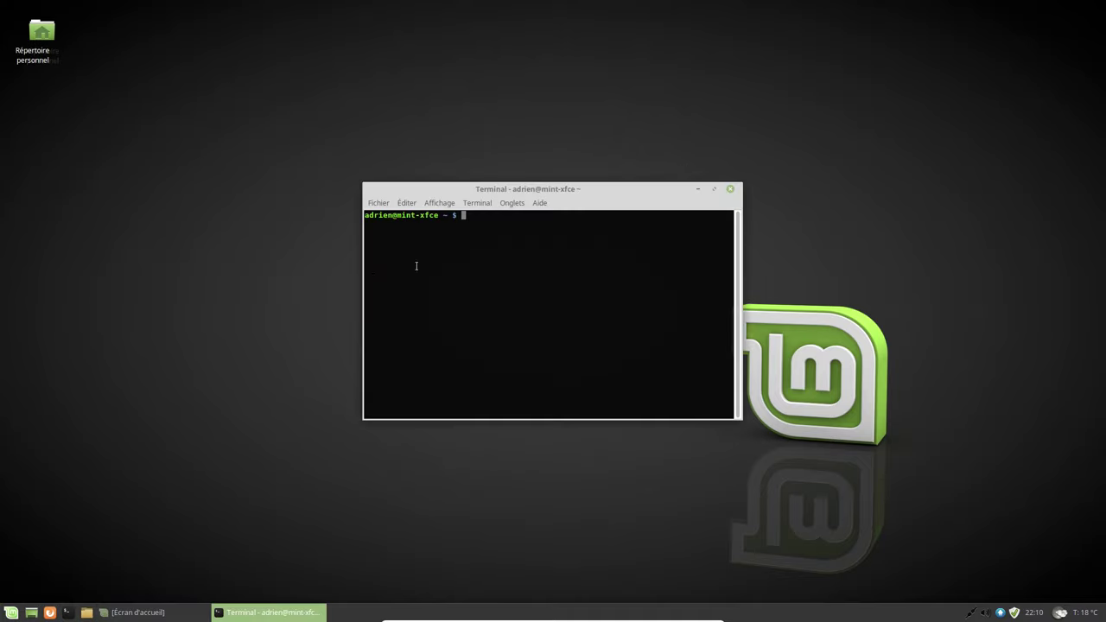
text(htop)
key(Return)
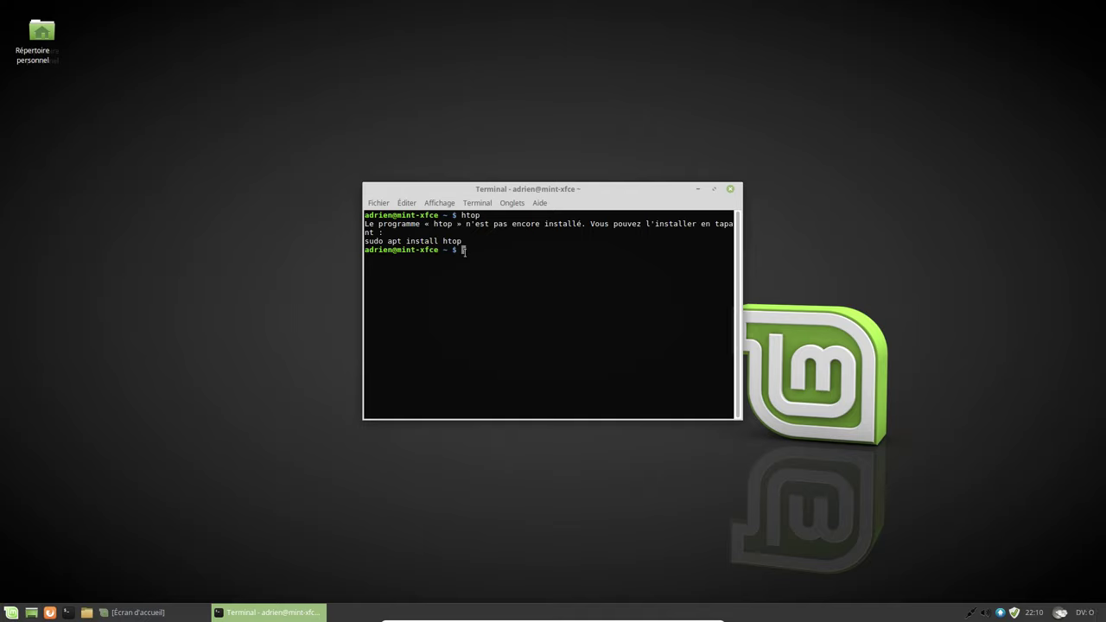
Install htop with the suggested command sudo apt install htop, authenticating with the account password, and launch it
triple_click(446, 244)
middle_click(446, 243)
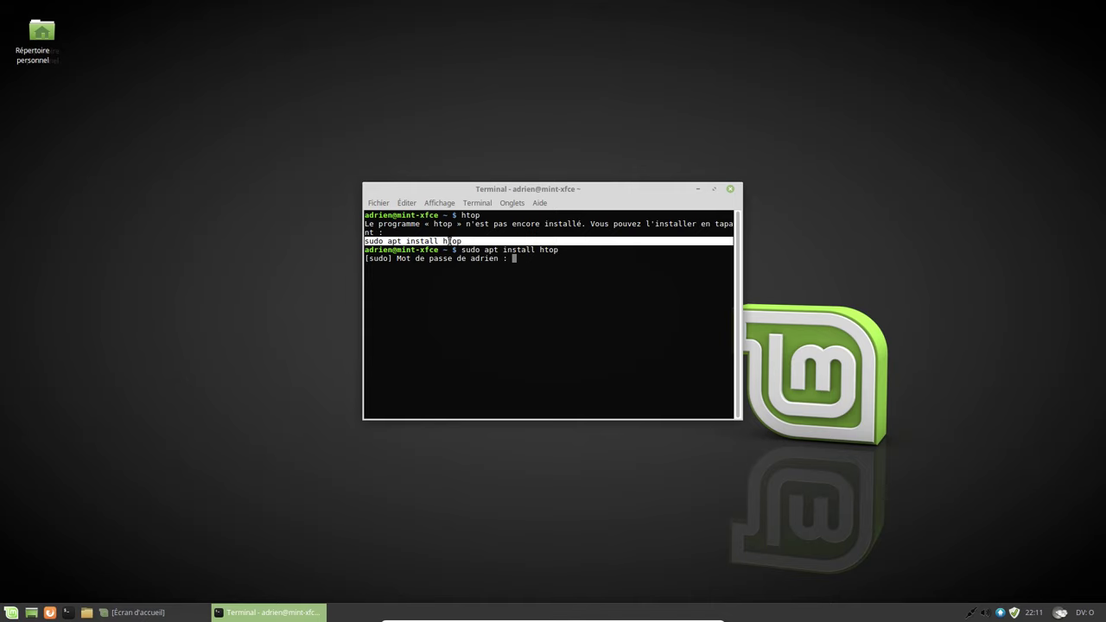
key(Return)
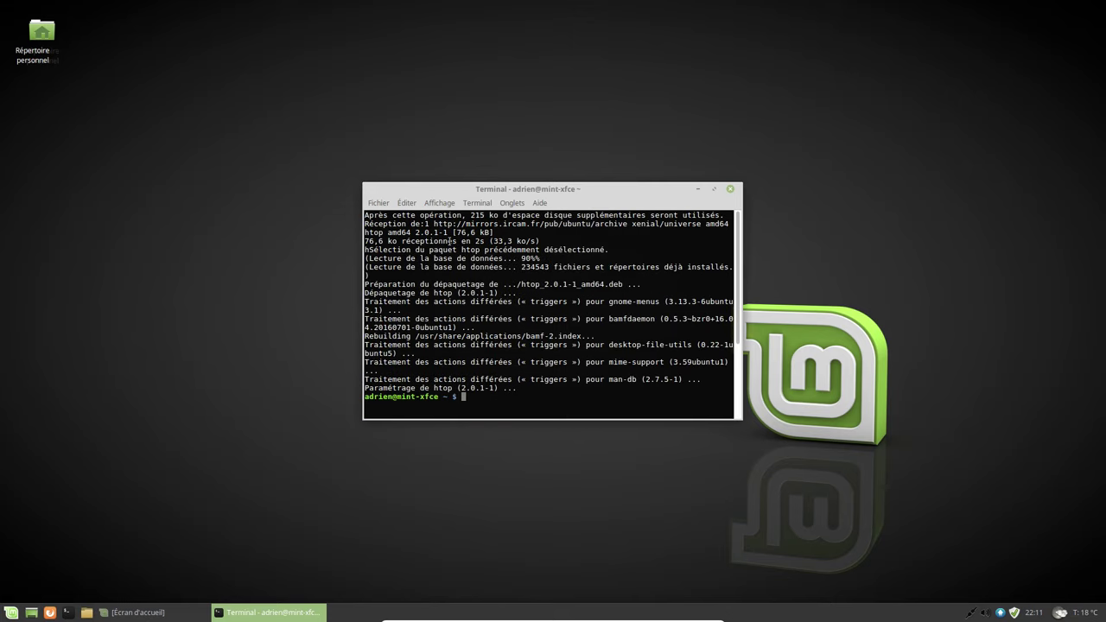
text(top)
key(Return)
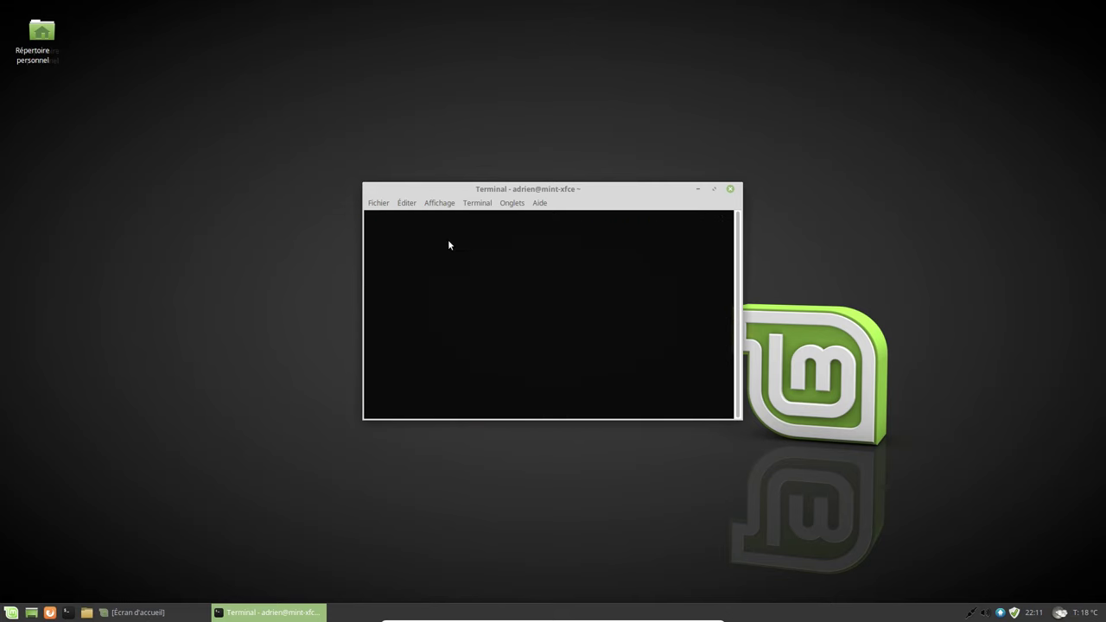